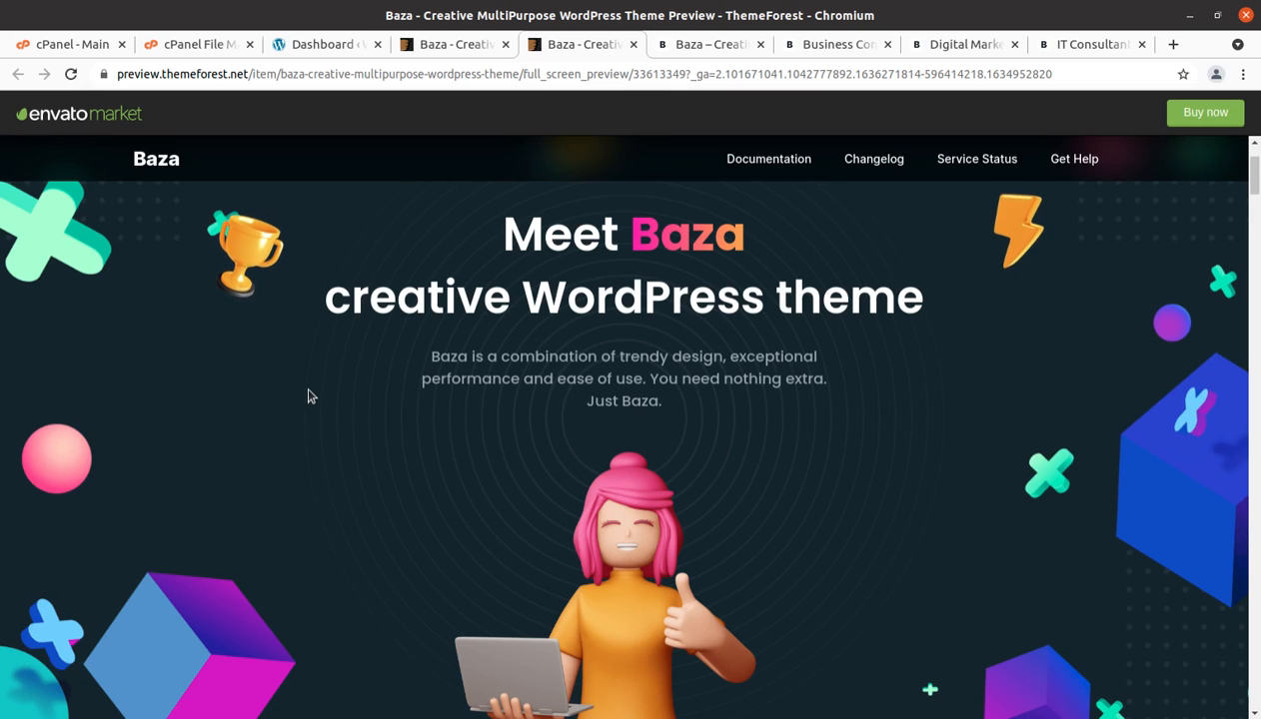
Review the Baza theme preview's introduction and its first demos, including Web Development Agency, Business Consulting Services and Webinar
scroll(298, 420, down, 2)
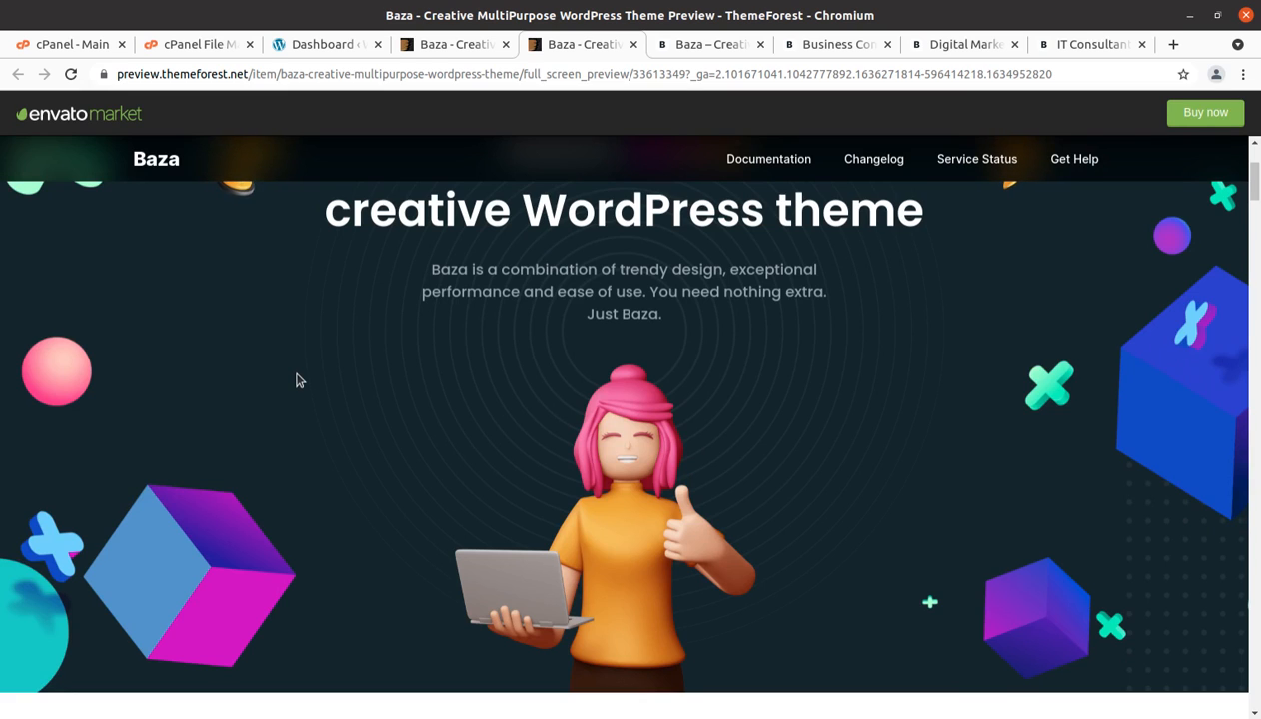
scroll(298, 380, down, 6)
scroll(297, 379, down, 9)
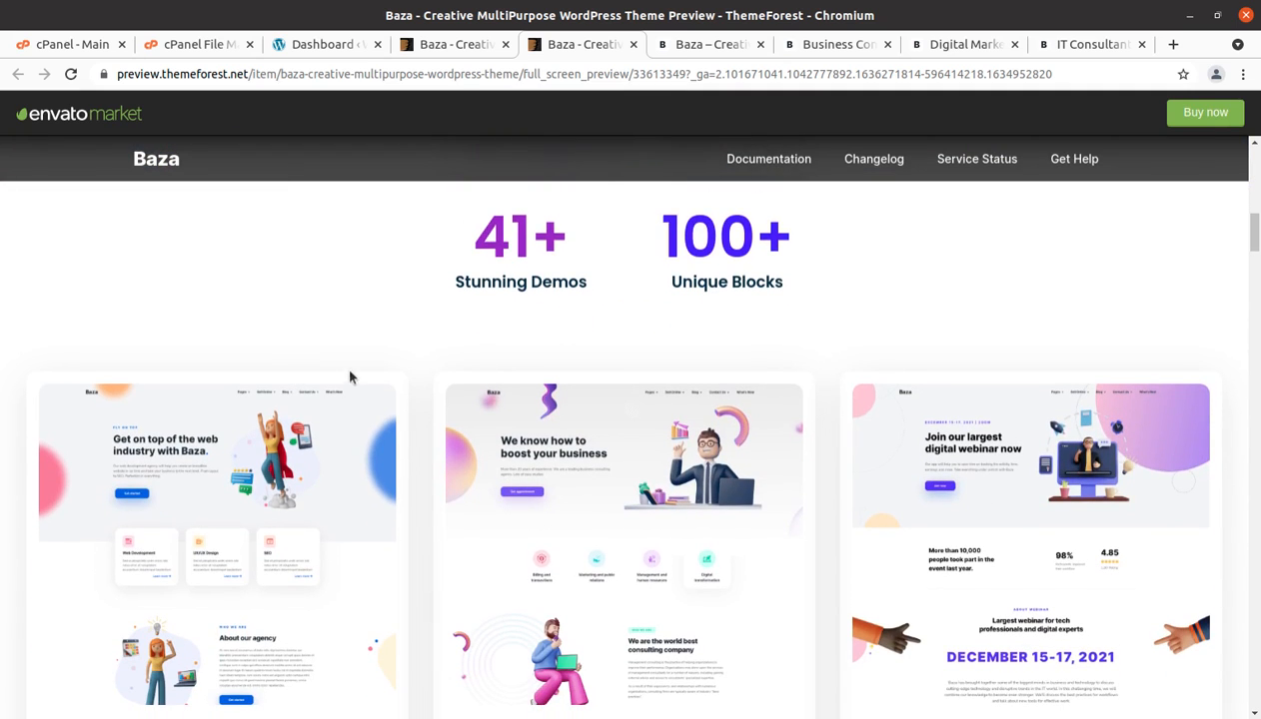
scroll(352, 366, down, 2)
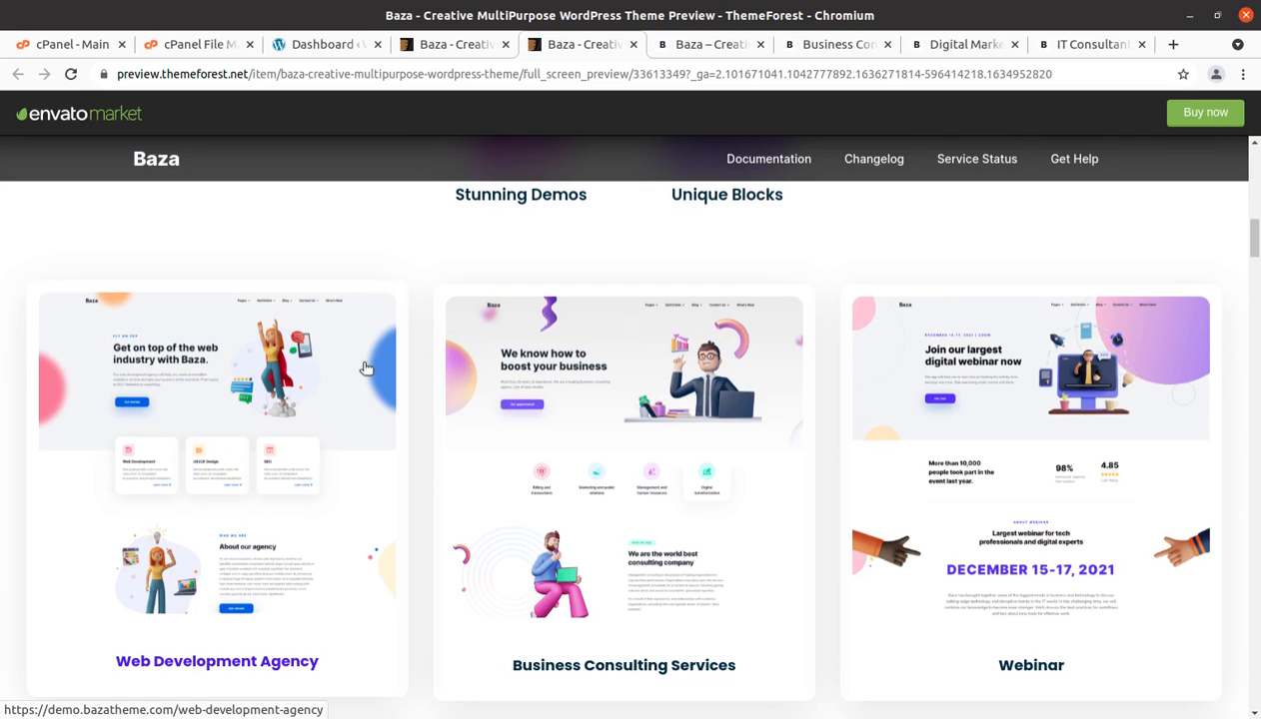
scroll(362, 316, up, 2)
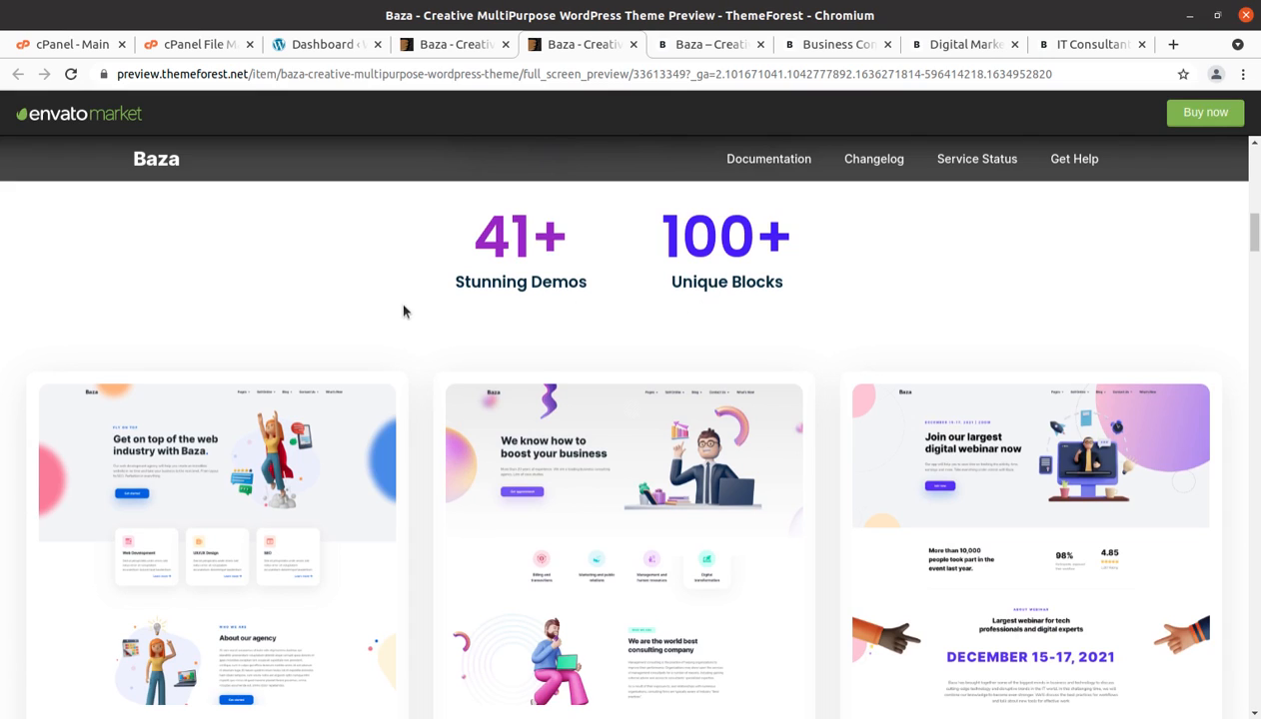
scroll(404, 312, down, 2)
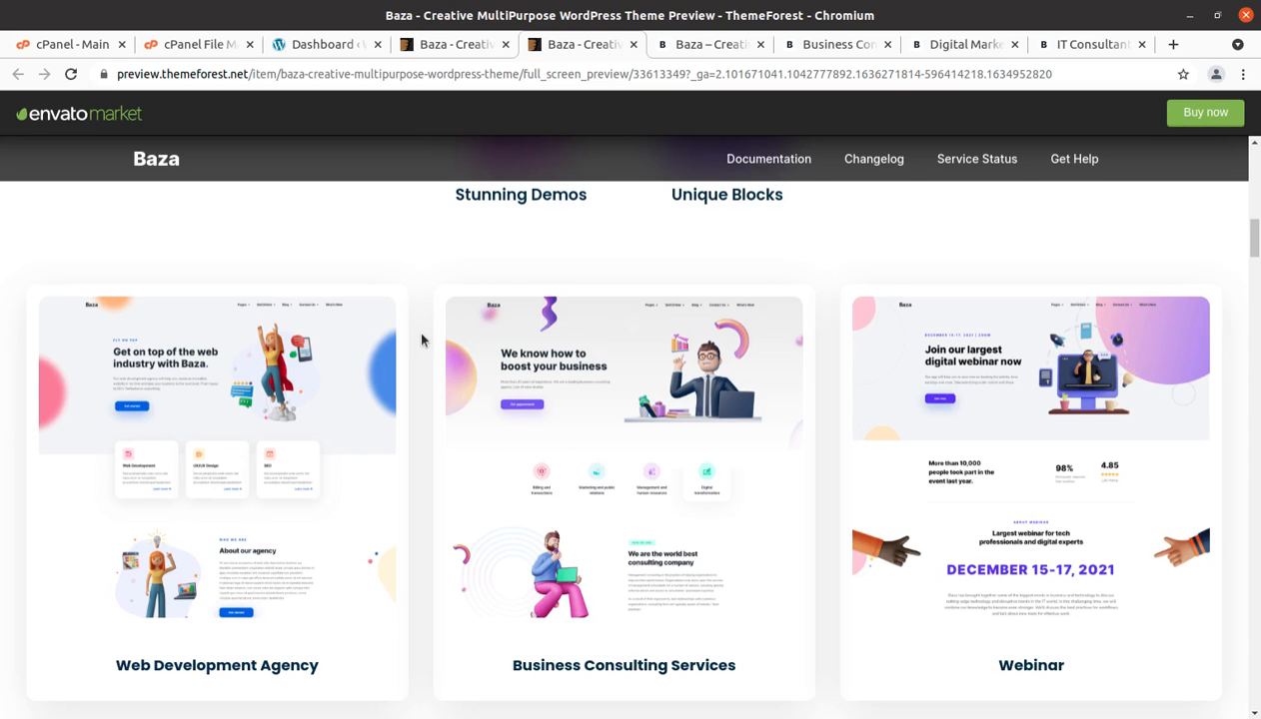
scroll(420, 341, down, 2)
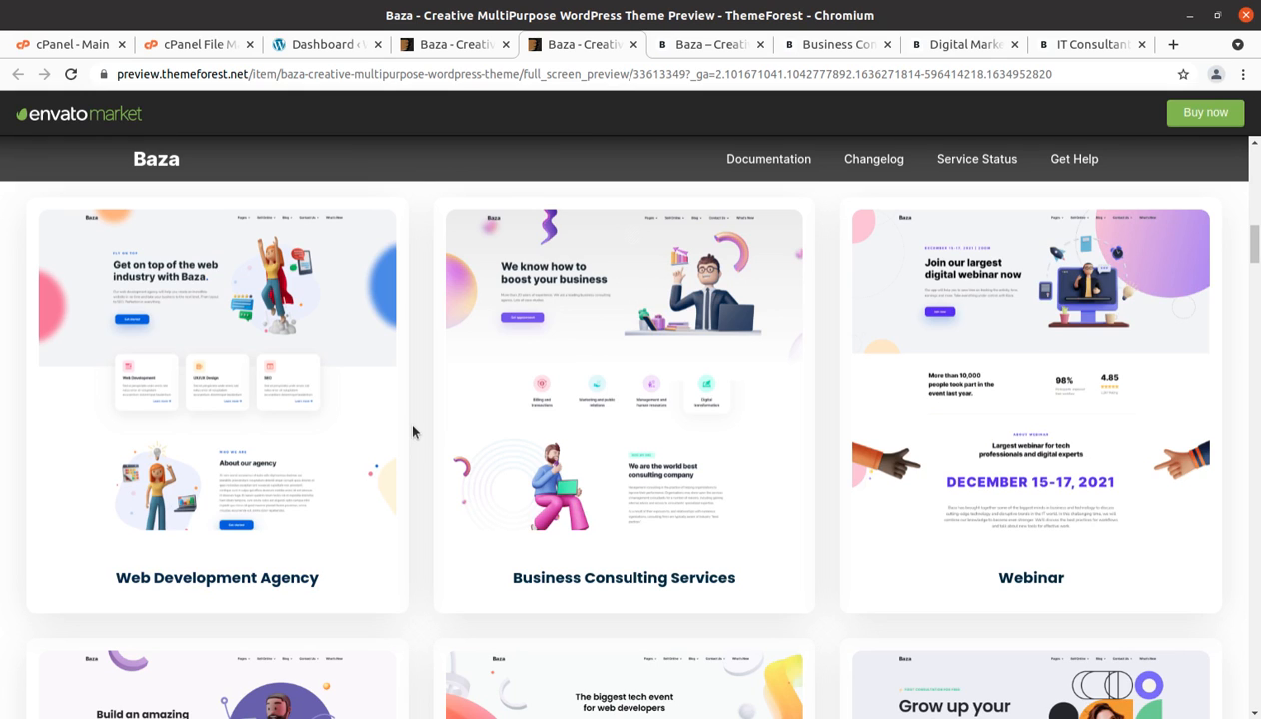
scroll(411, 431, down, 2)
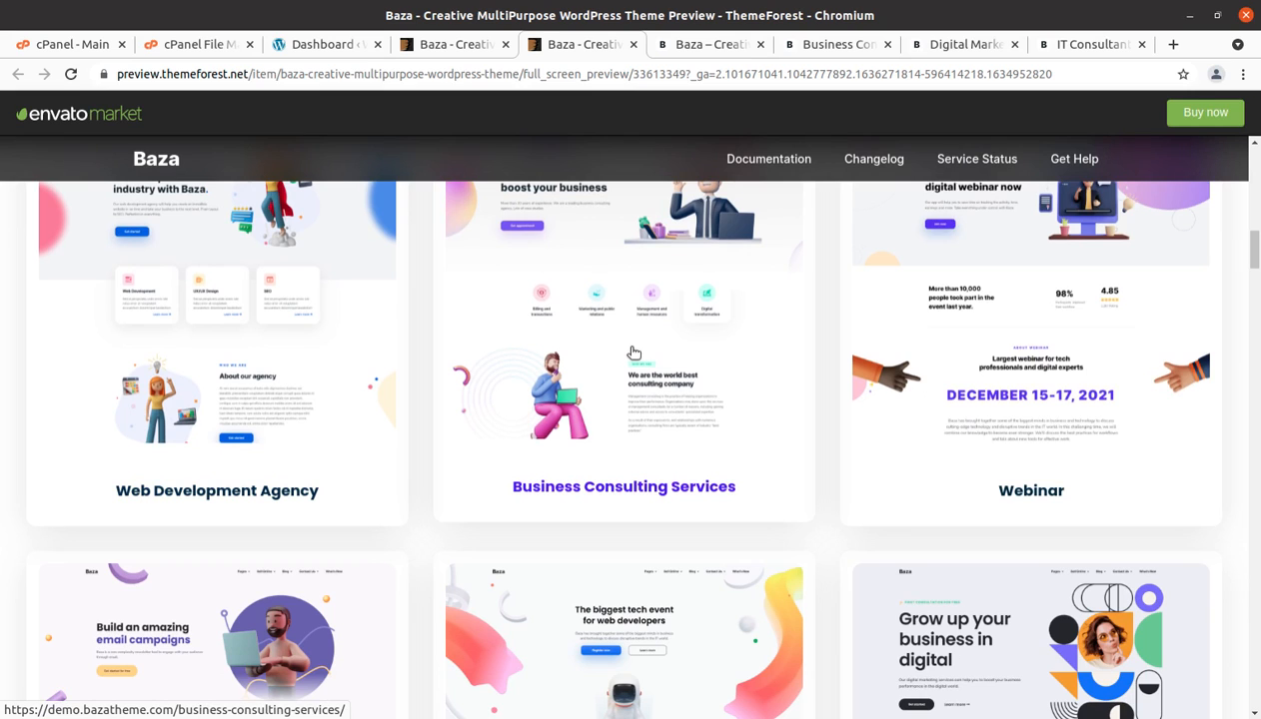
Browse the rest of the Baza demo gallery, from Email Marketing Services through to the law and language school demos
scroll(976, 323, down, 6)
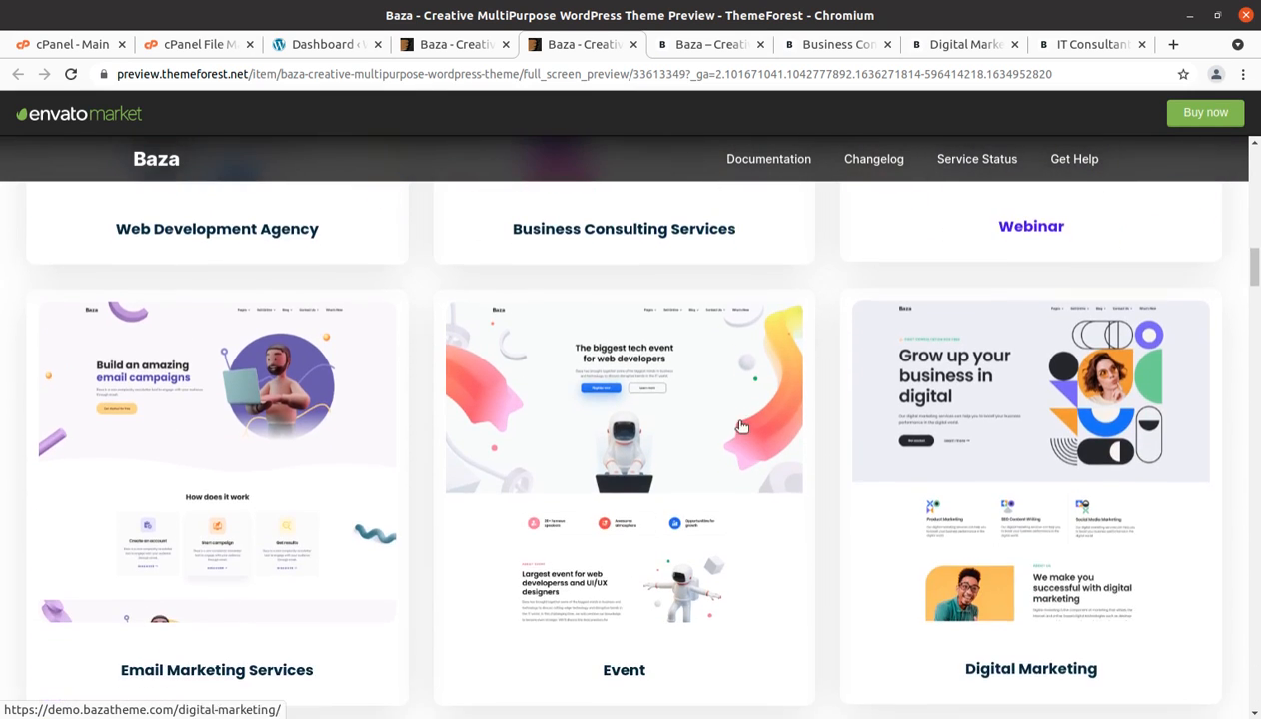
scroll(384, 495, down, 2)
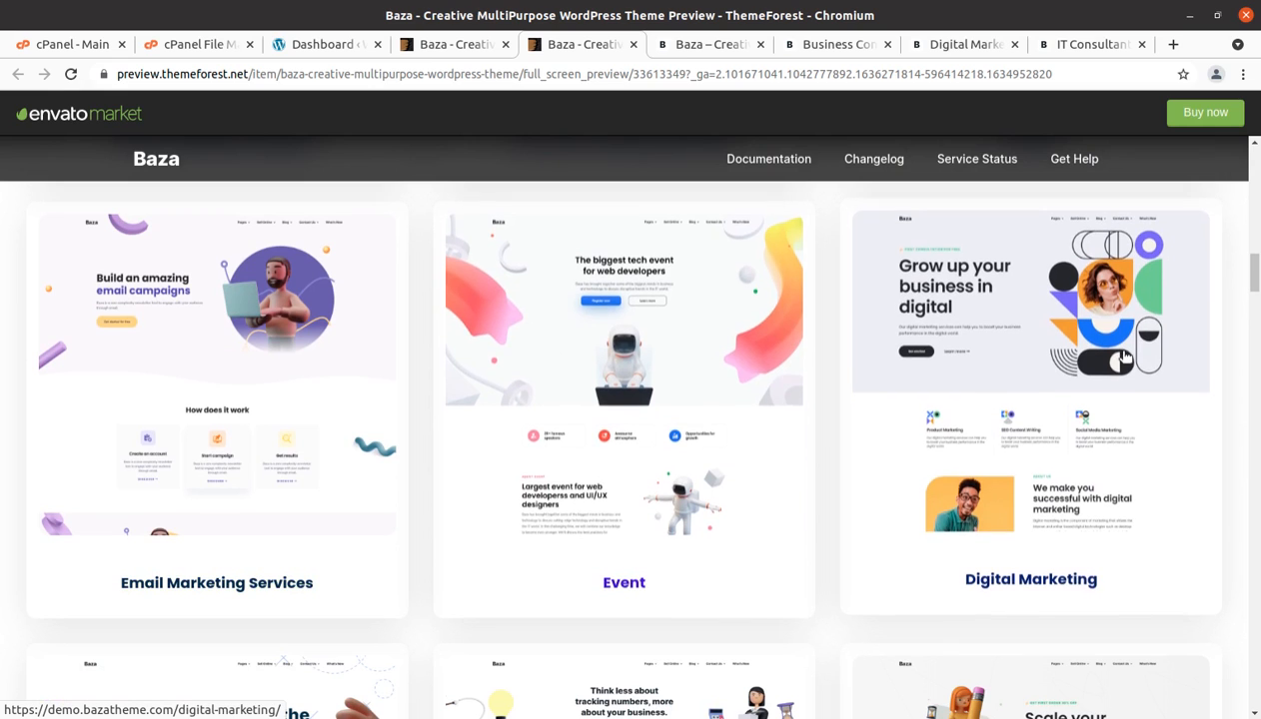
scroll(1100, 359, down, 8)
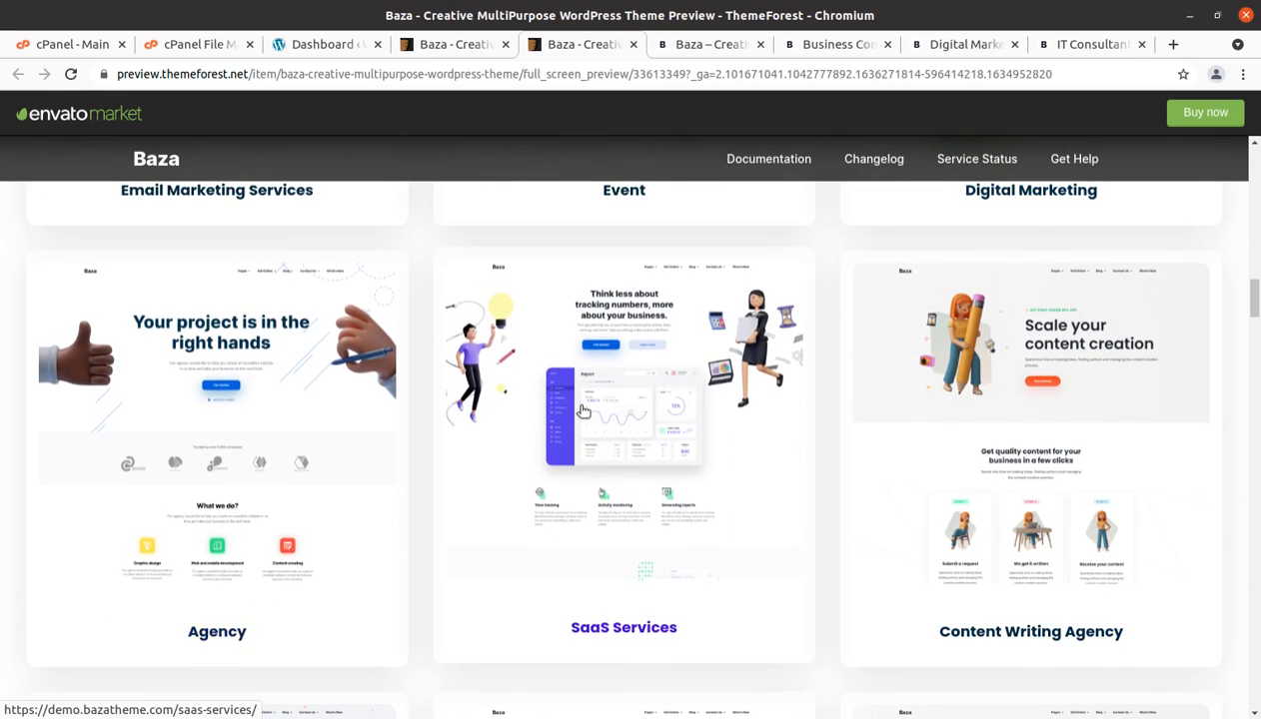
scroll(988, 431, down, 8)
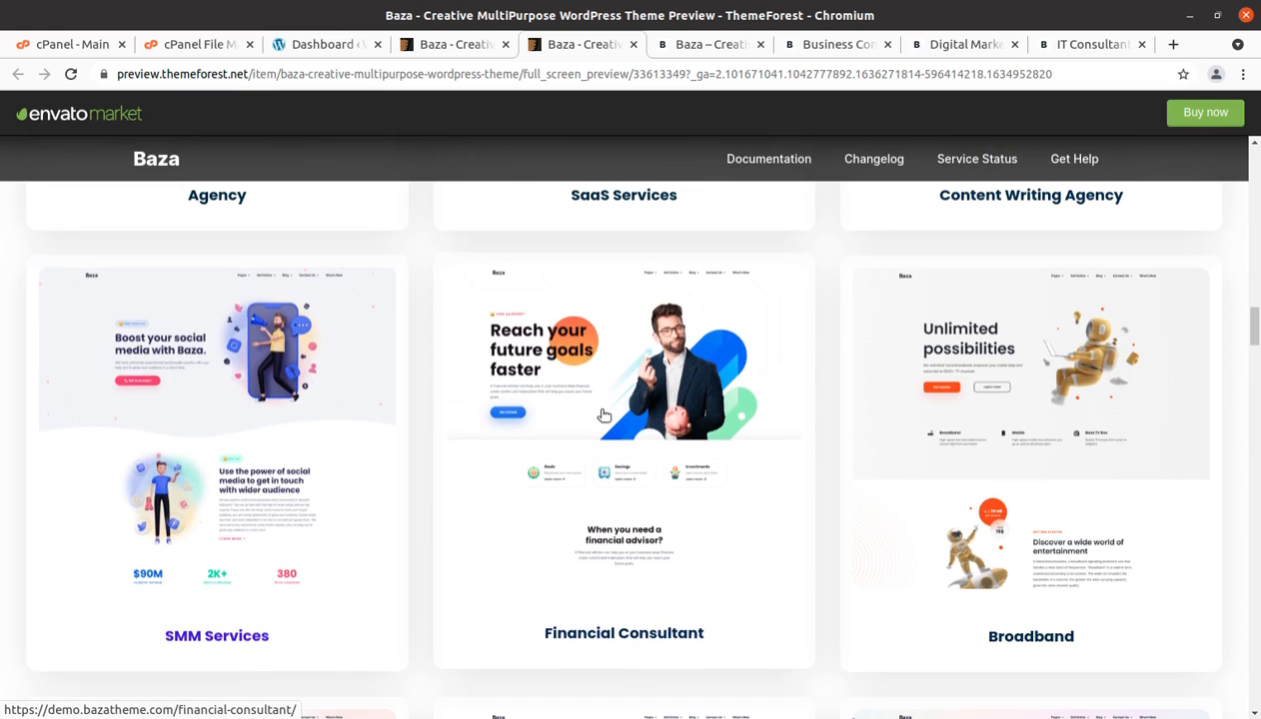
scroll(603, 415, down, 2)
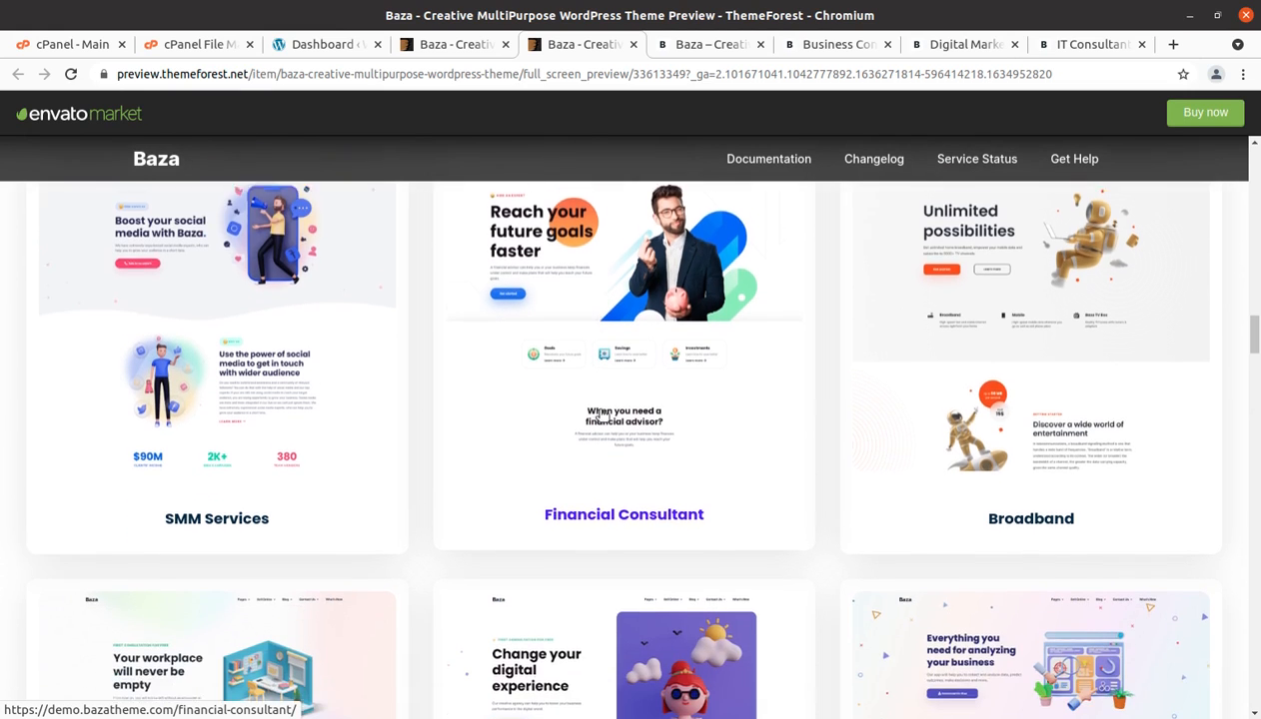
scroll(1024, 382, down, 5)
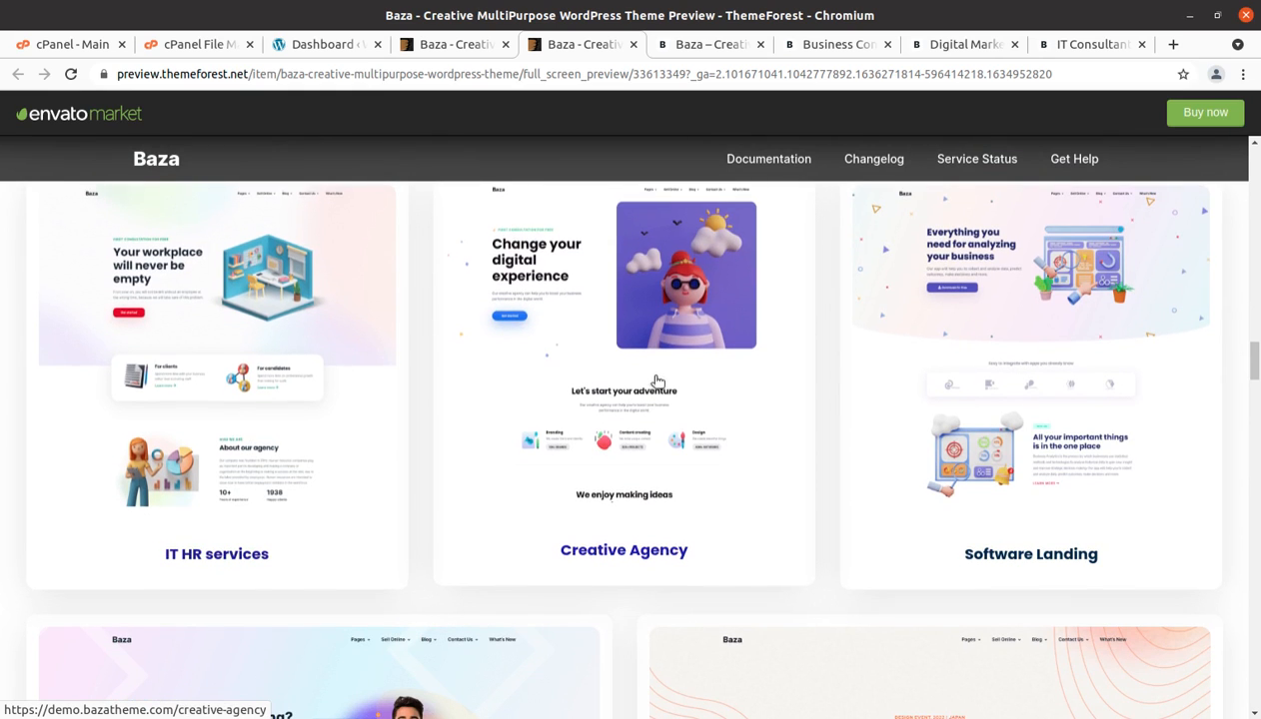
scroll(699, 370, down, 1)
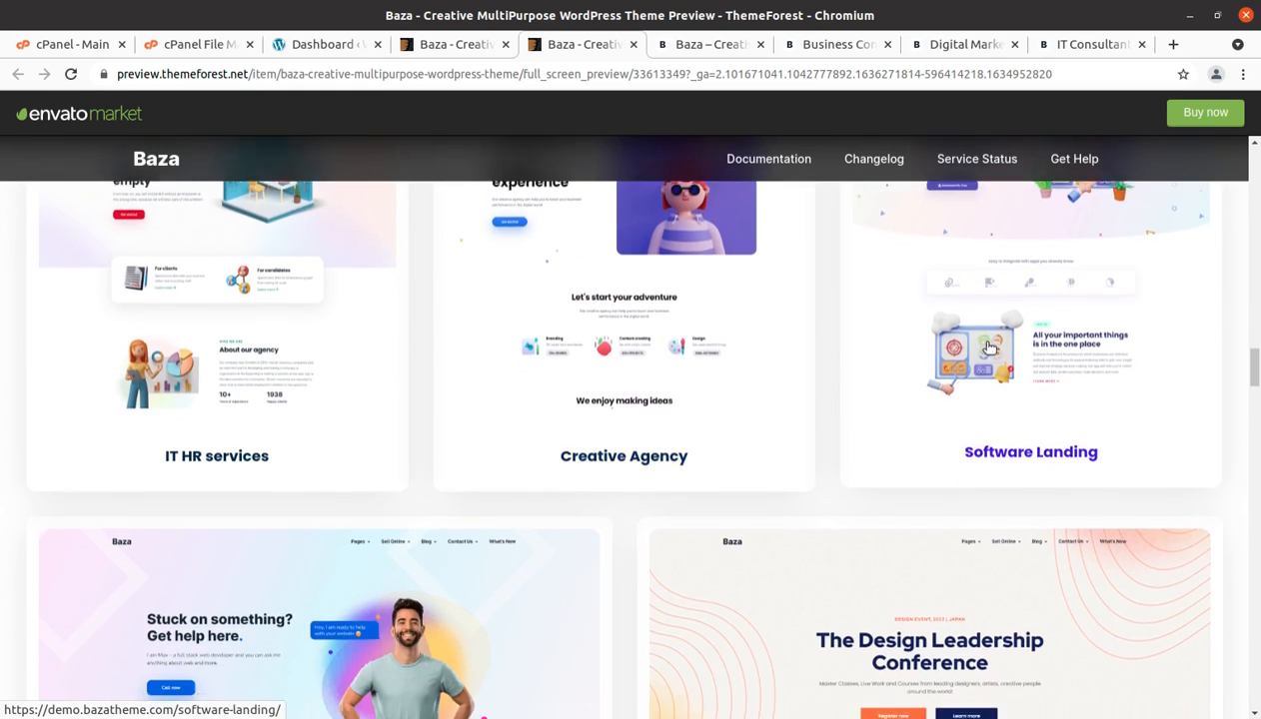
scroll(987, 347, down, 2)
scroll(987, 348, down, 9)
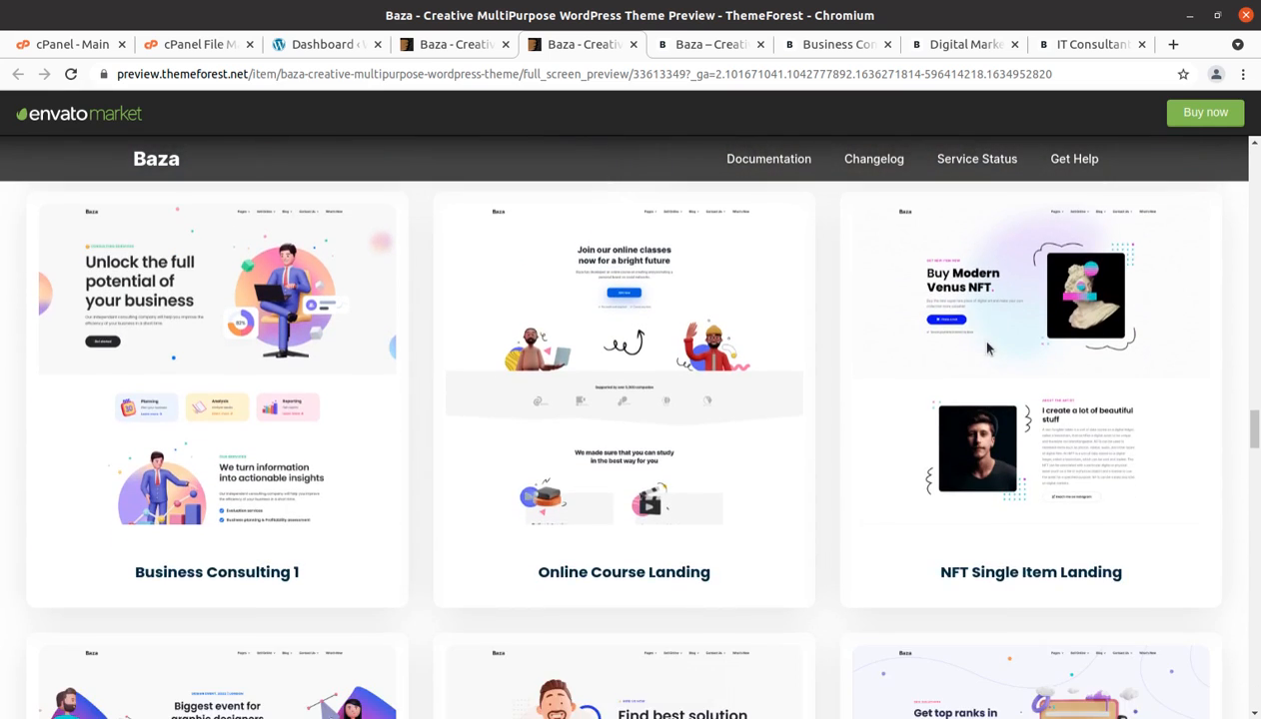
scroll(987, 345, down, 9)
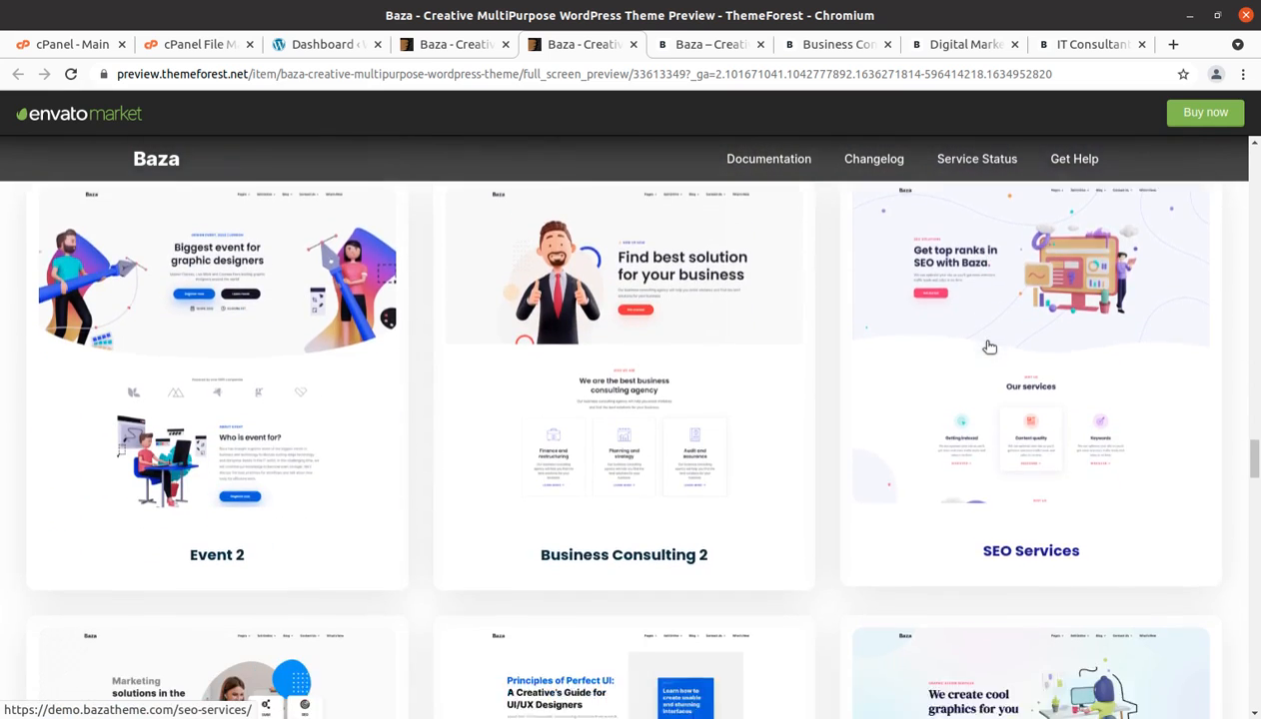
scroll(987, 347, down, 4)
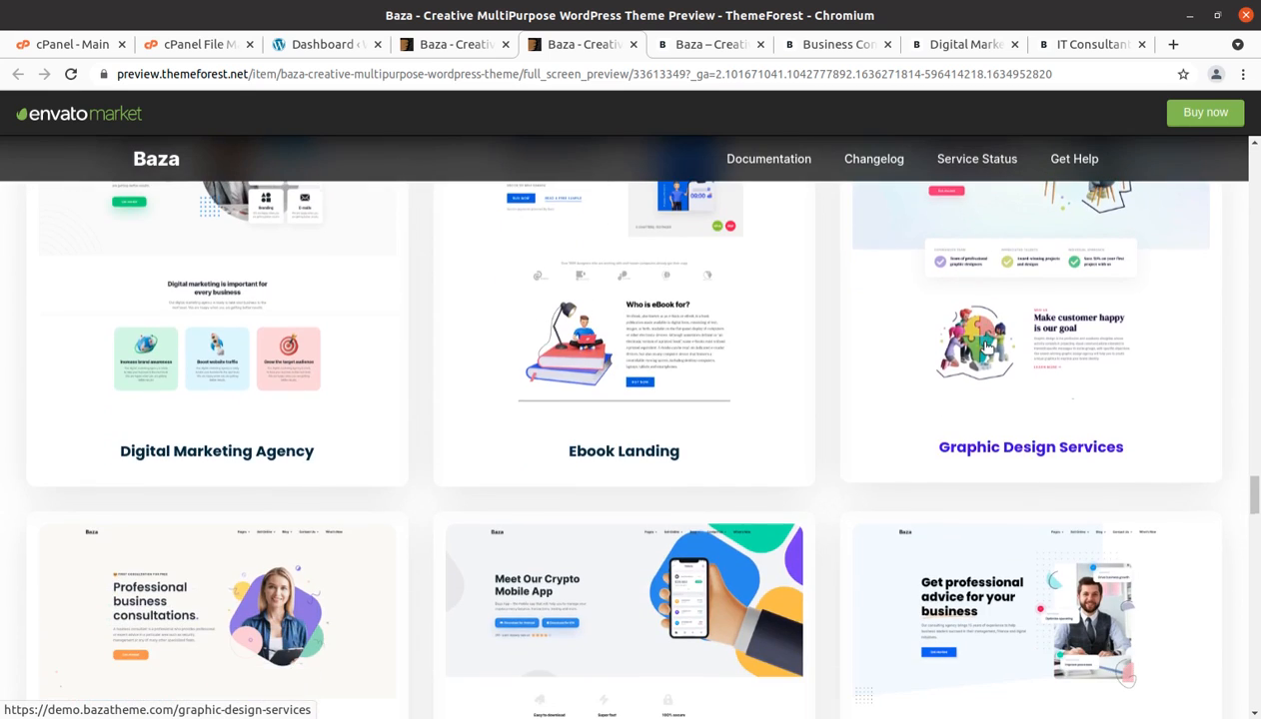
scroll(395, 398, down, 2)
scroll(395, 398, down, 4)
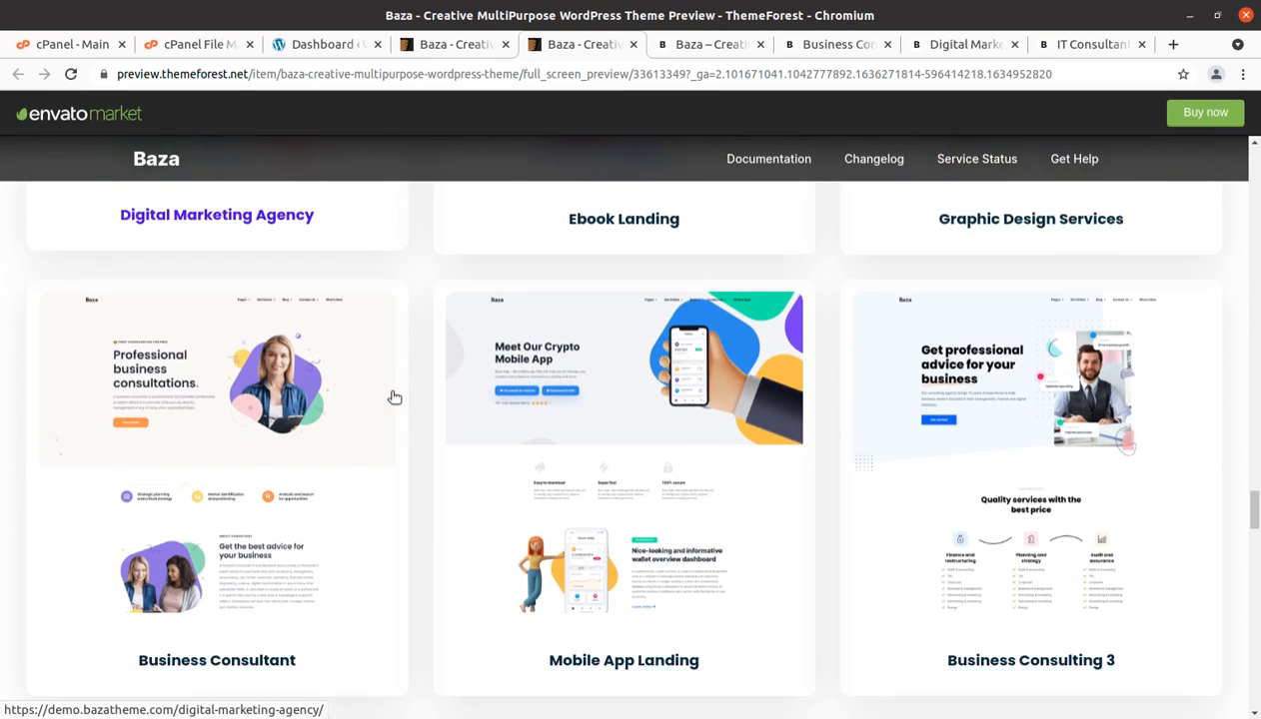
scroll(395, 398, down, 1)
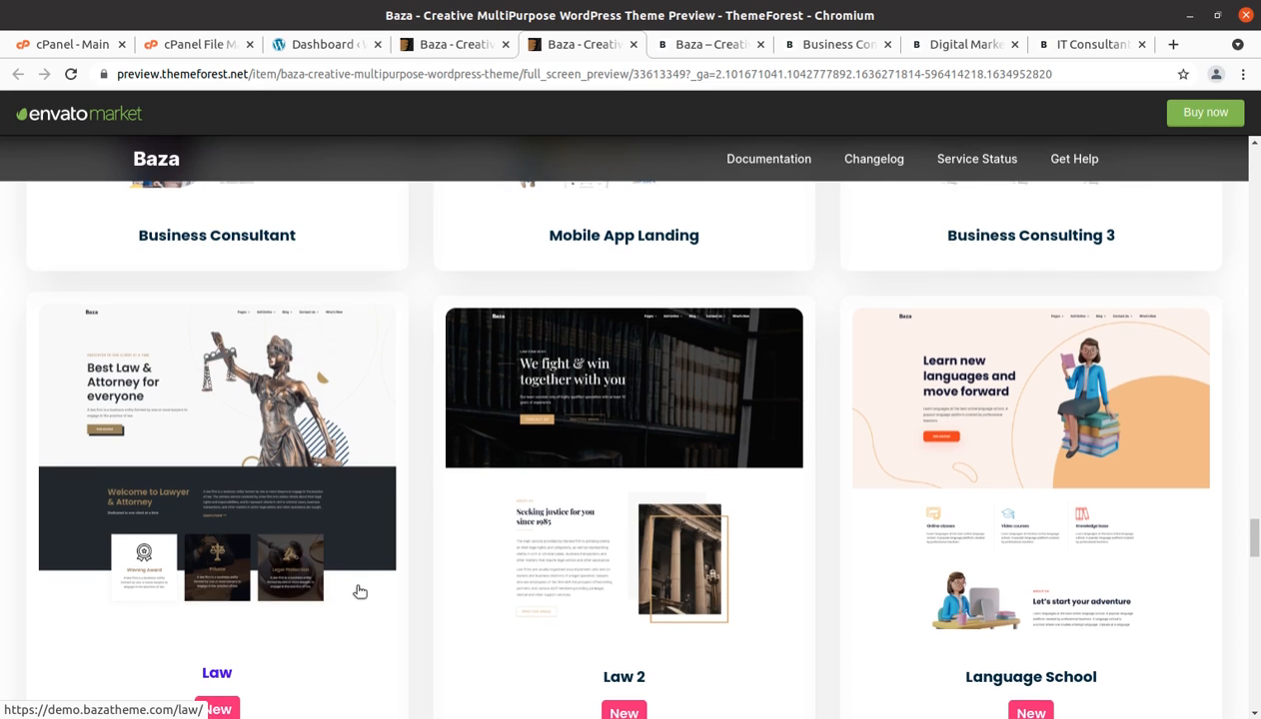
Look past the demo gallery at the theme's Inner Pages section with the Contact Us layouts
scroll(359, 592, down, 3)
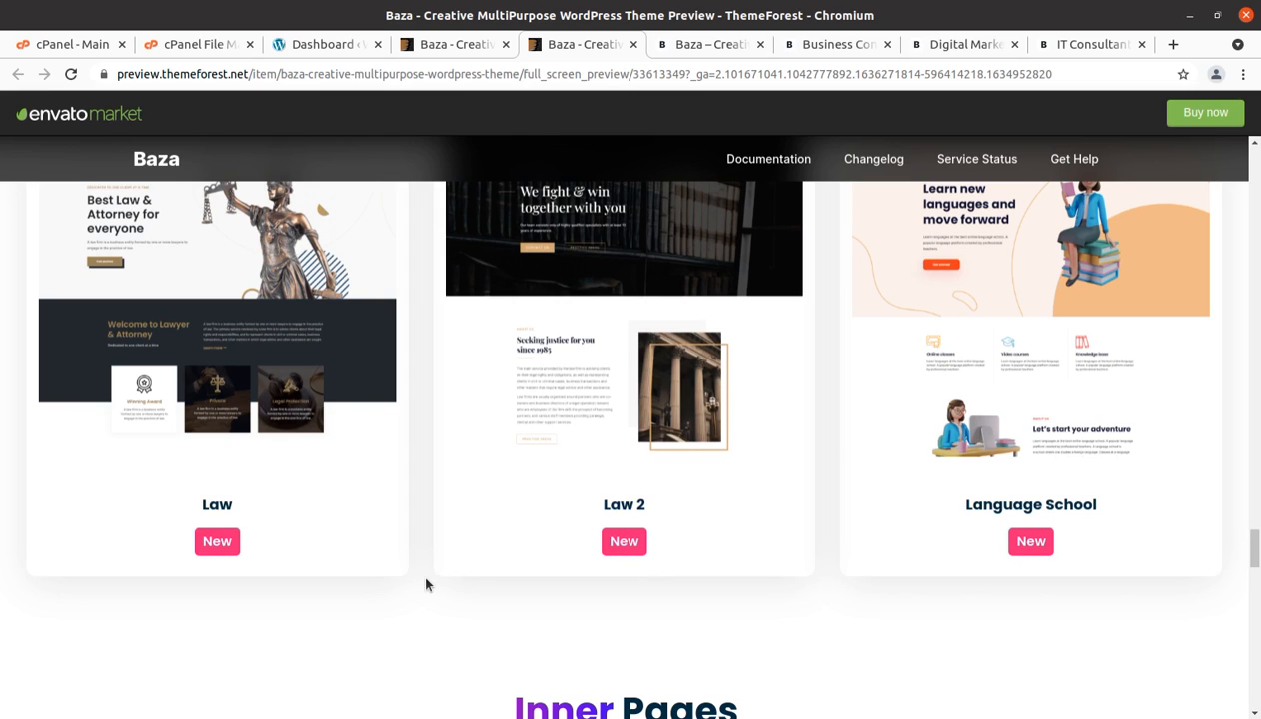
scroll(430, 579, down, 3)
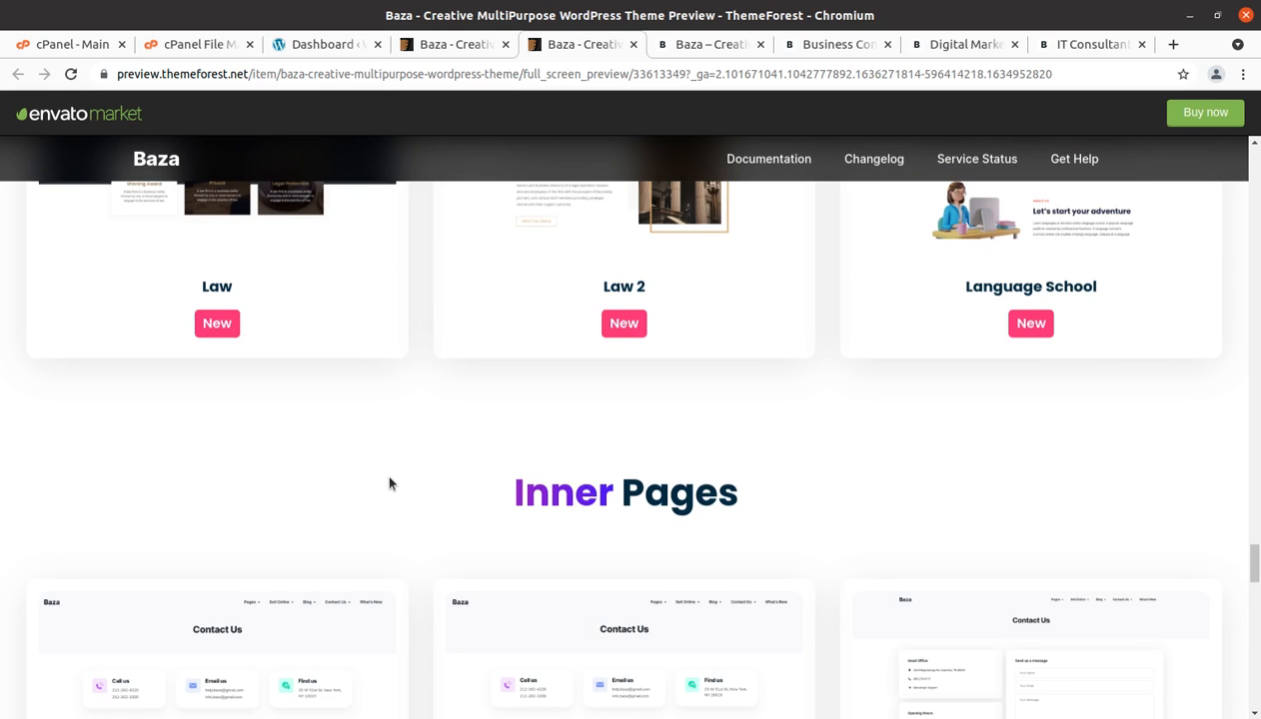
scroll(809, 444, down, 3)
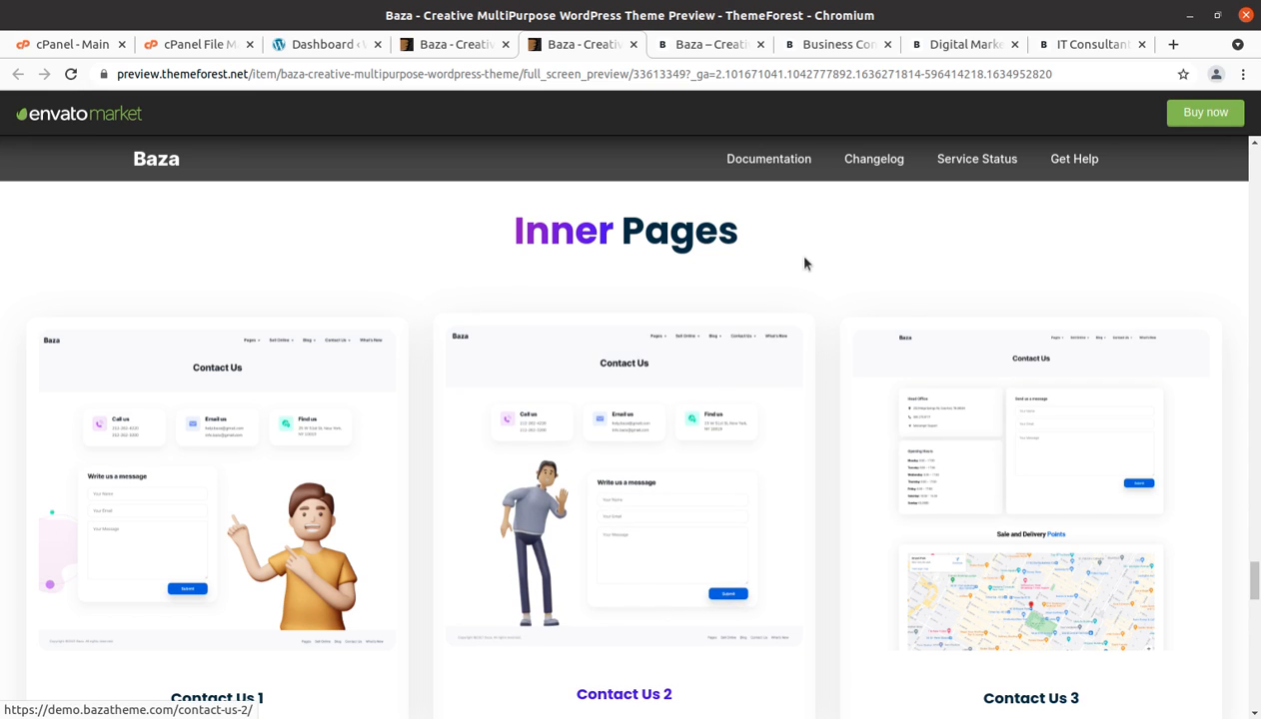
Switch to the open Baza main demo site and look through its homepage sections down to the portfolio
click(687, 45)
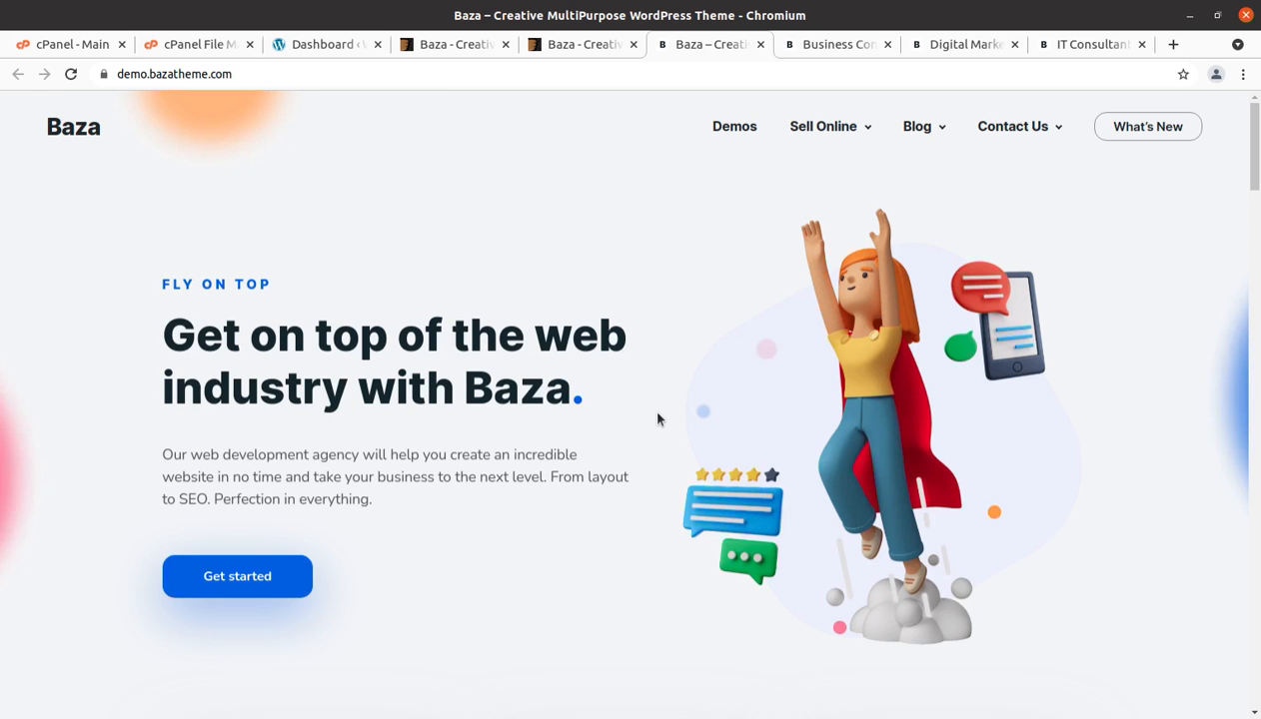
scroll(658, 420, down, 3)
scroll(658, 419, up, 3)
scroll(657, 420, down, 6)
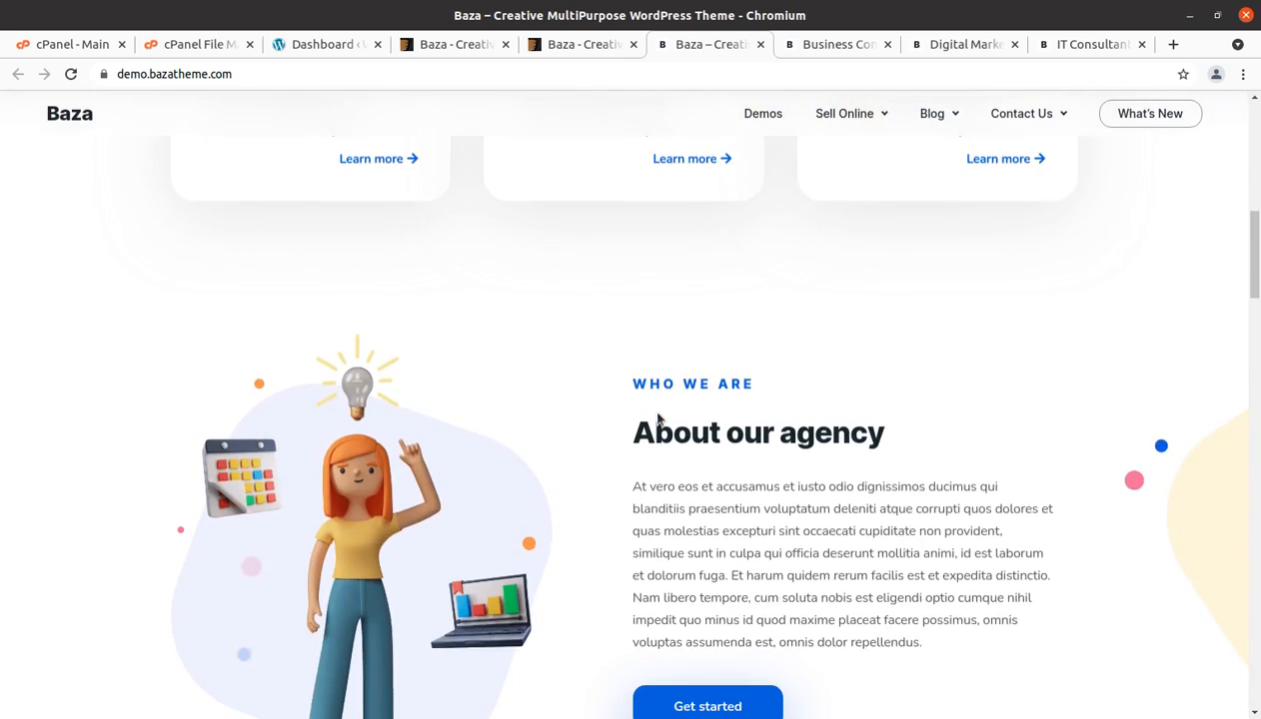
scroll(658, 420, down, 10)
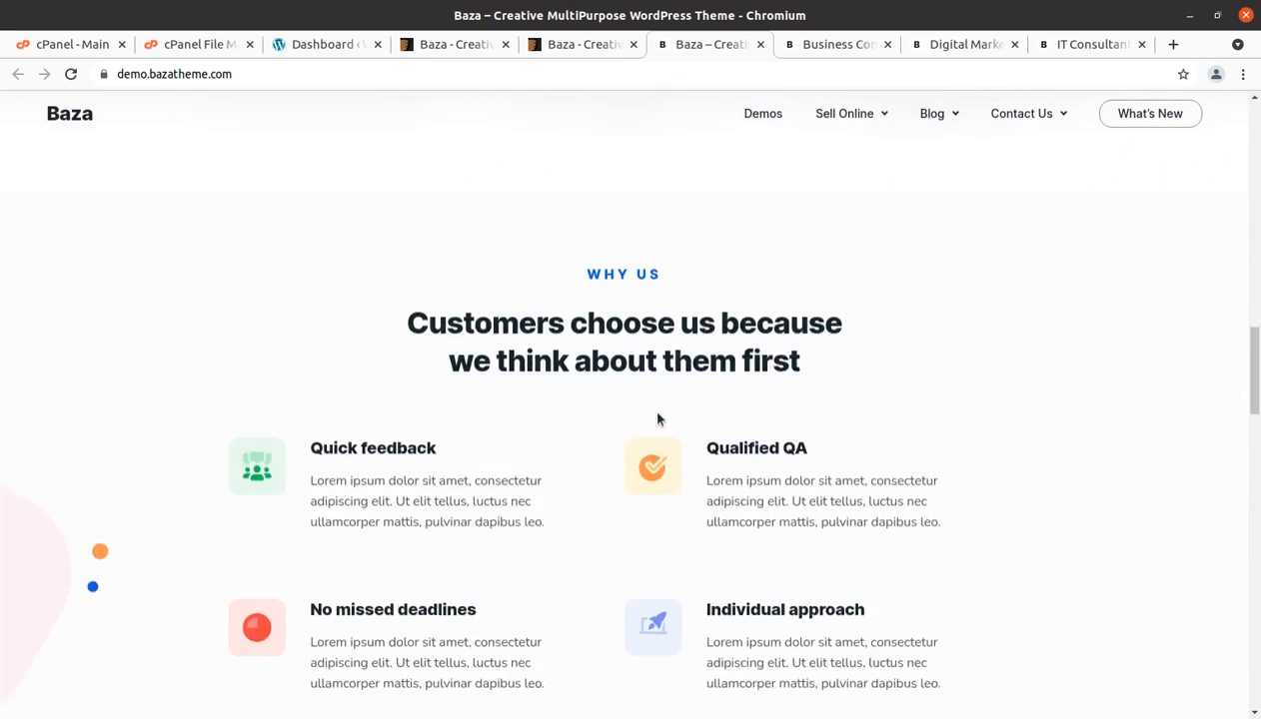
scroll(658, 420, down, 10)
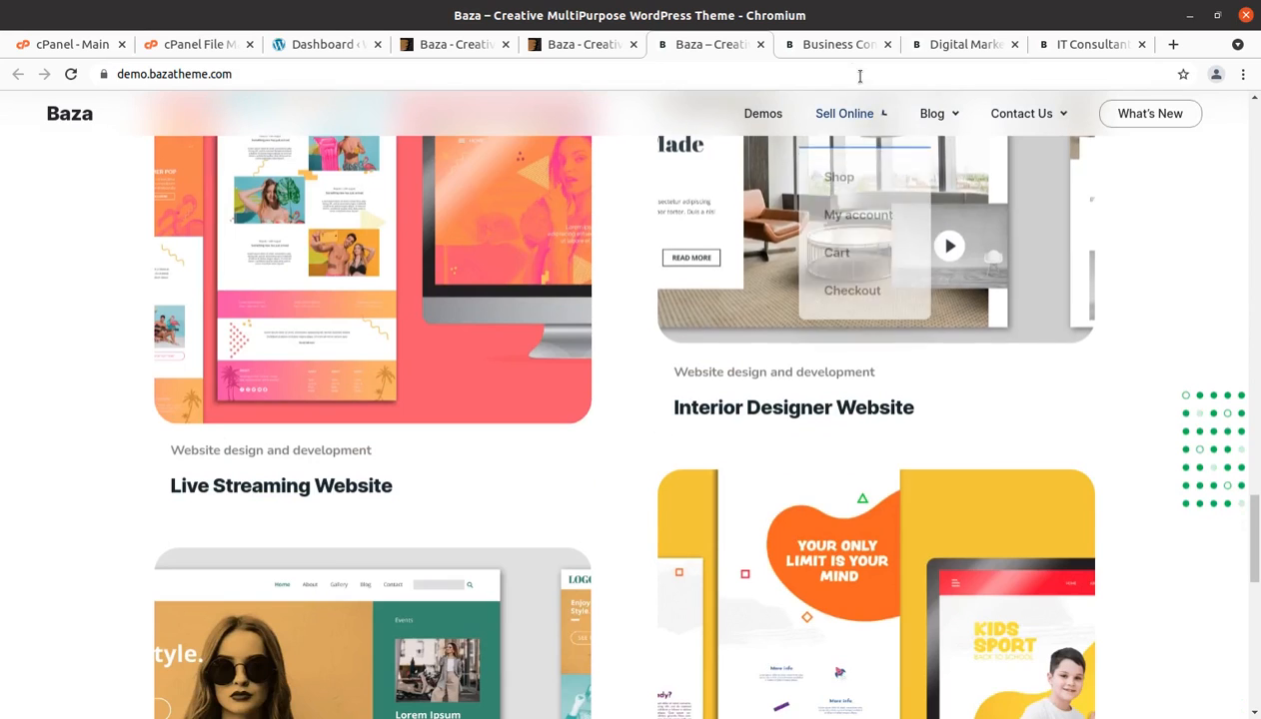
Switch to the open Business Consulting Services demo and examine its page sections down to the pricing plans
click(839, 46)
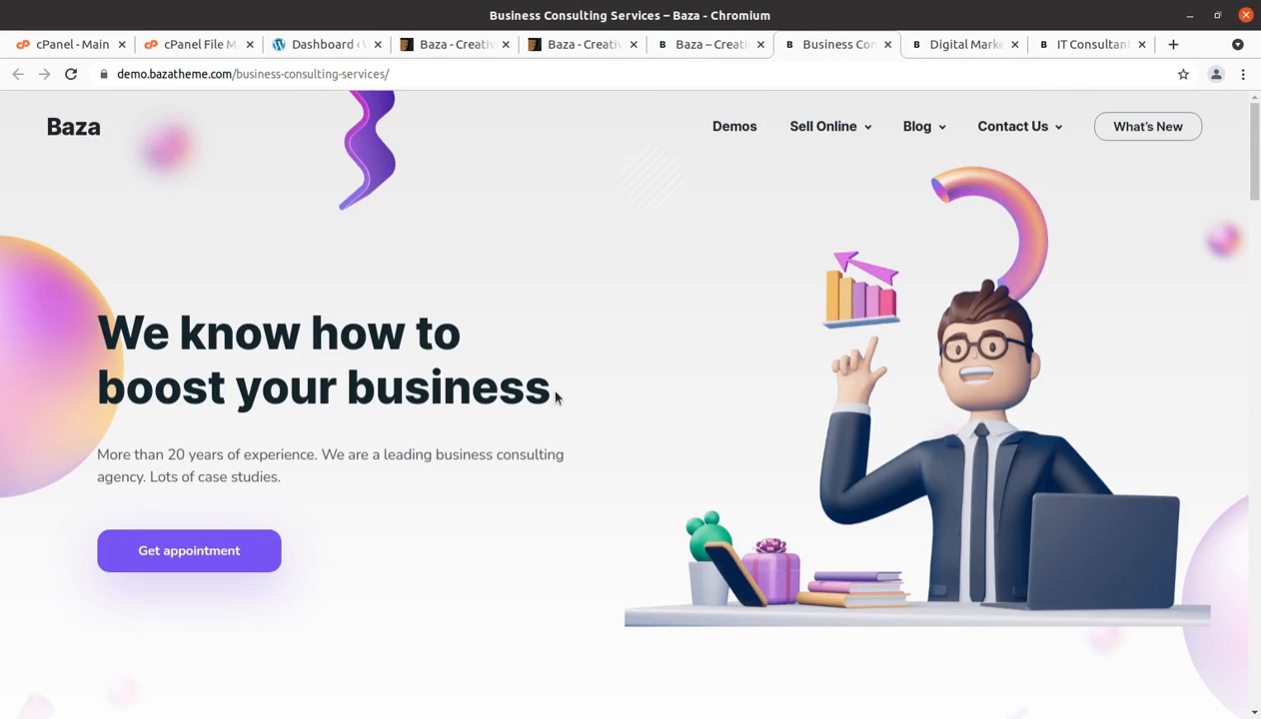
scroll(555, 397, down, 5)
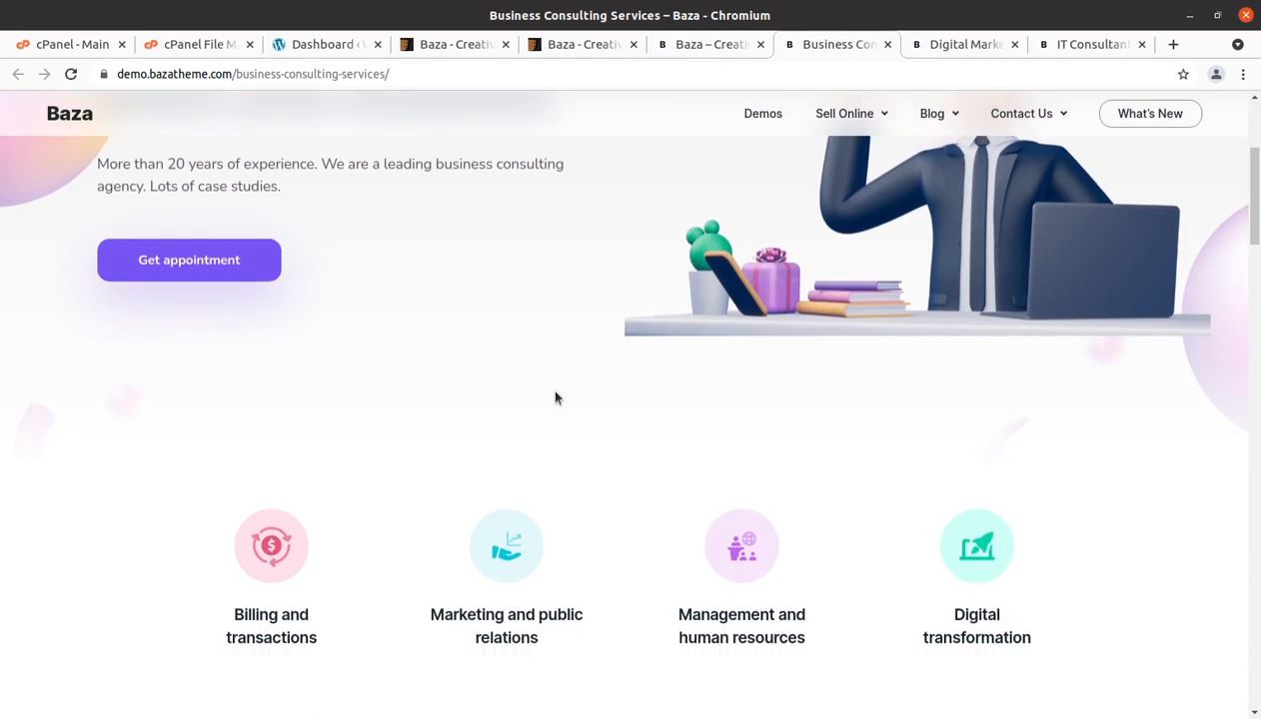
scroll(555, 398, down, 8)
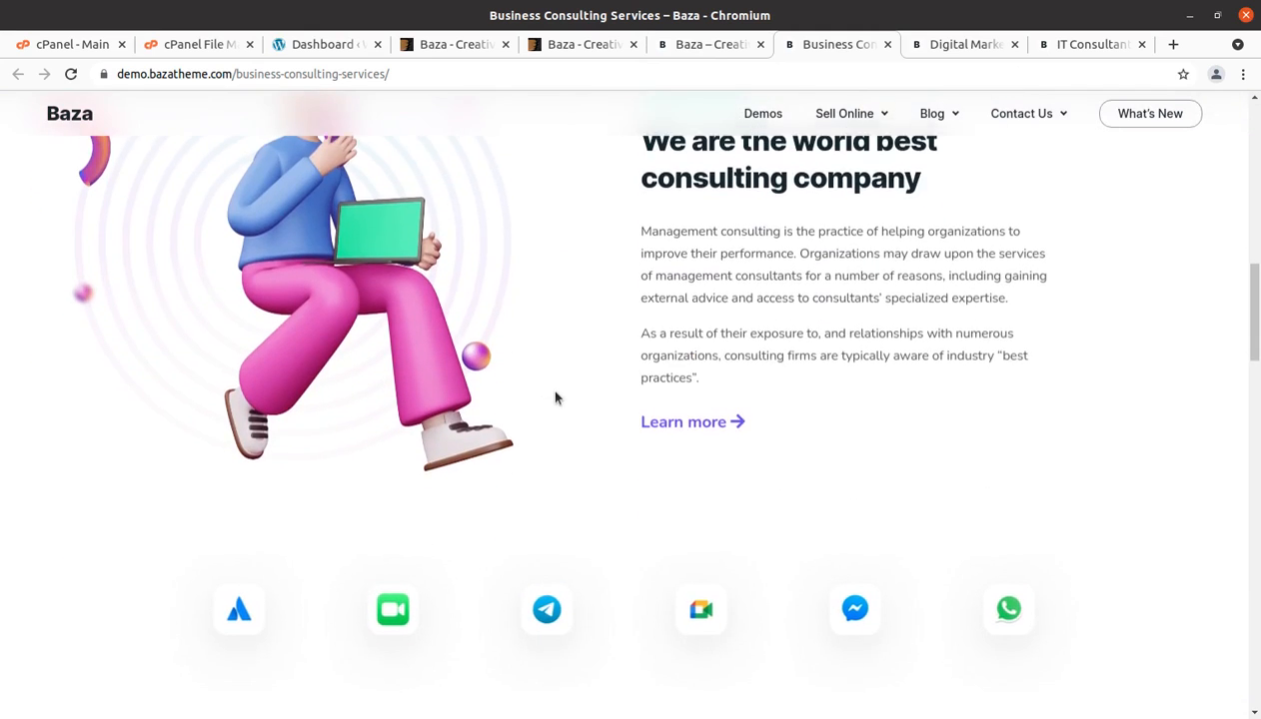
scroll(555, 398, down, 6)
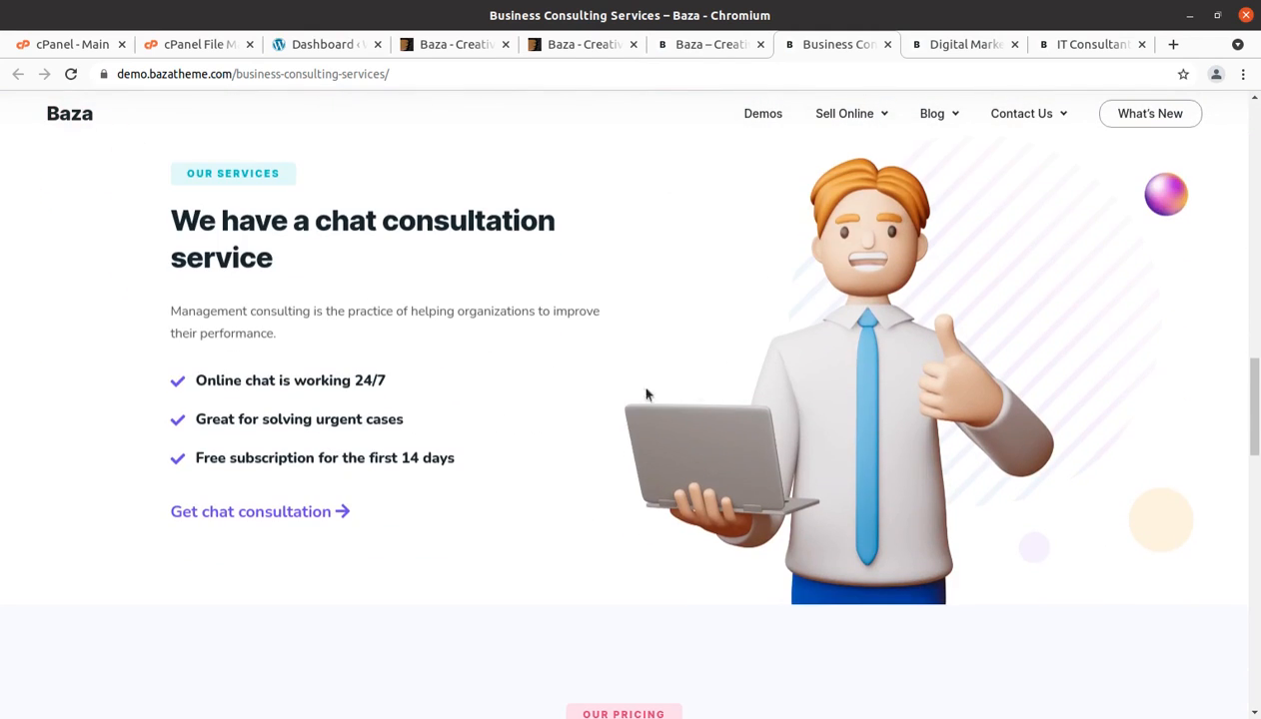
scroll(759, 377, down, 1)
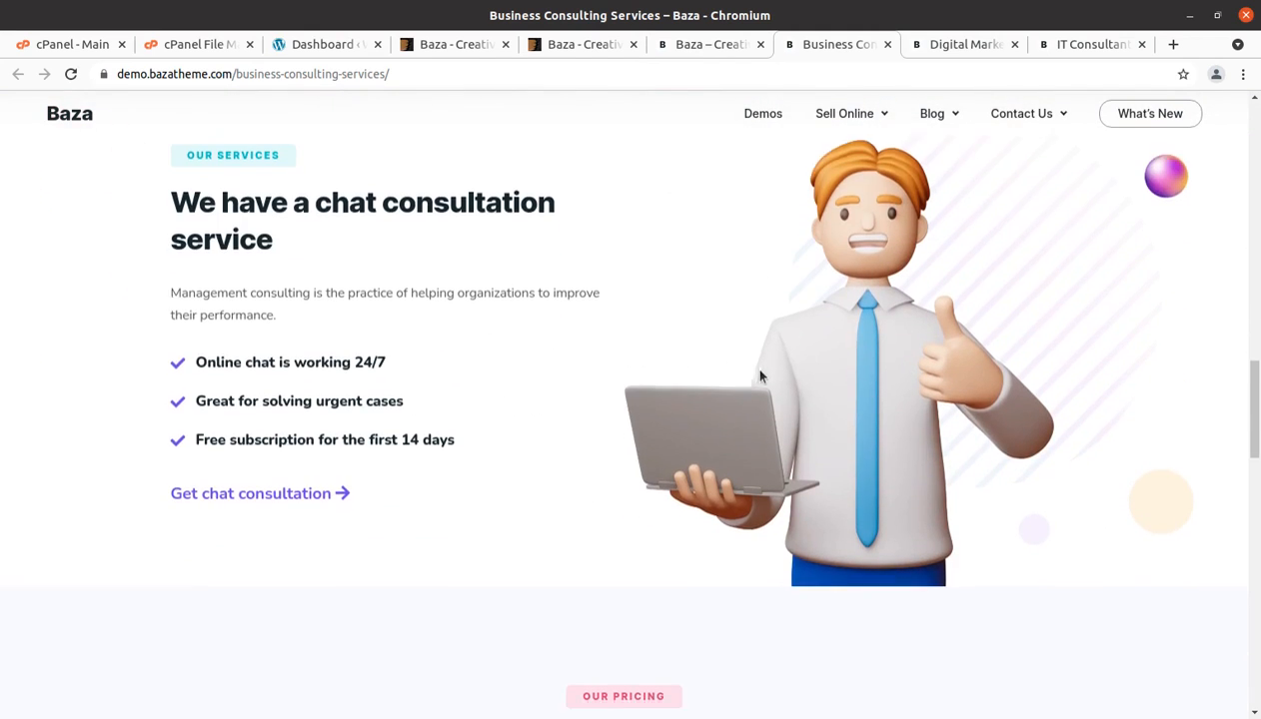
scroll(759, 377, down, 8)
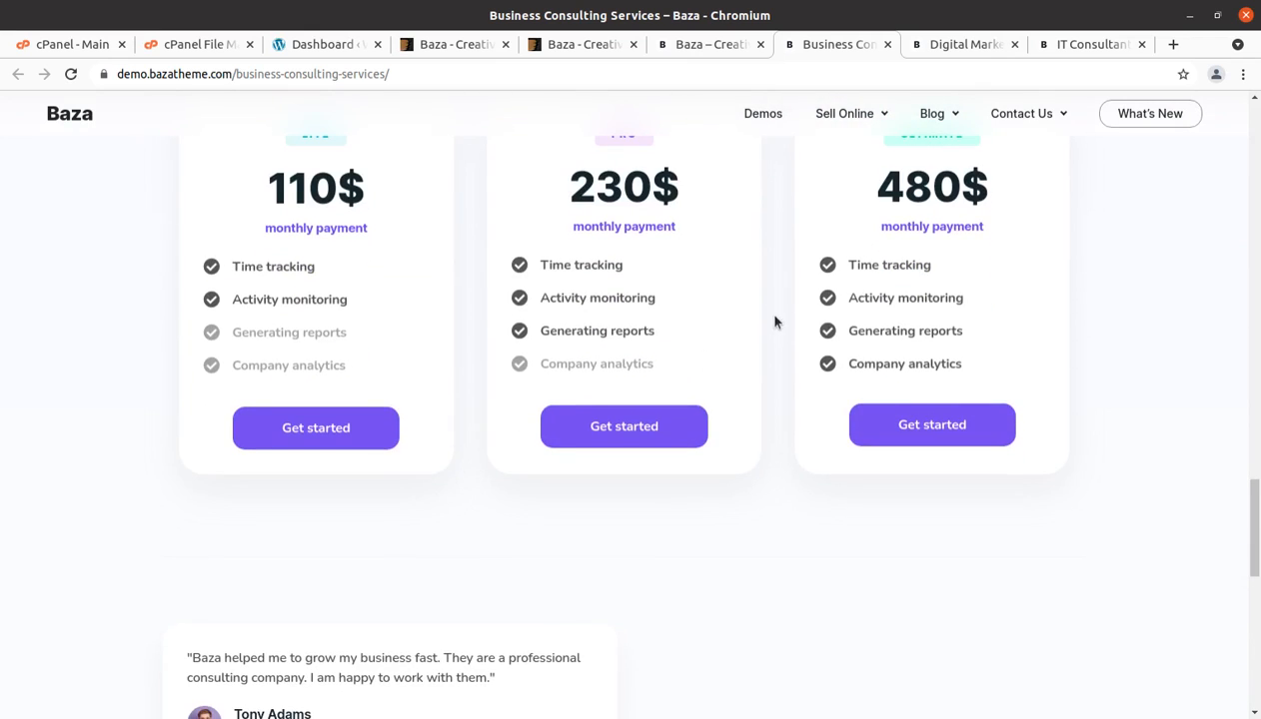
Switch to the open Digital Marketing demo and examine its opening section
click(925, 43)
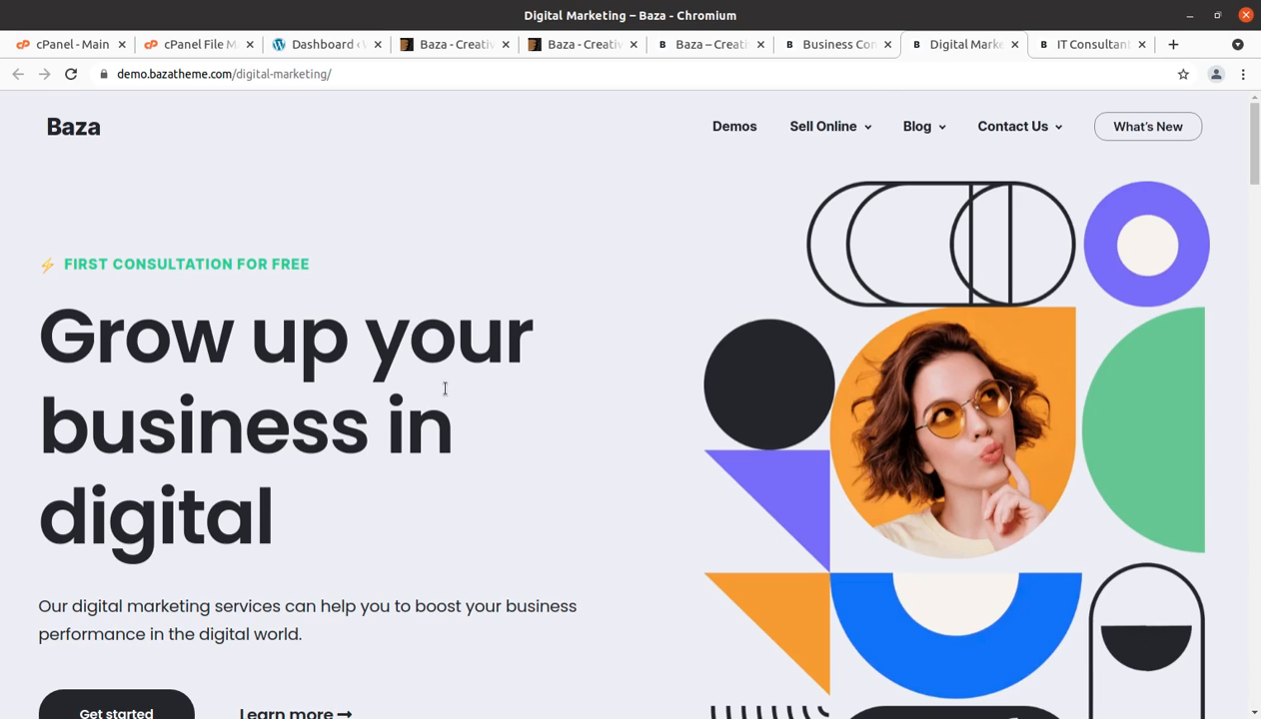
scroll(762, 366, down, 4)
scroll(762, 366, up, 3)
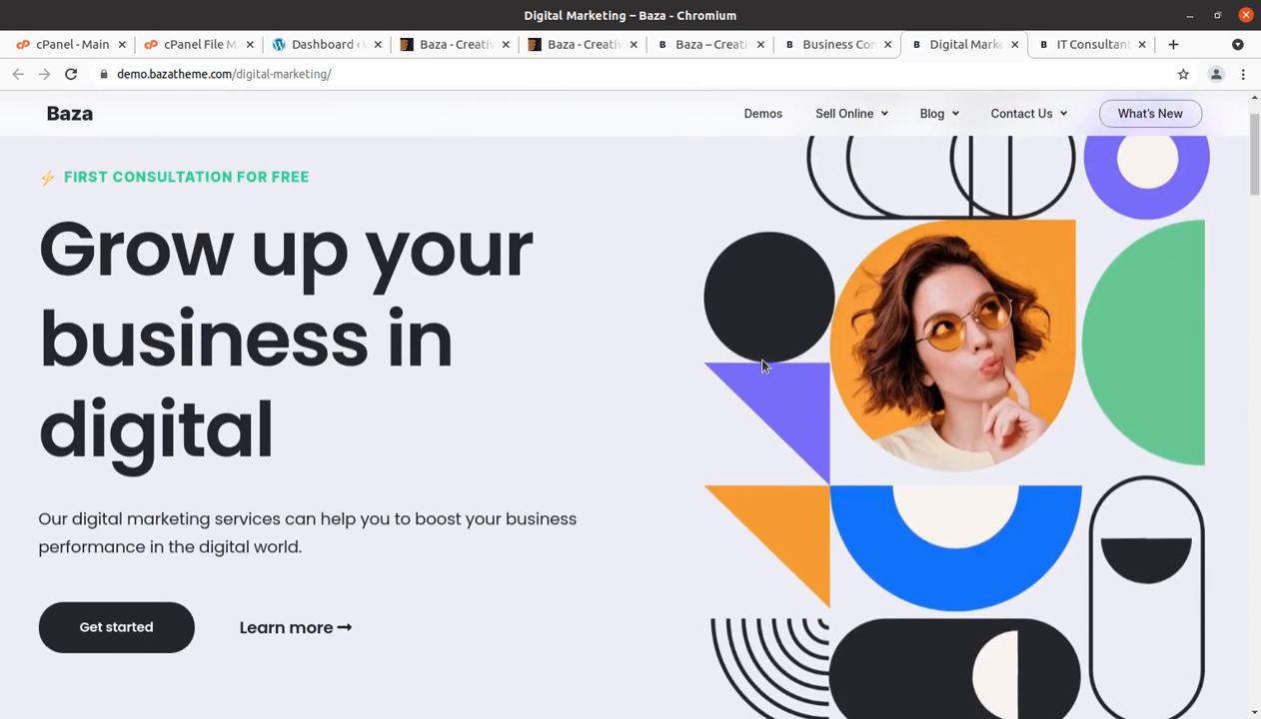
scroll(762, 365, up, 2)
scroll(173, 264, down, 1)
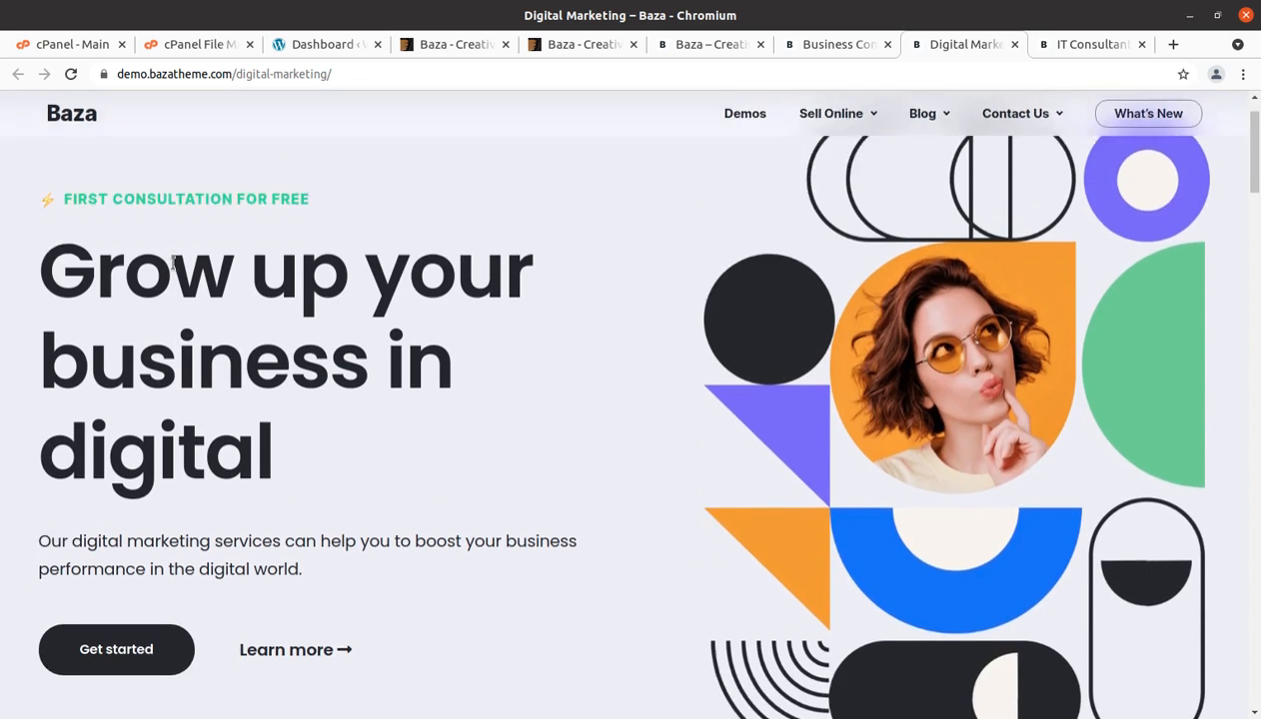
Look through the Digital Marketing demo's services, team and Why Us sections down to the closing call to action
scroll(173, 264, down, 6)
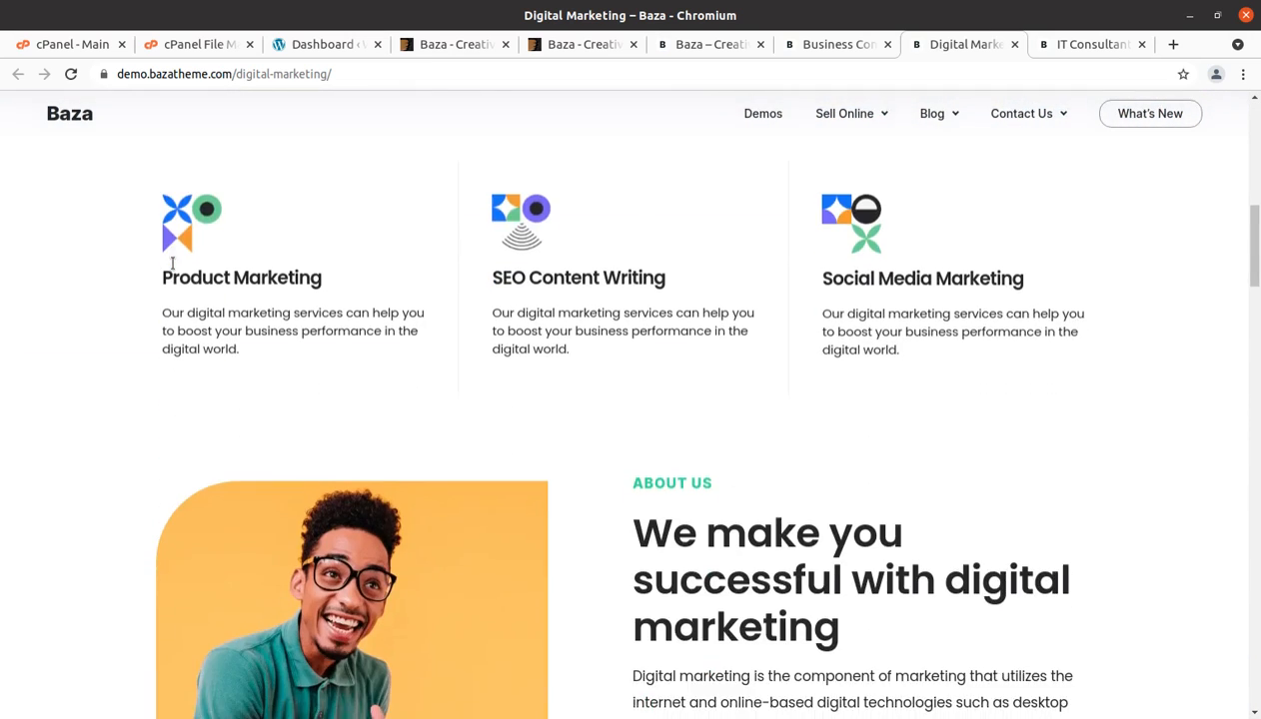
scroll(173, 264, down, 10)
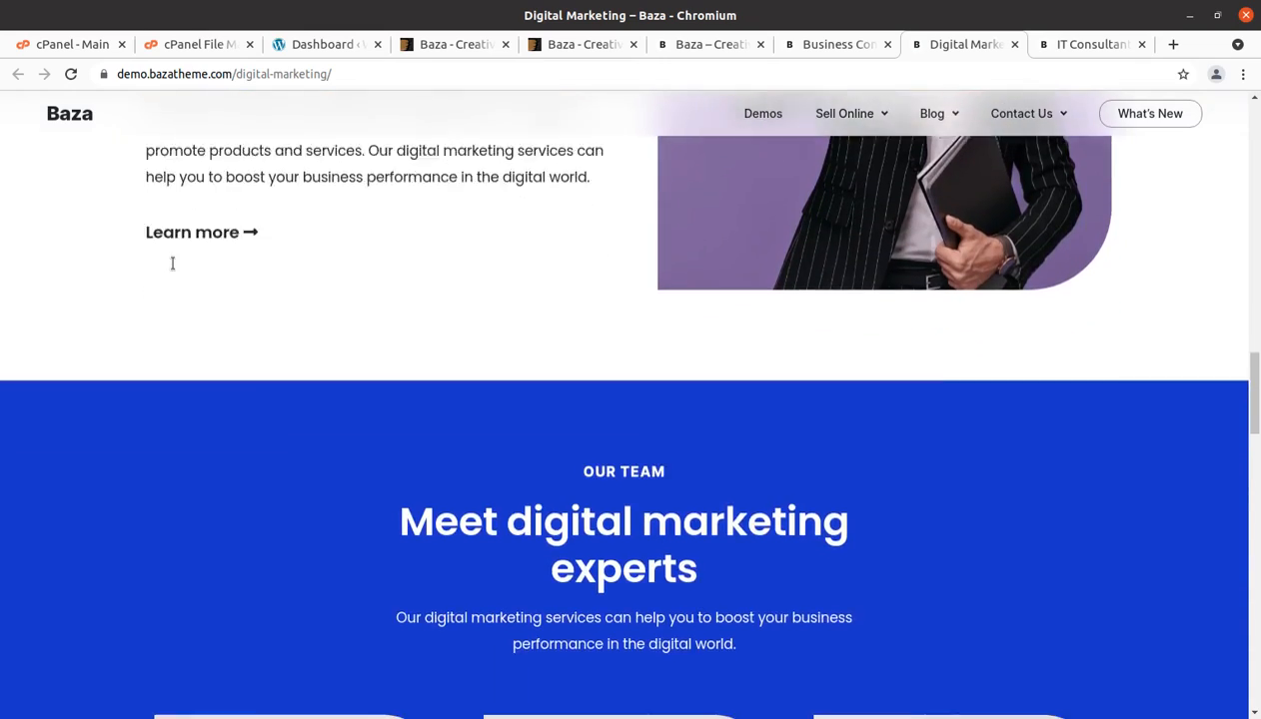
scroll(432, 284, down, 10)
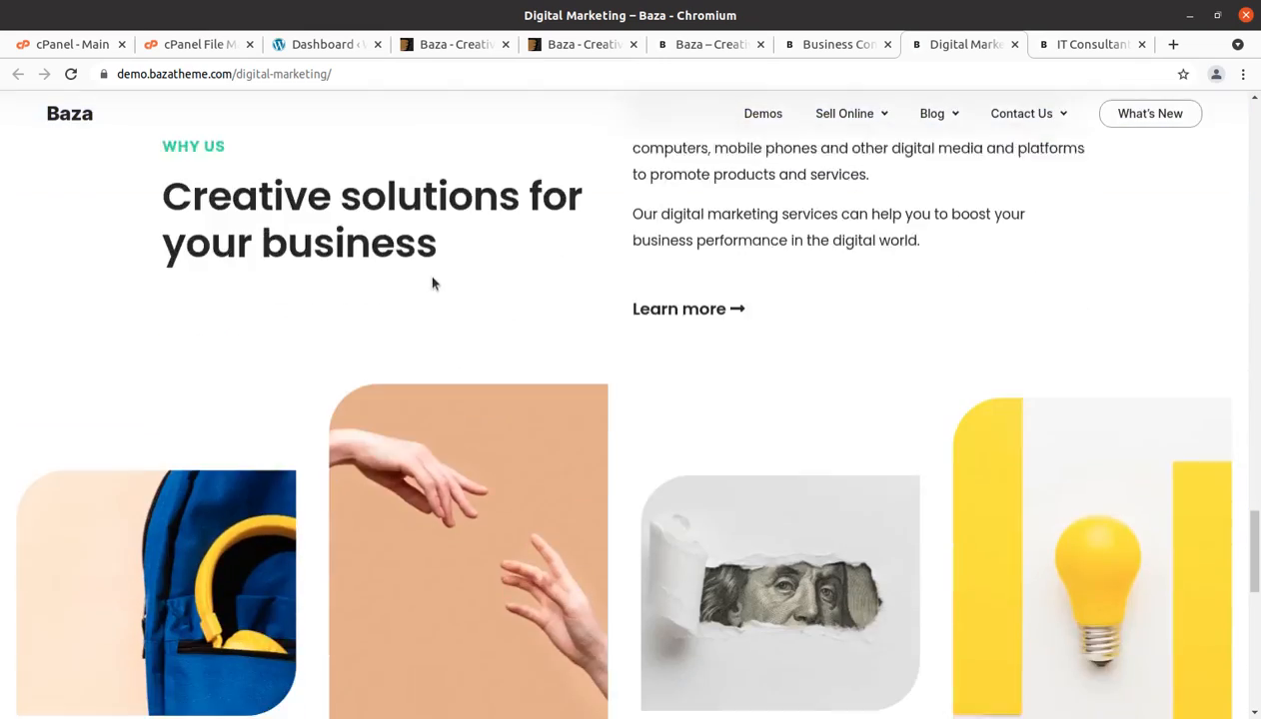
scroll(432, 283, down, 10)
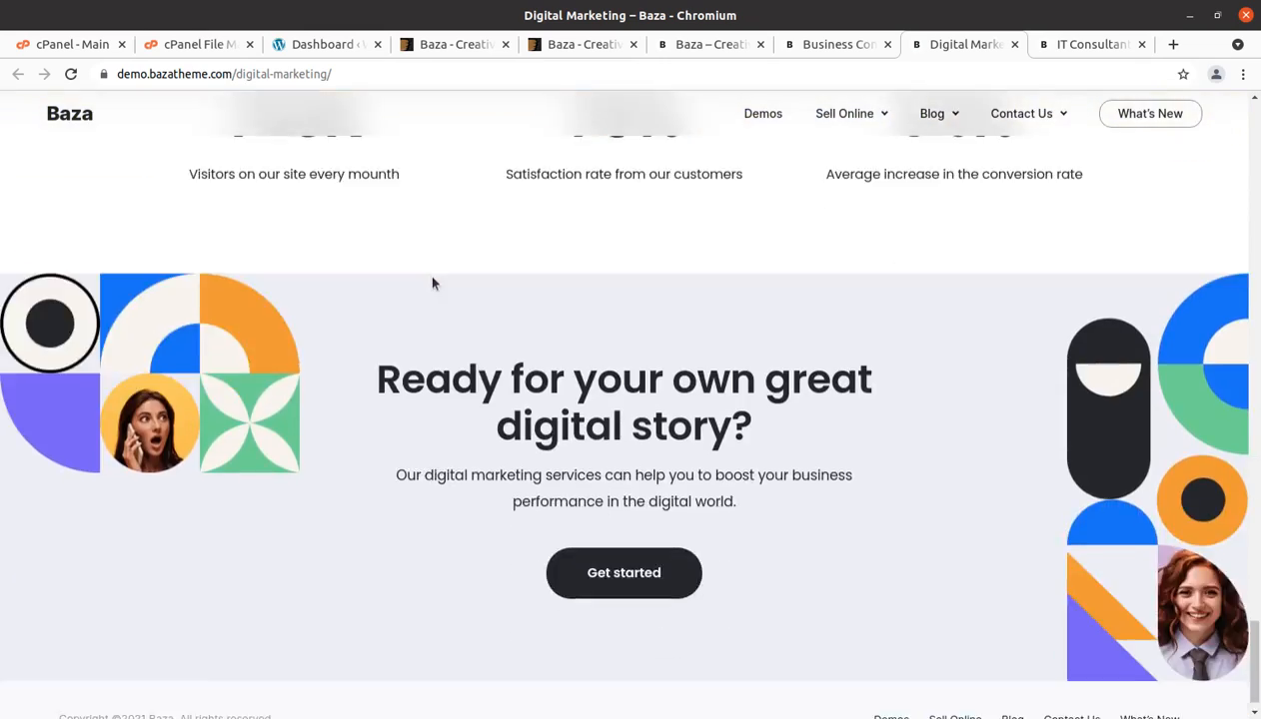
Switch to the open IT Consultant demo and look through its opening section down to the What to Ask section
click(1061, 44)
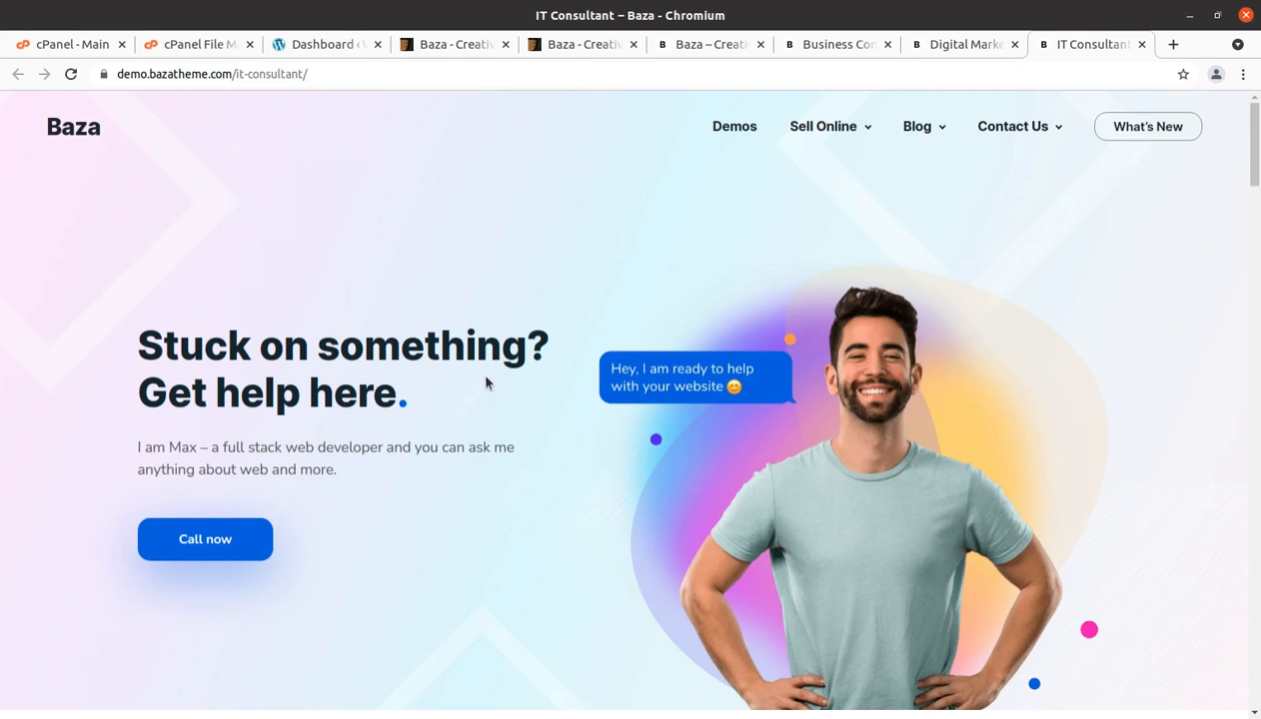
scroll(409, 381, down, 4)
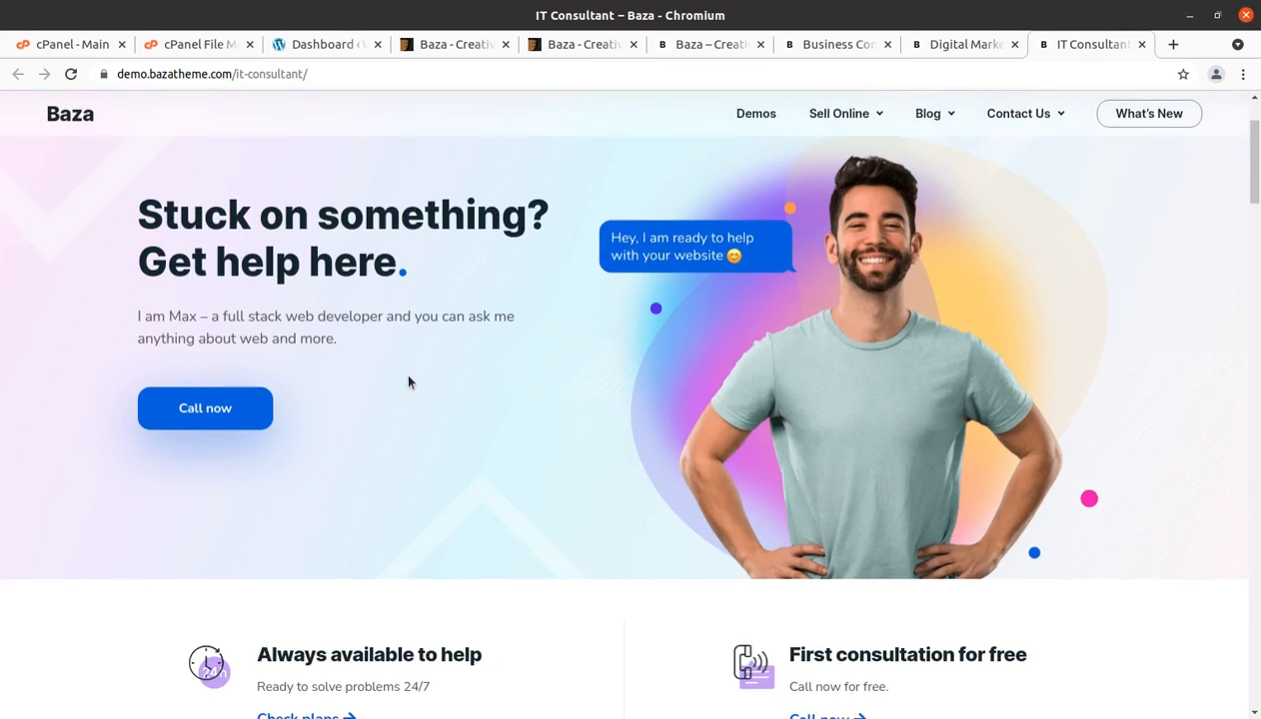
scroll(409, 380, down, 2)
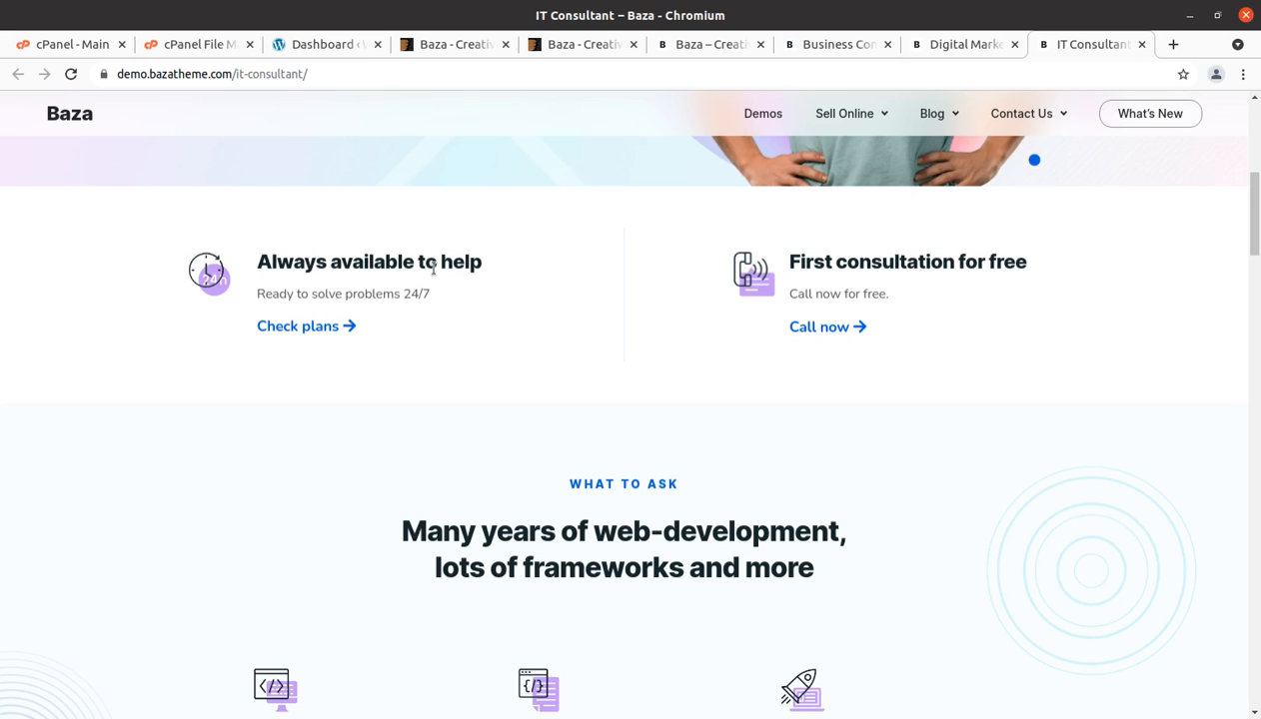
Switch to the open WordPress dashboard and check the installed version and active theme in the site overview
click(318, 45)
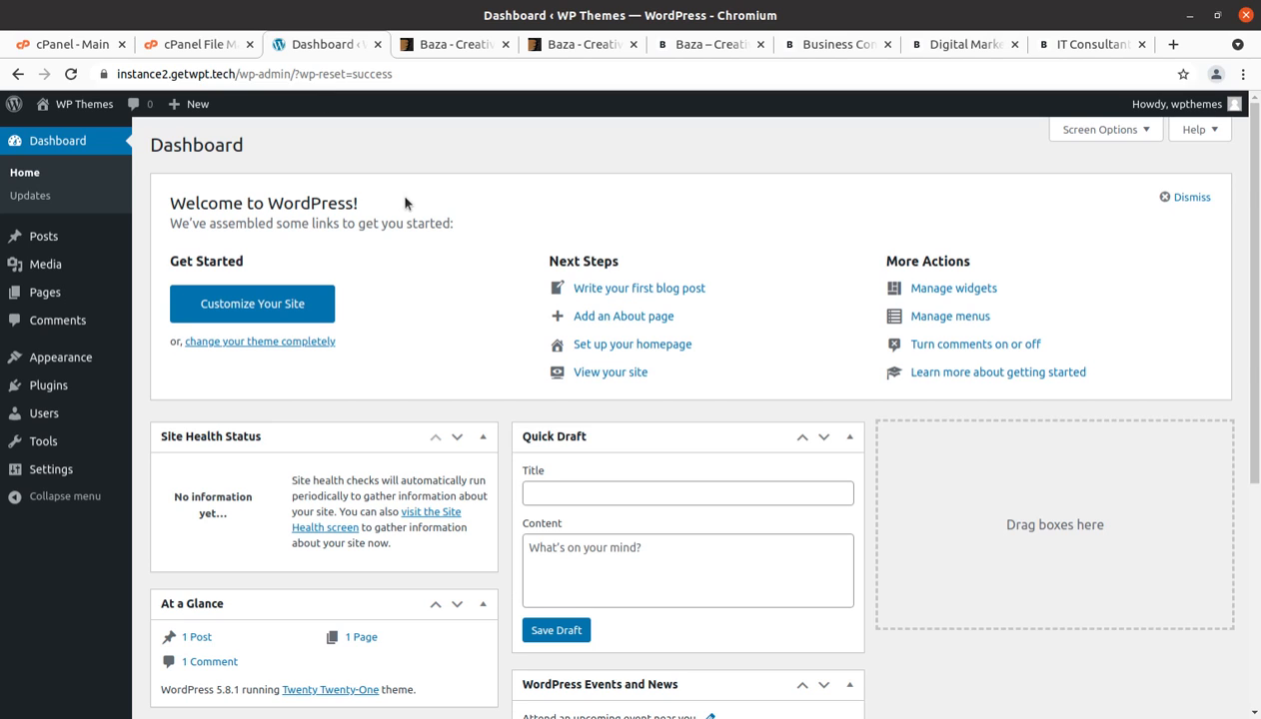
scroll(362, 277, down, 3)
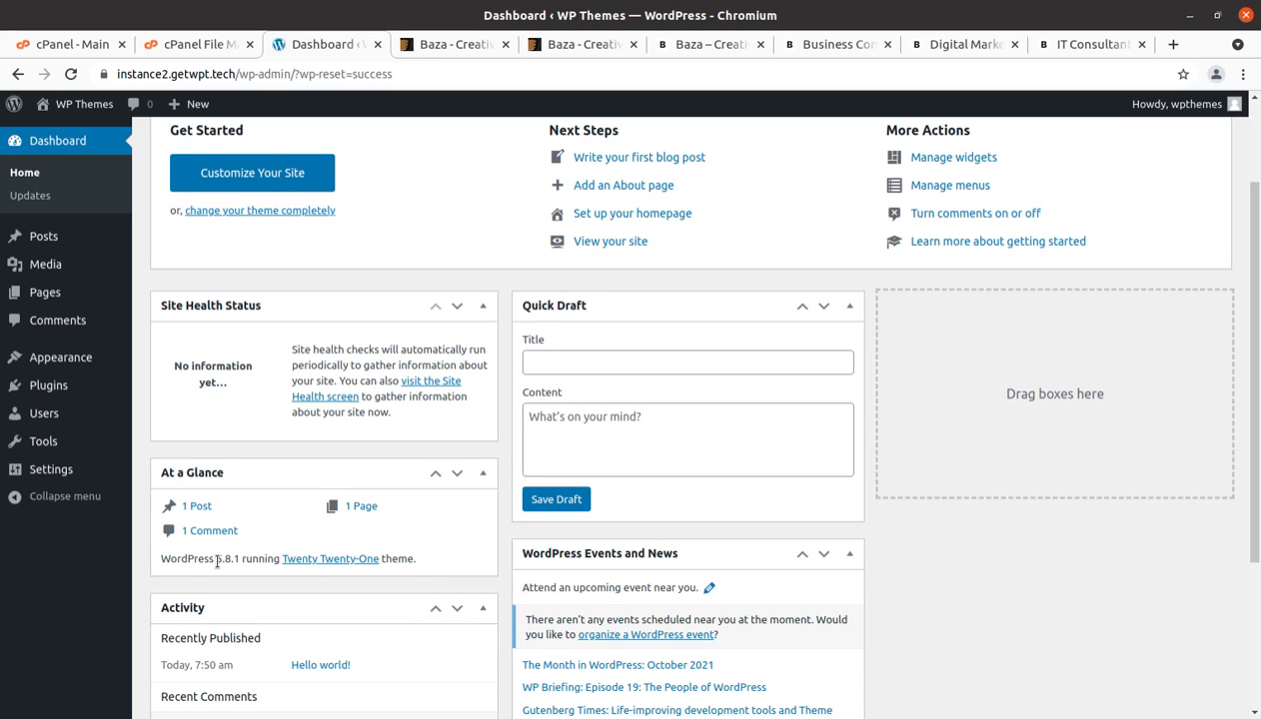
Switch to the file manager, inspect each item in the baza_v1.20 folder from Documentation to readme.txt, and minimize the window
click(1, 33)
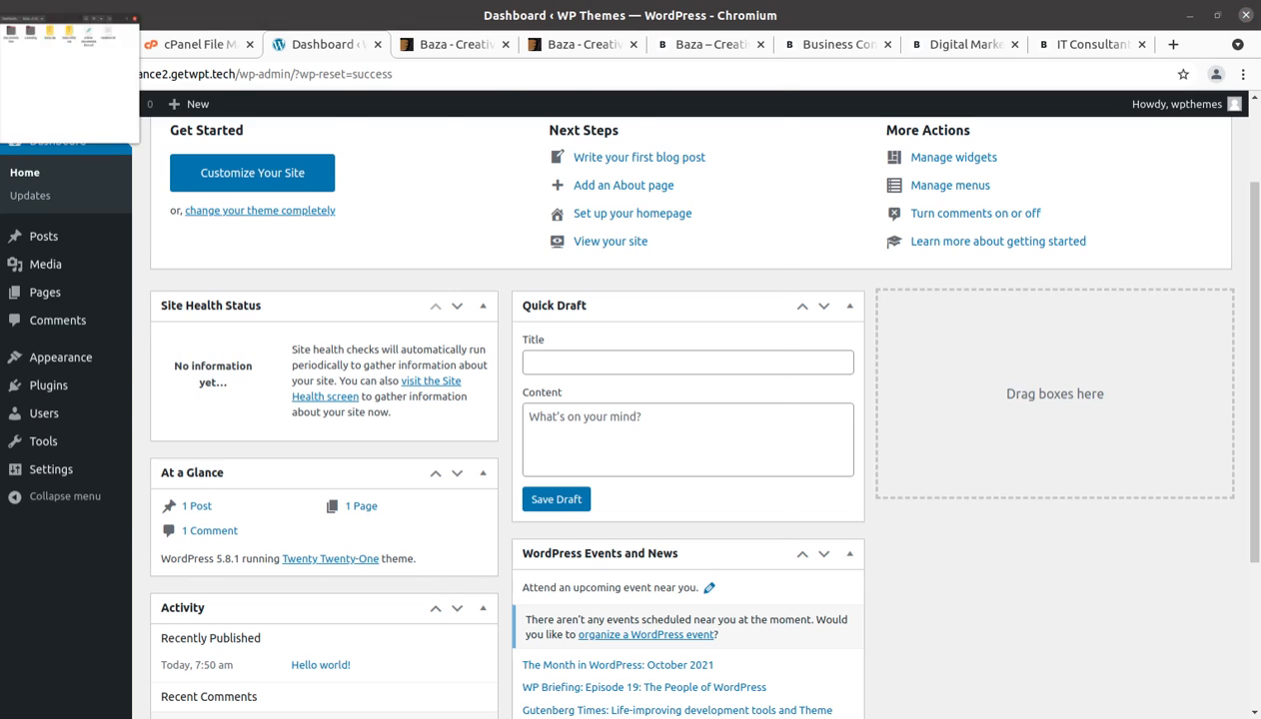
click(239, 112)
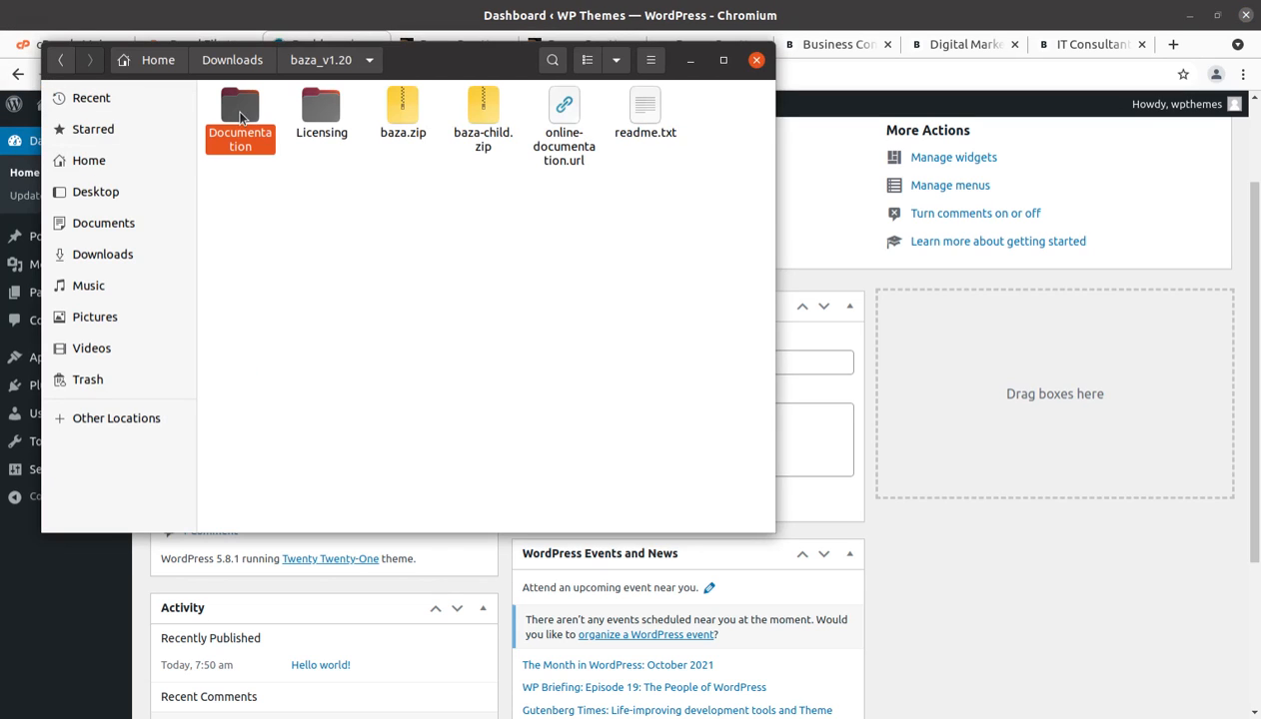
click(321, 112)
click(399, 118)
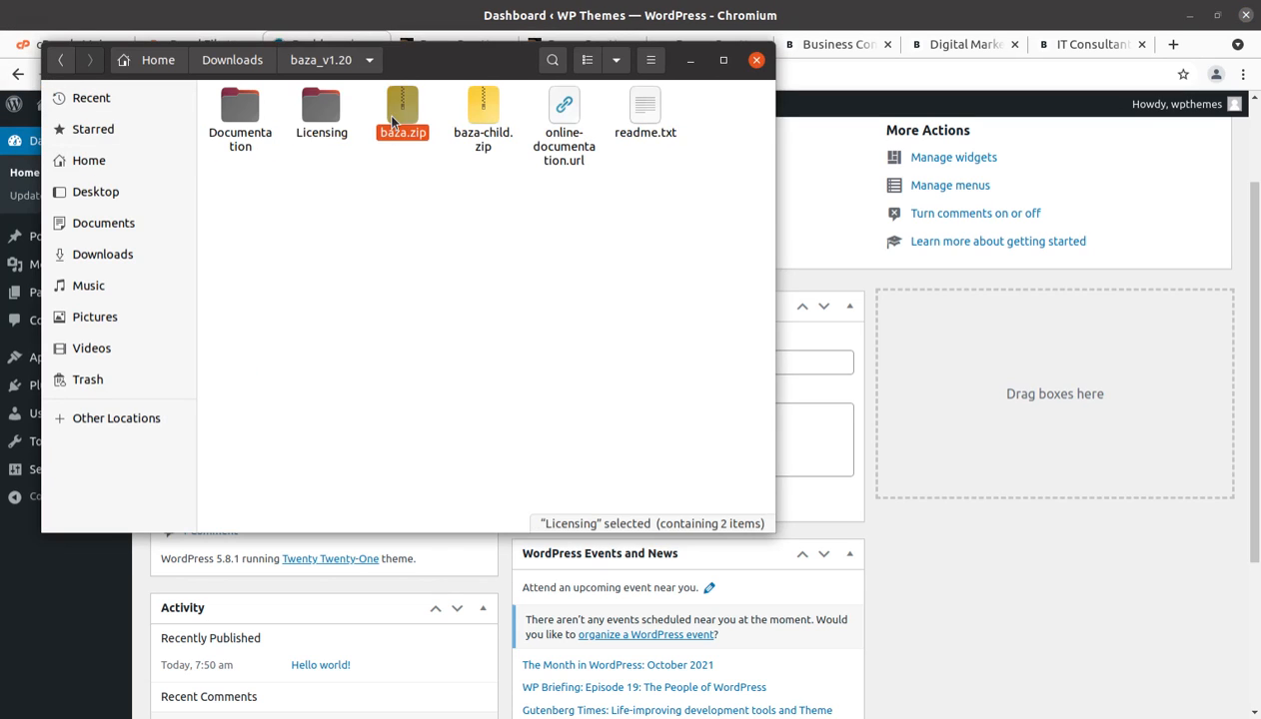
click(472, 120)
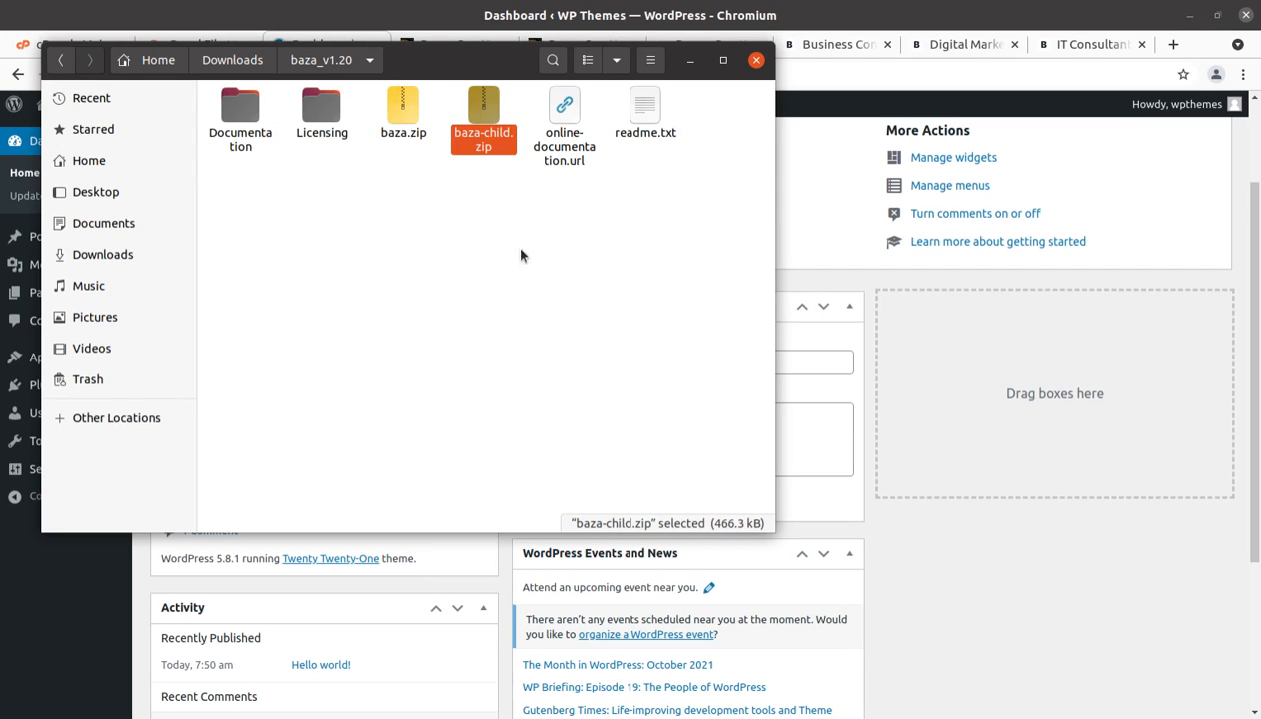
click(562, 165)
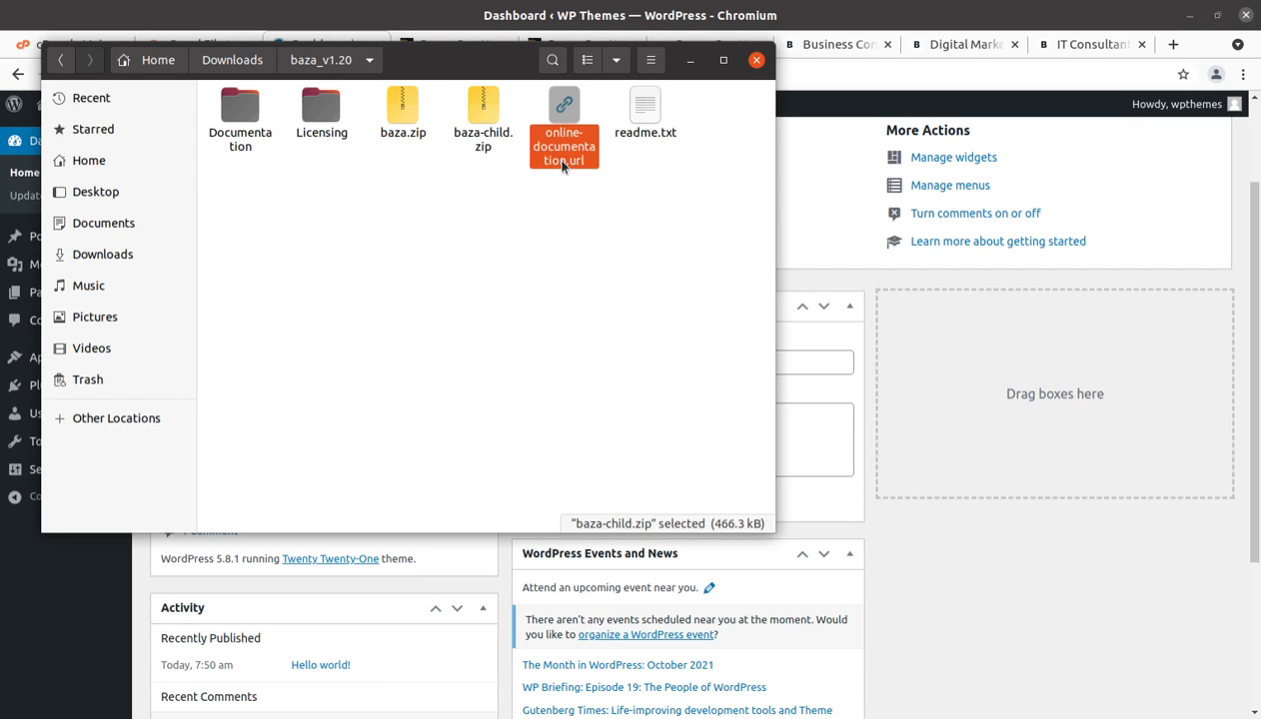
click(640, 112)
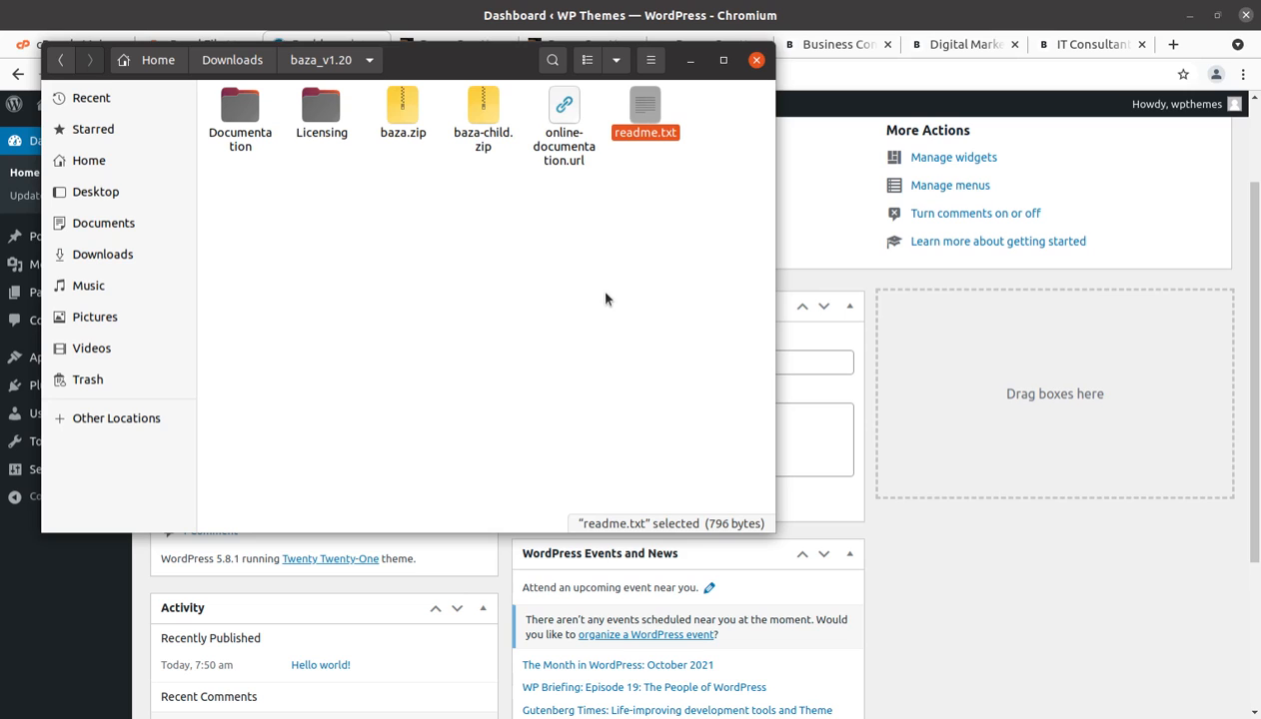
click(689, 61)
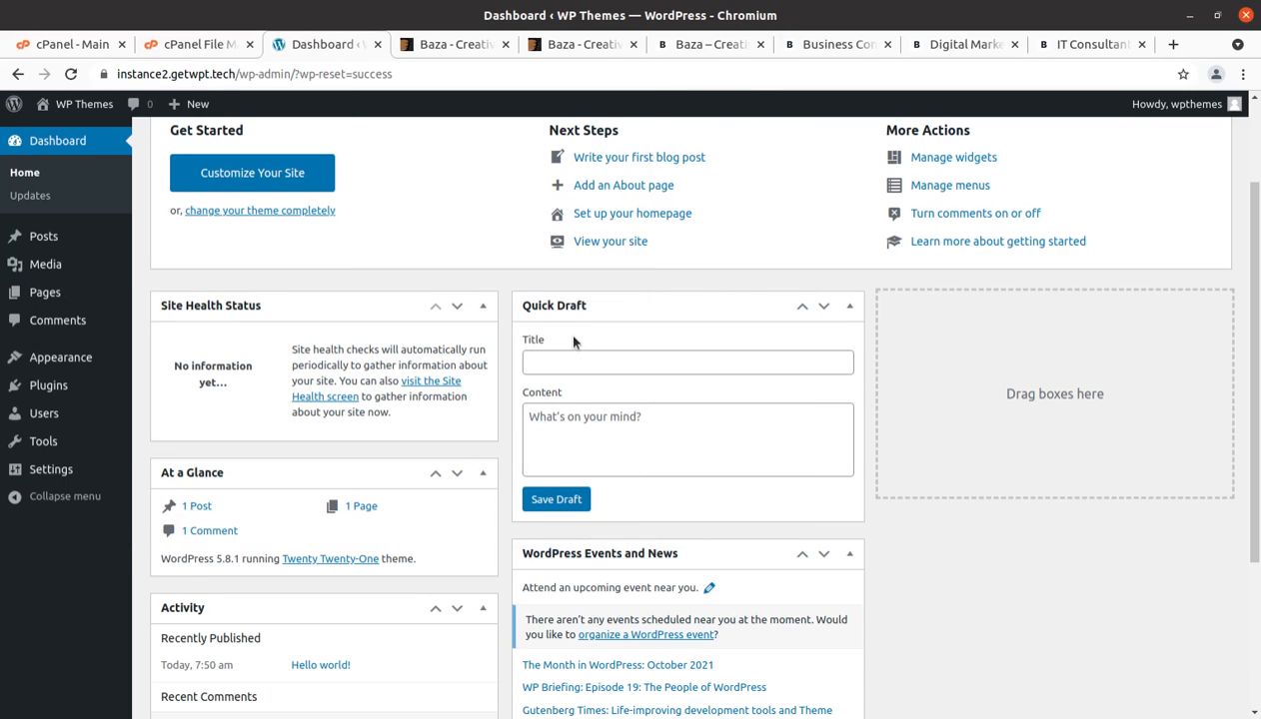
Open the theme upload form for adding a new theme in the WordPress admin
mouse_move(60, 359)
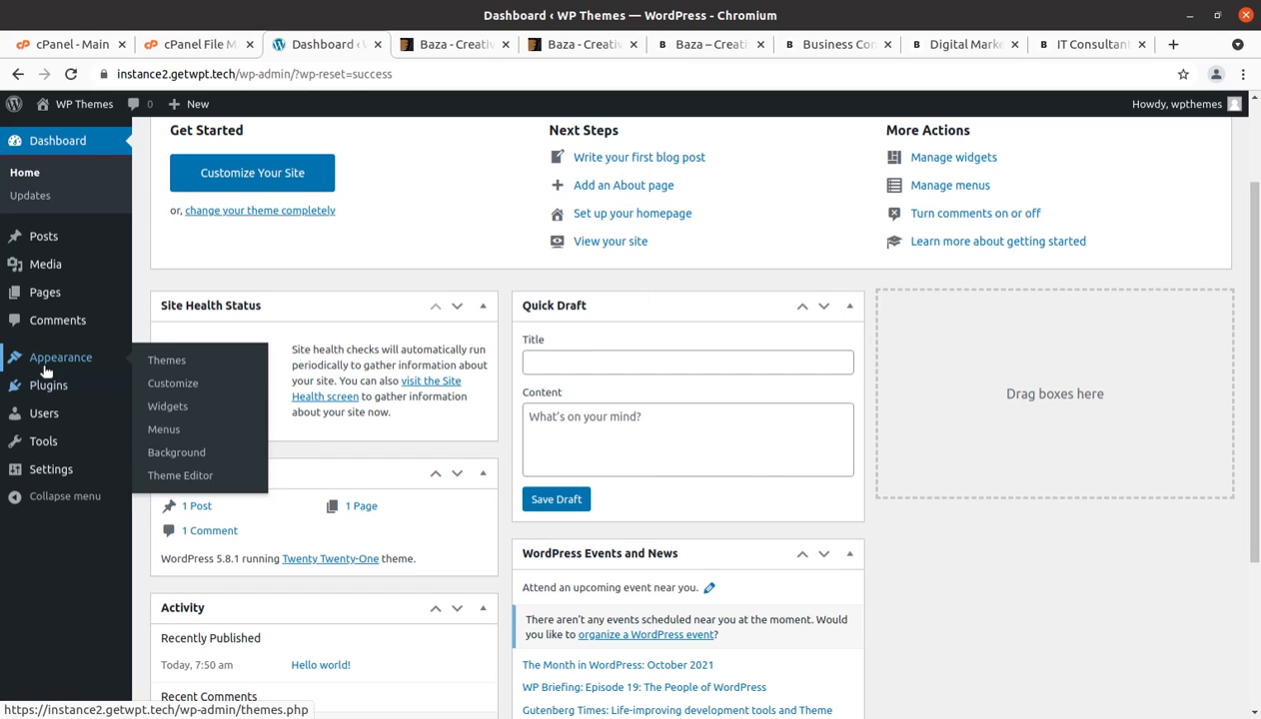
click(165, 363)
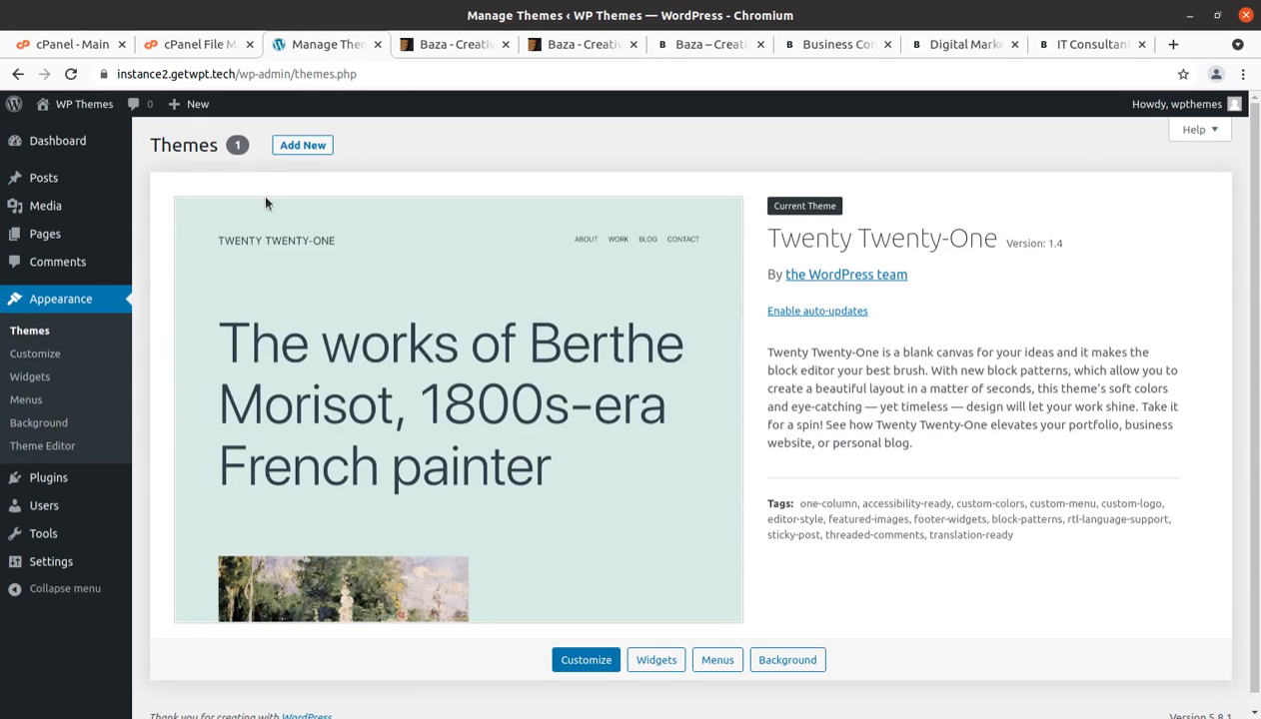
click(303, 148)
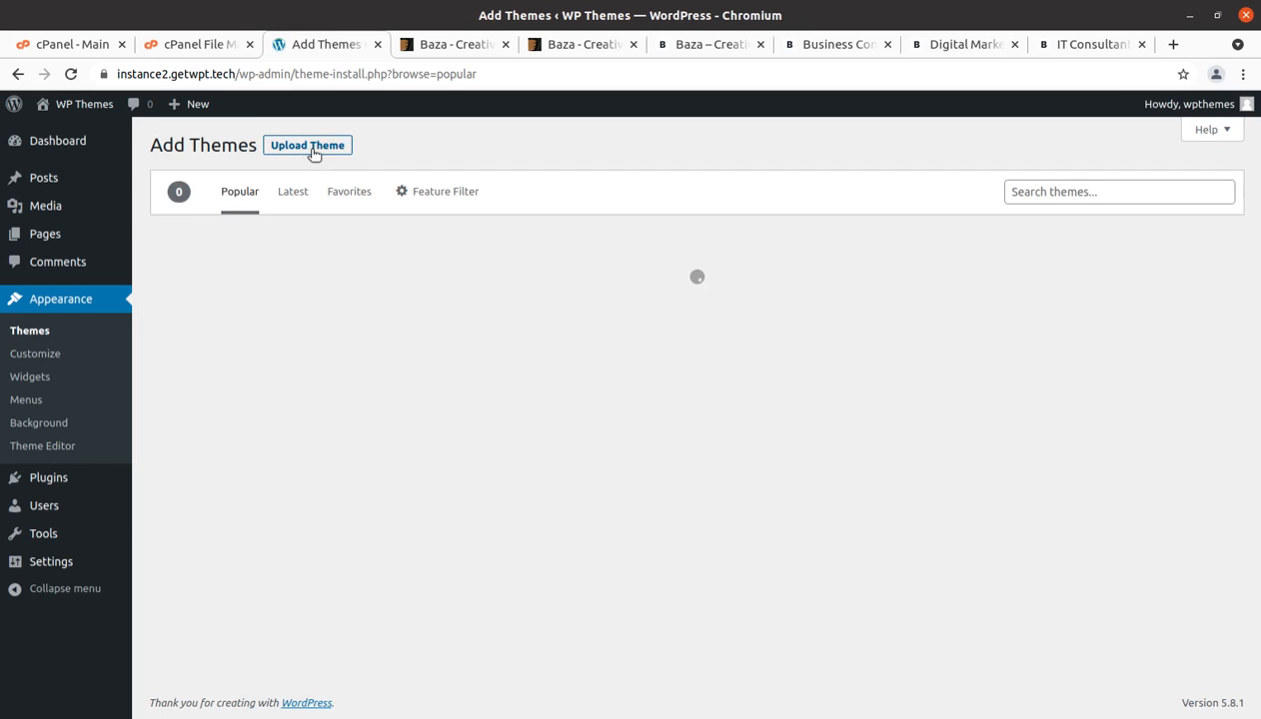
click(312, 150)
click(553, 292)
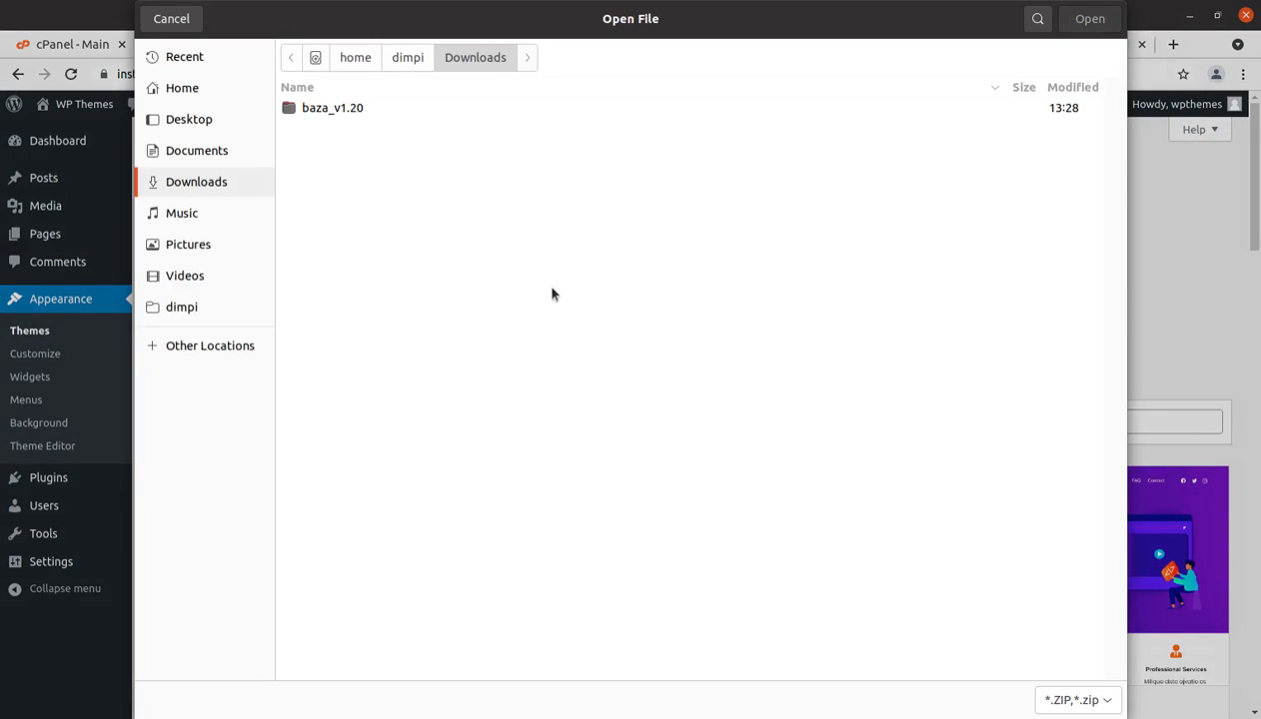
double_click(330, 107)
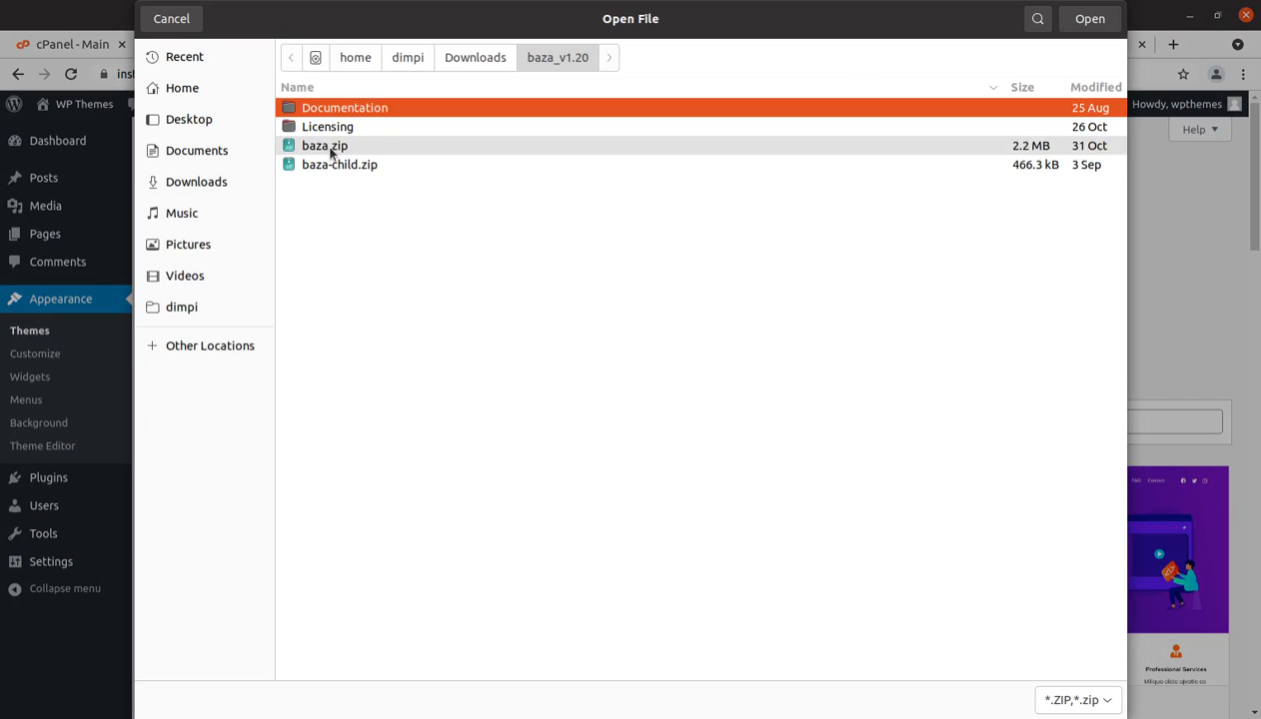
click(330, 146)
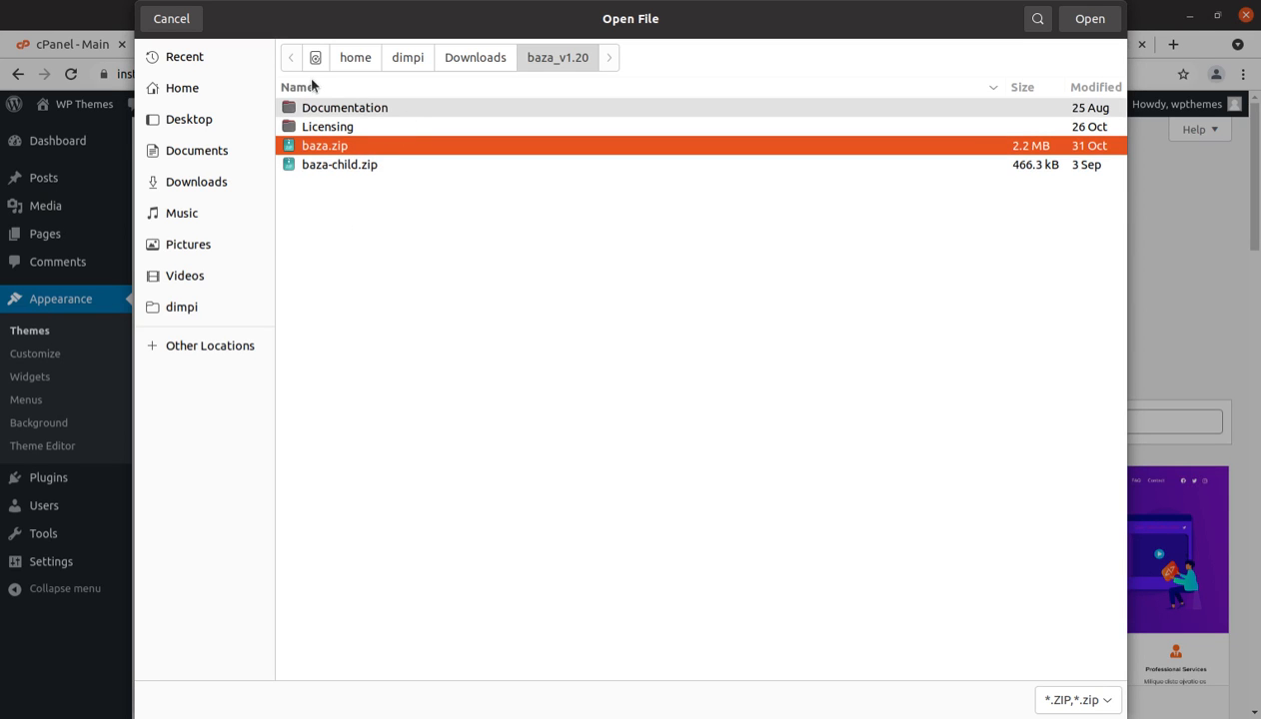
click(173, 20)
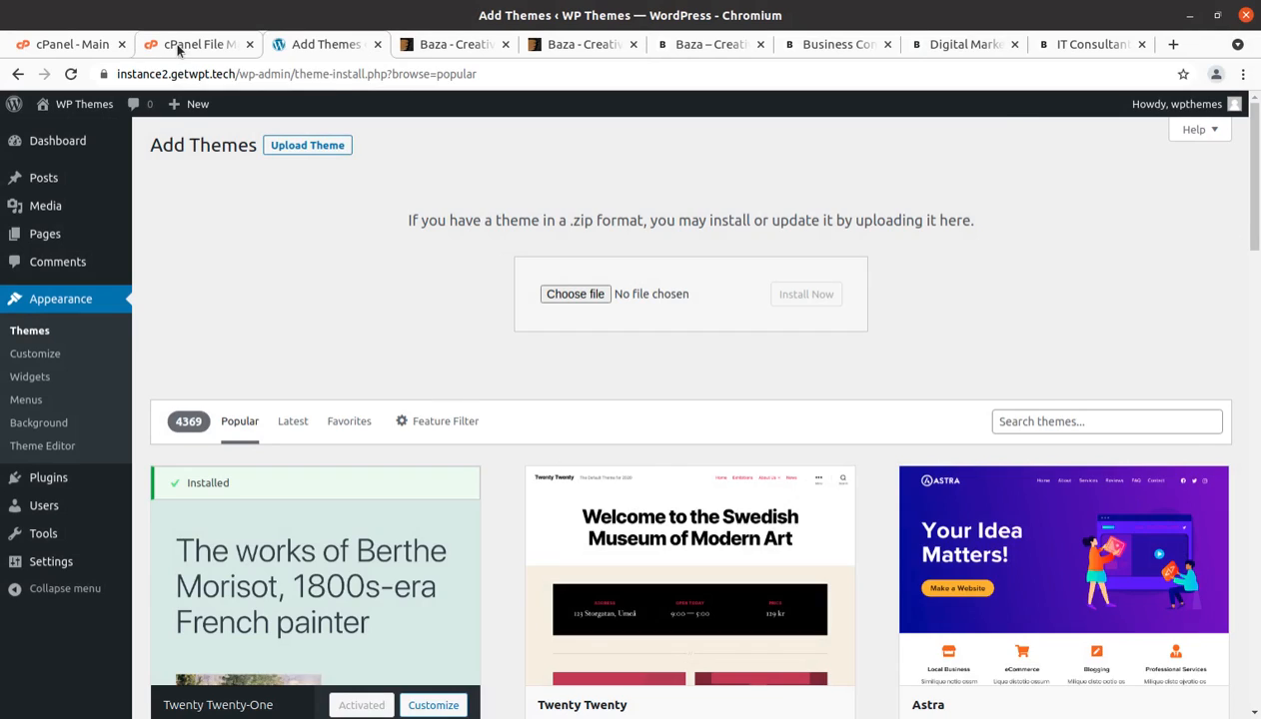
Switch to the open cPanel File Manager, upload baza.zip from the baza_v1.20 folder to wp-content/themes, and return to that directory
click(180, 45)
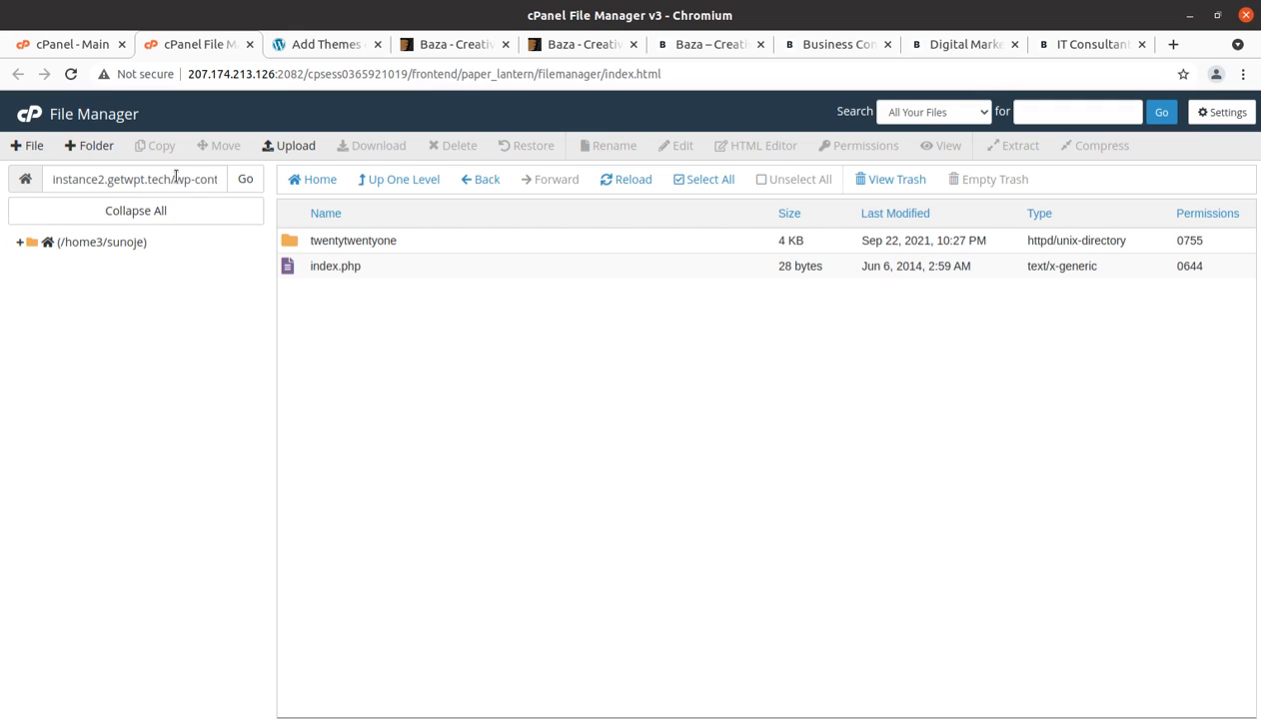
drag(176, 177, 245, 178)
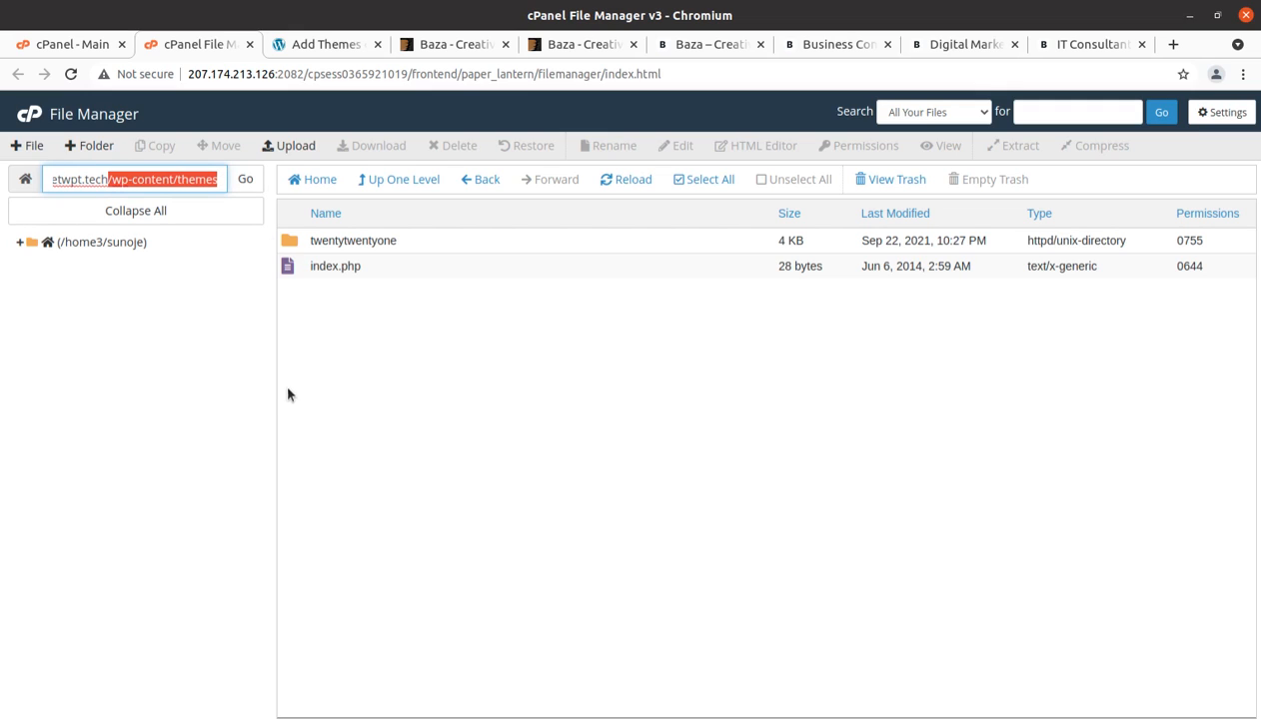
click(296, 147)
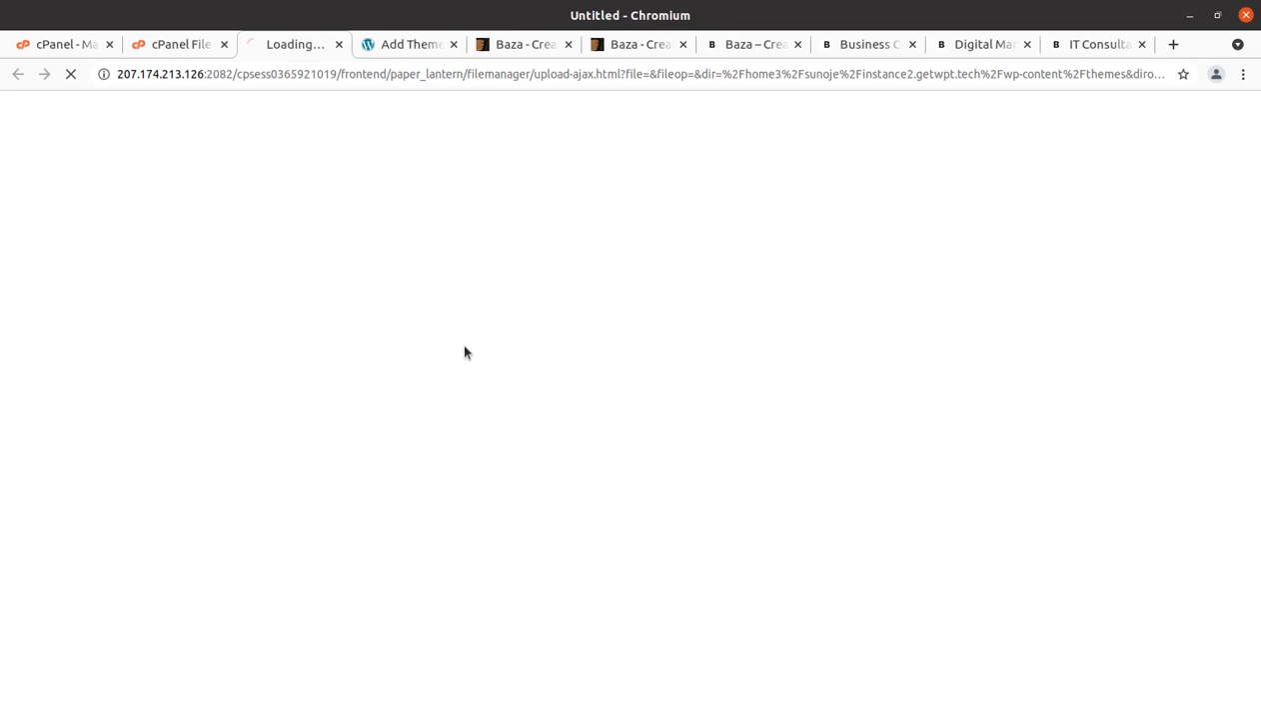
click(607, 379)
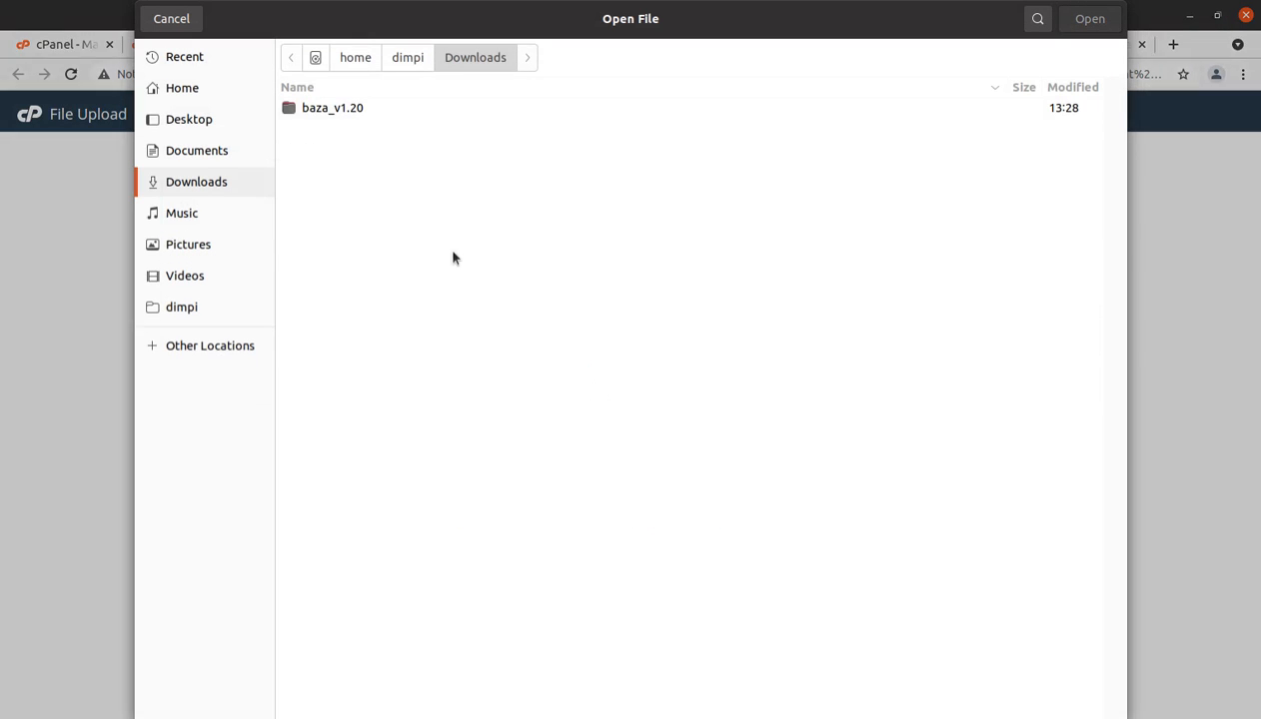
double_click(334, 110)
click(331, 147)
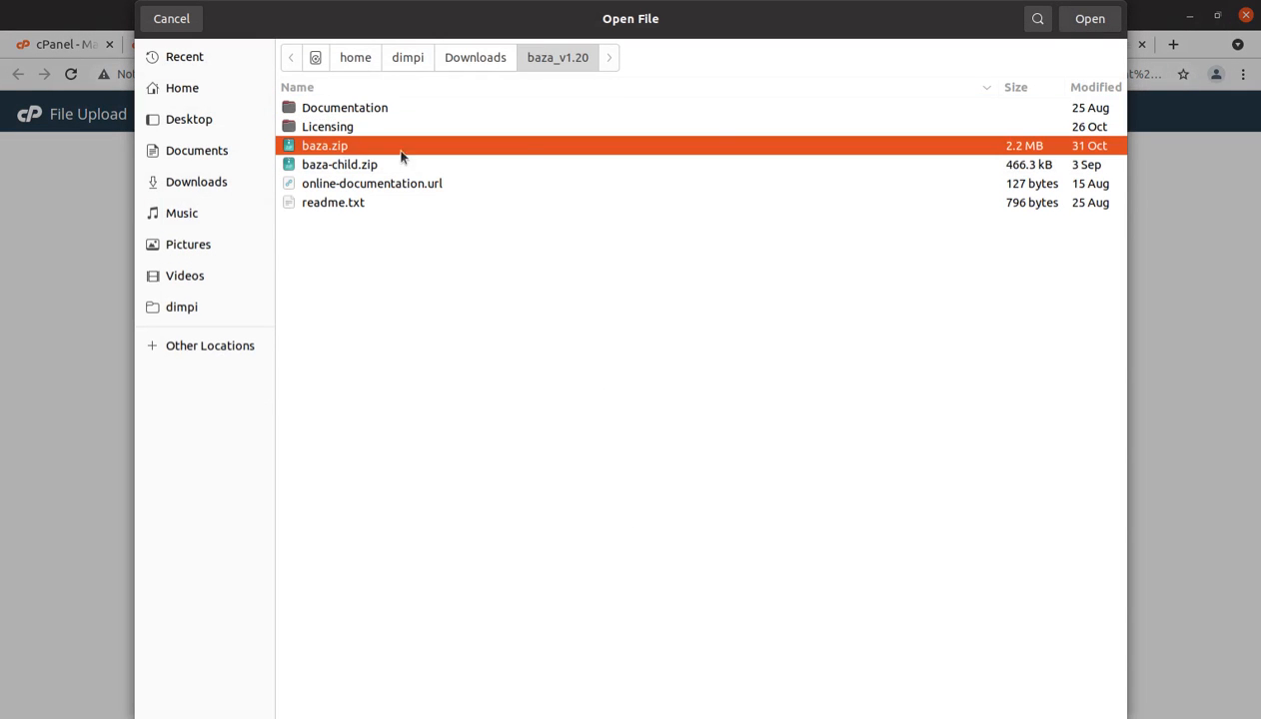
click(1086, 20)
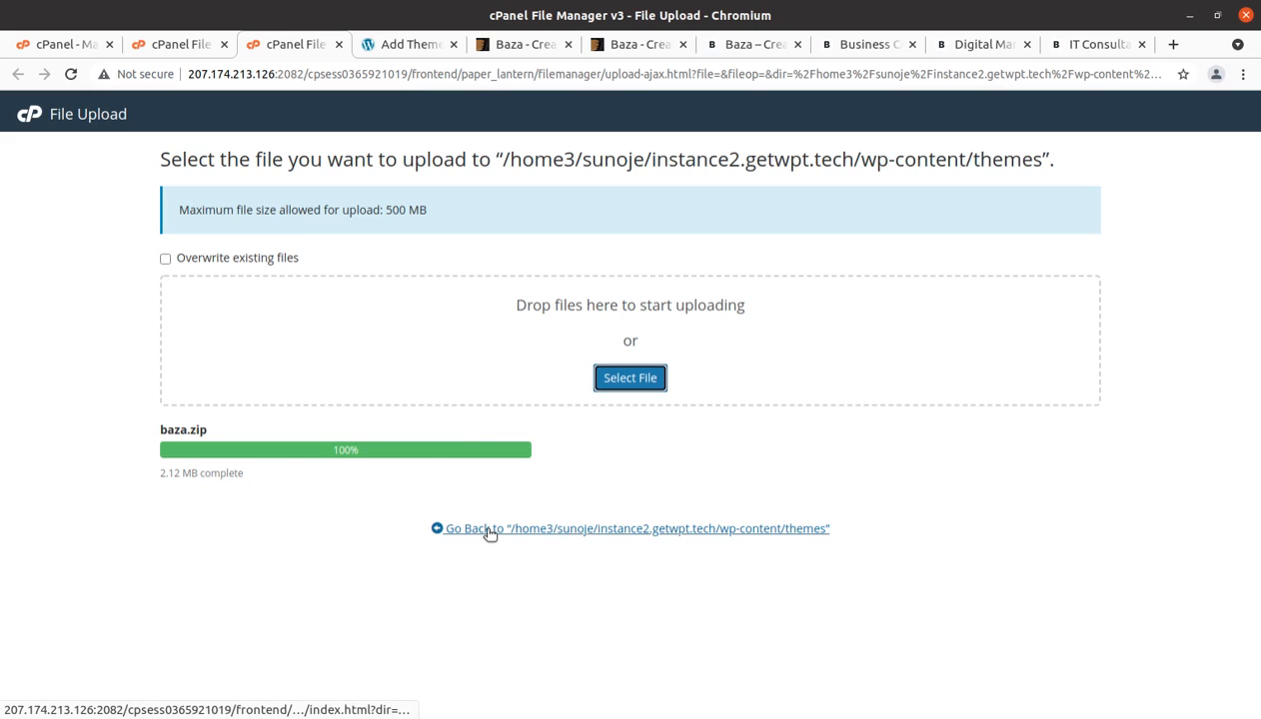
drag(382, 450, 312, 453)
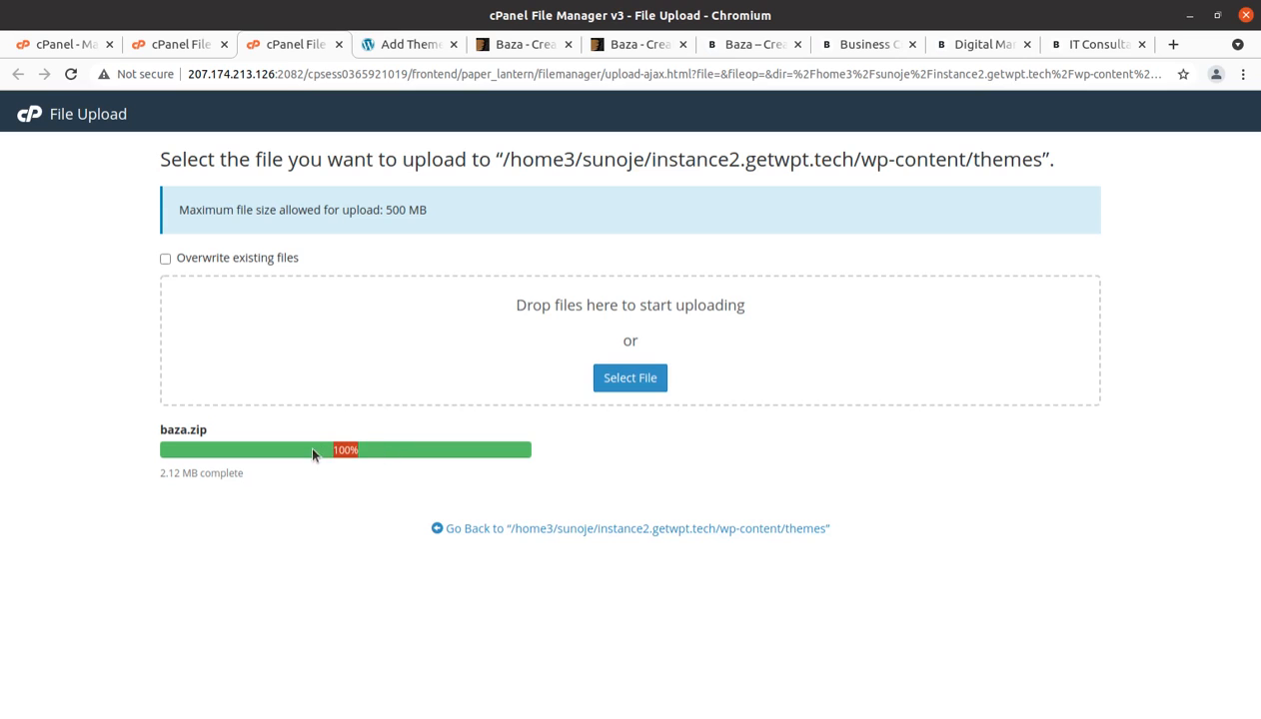
click(533, 529)
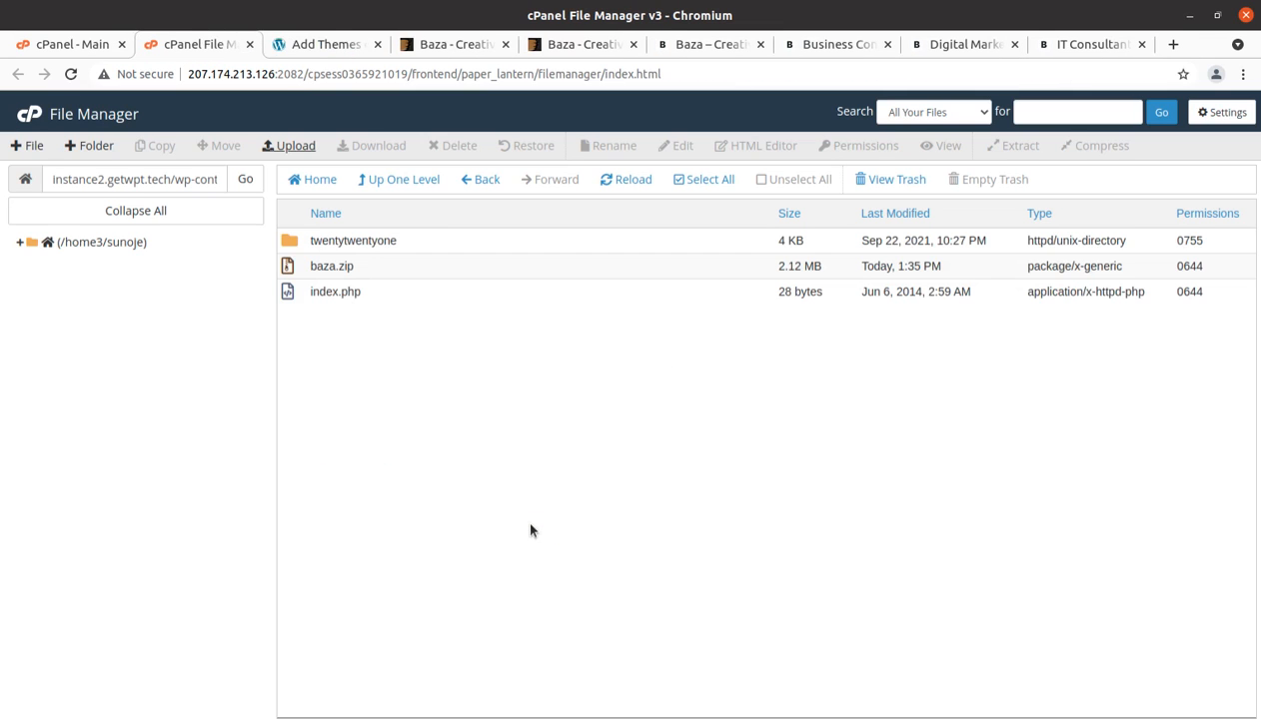
Extract baza.zip into /instance2.getwpt.tech/wp-content/themes and look through the extraction results
right_click(391, 265)
click(418, 441)
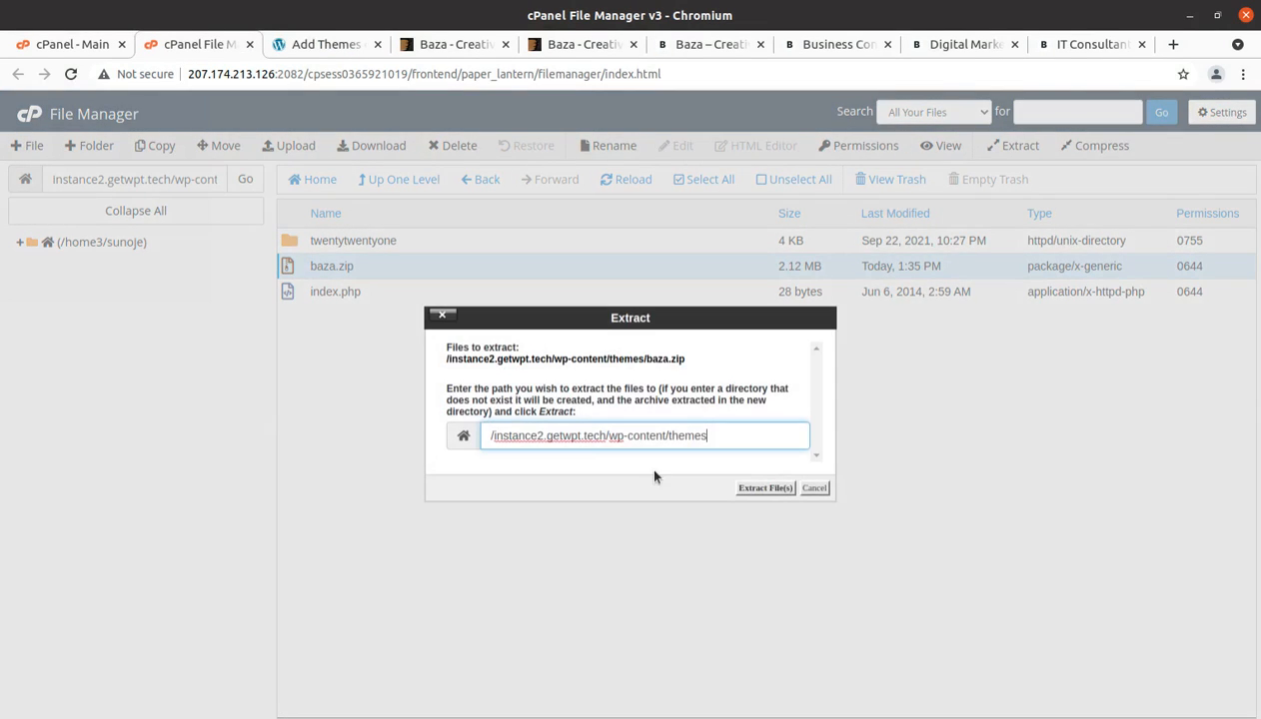
click(765, 488)
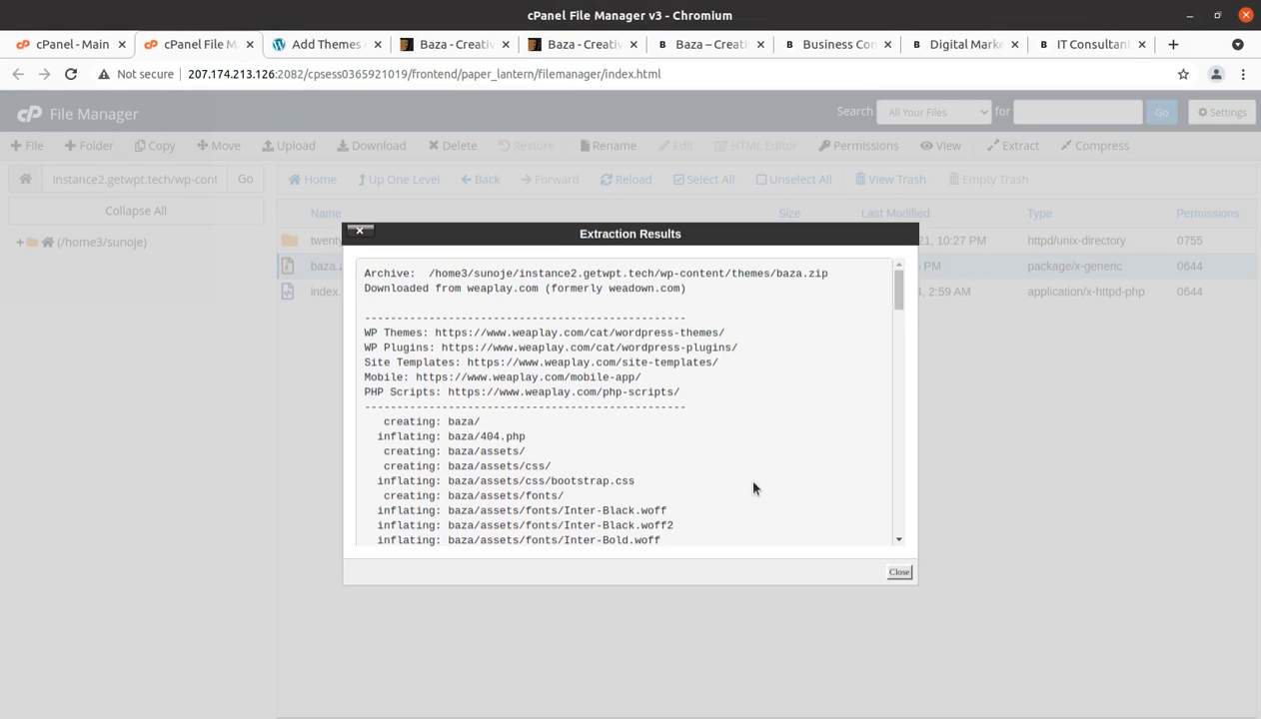
scroll(747, 436, down, 2)
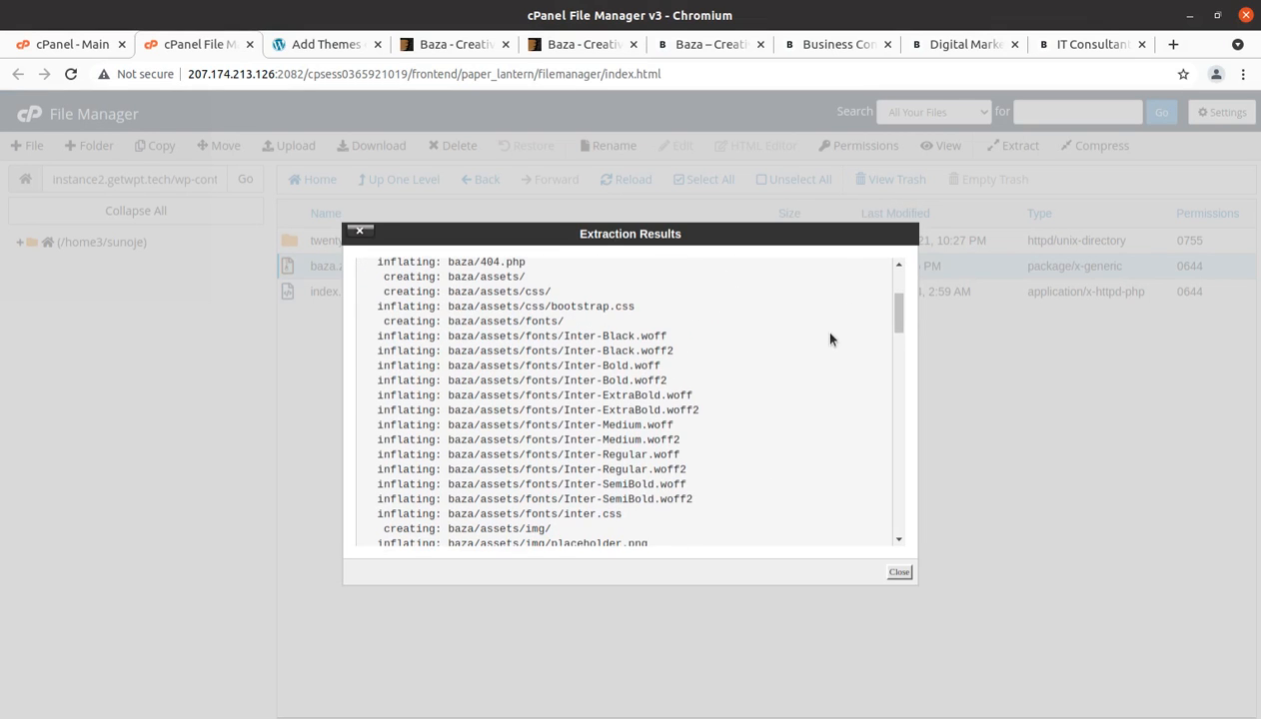
scroll(825, 369, down, 2)
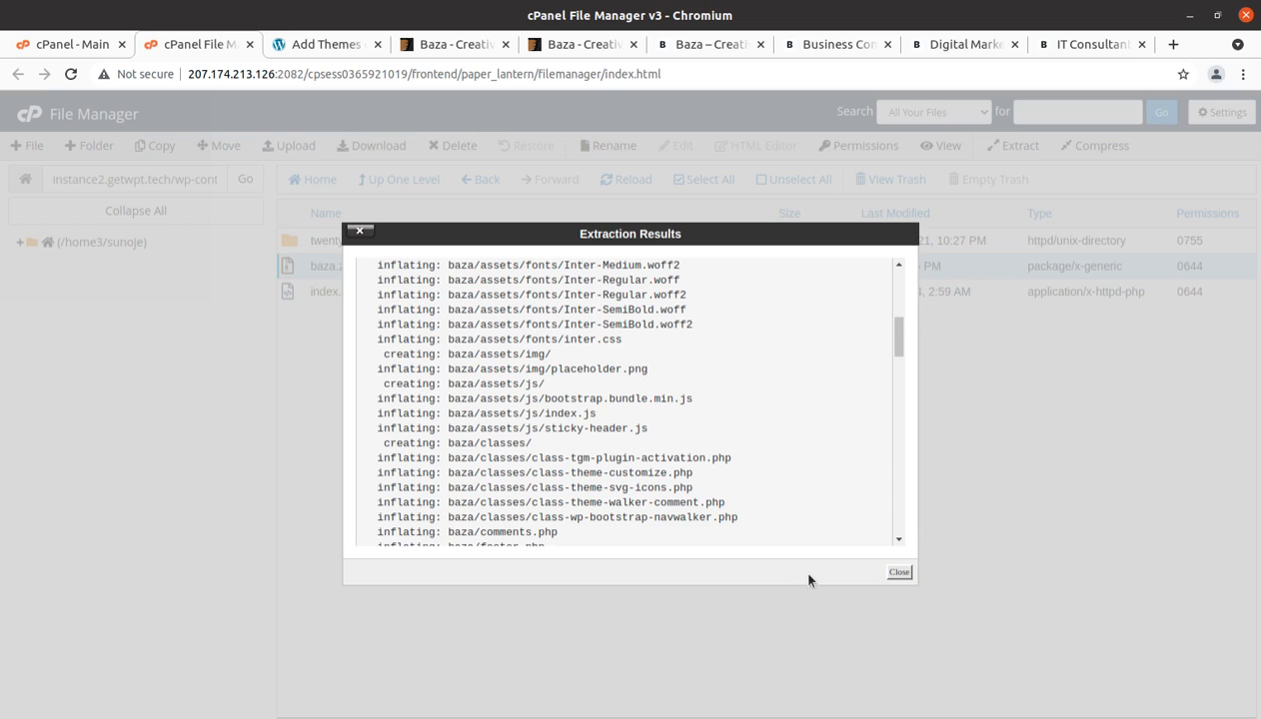
Dismiss the extraction results, reload the themes directory, inspect the extracted baza folder's contents, and return to the themes directory
click(898, 573)
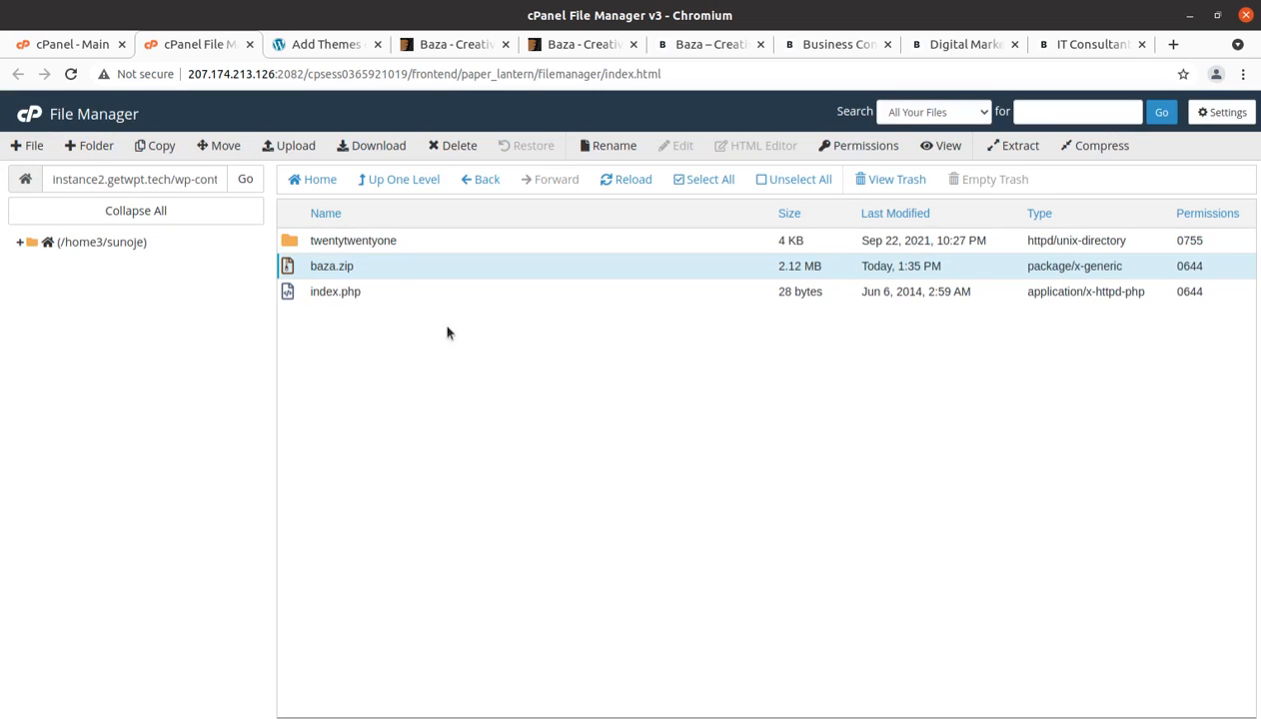
click(627, 181)
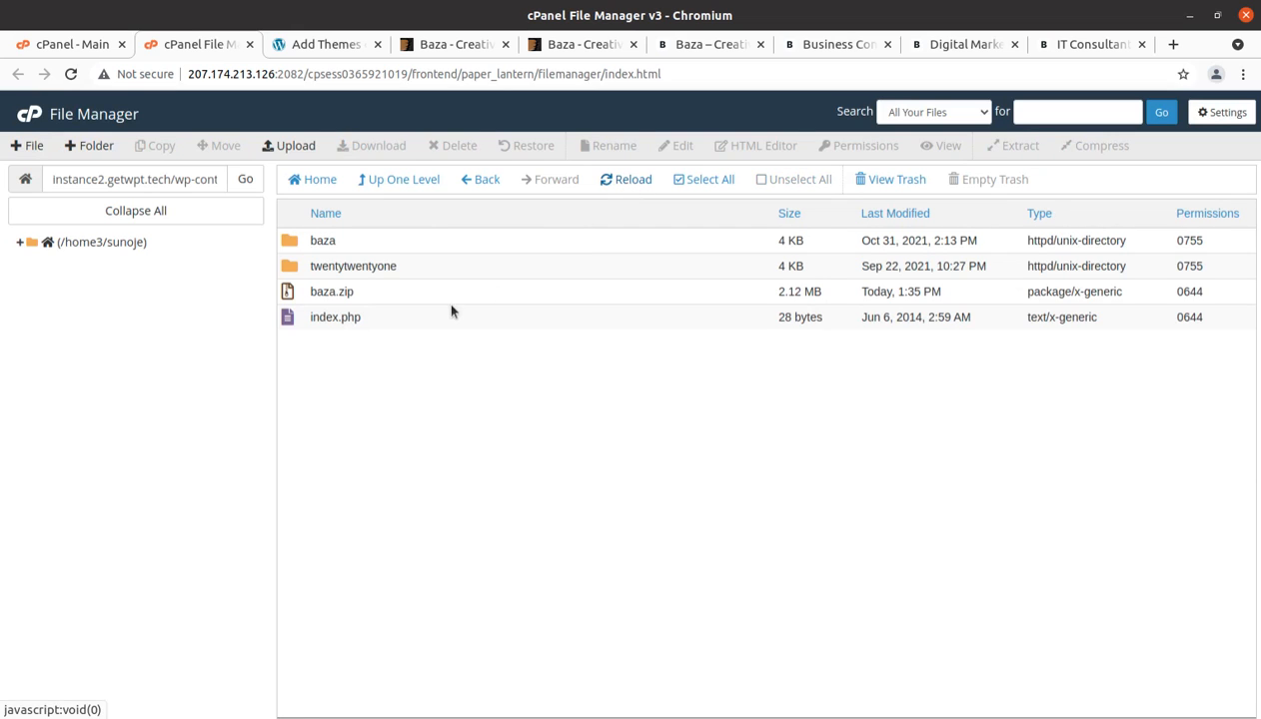
double_click(397, 248)
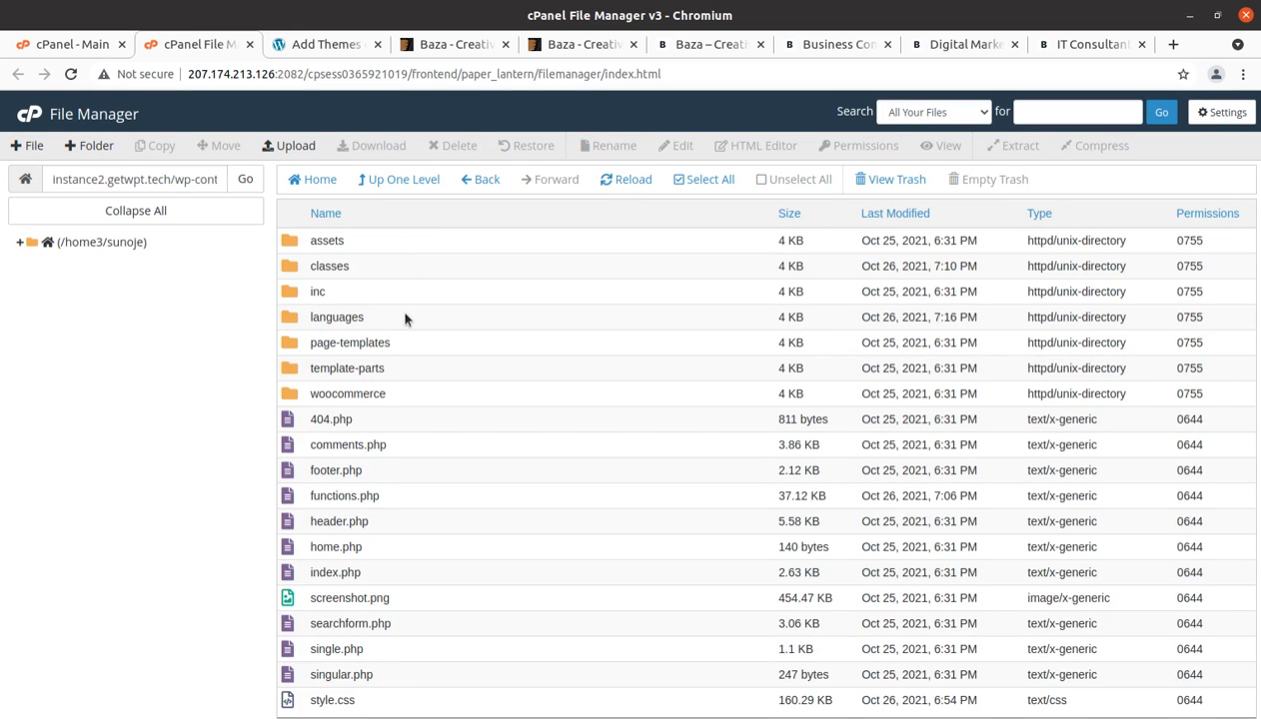
click(385, 182)
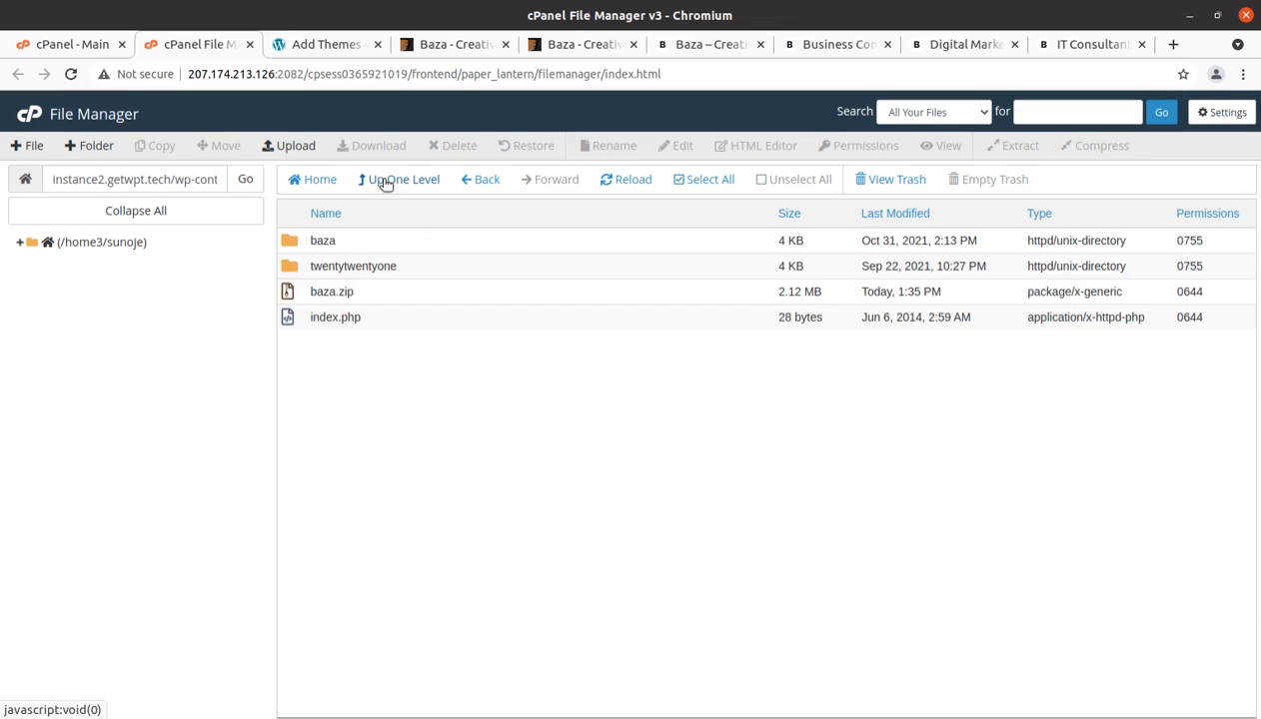
Permanently delete baza.zip from the themes directory, skipping the trash
click(378, 292)
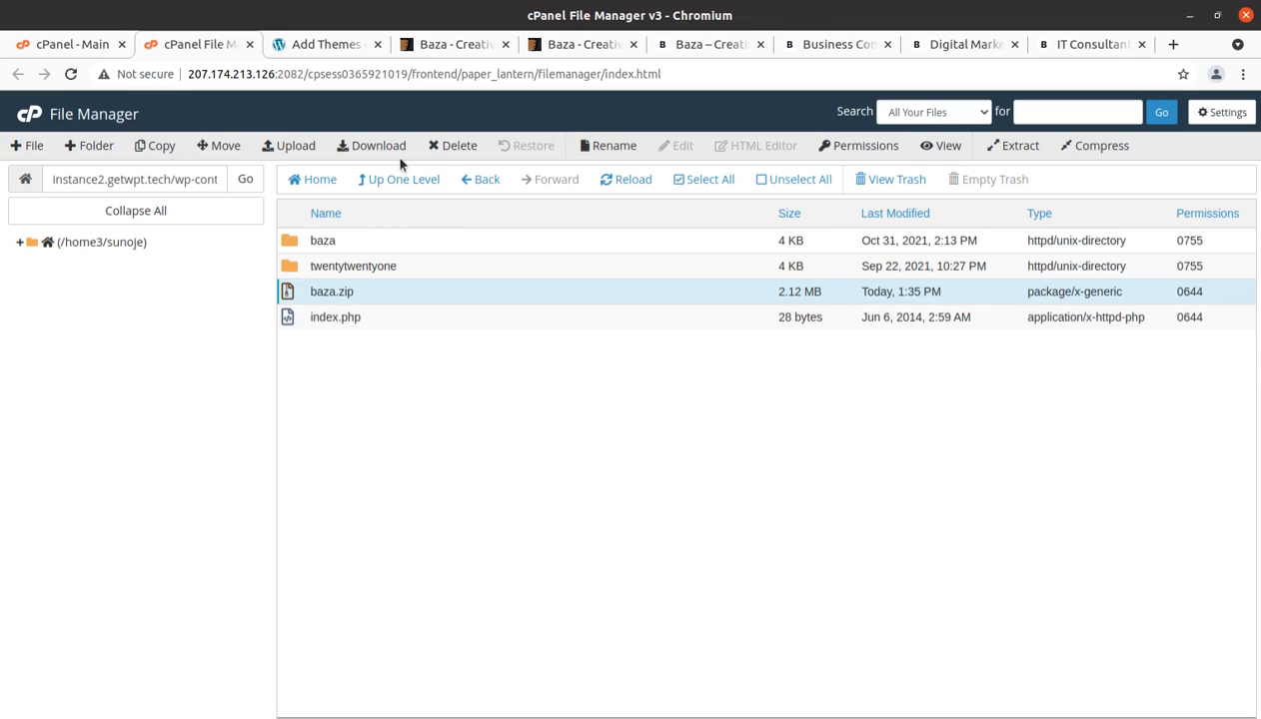
click(445, 146)
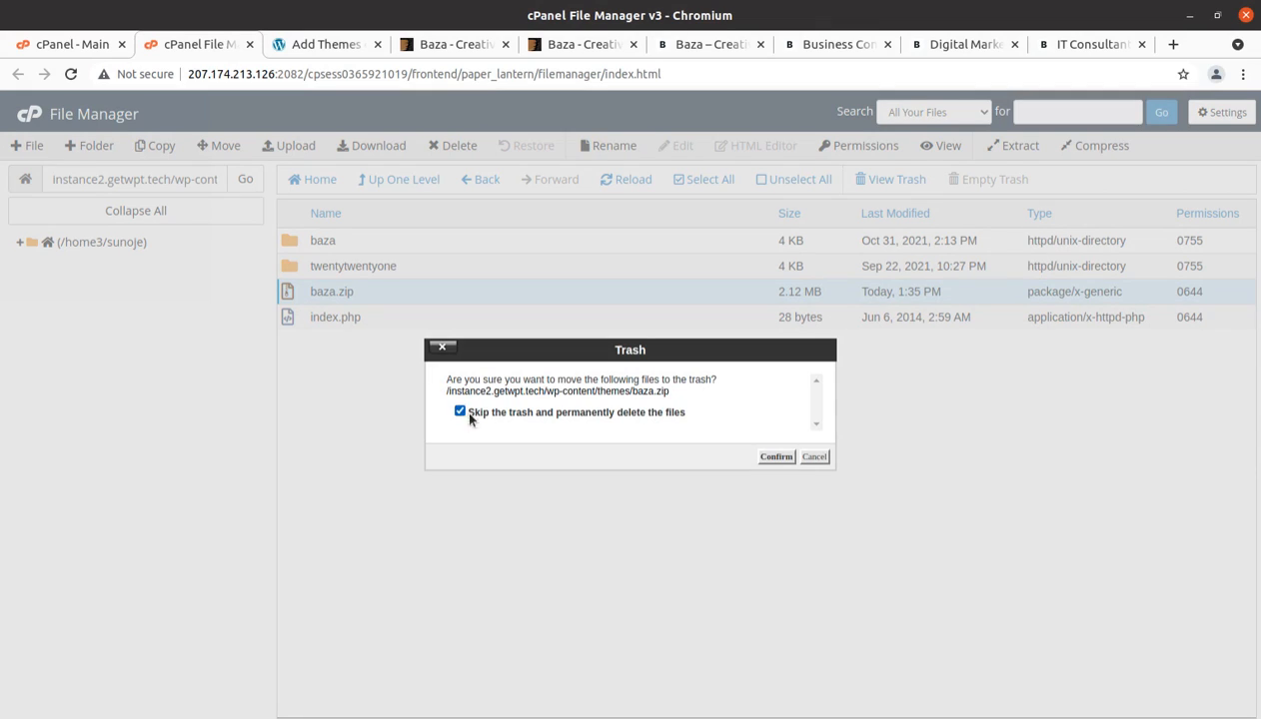
click(775, 457)
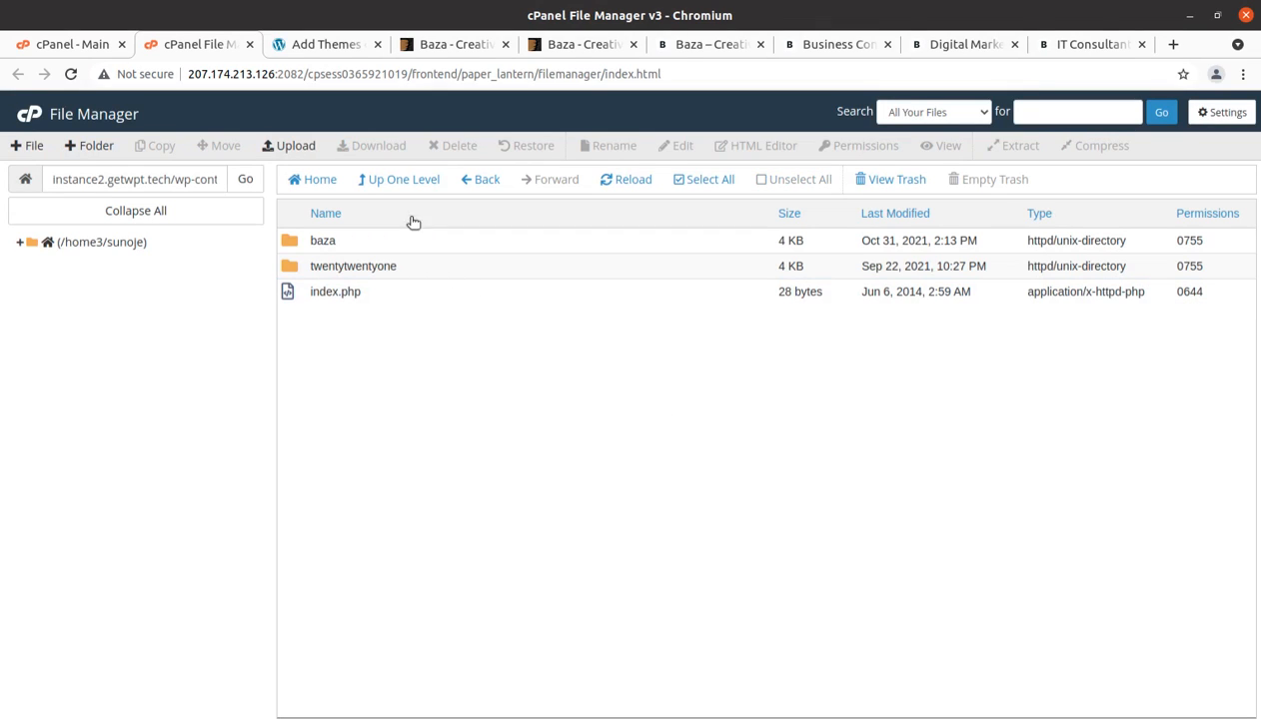
Switch to the WordPress admin and open the Baza theme's details from the installed themes
click(330, 44)
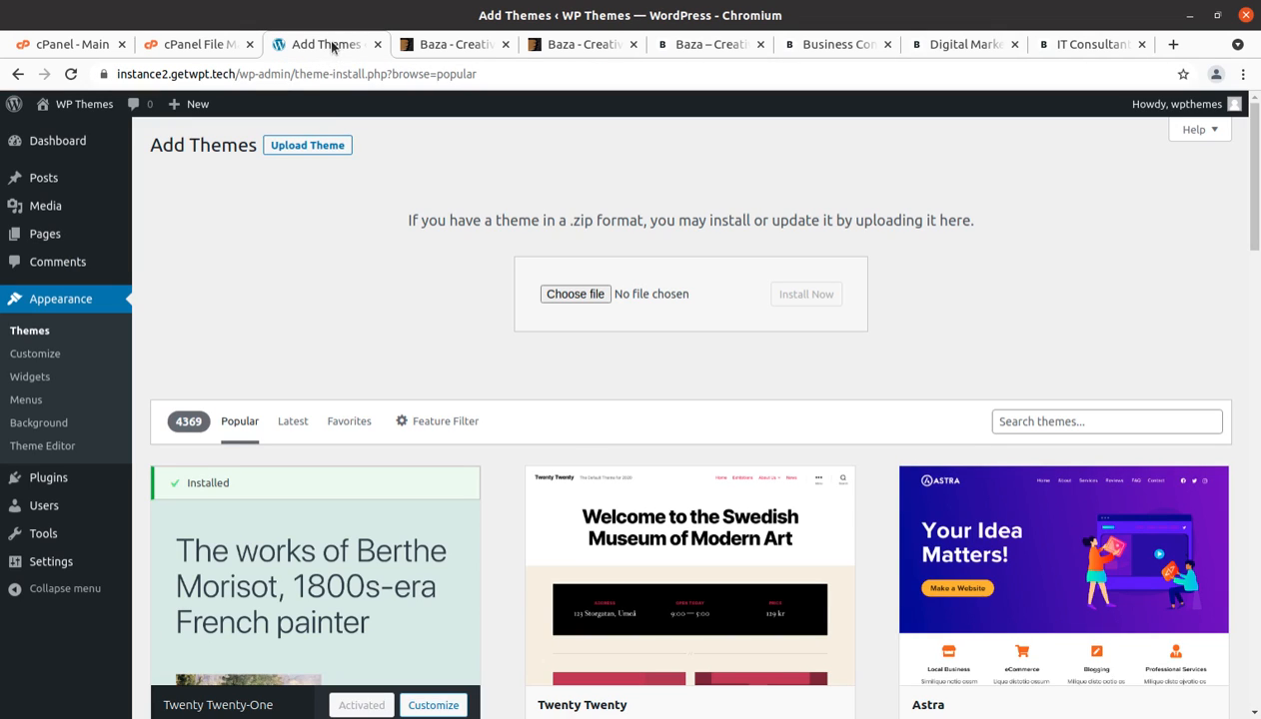
click(30, 335)
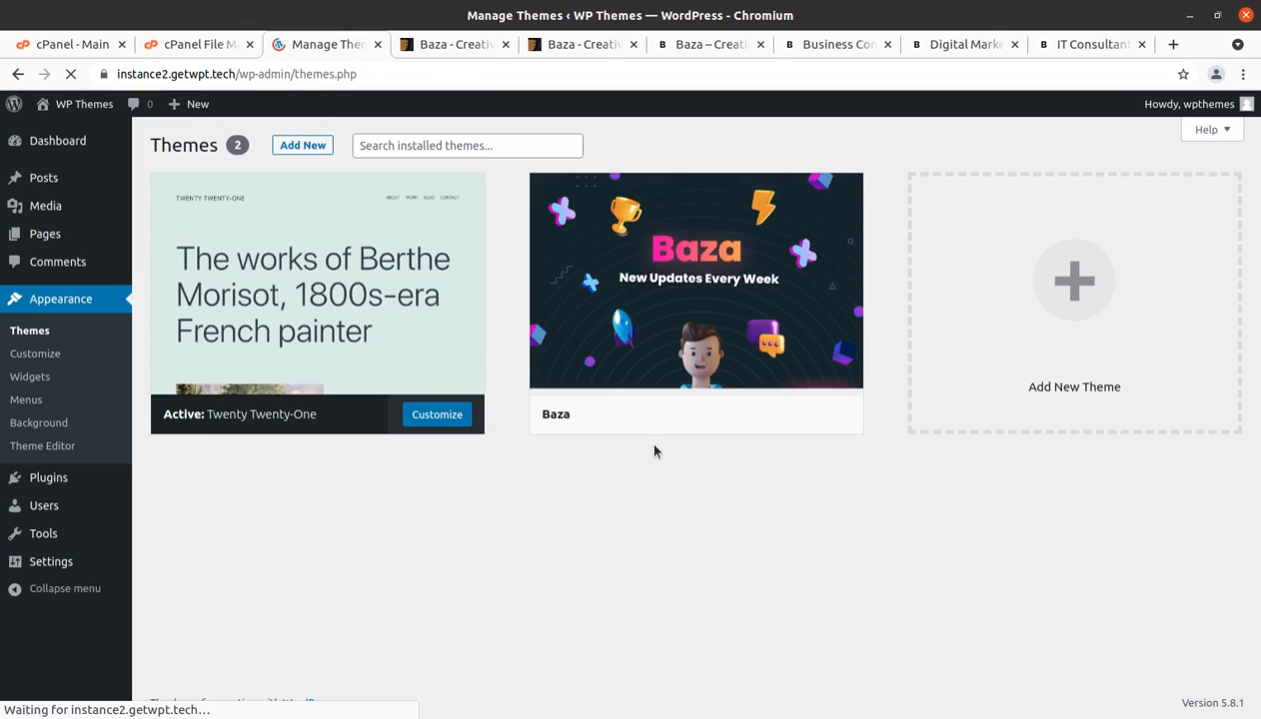
click(669, 286)
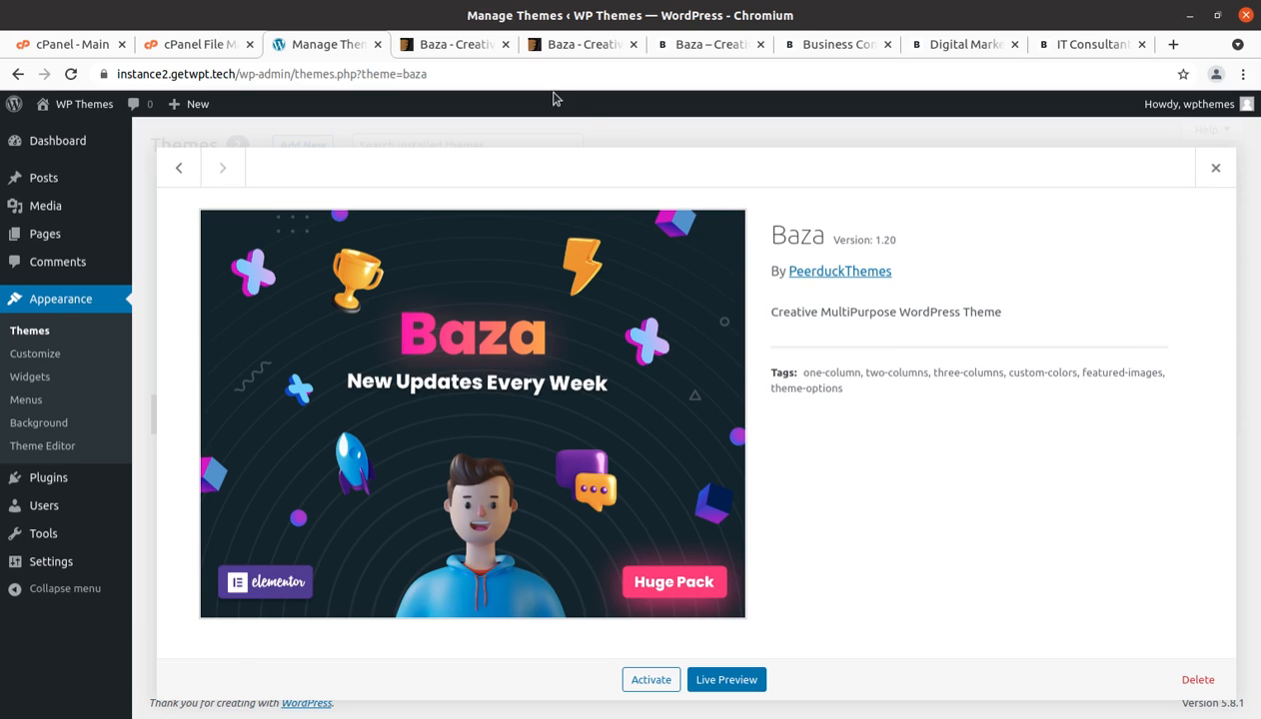
Switch to Baza's ThemeForest item page and examine its title, description, published date and last update date
click(582, 46)
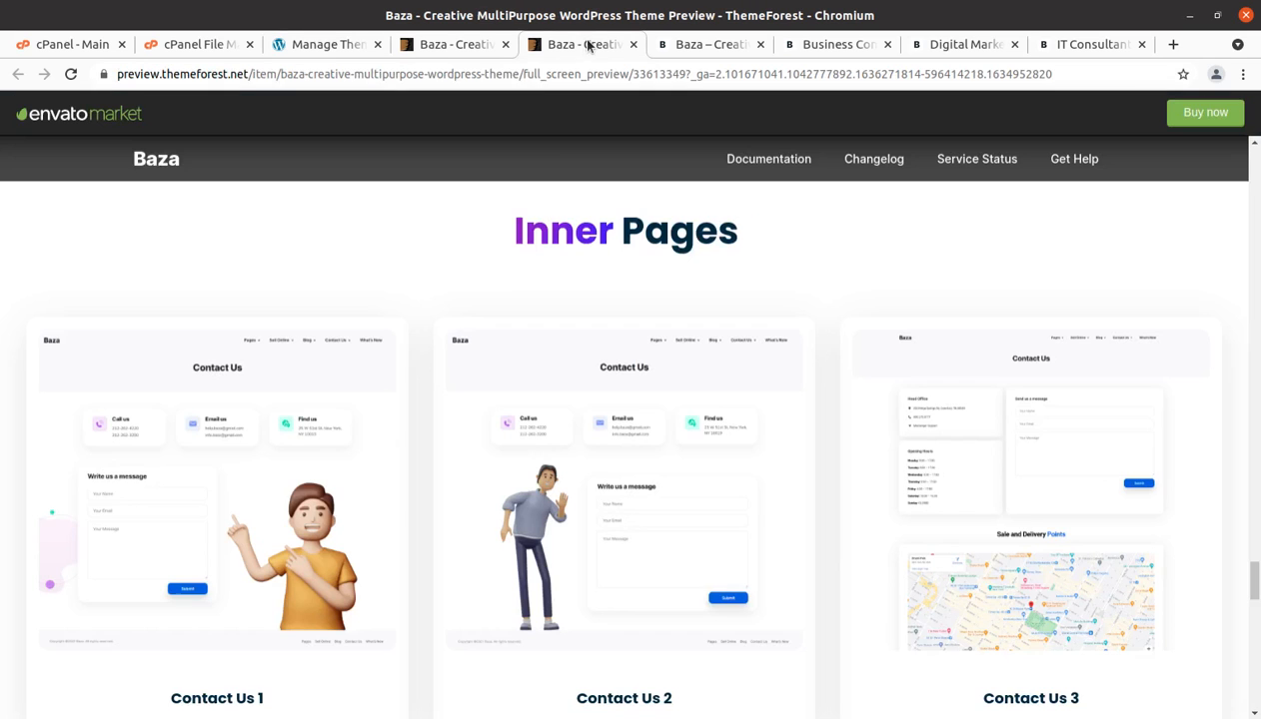
click(470, 46)
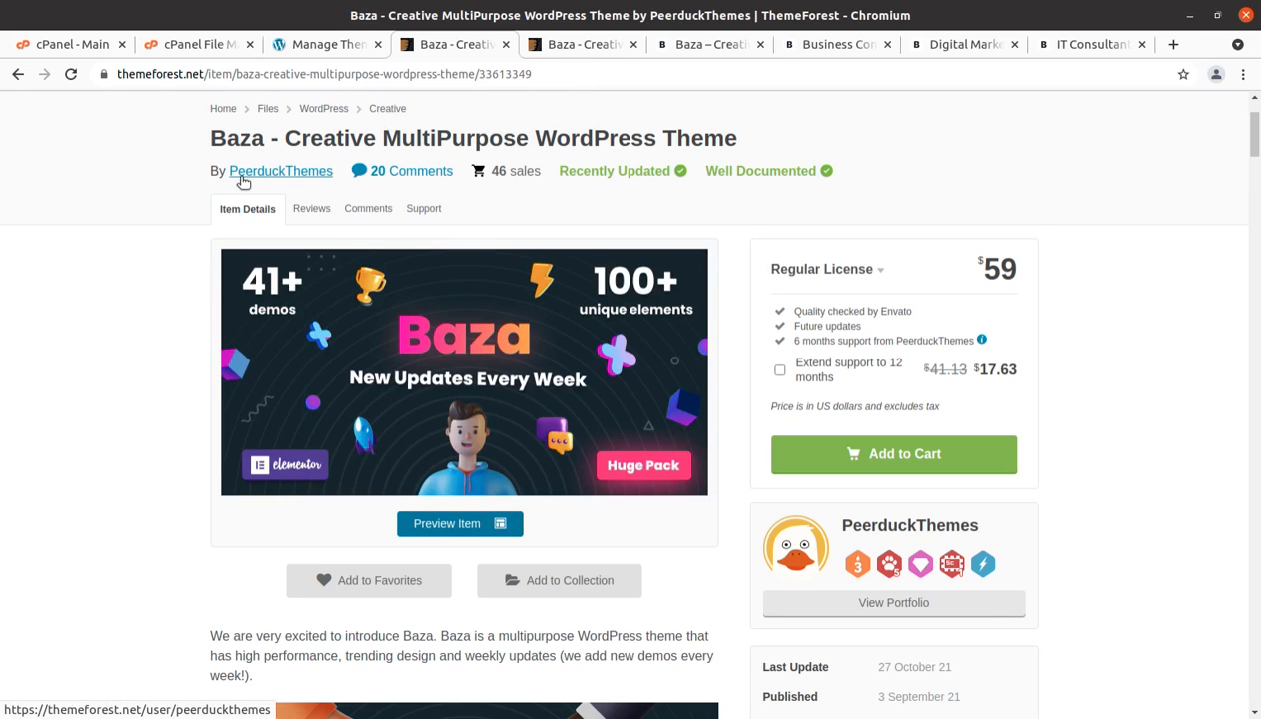
drag(211, 139, 742, 137)
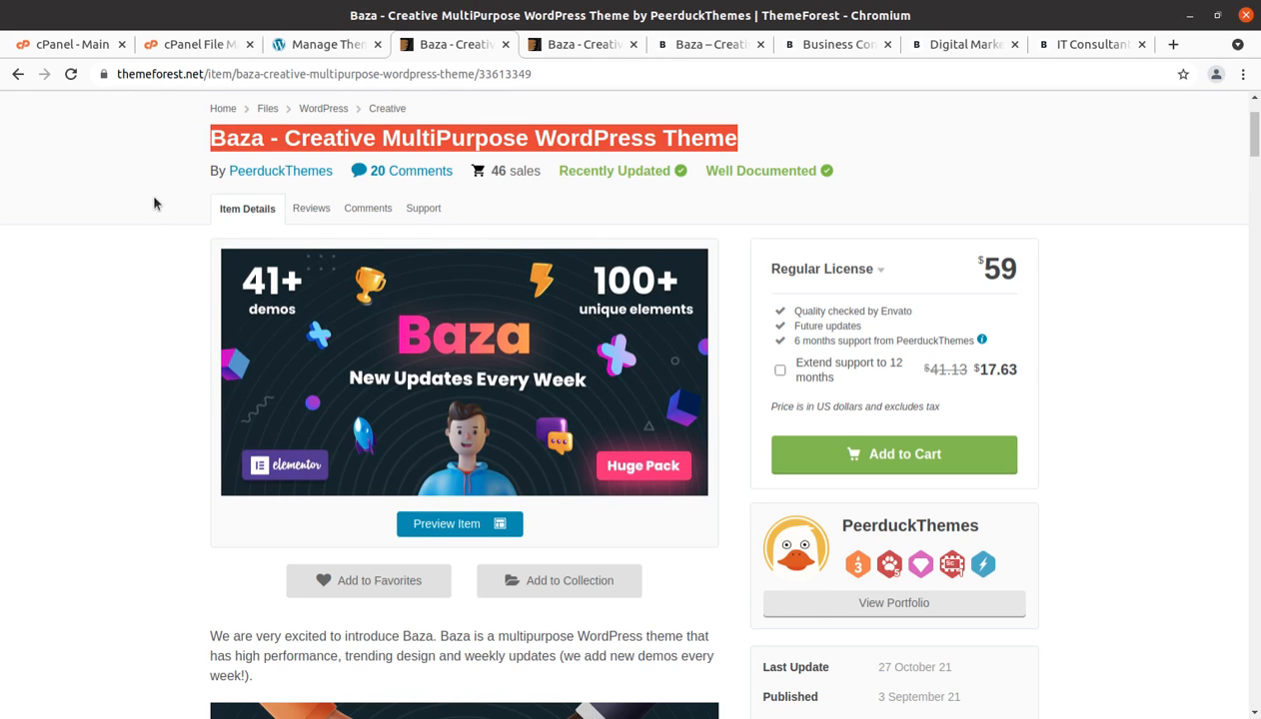
scroll(155, 204, down, 5)
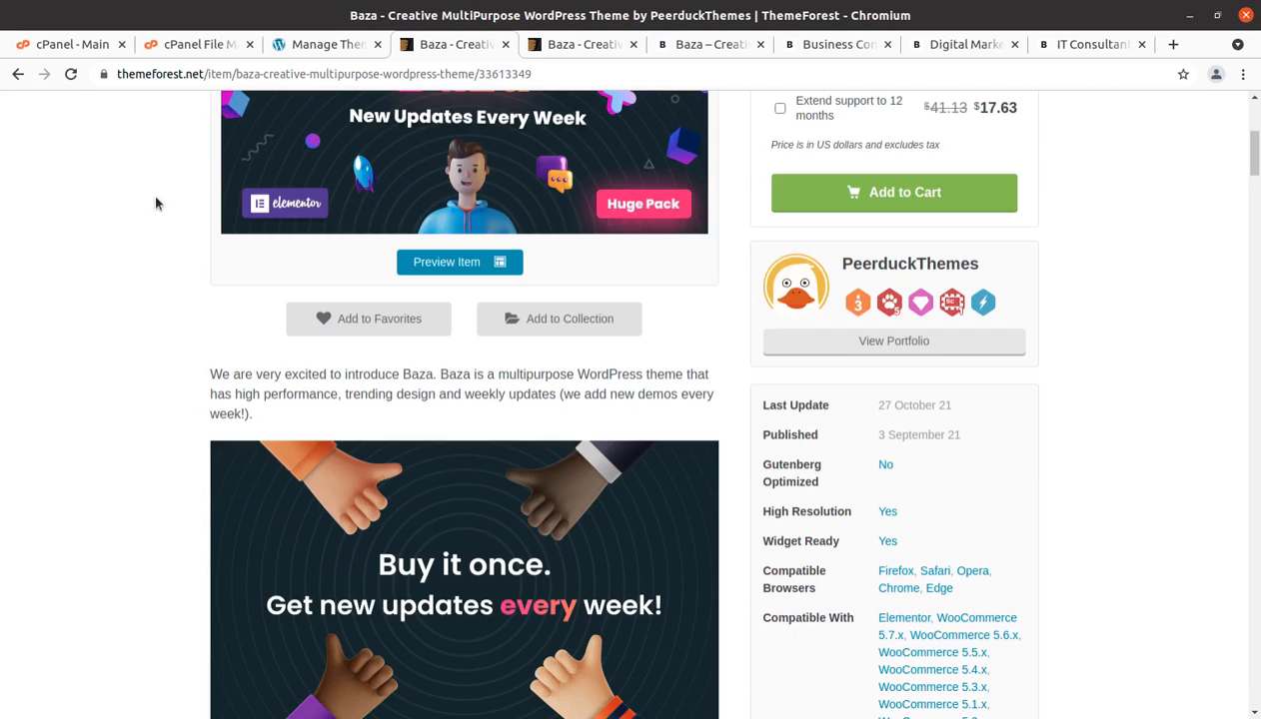
drag(961, 435, 880, 434)
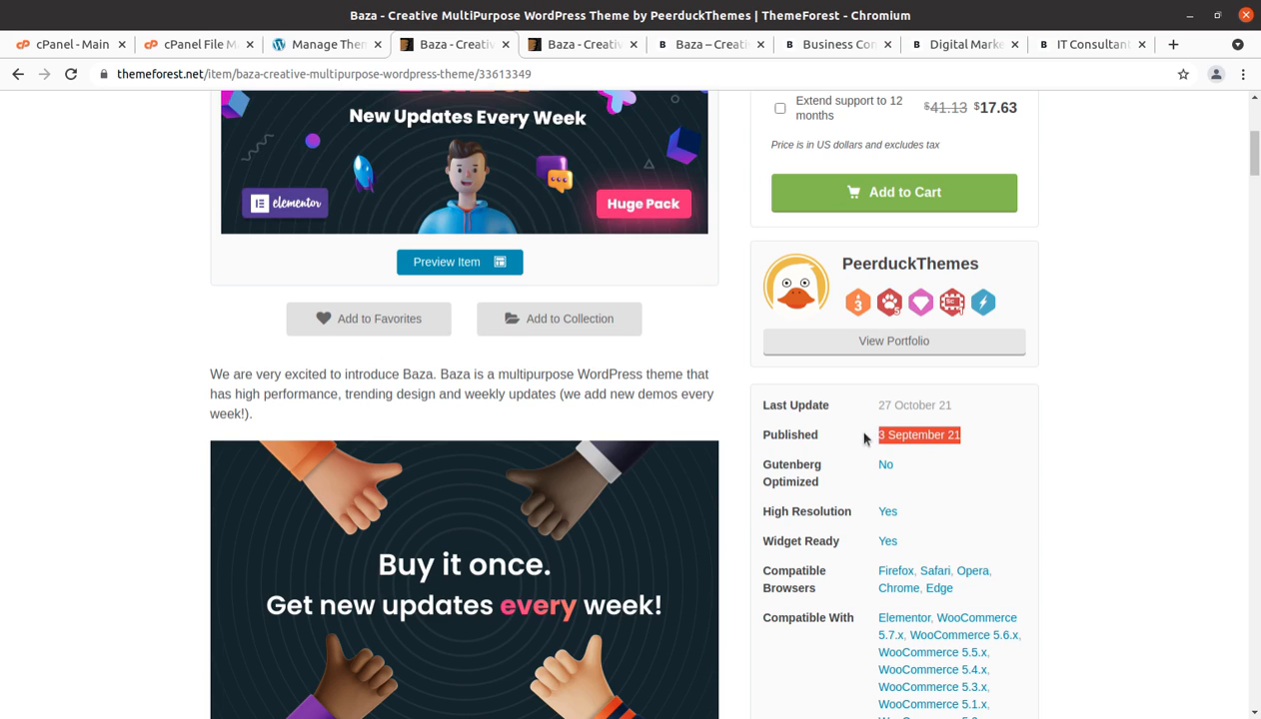
scroll(863, 437, down, 2)
click(964, 336)
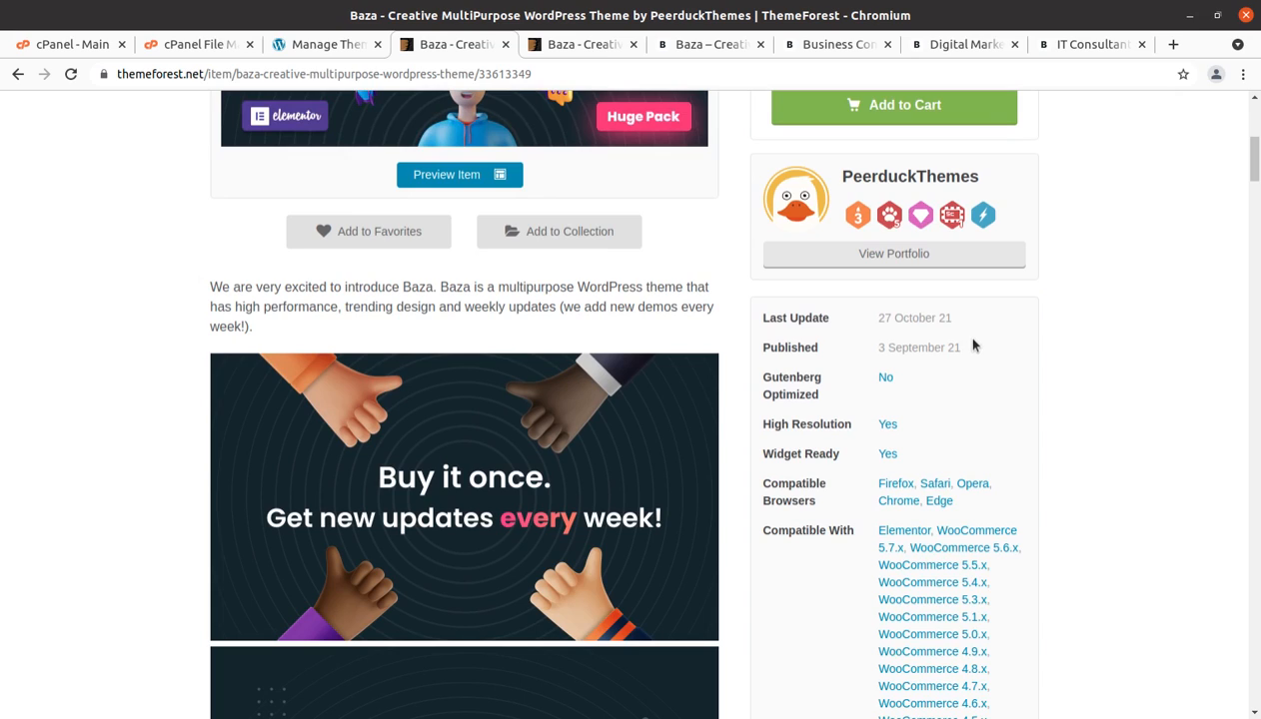
drag(957, 319, 877, 312)
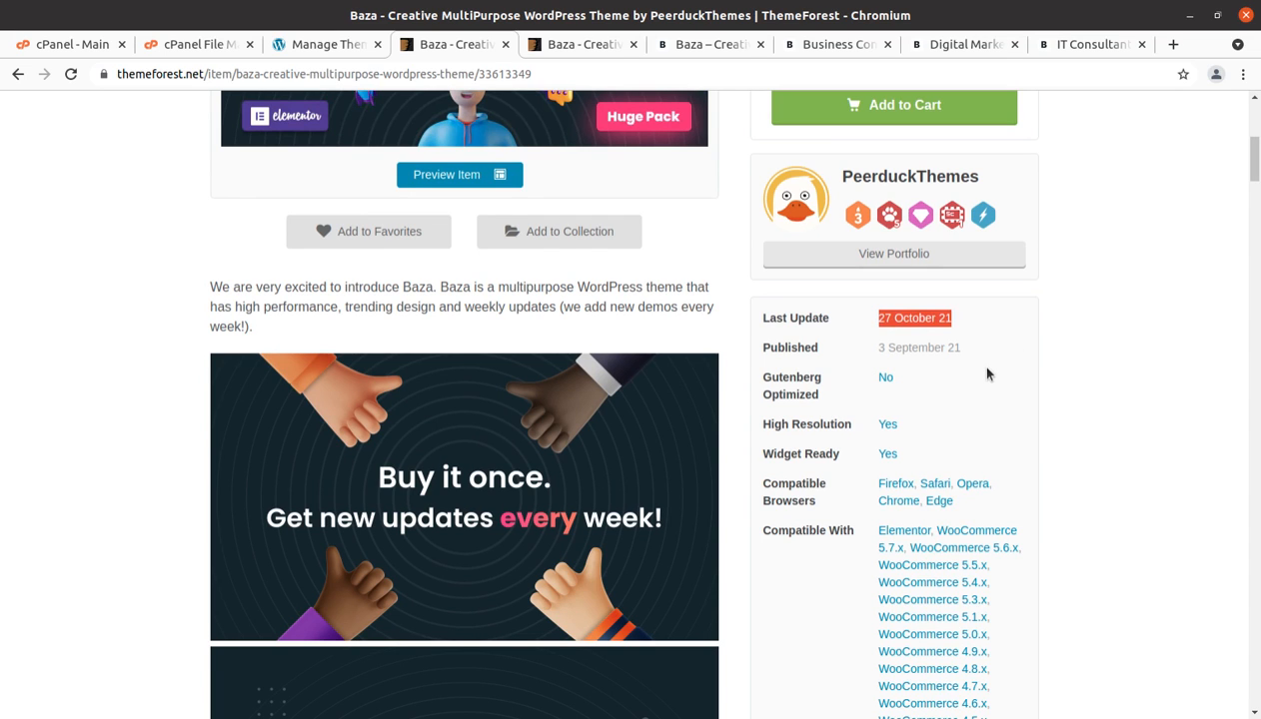
Examine the compatible WooCommerce versions and supported WordPress versions listed on the item page, and return to its start
scroll(987, 373, down, 2)
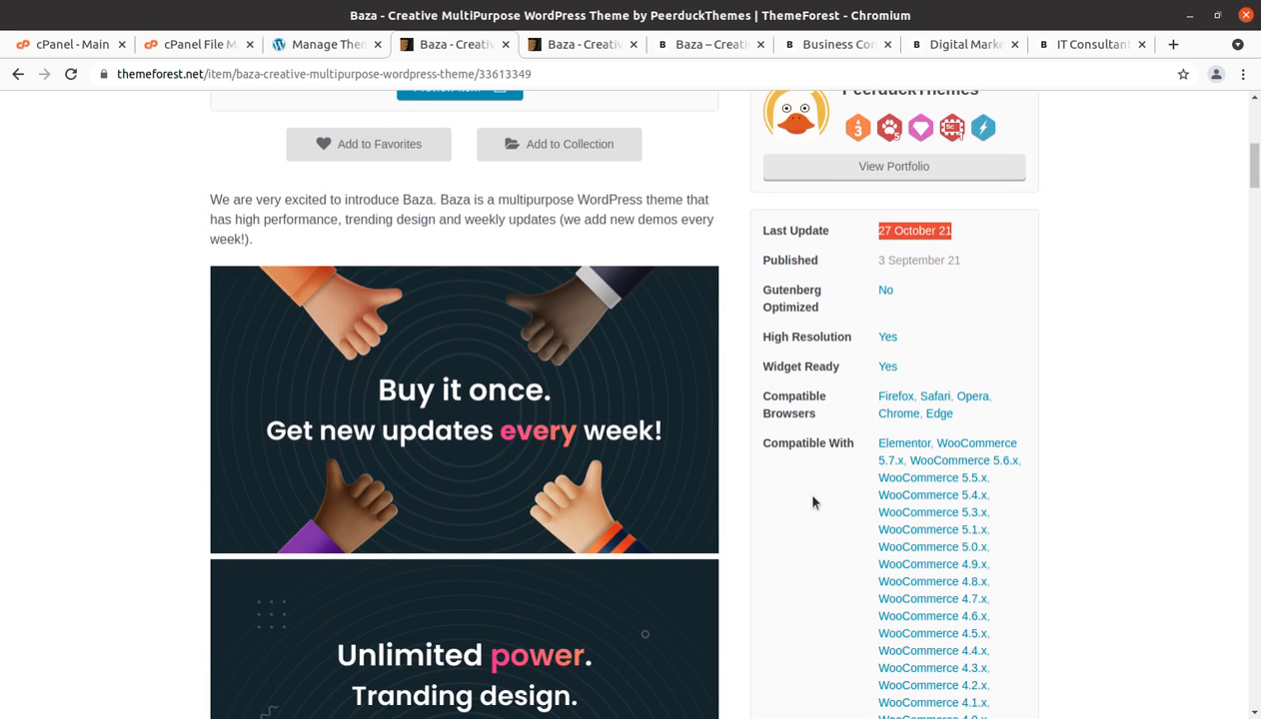
scroll(899, 404, down, 3)
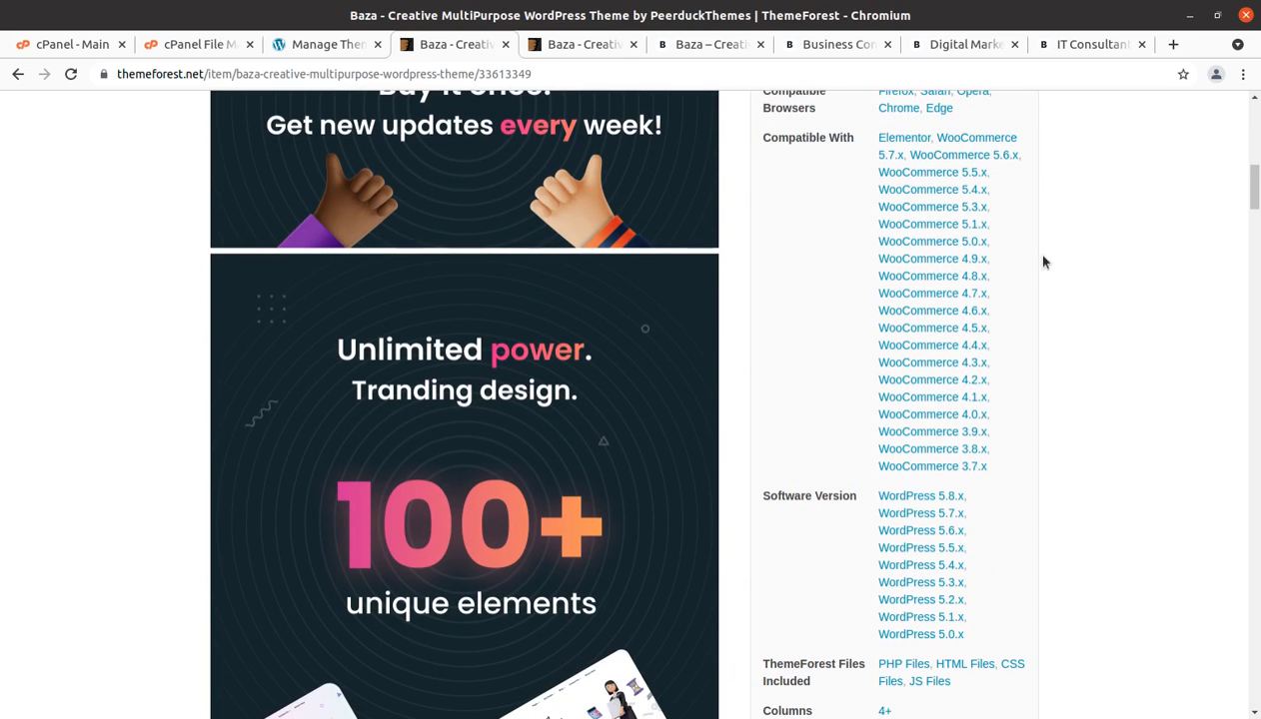
scroll(1036, 356, down, 1)
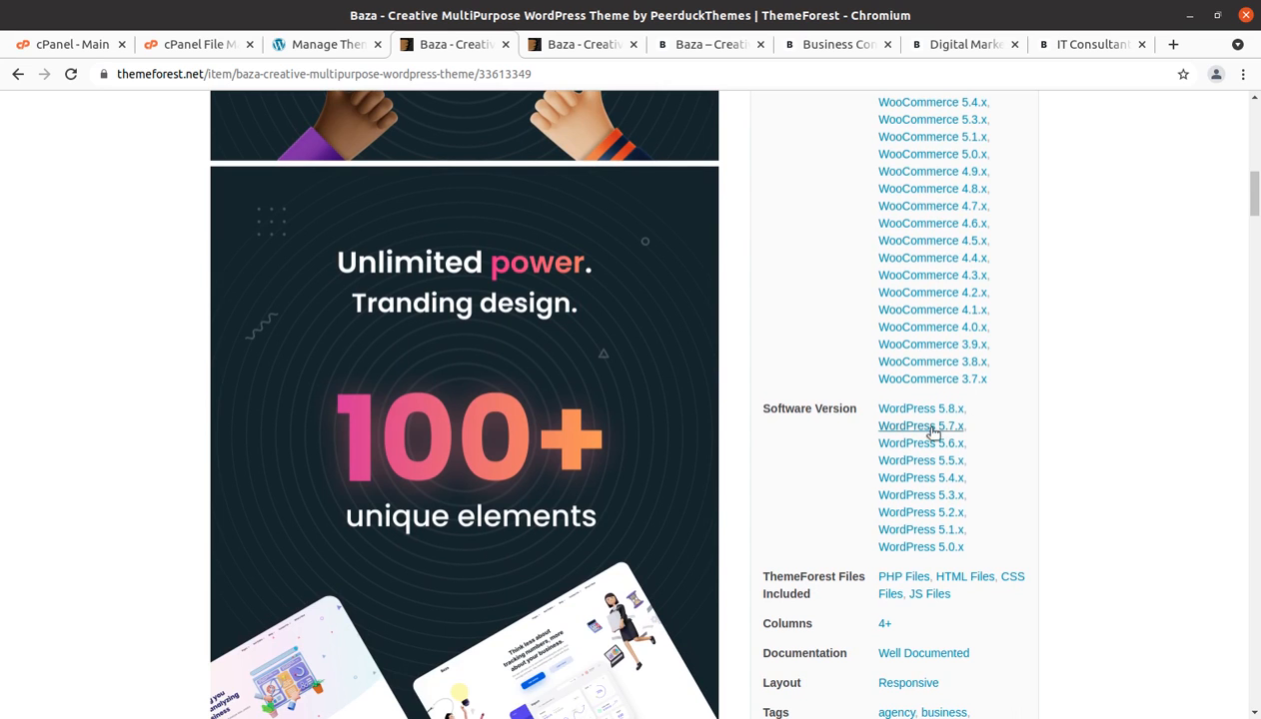
drag(984, 411, 878, 408)
scroll(871, 417, down, 3)
scroll(871, 418, up, 4)
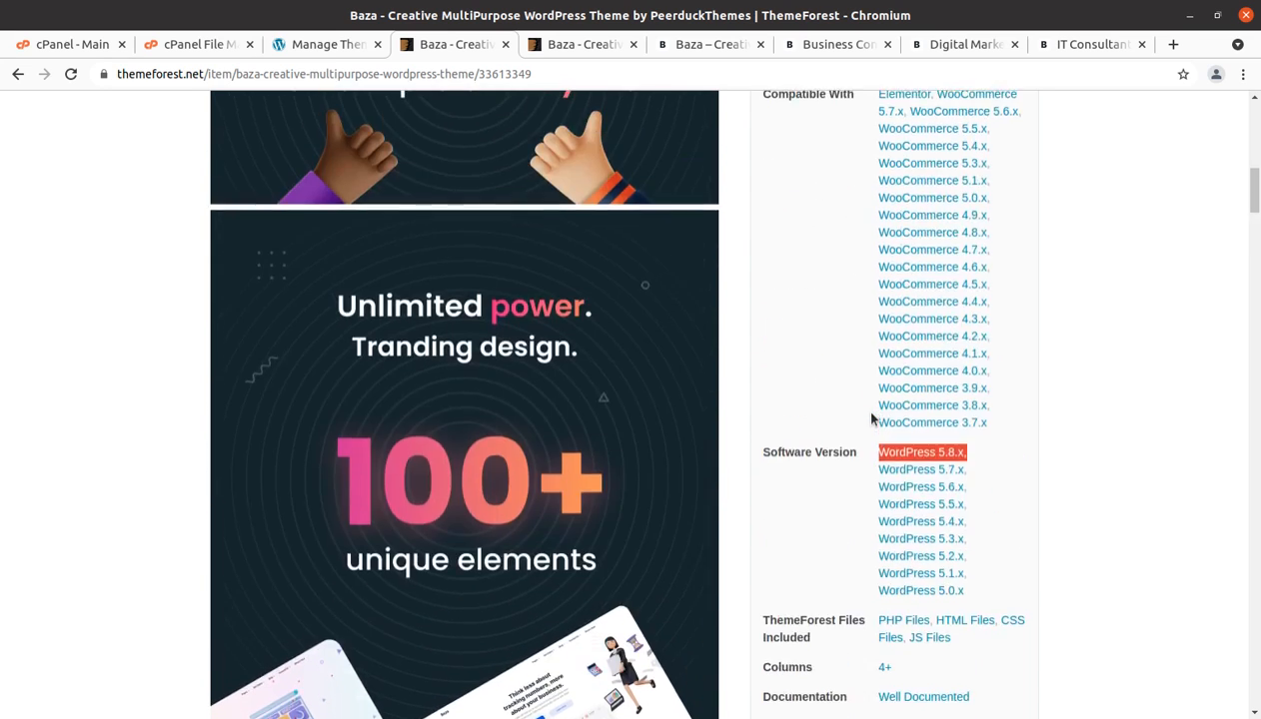
scroll(871, 418, up, 9)
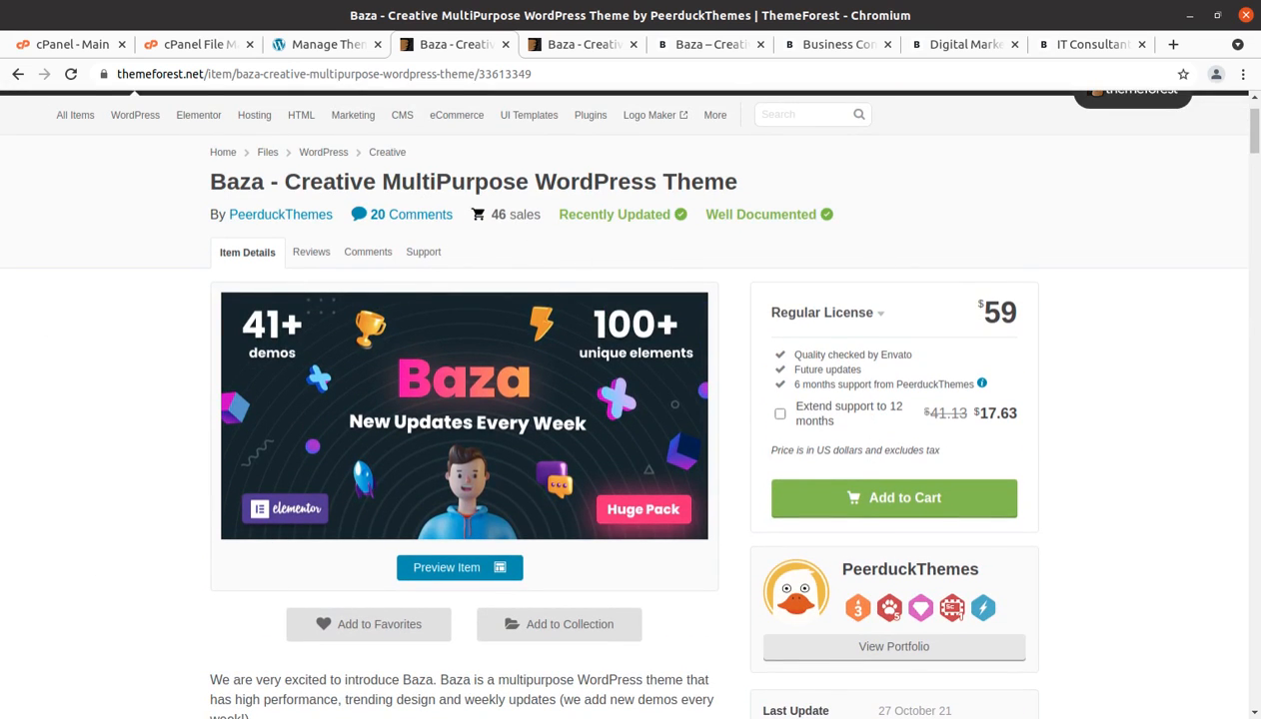
Switch back to the WordPress admin and activate the Baza theme
click(316, 46)
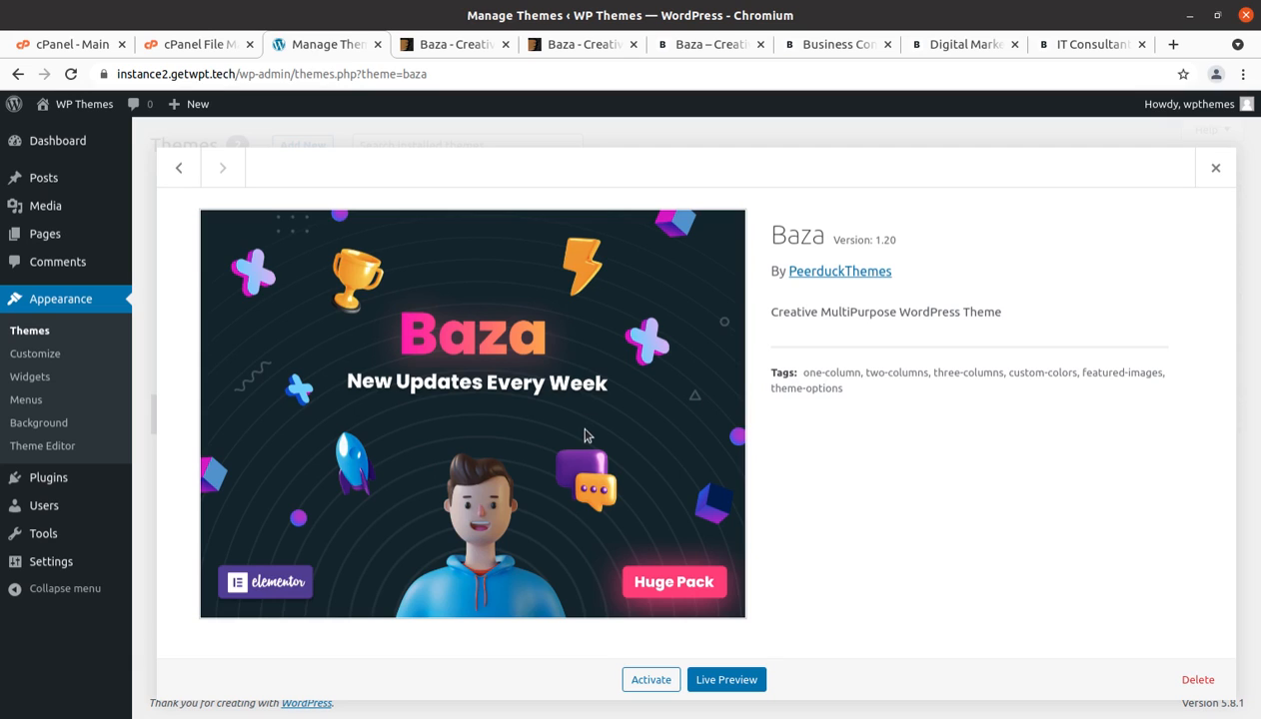
click(661, 680)
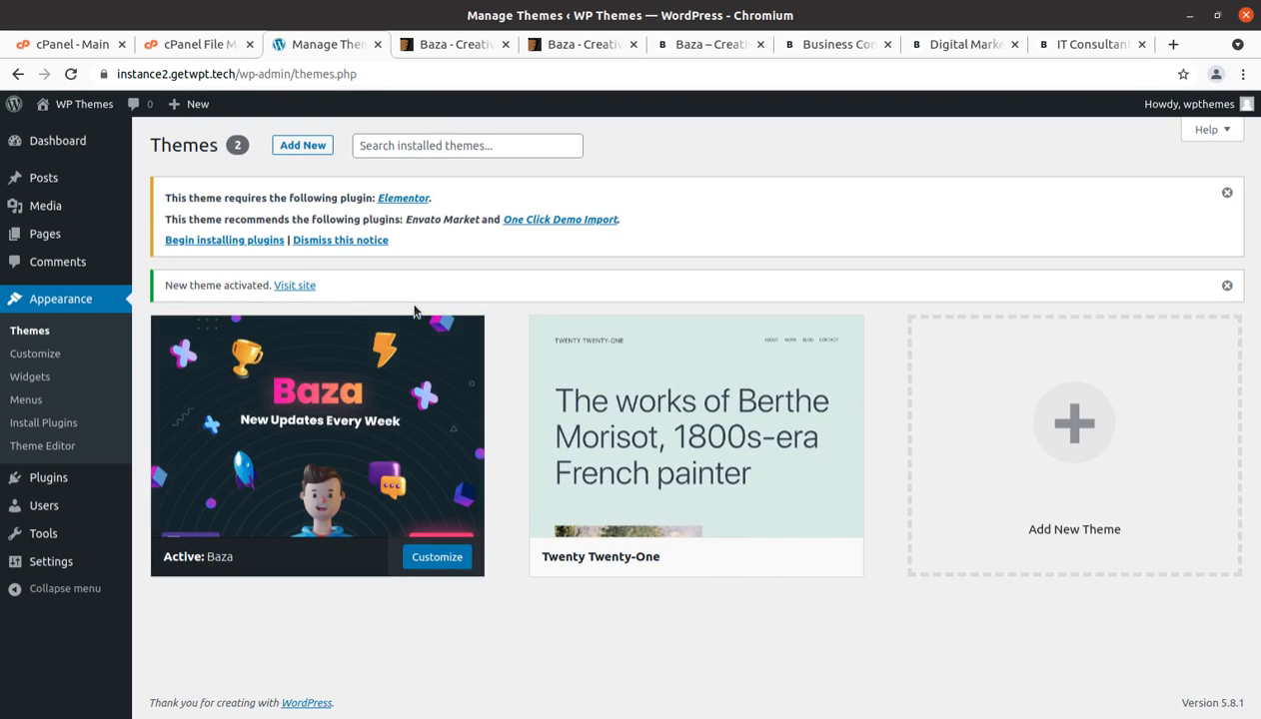
Bulk-install the Elementor and One Click Demo Import plugins from Baza's required plugins installer, and return to the installer list
click(220, 243)
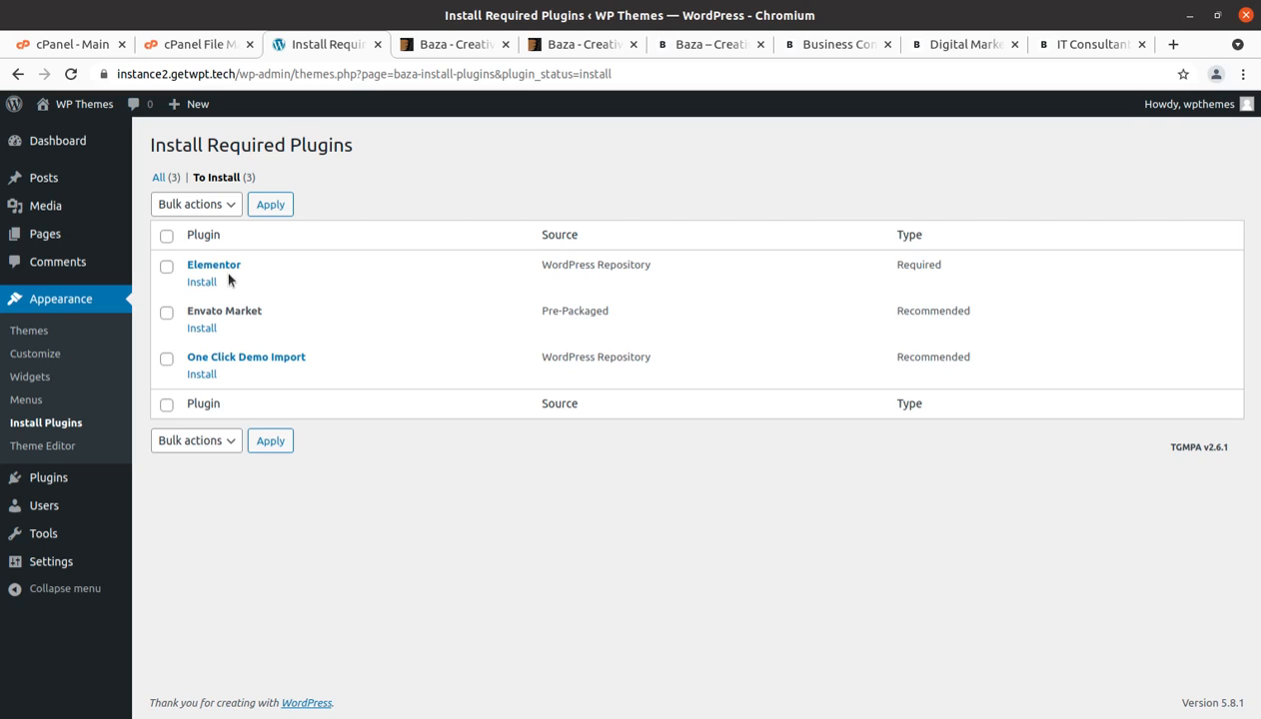
drag(243, 266, 180, 266)
click(169, 268)
click(166, 359)
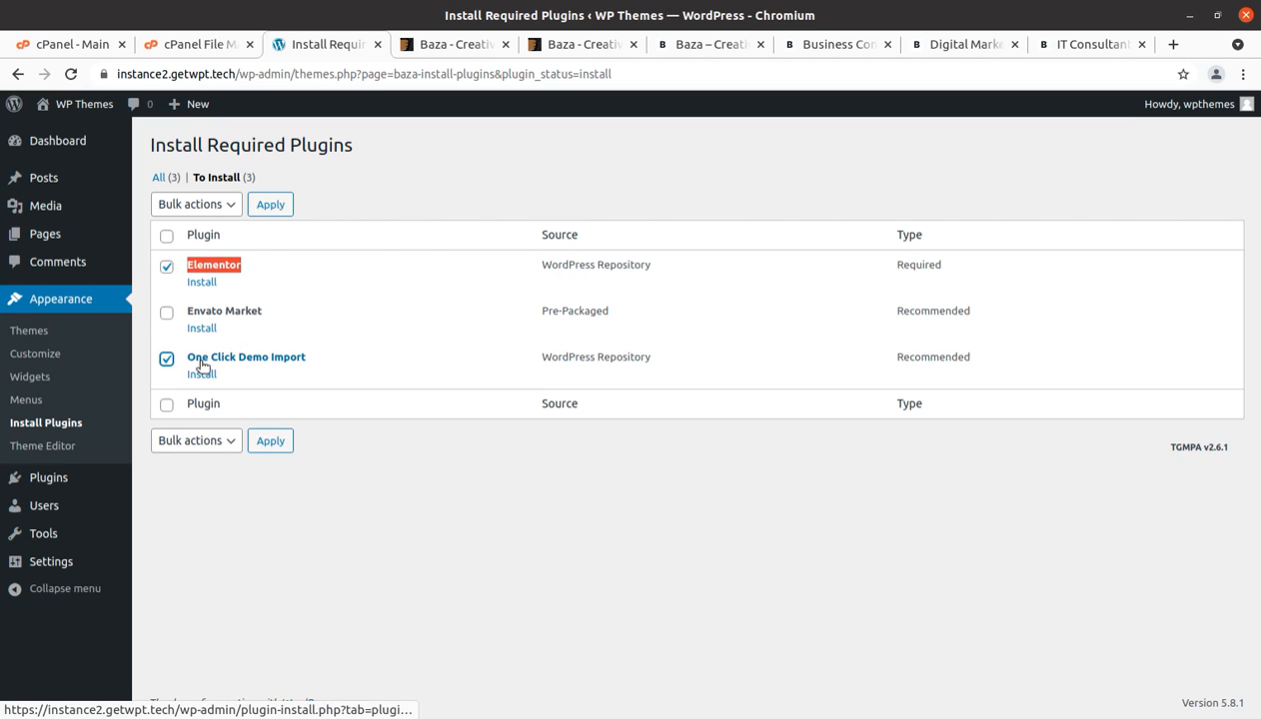
click(205, 204)
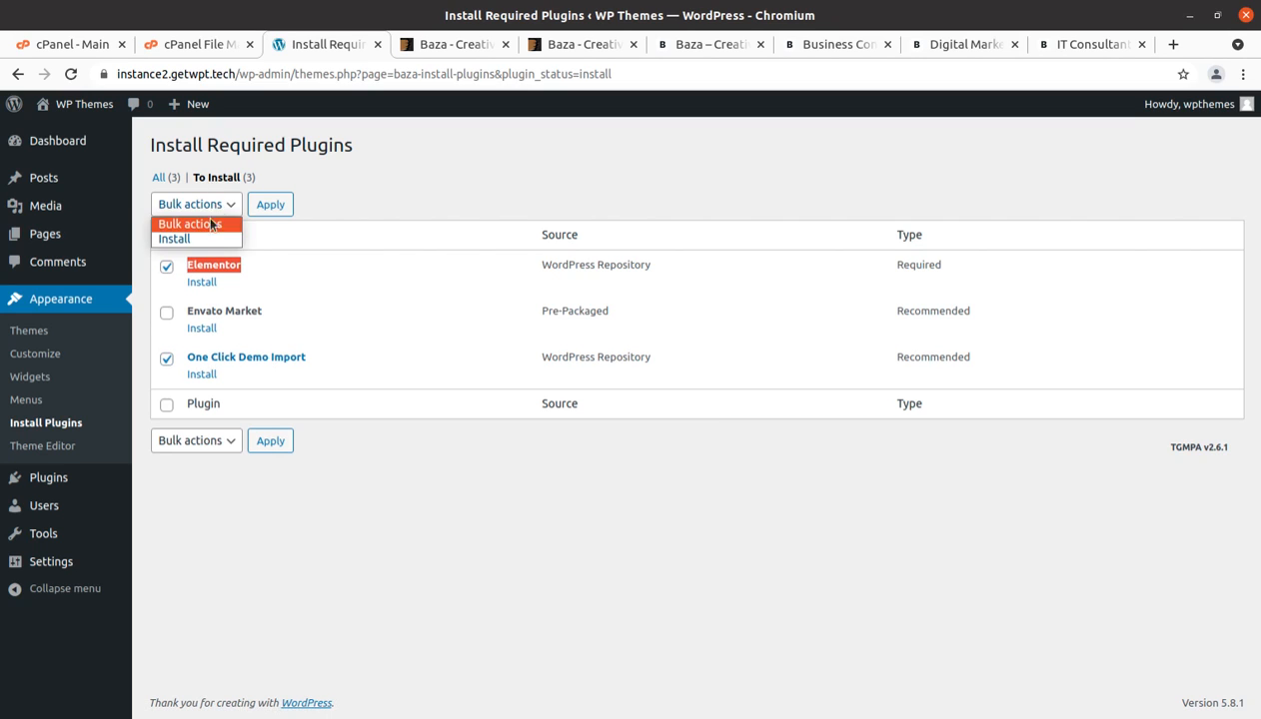
click(205, 234)
click(264, 206)
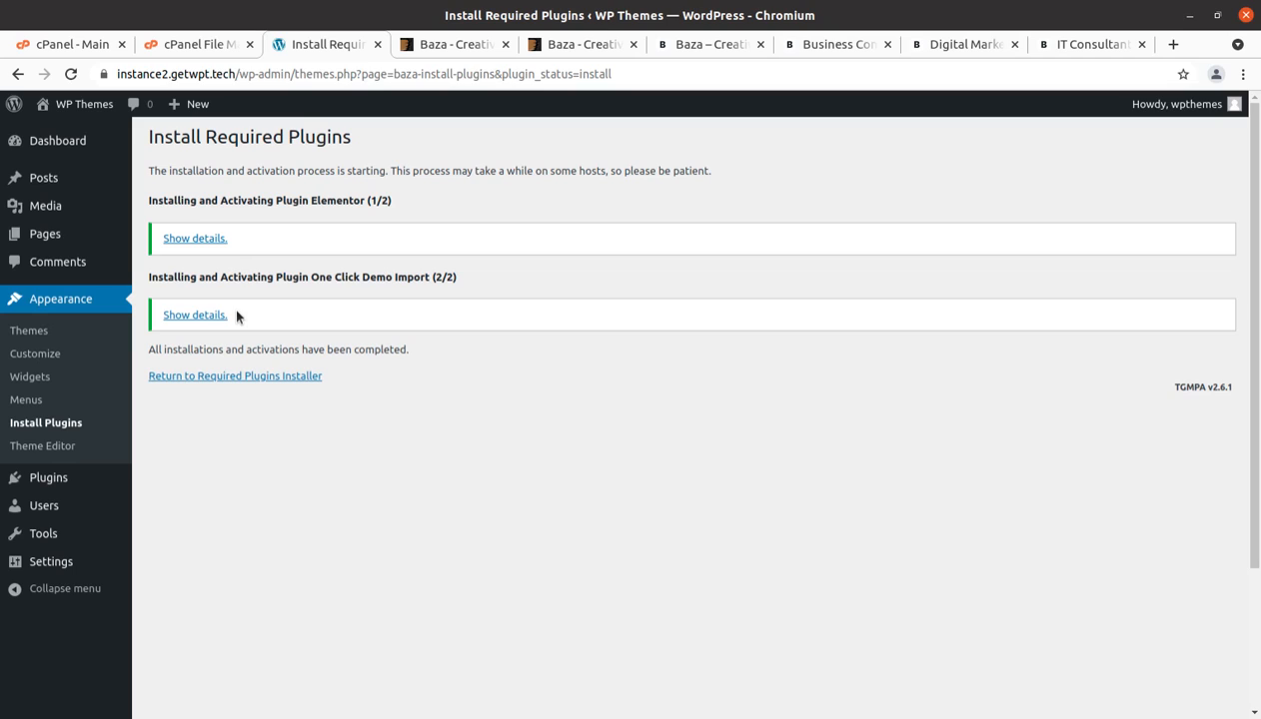
click(240, 377)
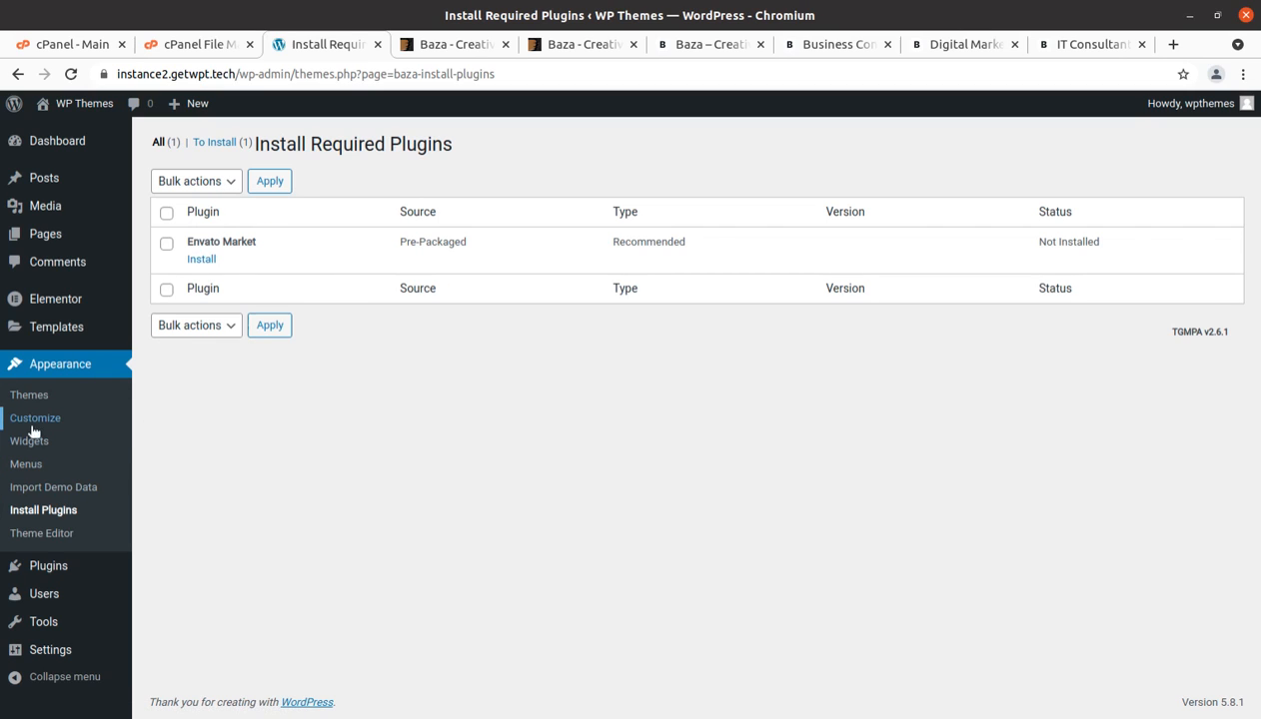
Bulk-activate Elementor and One Click Demo Import on the installed plugins page
mouse_move(45, 568)
click(180, 567)
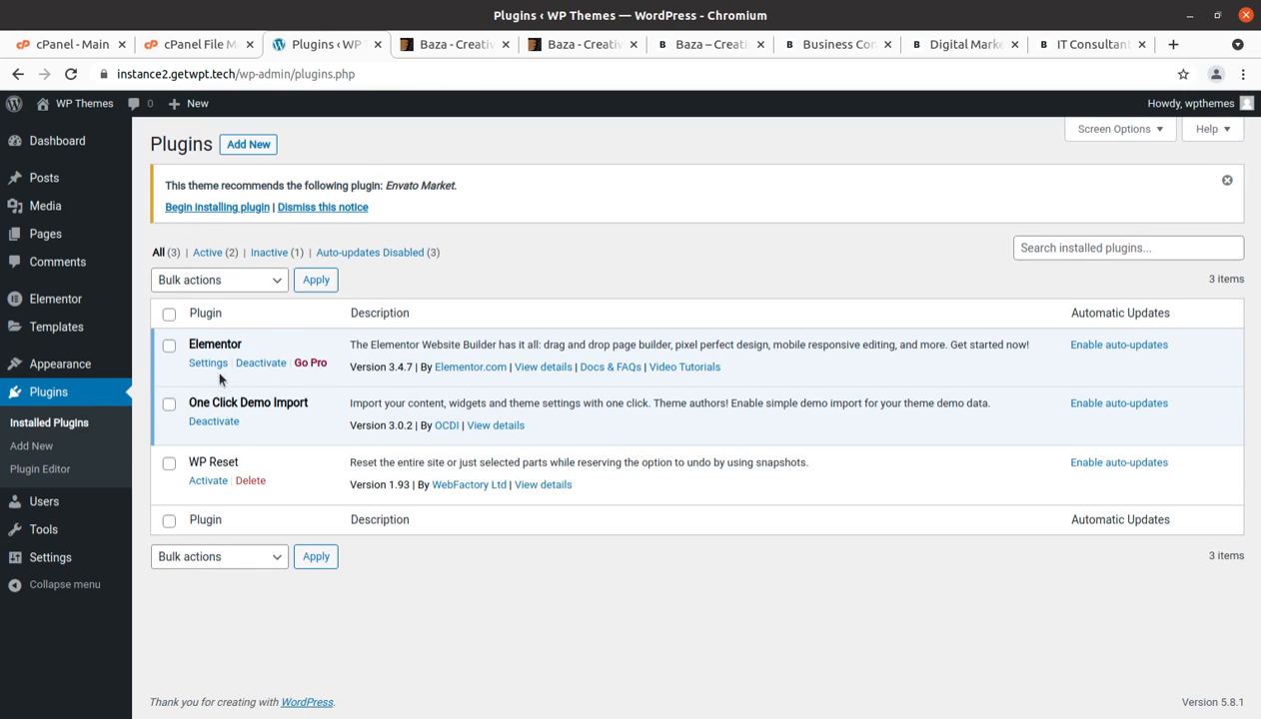
click(170, 346)
click(169, 405)
drag(243, 345, 186, 345)
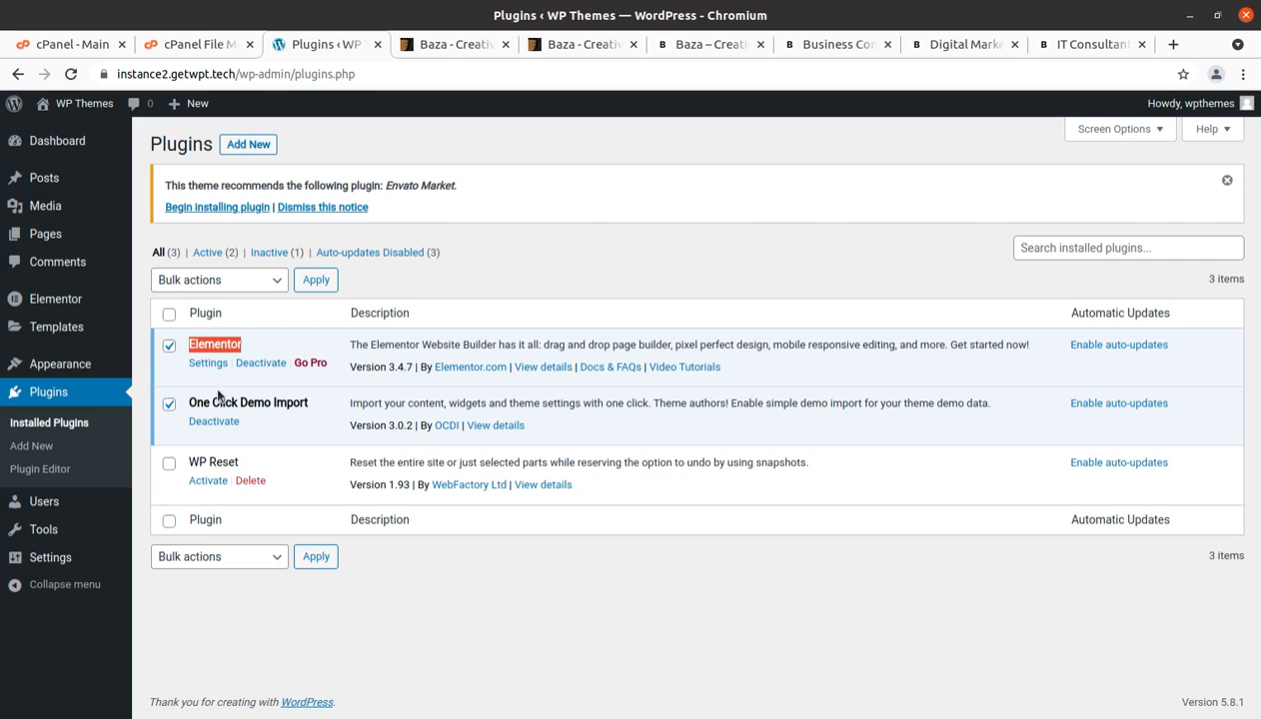
click(247, 284)
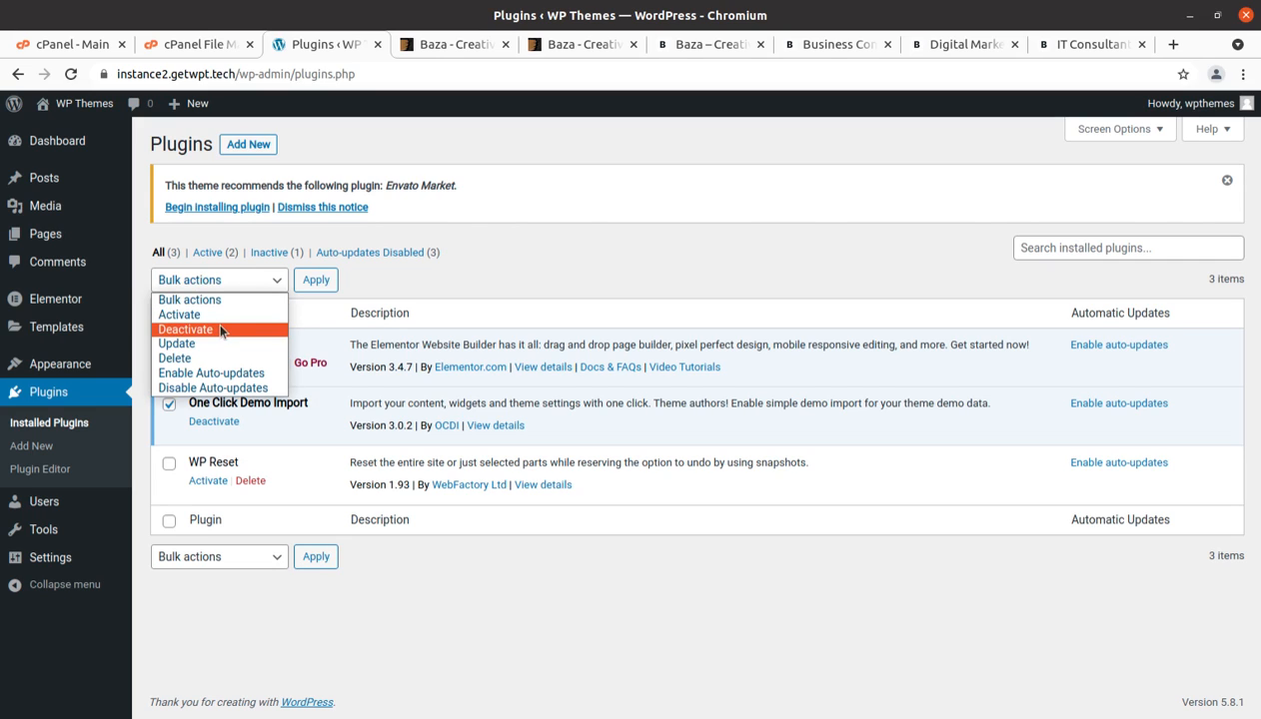
click(181, 315)
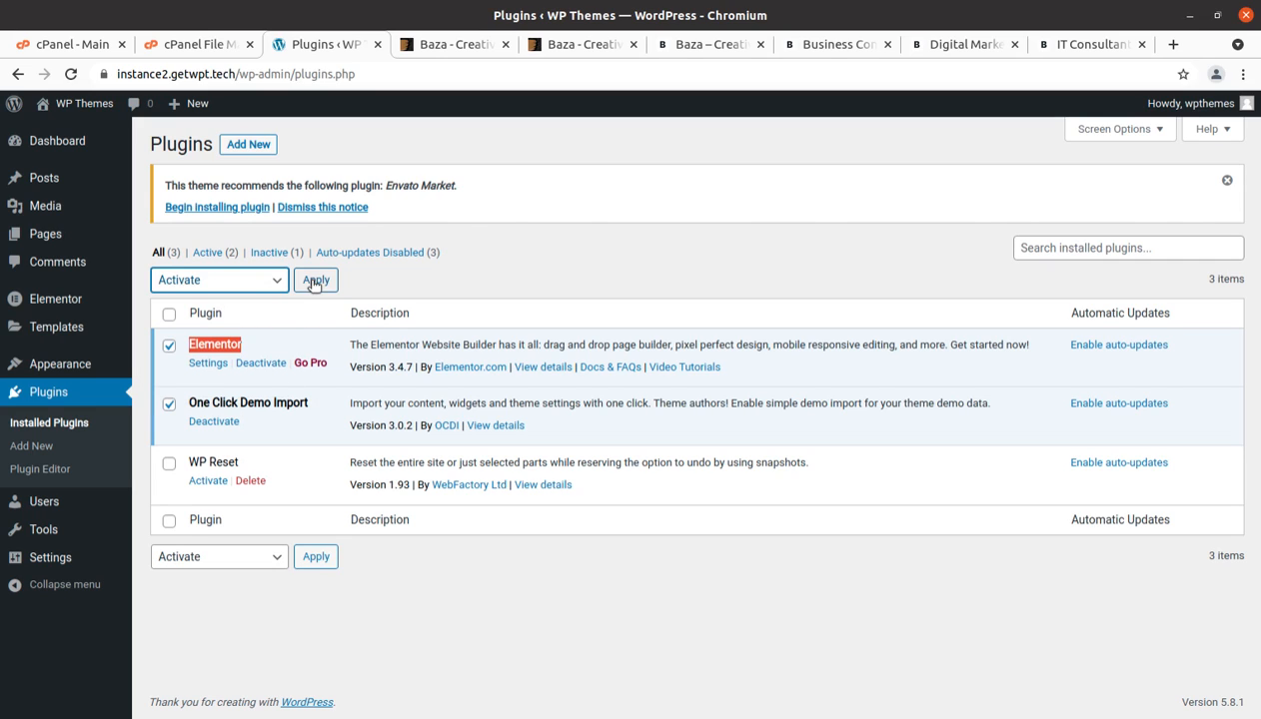
click(315, 281)
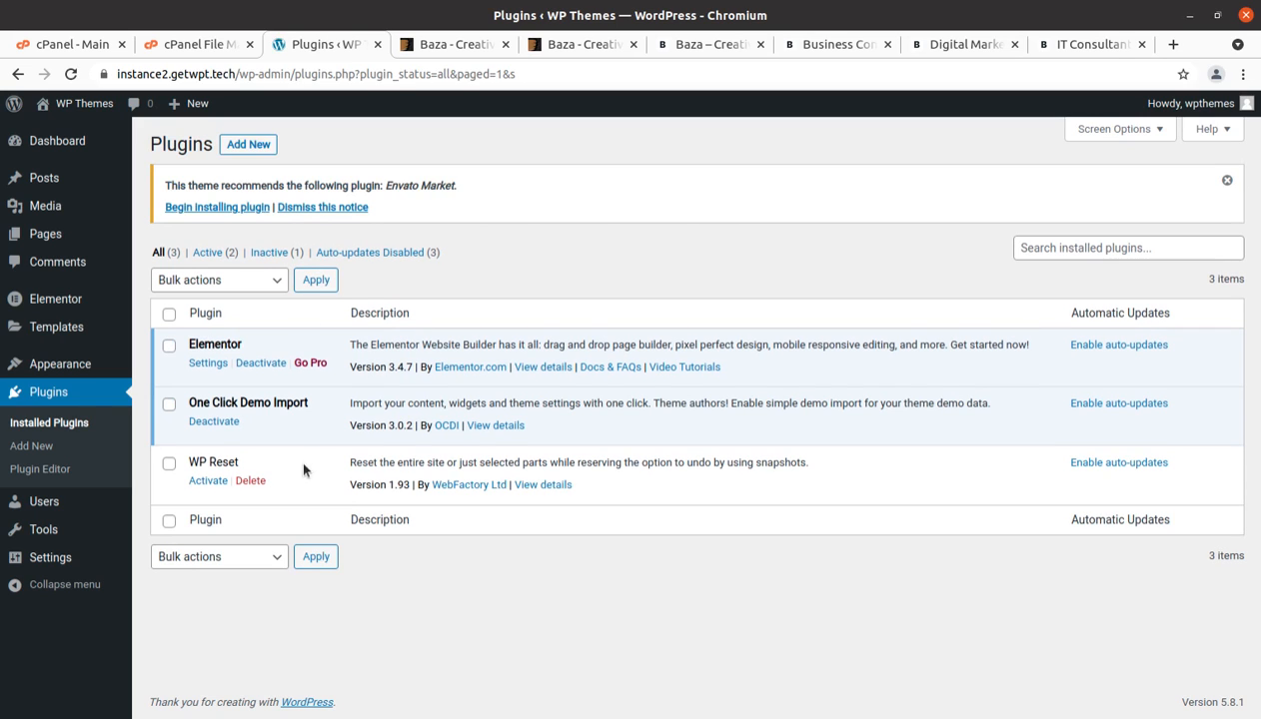
Open the WordPress site's front end in a new tab and examine its homepage from header to footer
mouse_move(72, 106)
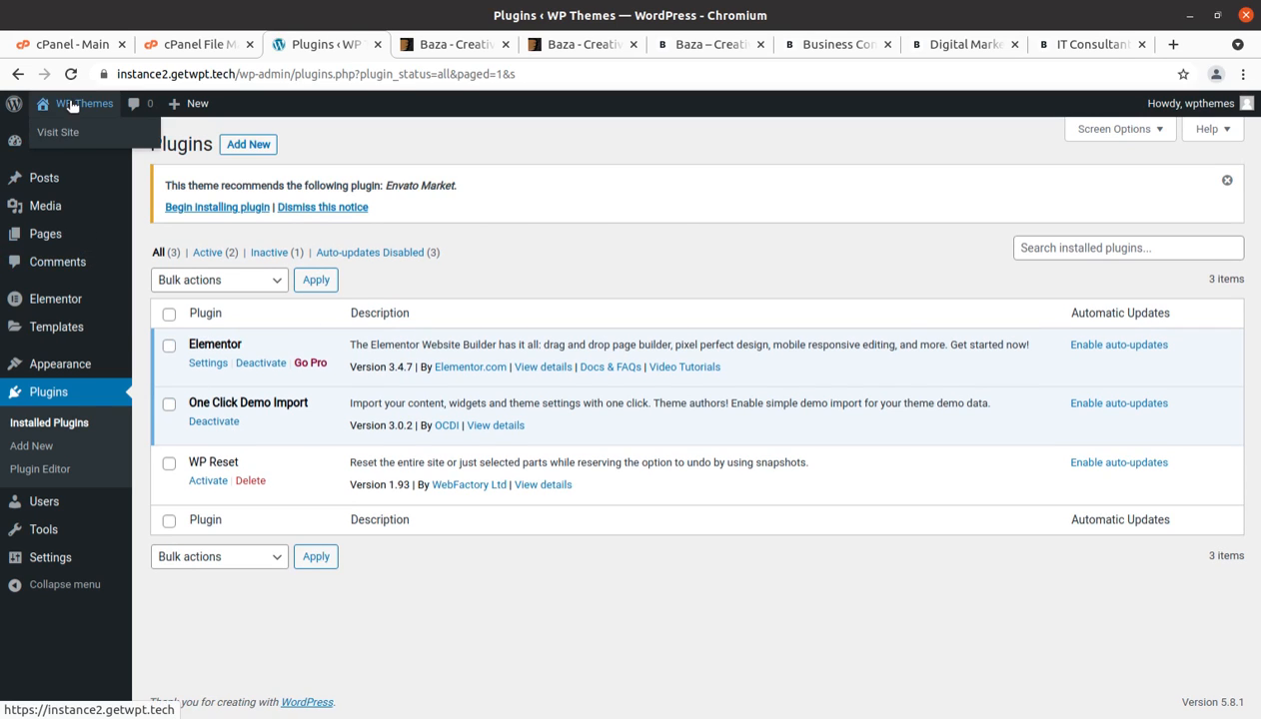
middle_click(56, 138)
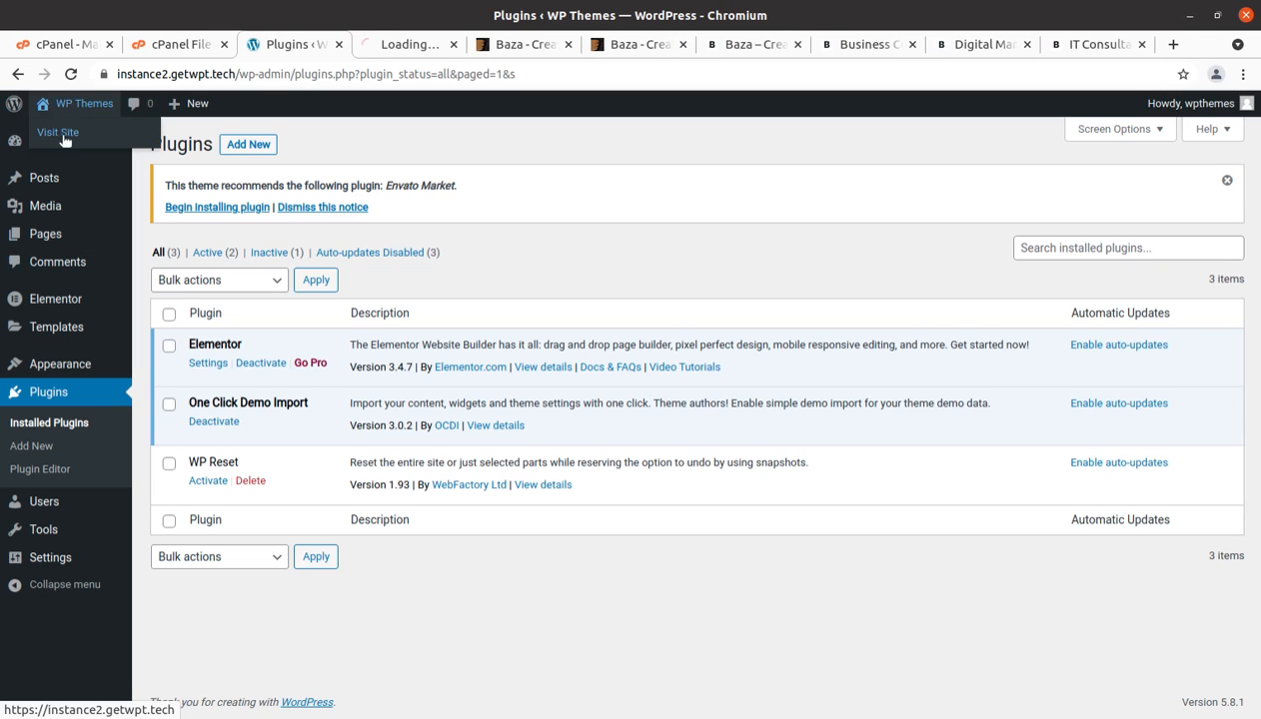
click(410, 44)
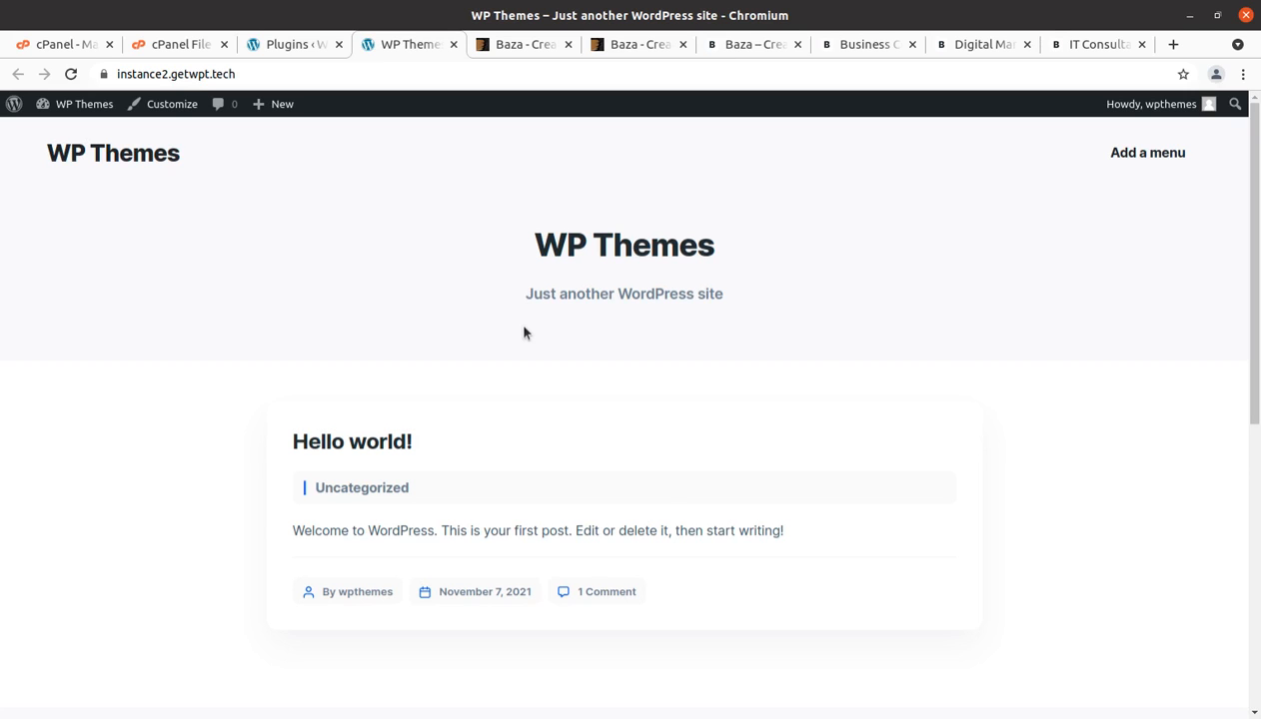
scroll(523, 333, down, 4)
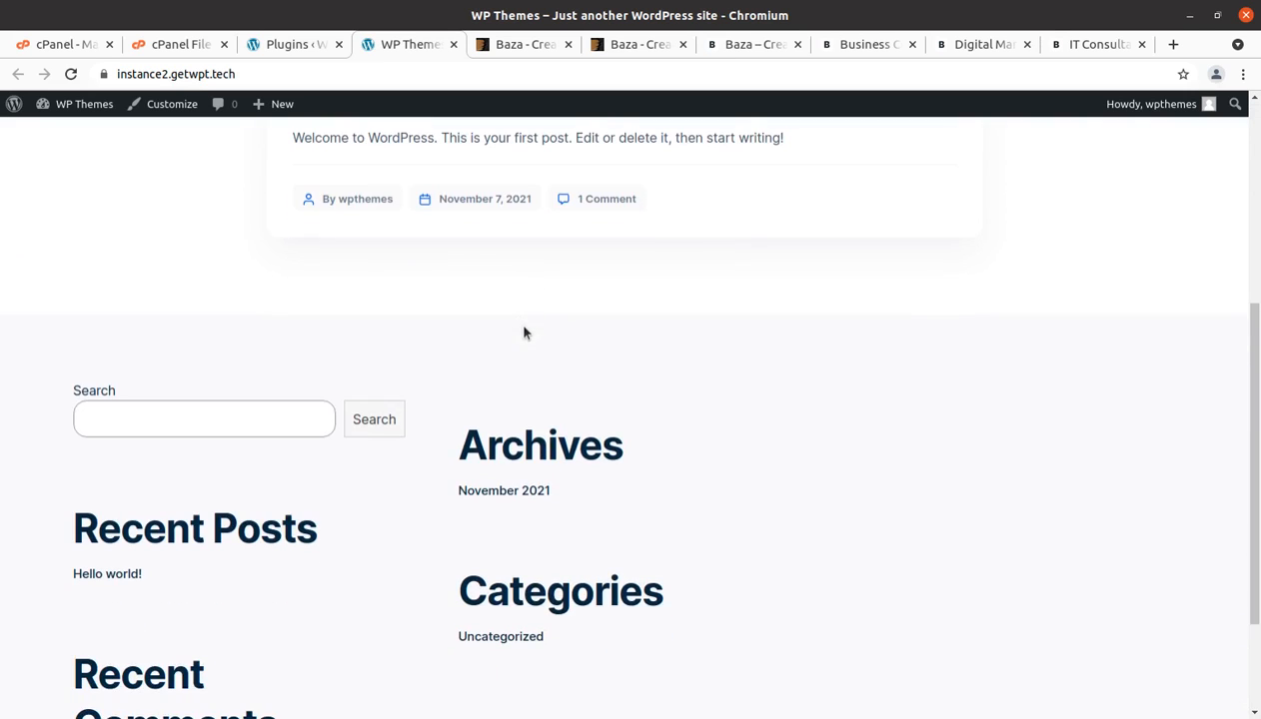
scroll(524, 333, up, 4)
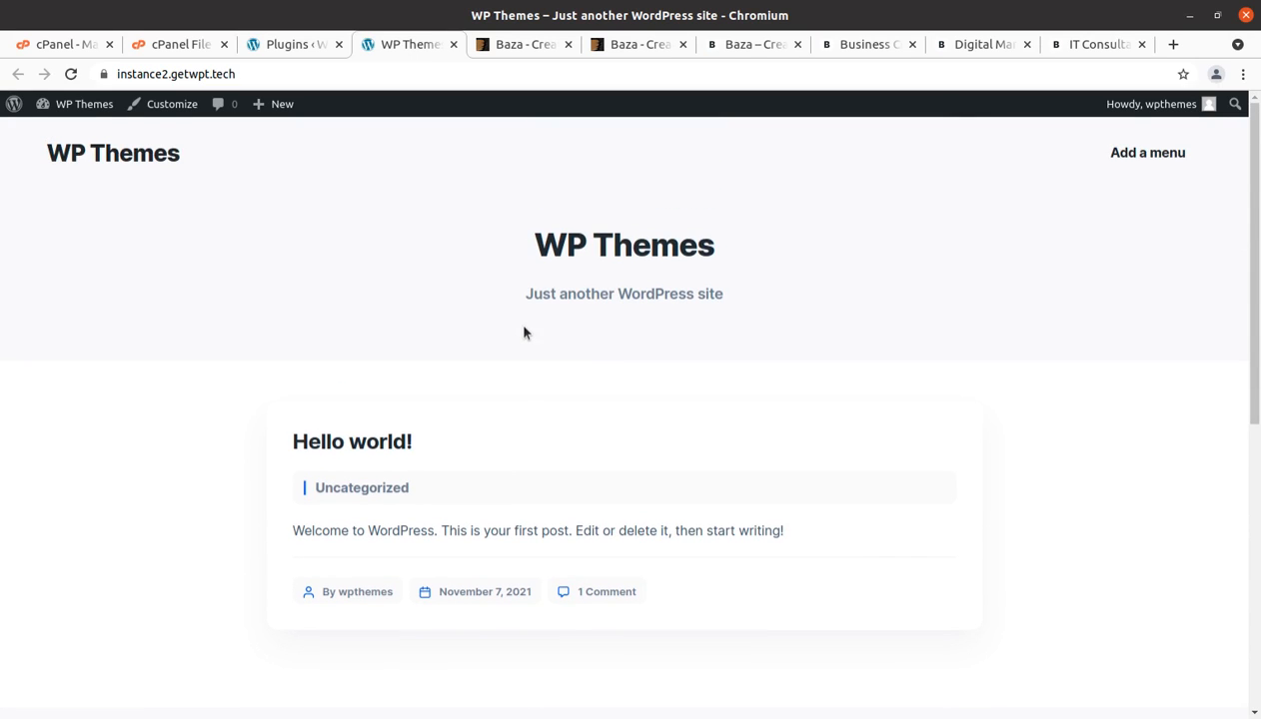
scroll(362, 303, down, 1)
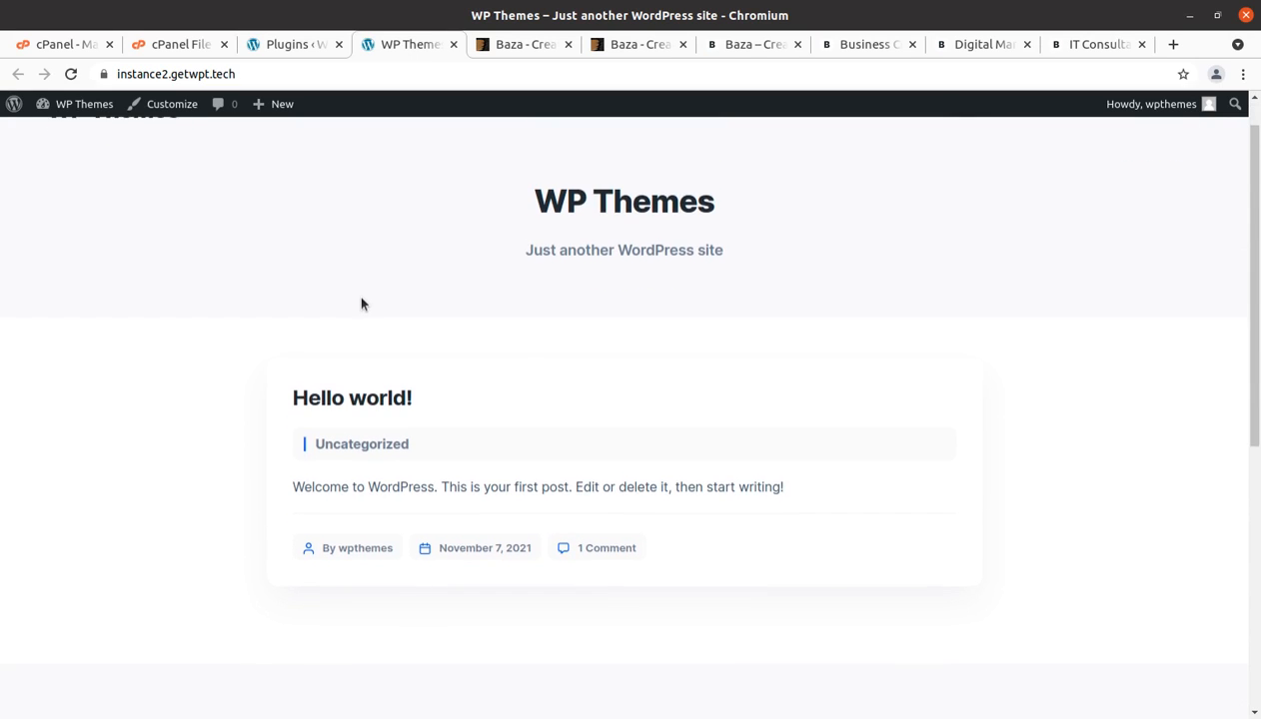
scroll(362, 303, down, 5)
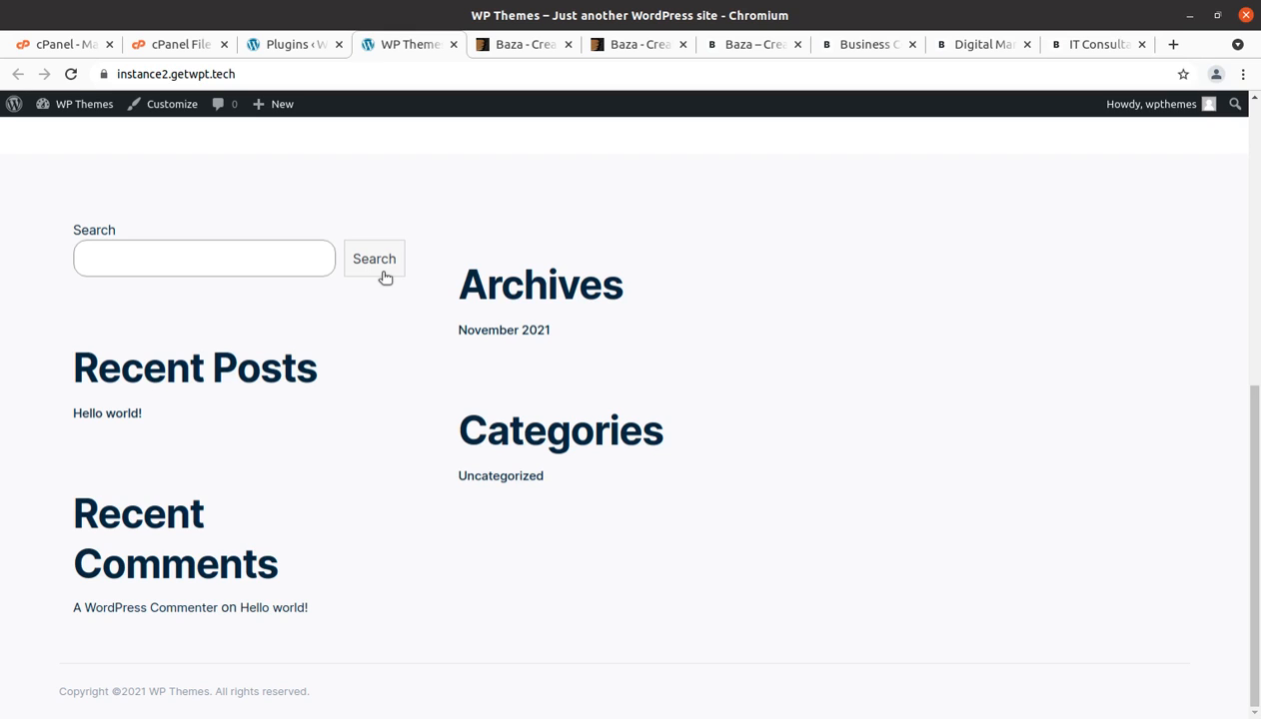
scroll(384, 276, up, 10)
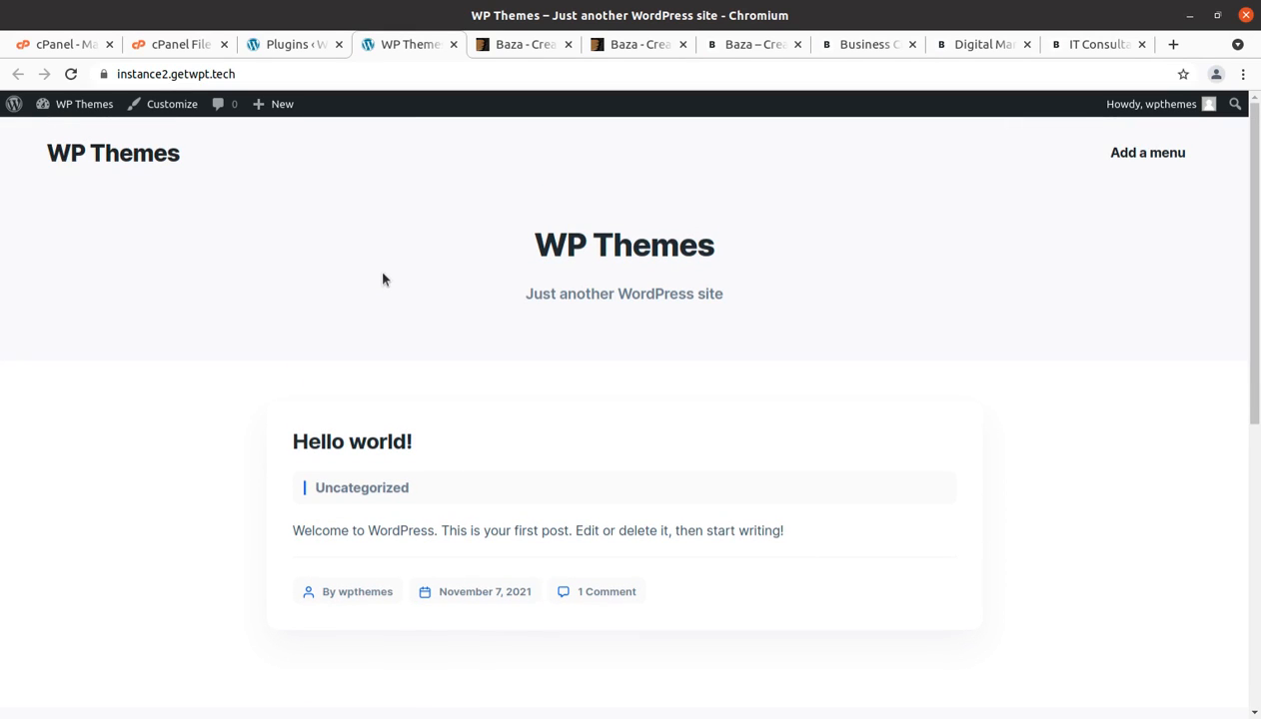
Examine the Business Consulting Services, Digital Marketing and IT Consultant demo pages, bringing the IT Consultant page back to its start
click(733, 50)
click(840, 50)
mouse_move(852, 110)
scroll(865, 109, up, 10)
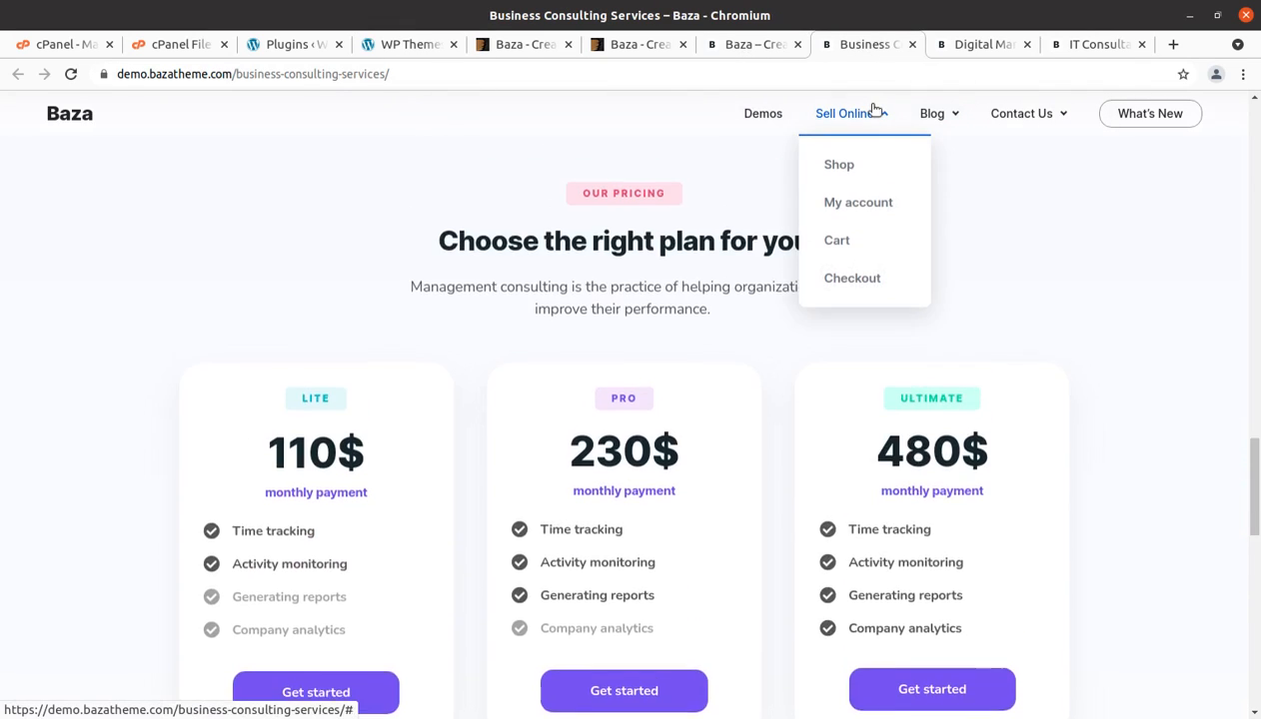
scroll(874, 110, up, 5)
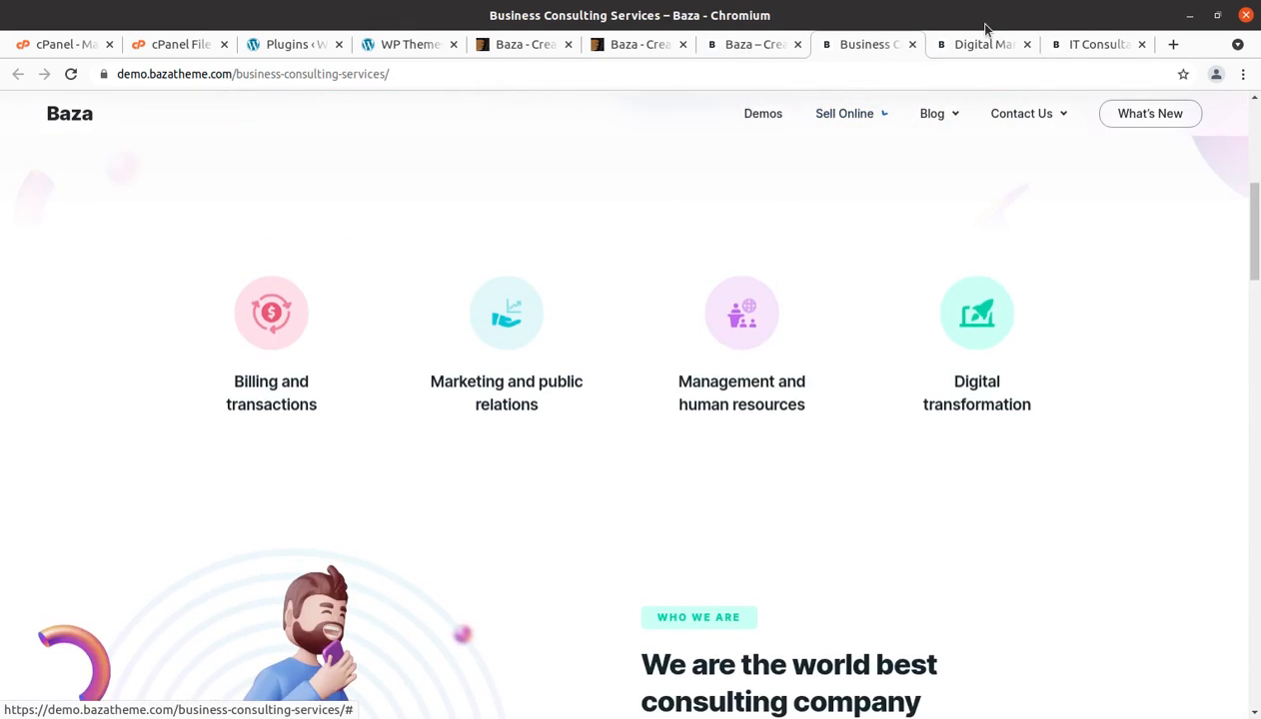
click(975, 45)
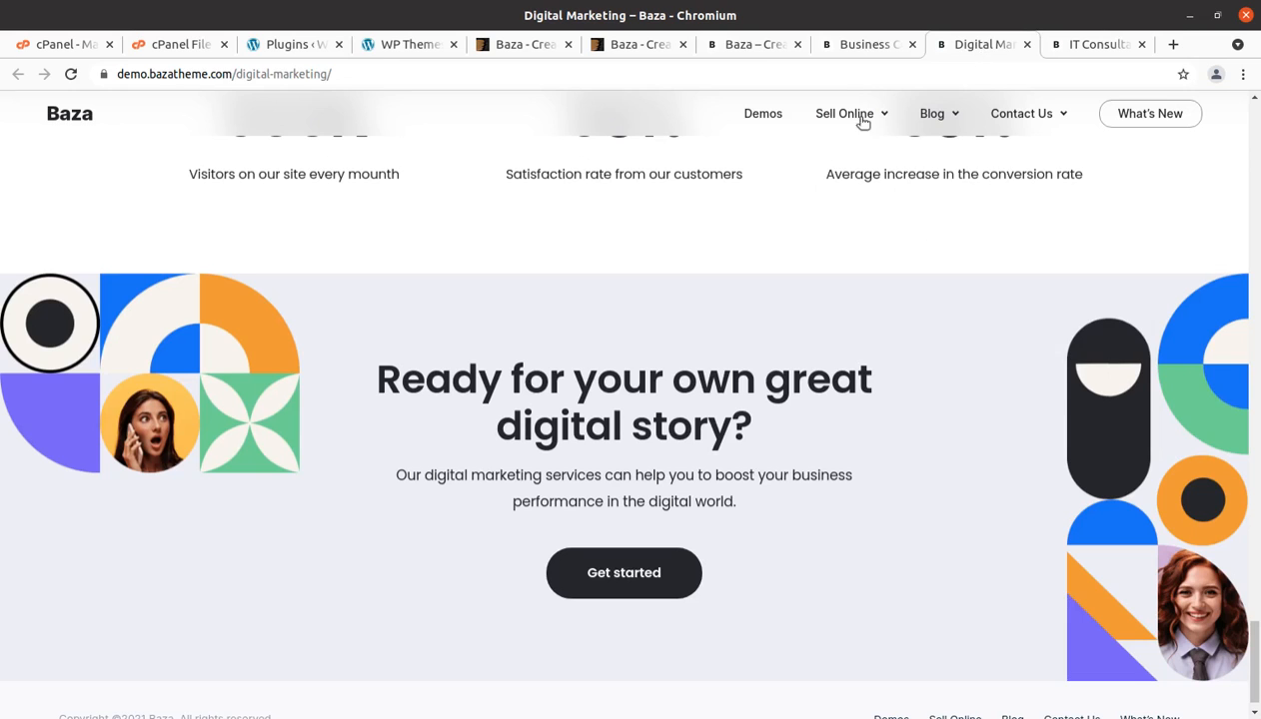
click(1067, 44)
scroll(733, 233, up, 3)
scroll(732, 233, up, 3)
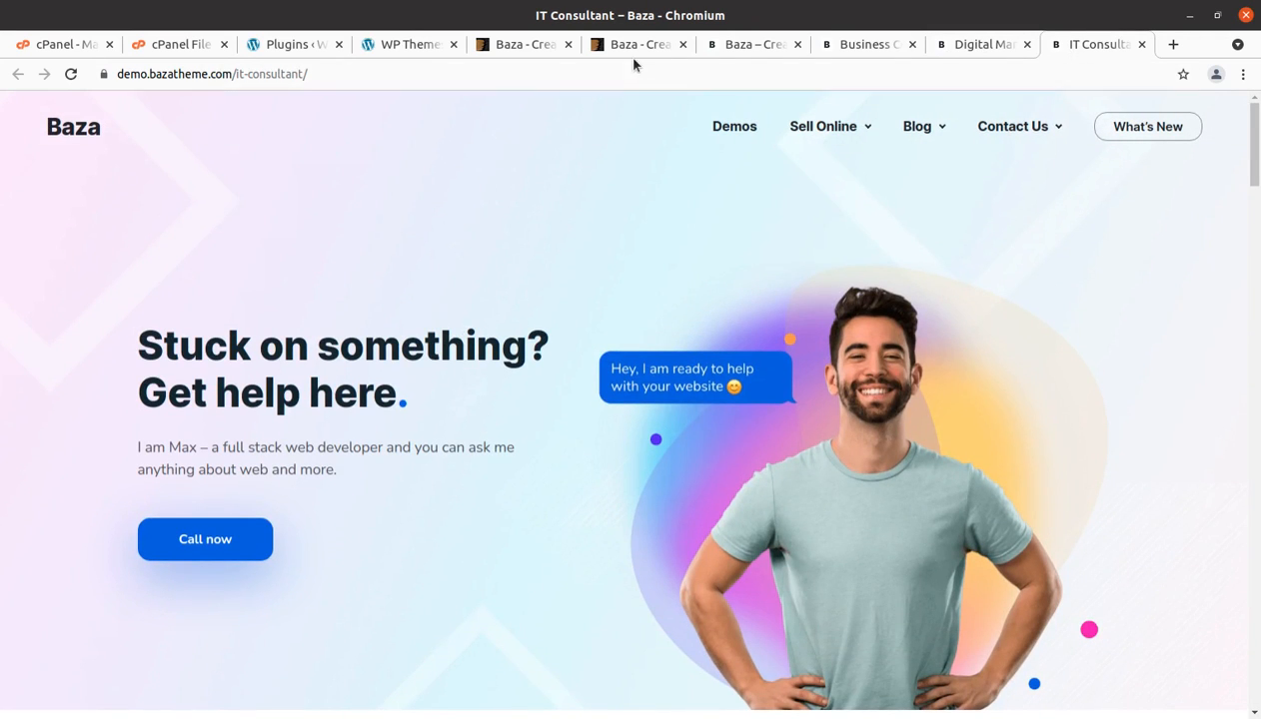
Review the hero sections of Baza's main demo and Business Consulting Services demo, check Digital Marketing, and return to the WordPress plugins page
click(723, 48)
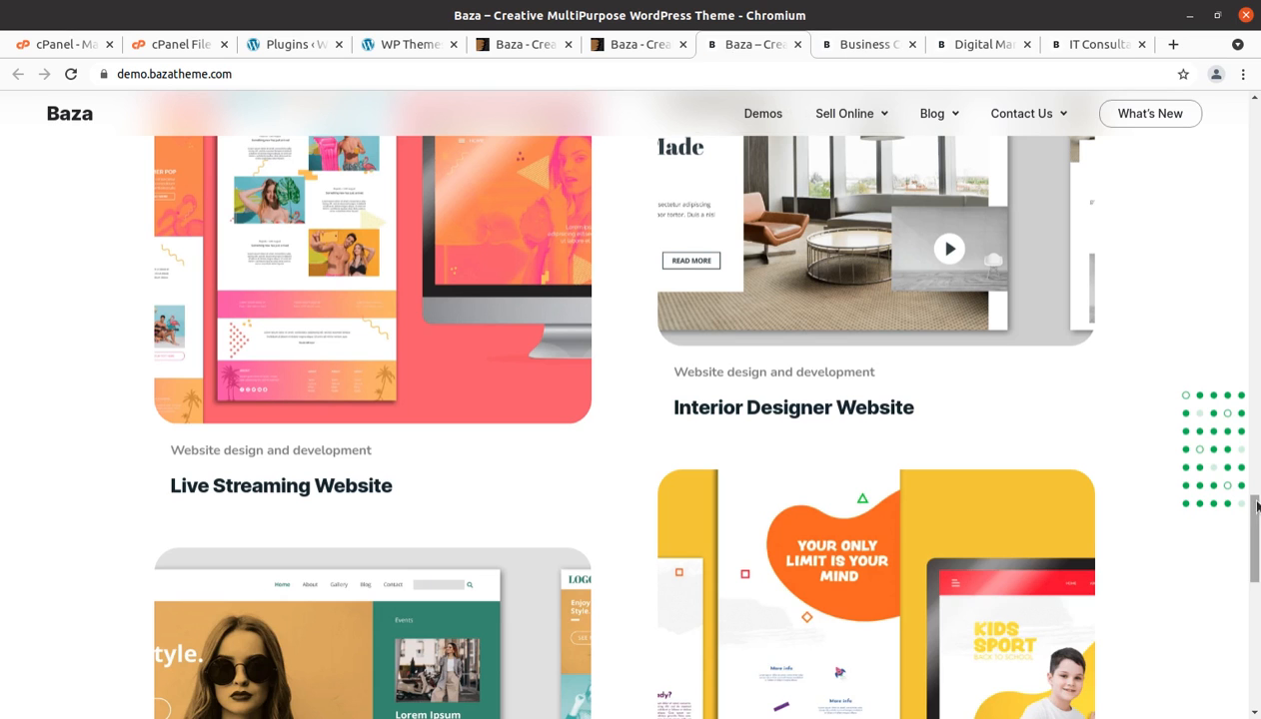
drag(1253, 514, 1251, 76)
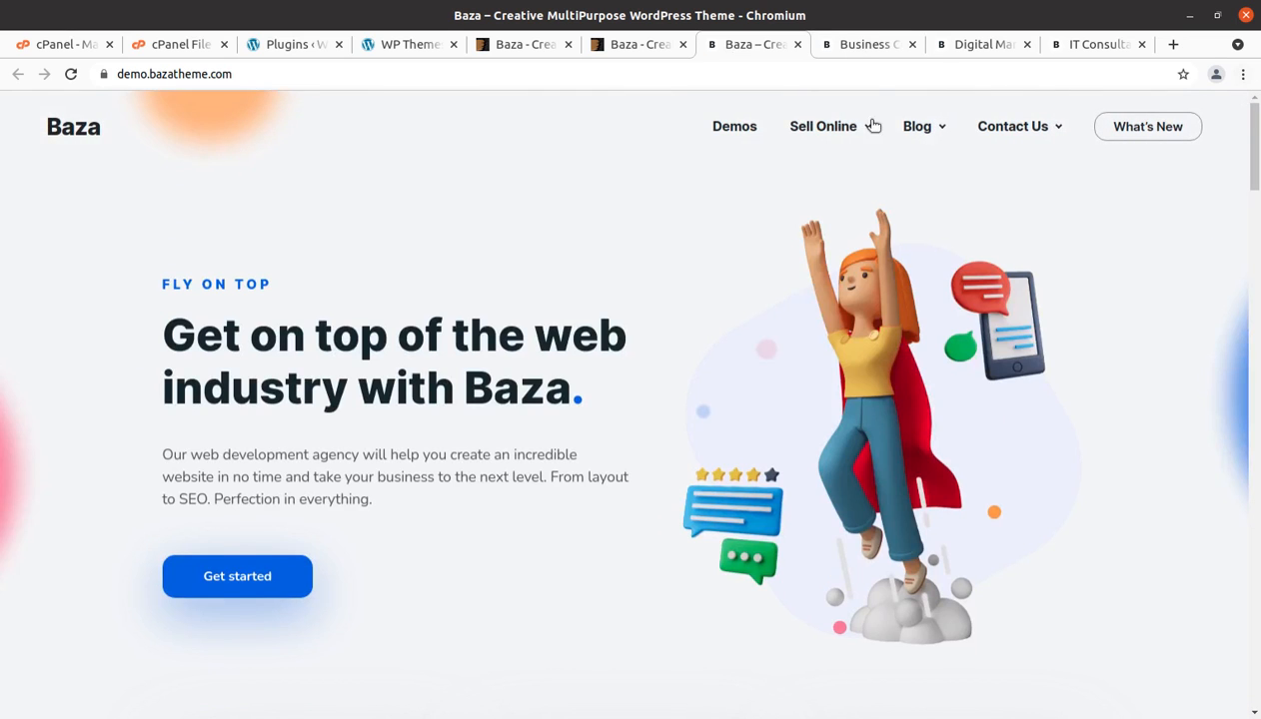
click(843, 44)
drag(1255, 231, 1257, 104)
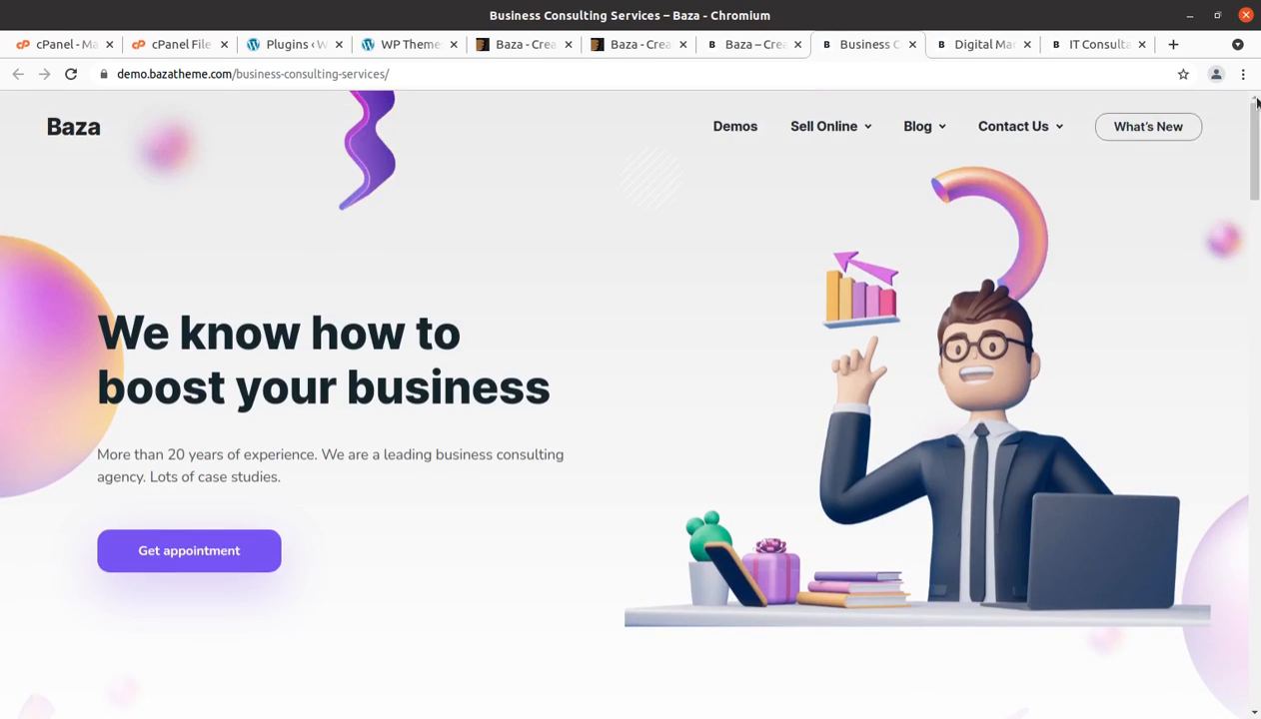
click(954, 47)
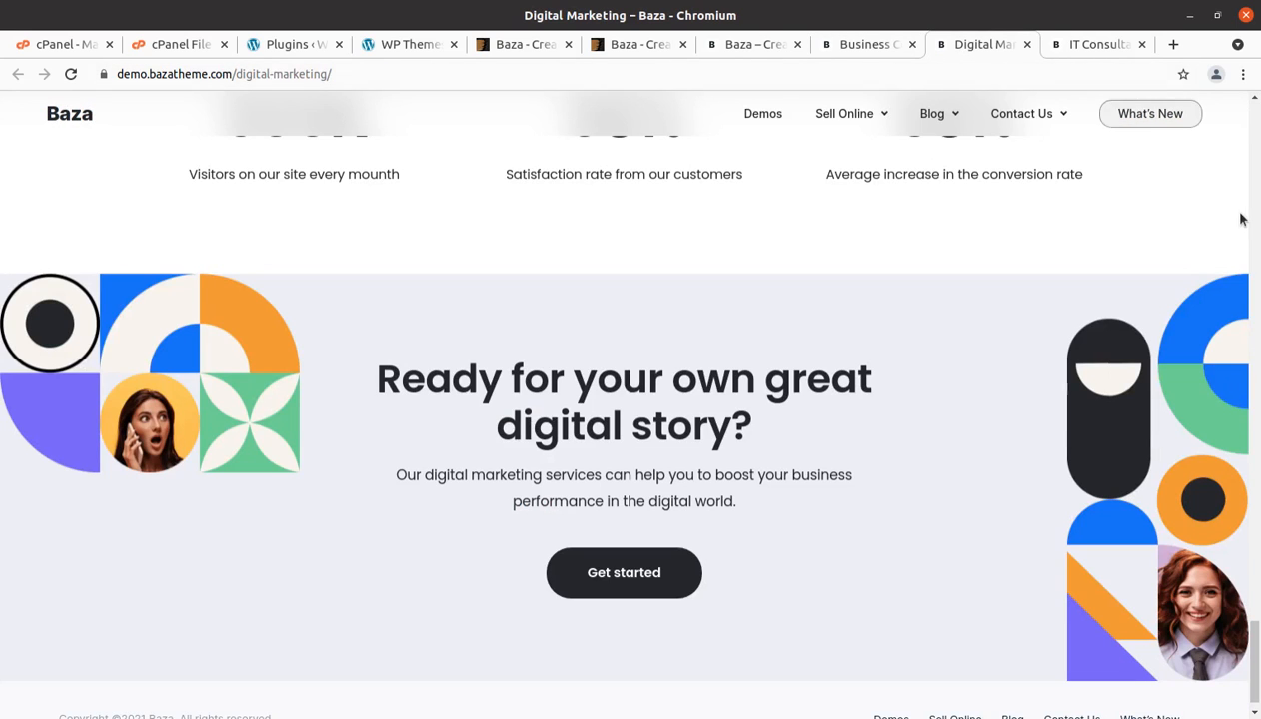
mouse_move(1034, 131)
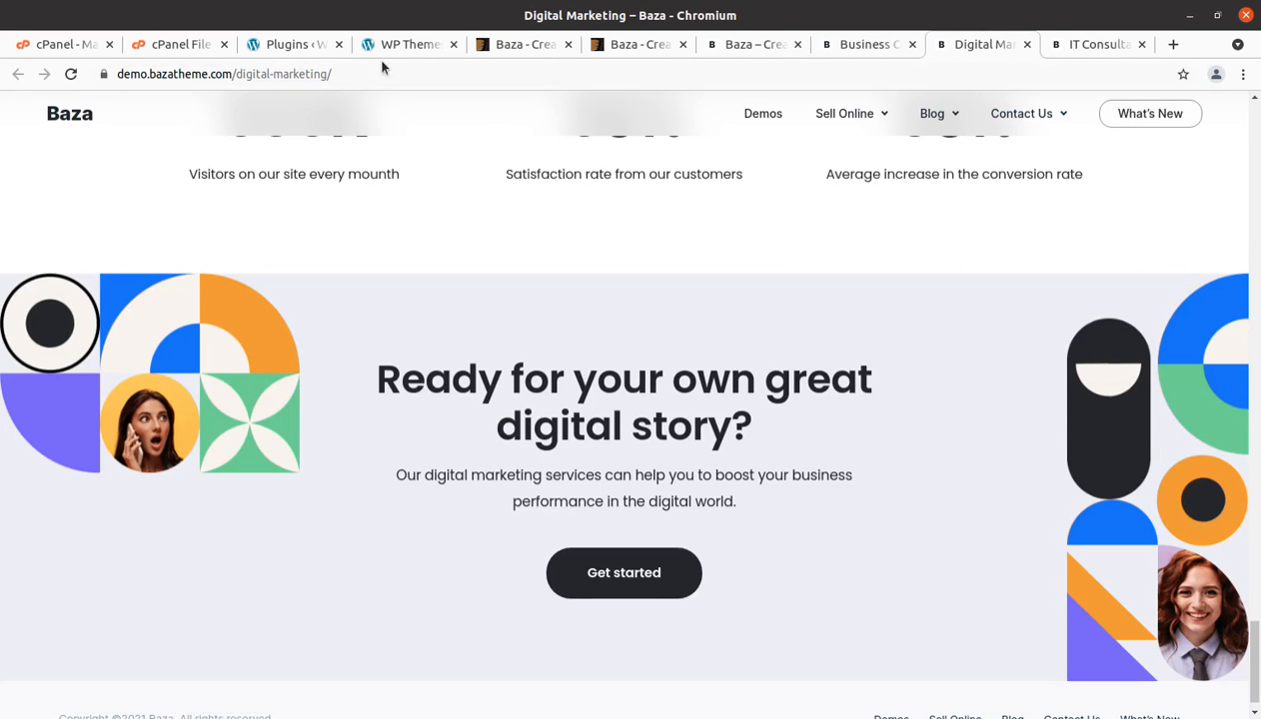
click(284, 48)
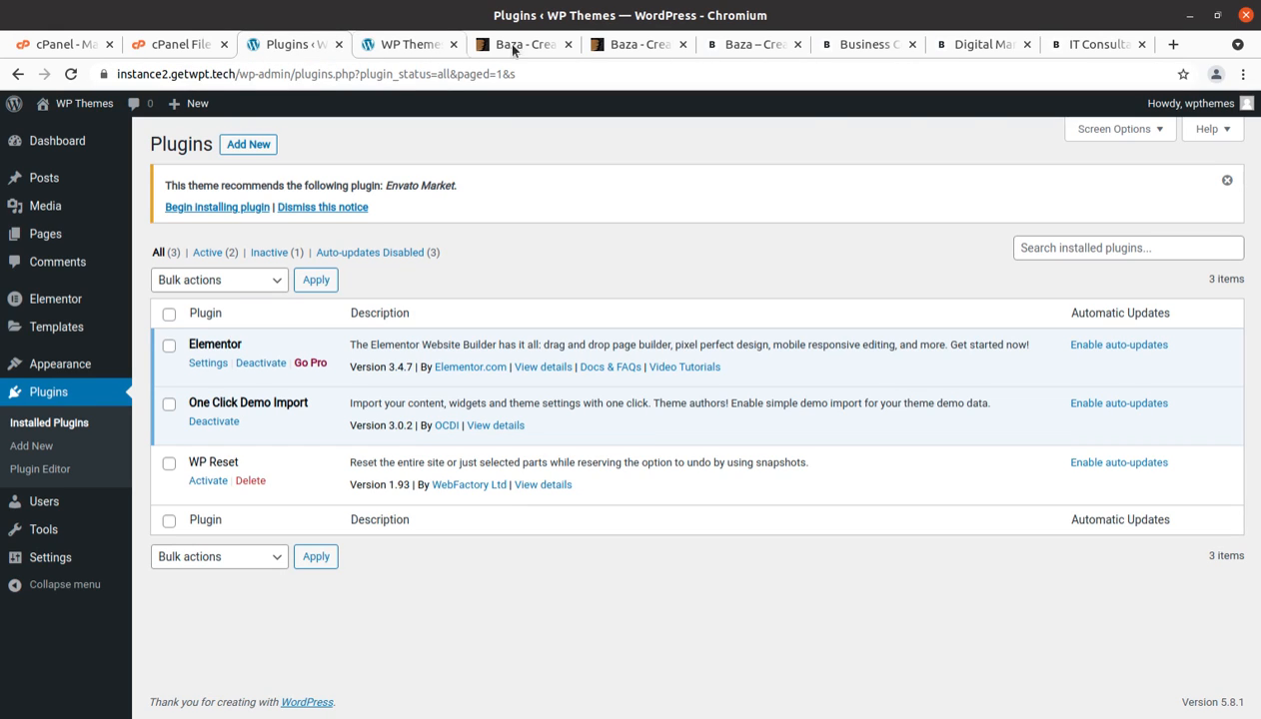
Look through the open Baza demo pages and the demo gallery in the ThemeForest preview, and return to the WordPress plugins page
click(744, 45)
click(869, 45)
click(984, 45)
click(1094, 45)
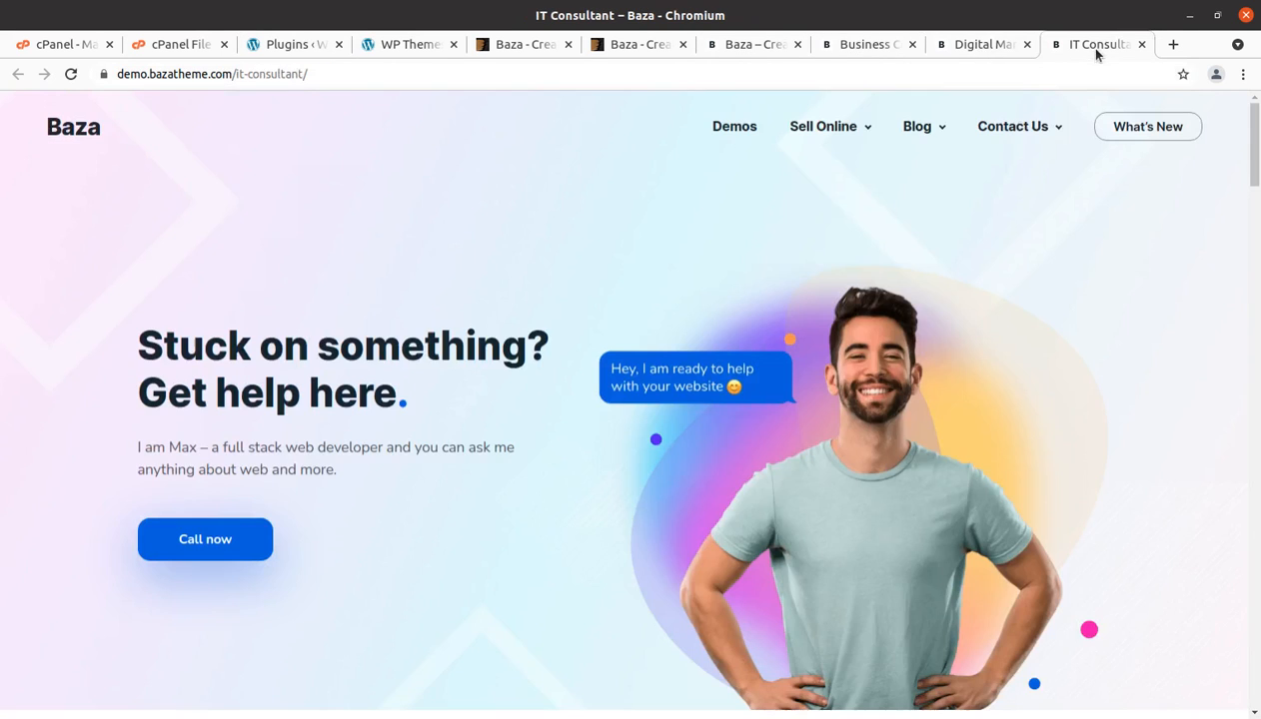
click(637, 44)
scroll(538, 208, down, 8)
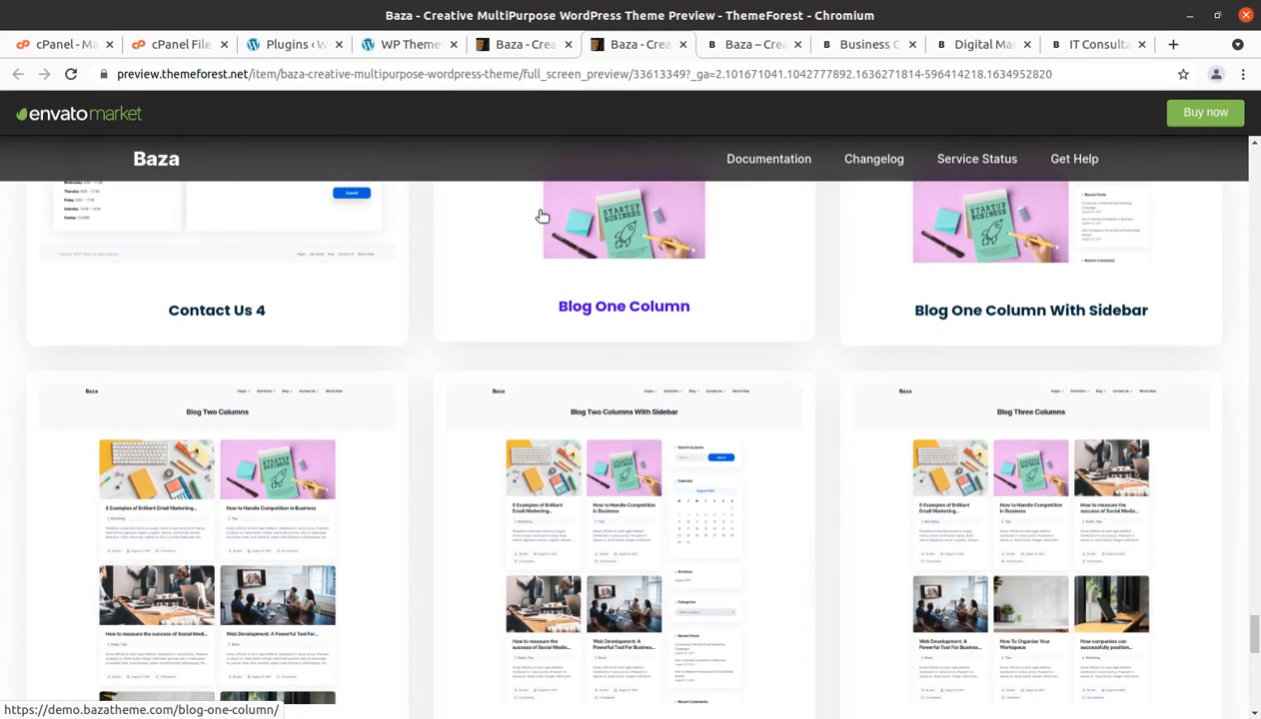
scroll(539, 216, up, 5)
click(289, 45)
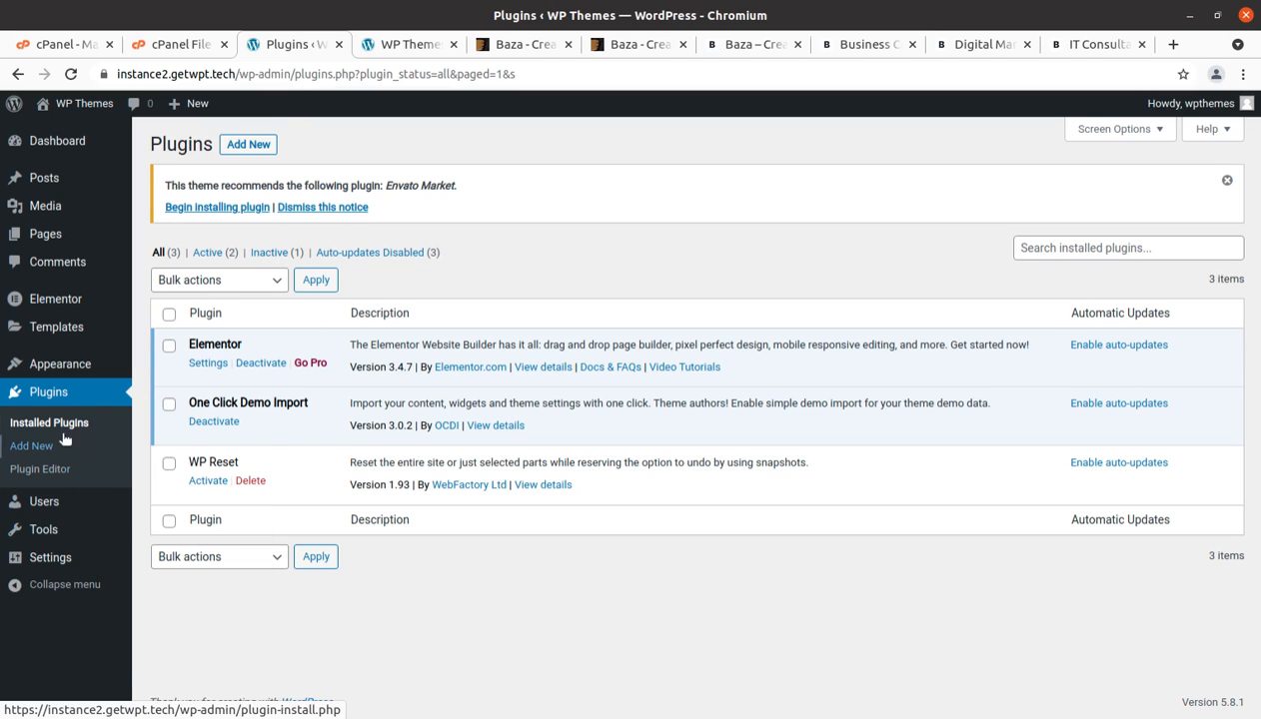
Open the Import Demo Data page for the Baza theme and look over its introduction and theme details
mouse_move(52, 367)
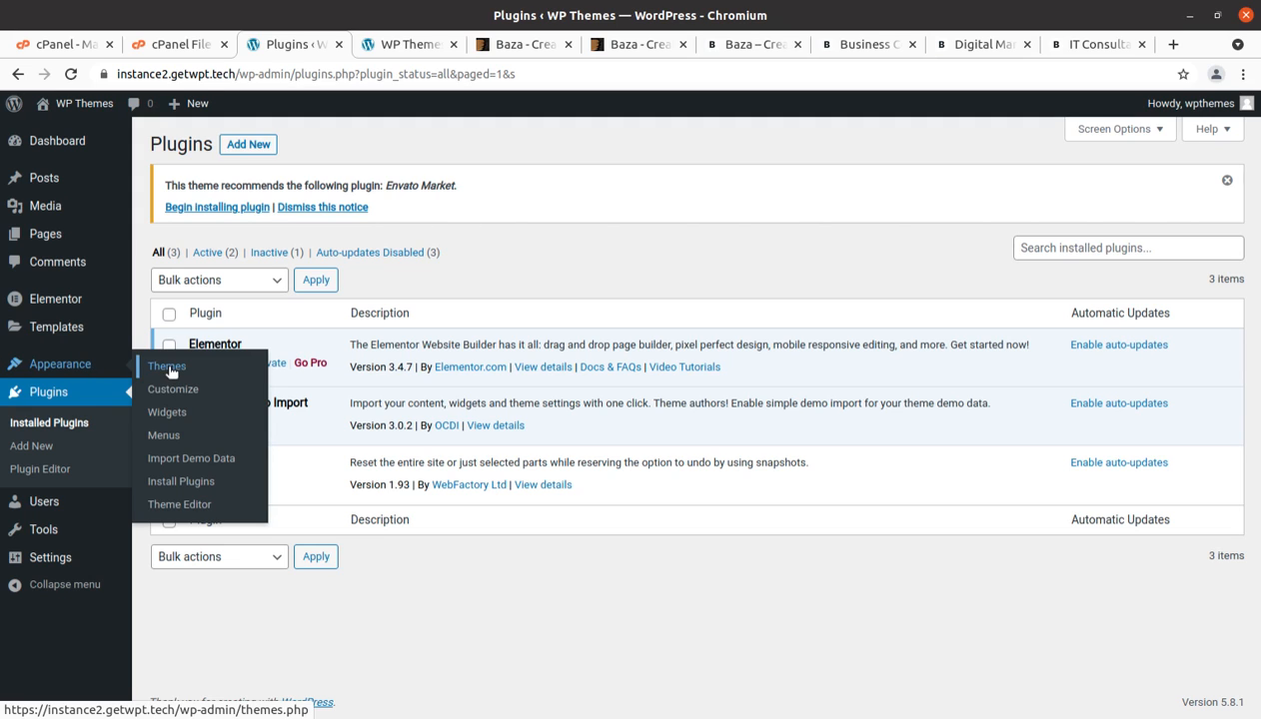
click(186, 461)
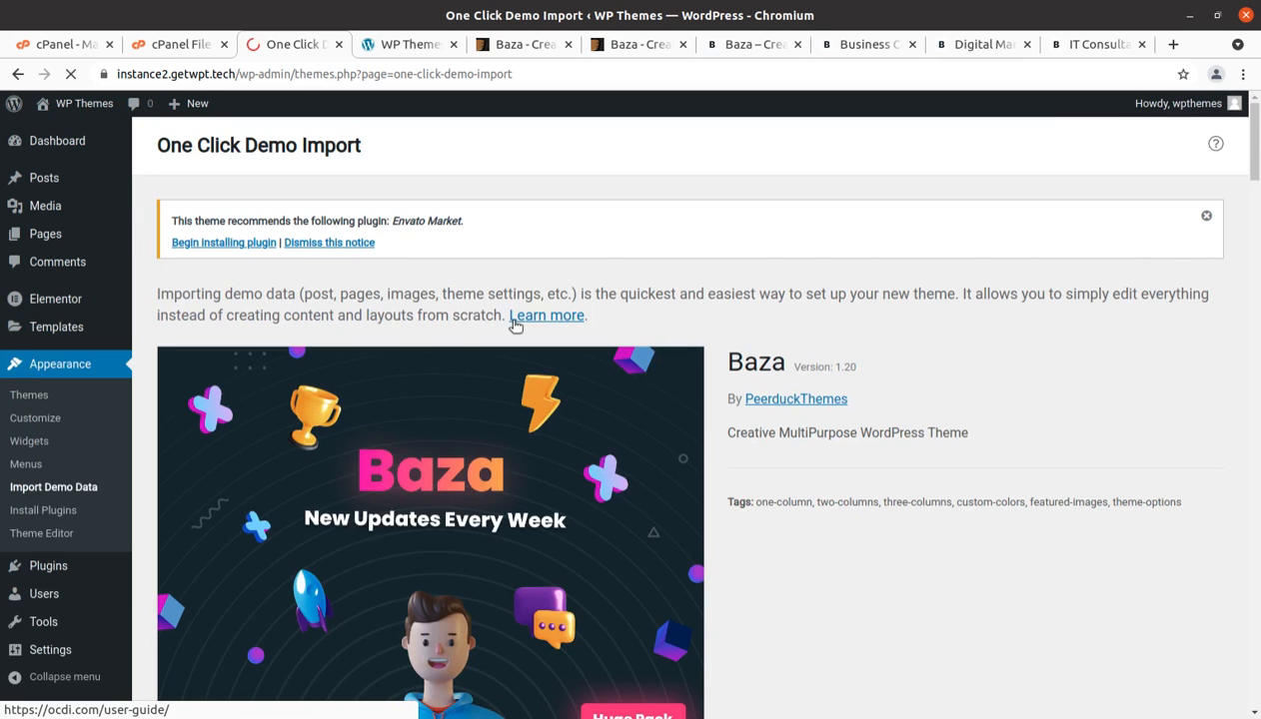
scroll(515, 322, down, 2)
scroll(386, 403, down, 2)
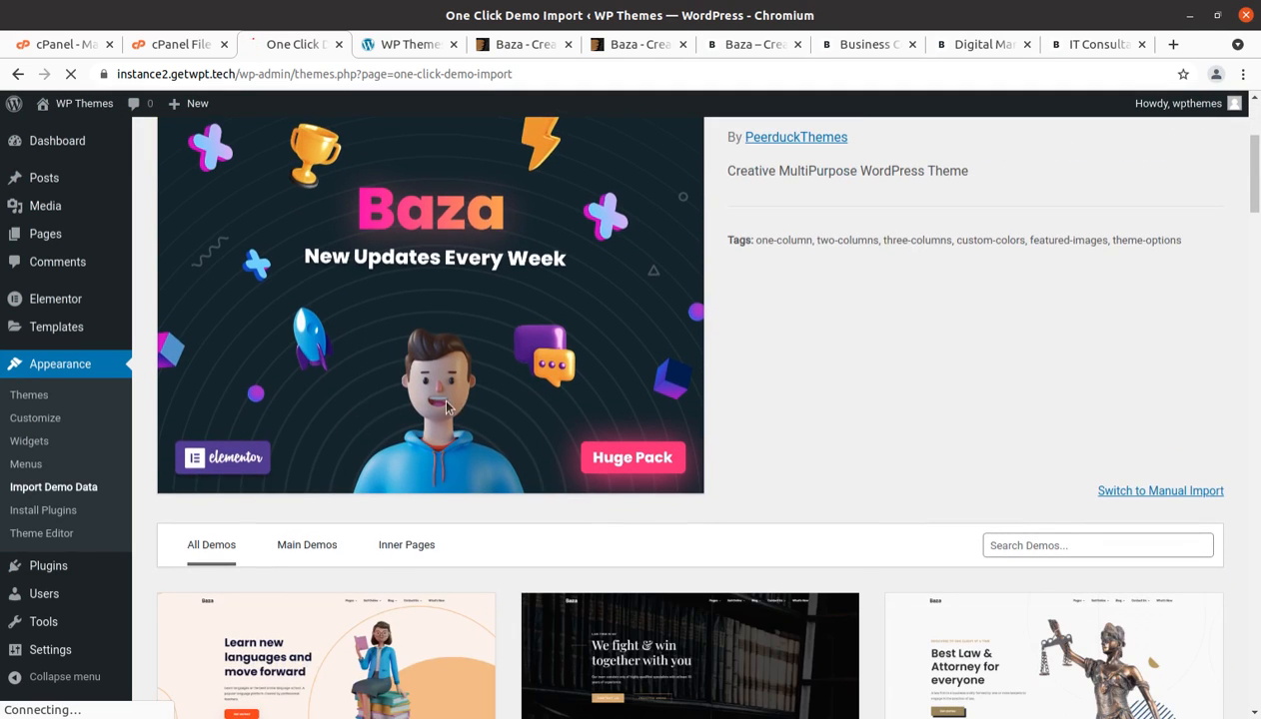
scroll(388, 413, up, 4)
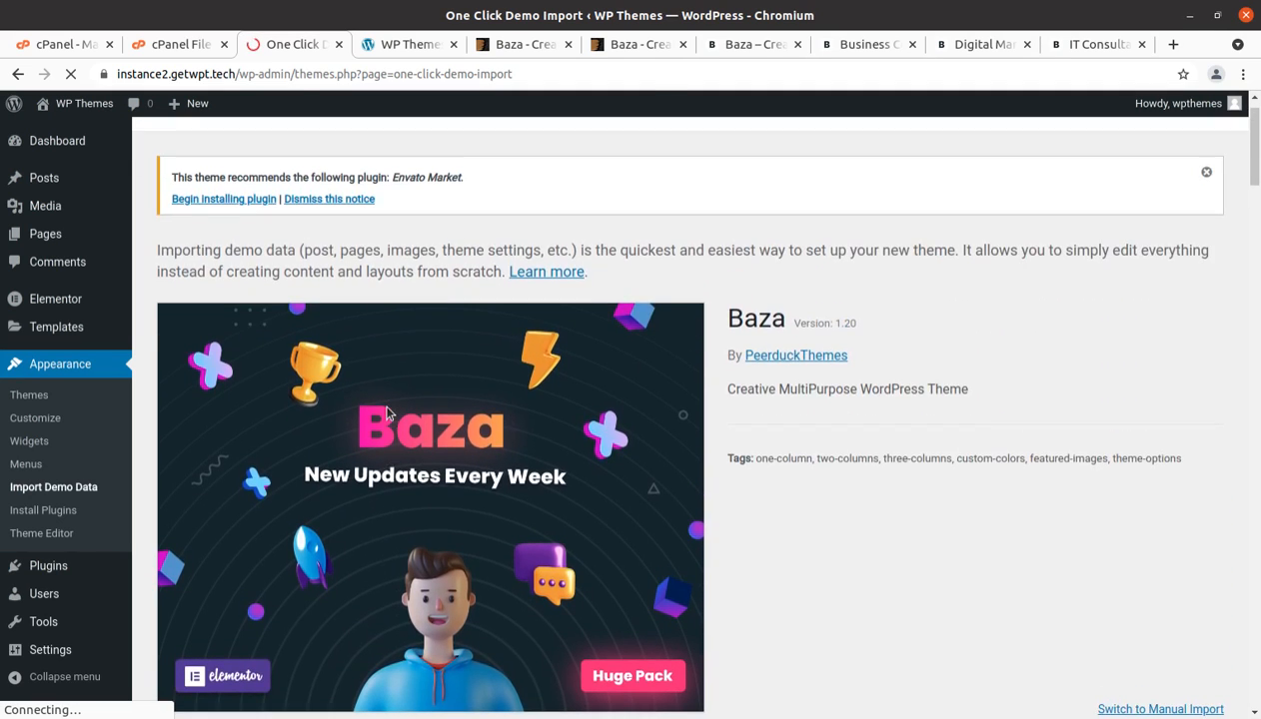
Examine the Baza demos available for import, from the main website demos to the inner page layouts
scroll(386, 414, down, 2)
scroll(388, 414, down, 7)
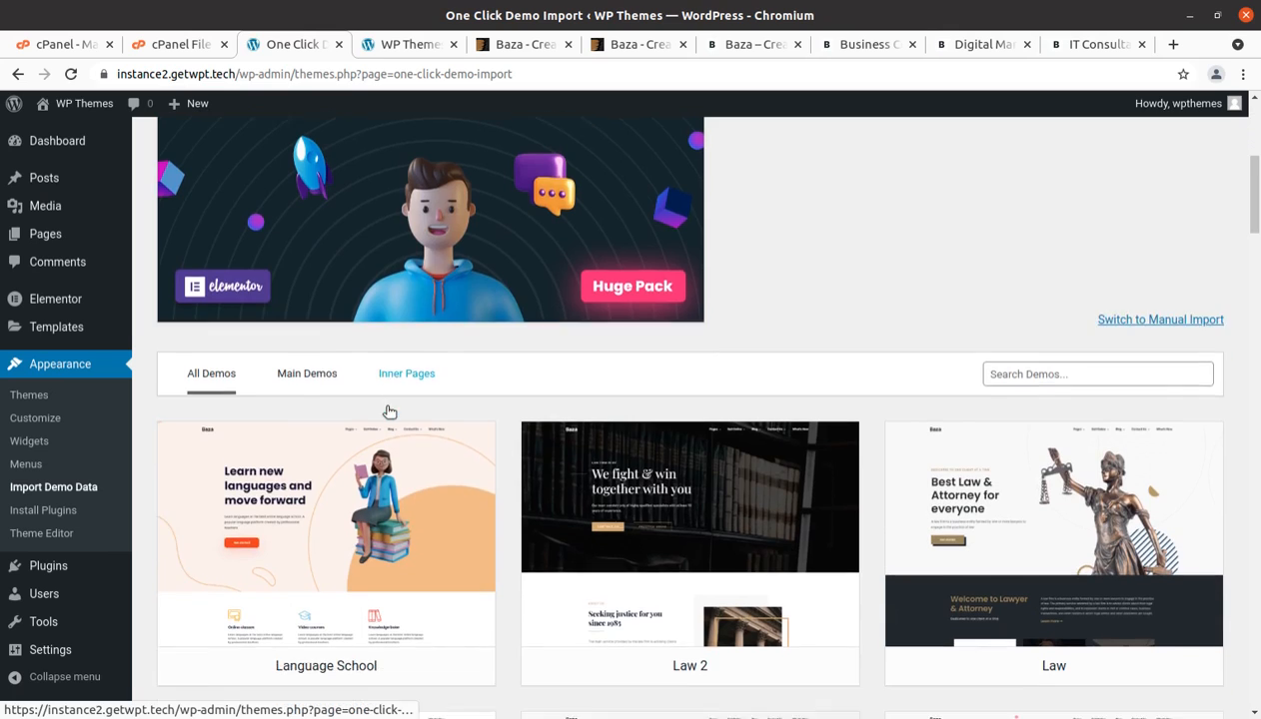
scroll(388, 413, down, 3)
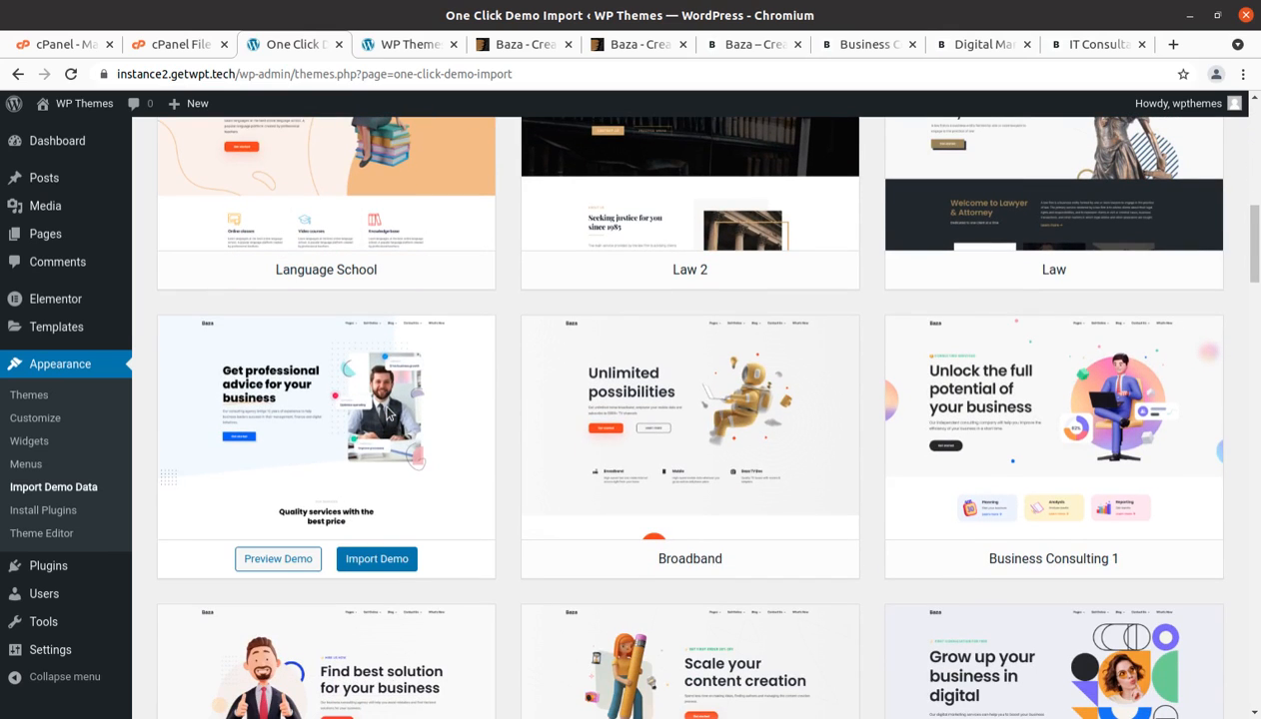
scroll(390, 415, up, 4)
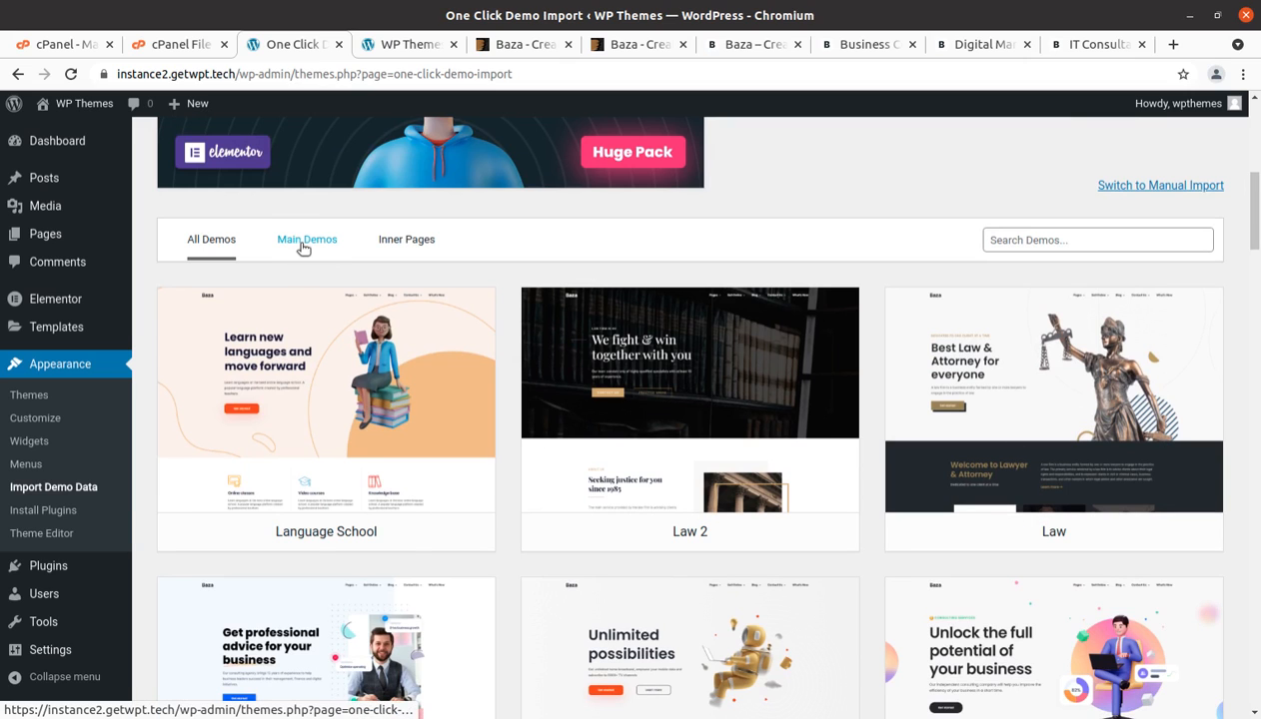
scroll(489, 358, down, 5)
scroll(490, 359, up, 4)
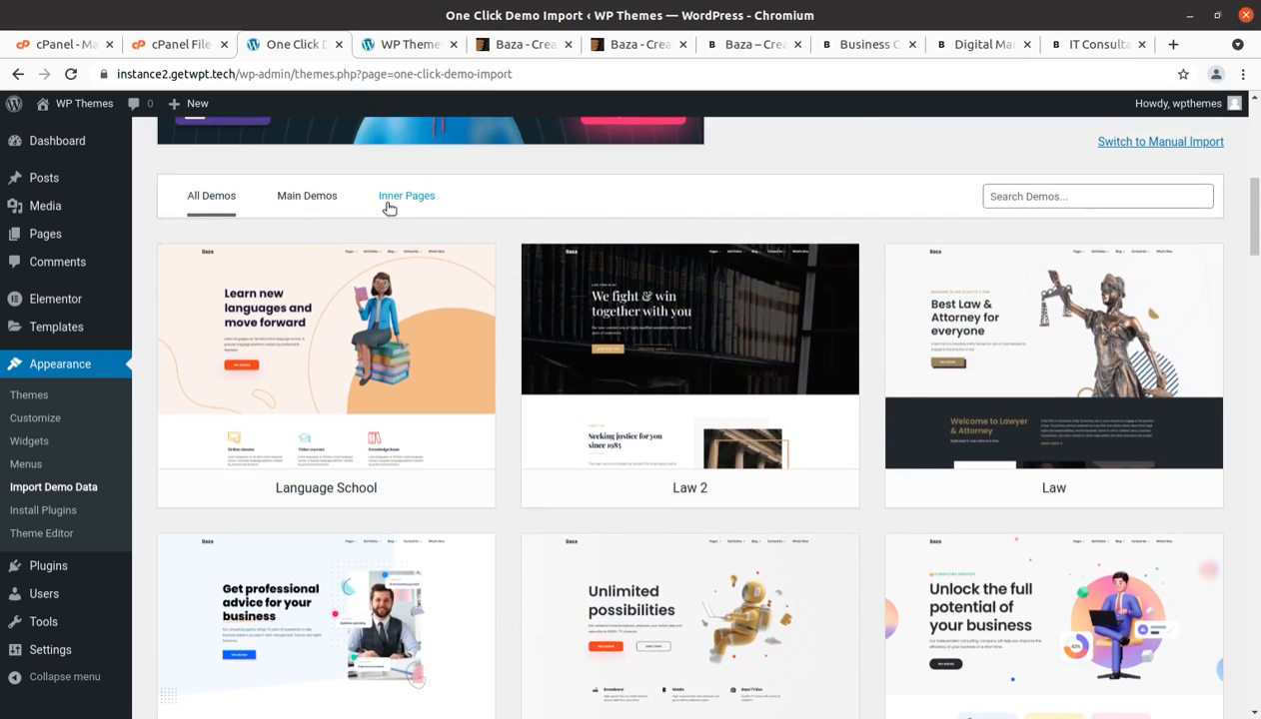
scroll(979, 322, down, 5)
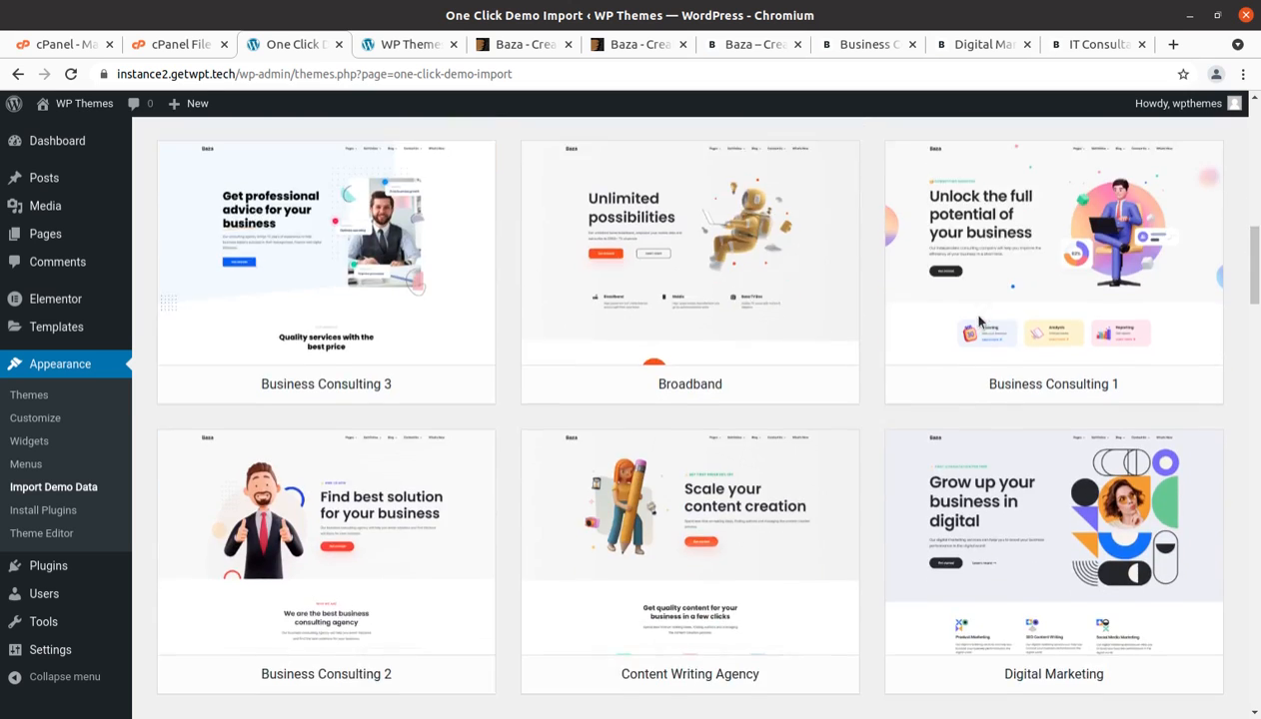
scroll(979, 321, down, 5)
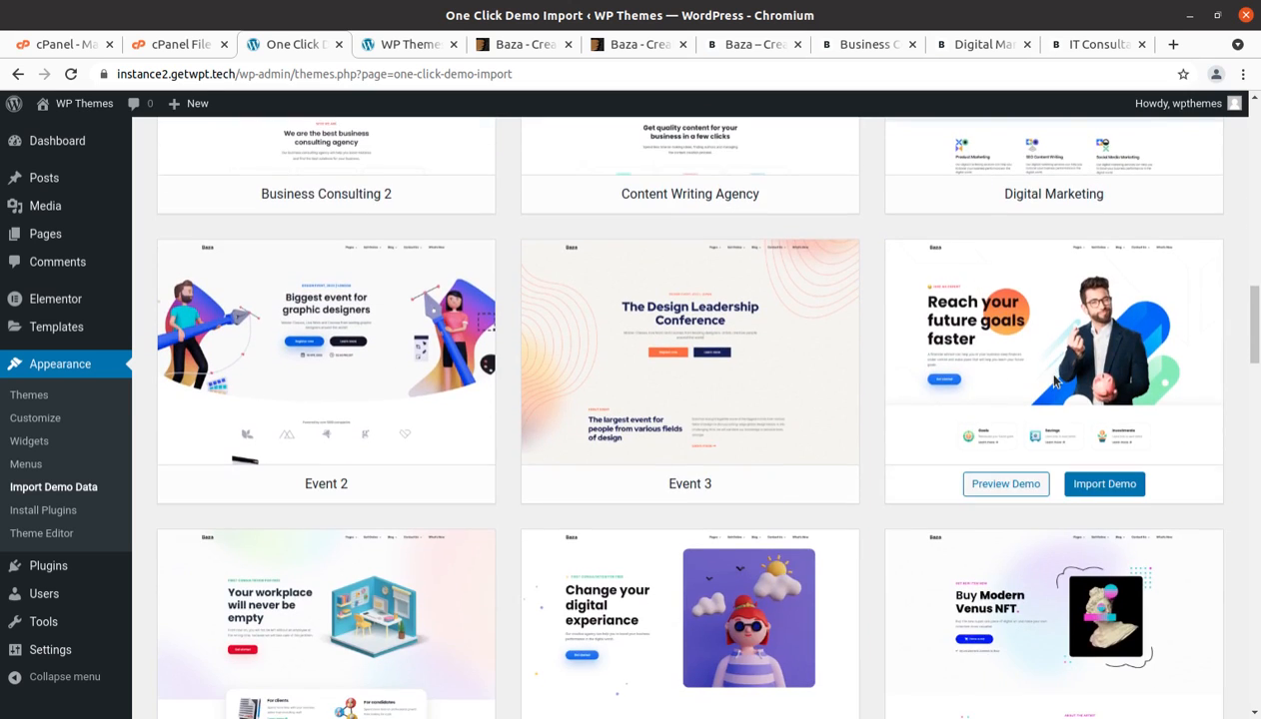
scroll(1054, 380, down, 7)
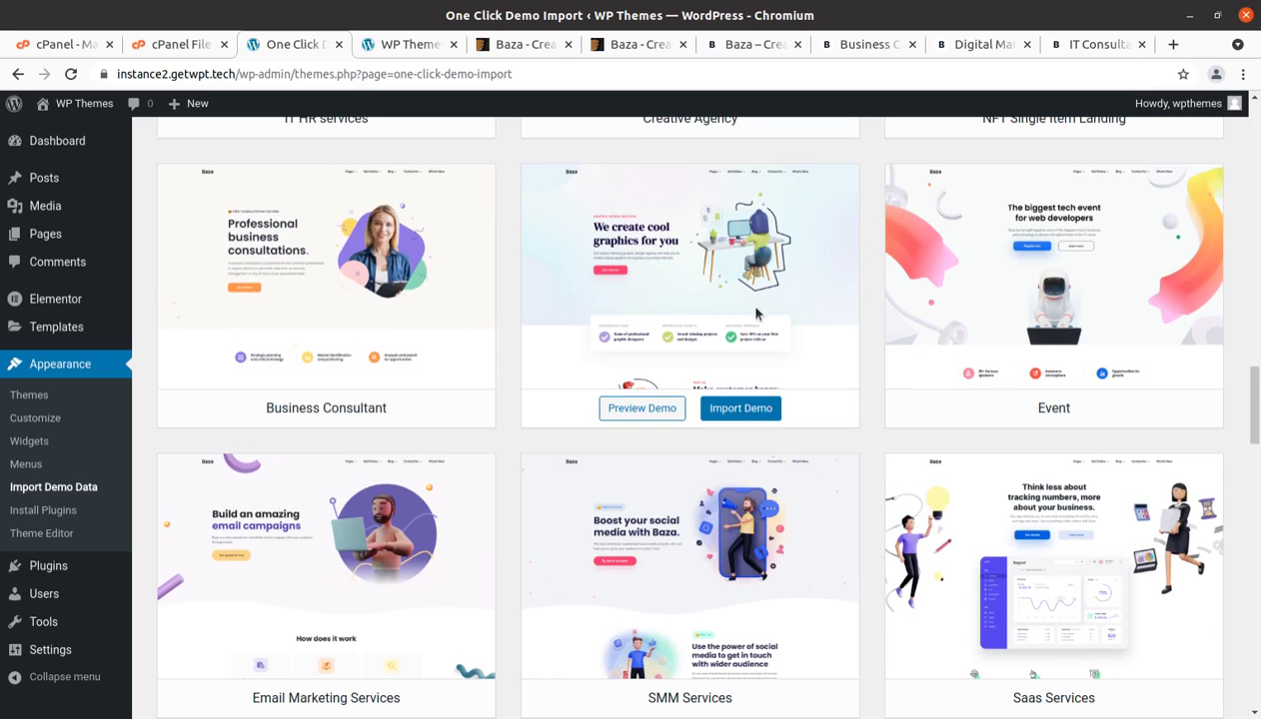
scroll(642, 492, down, 8)
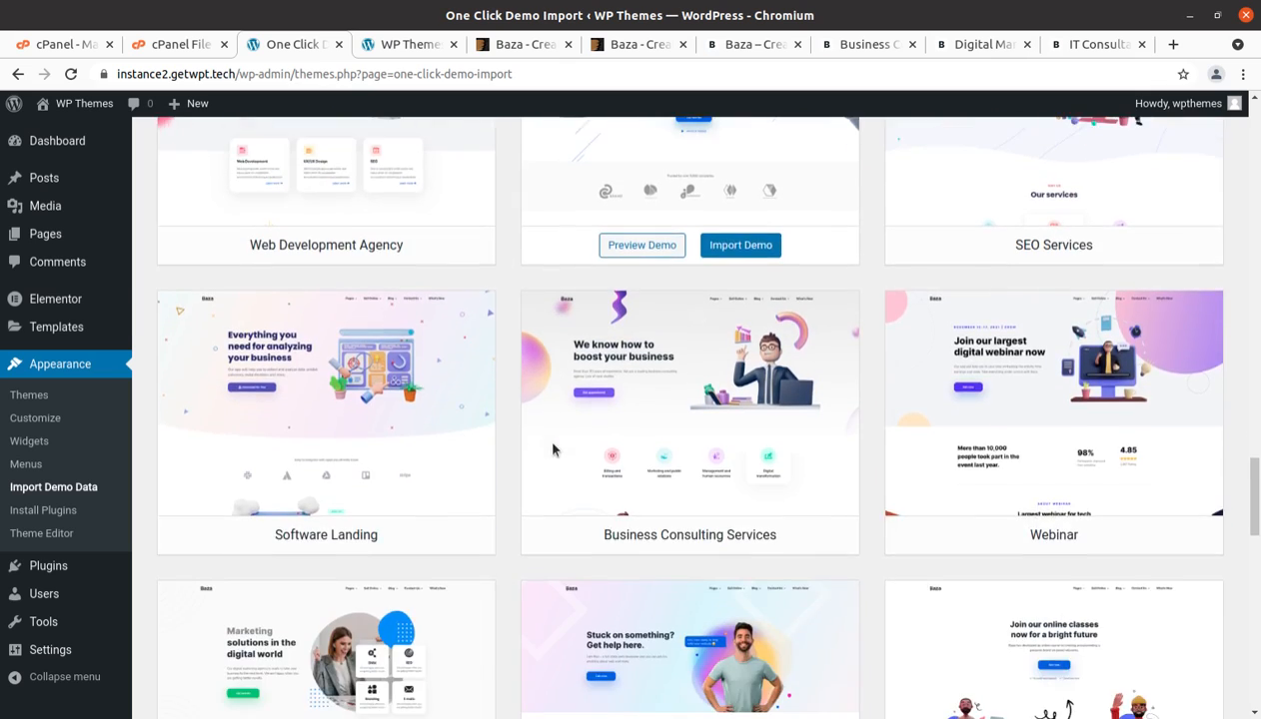
scroll(551, 450, down, 9)
scroll(551, 450, up, 4)
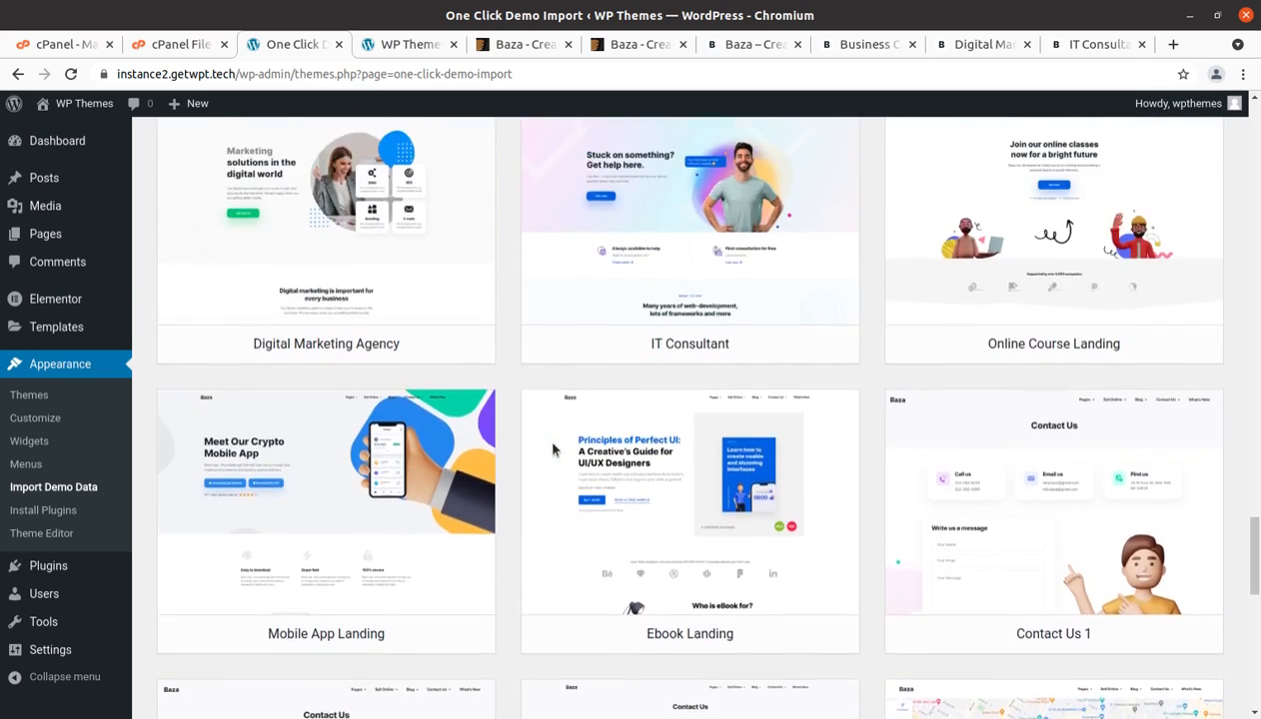
scroll(551, 449, up, 20)
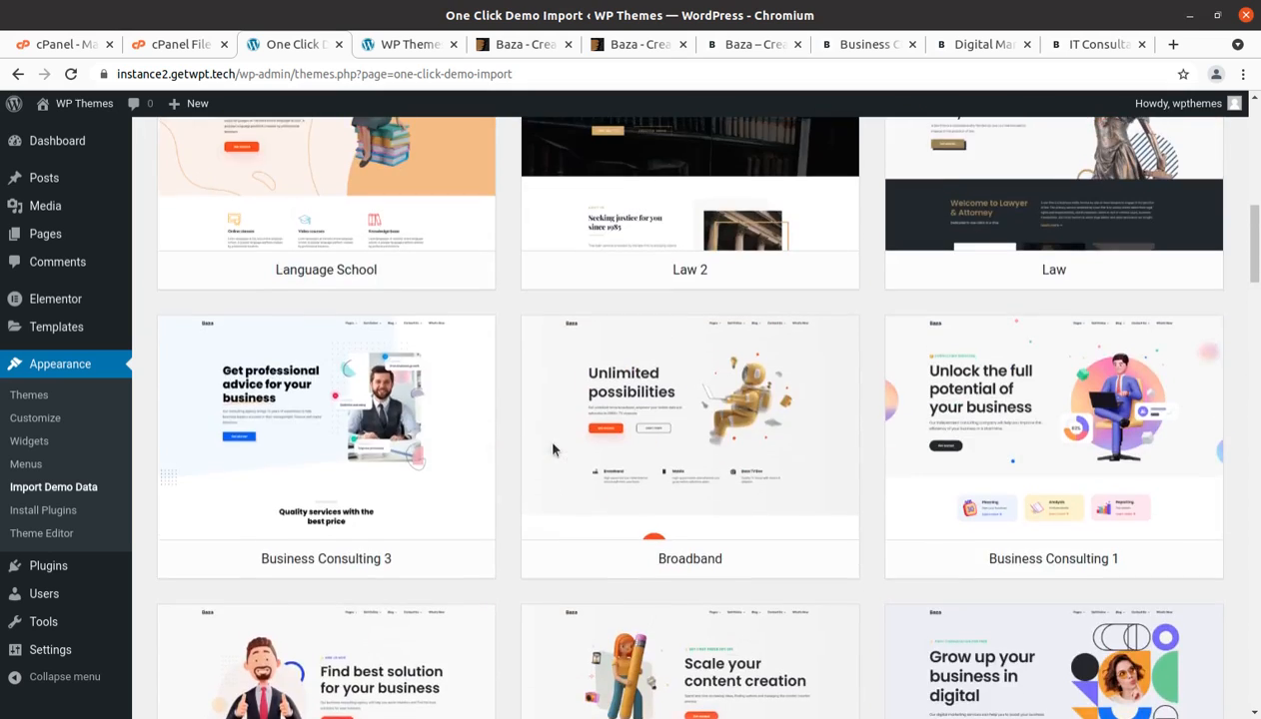
Filter the Baza demo list to Main Demos and look at the first demos shown
scroll(553, 449, up, 8)
scroll(368, 483, down, 2)
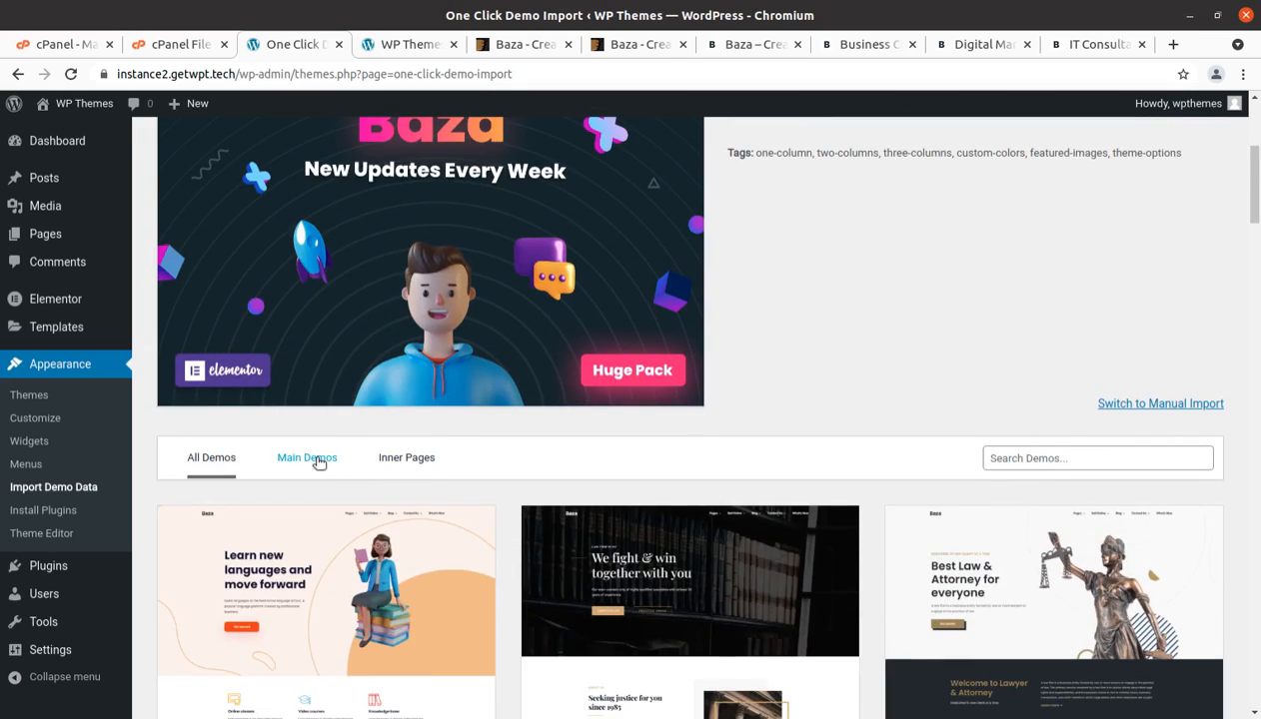
click(318, 463)
scroll(734, 456, down, 2)
mouse_move(280, 517)
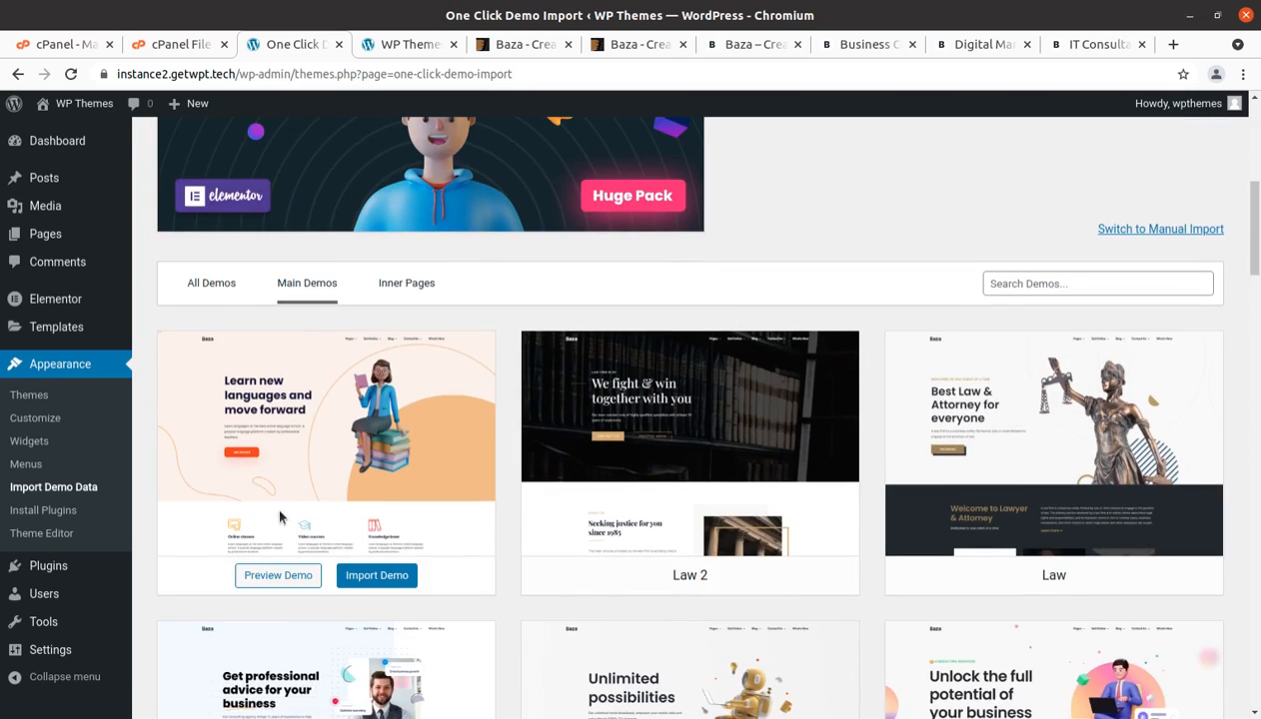
scroll(1259, 484, down, 3)
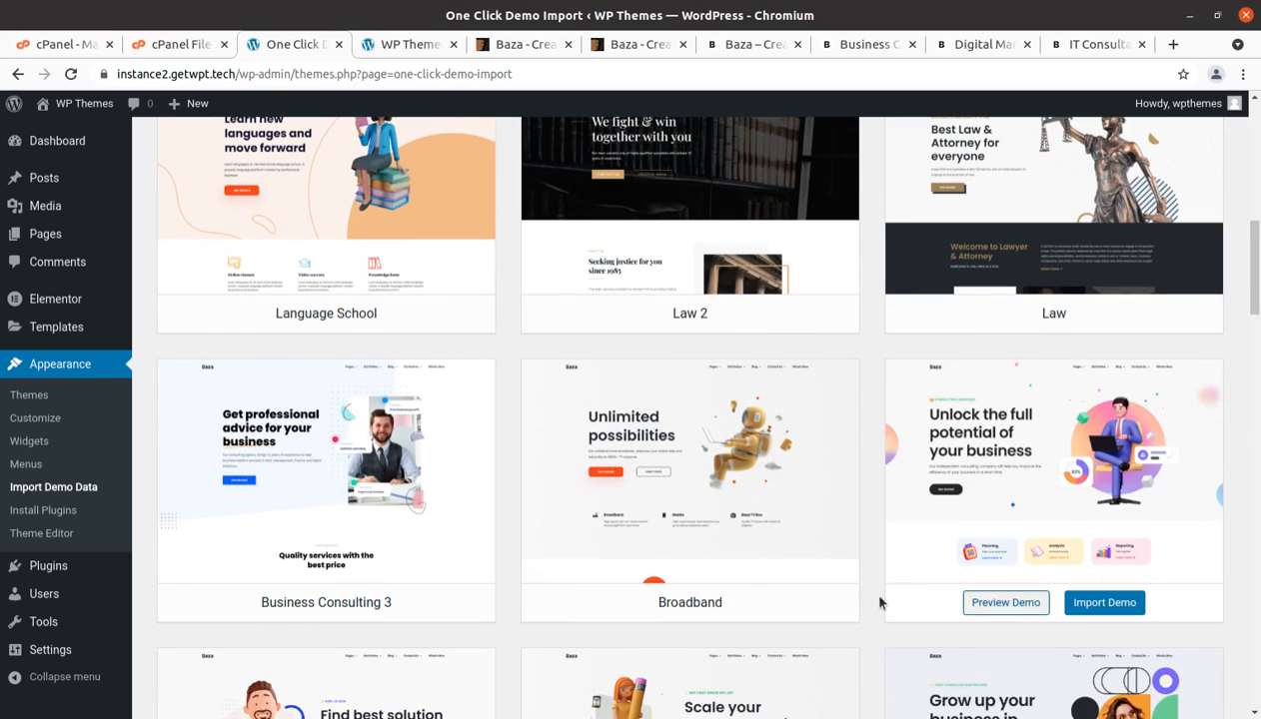
Look through the main demos, from the Business Consulting variants to Content Writing Agency and Digital Marketing
mouse_move(1063, 517)
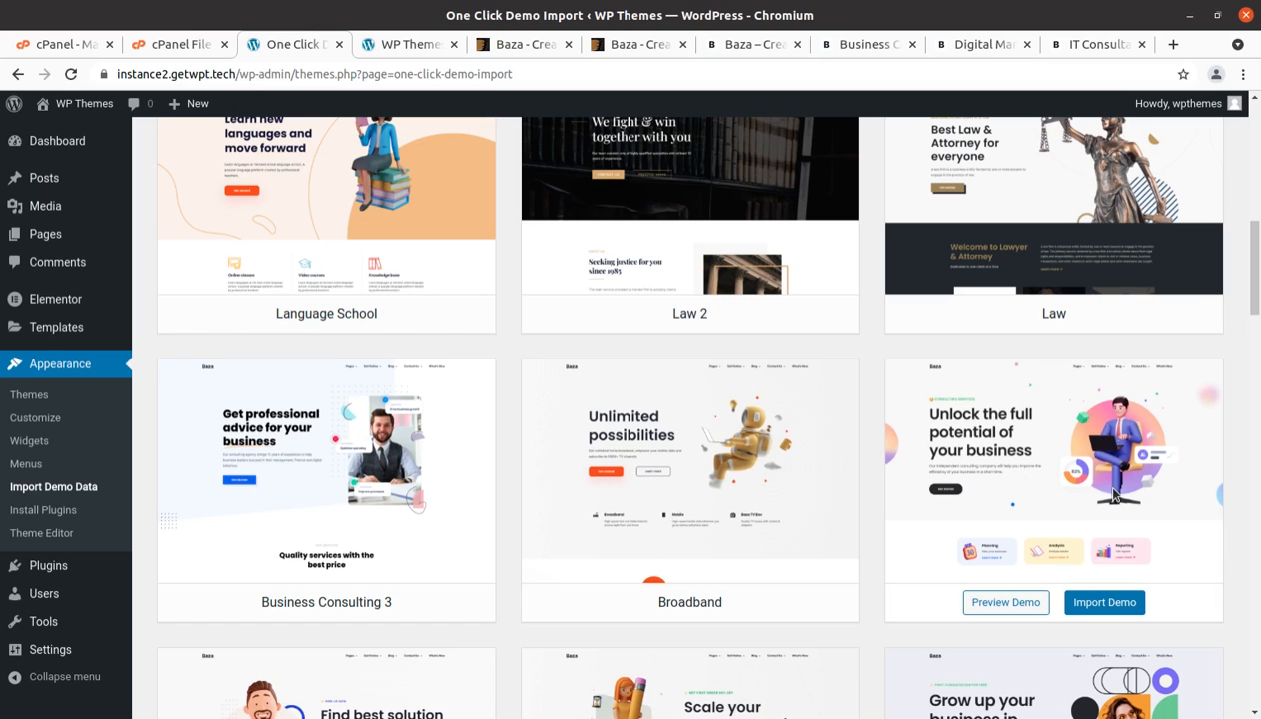
scroll(1077, 467, down, 1)
mouse_move(1074, 423)
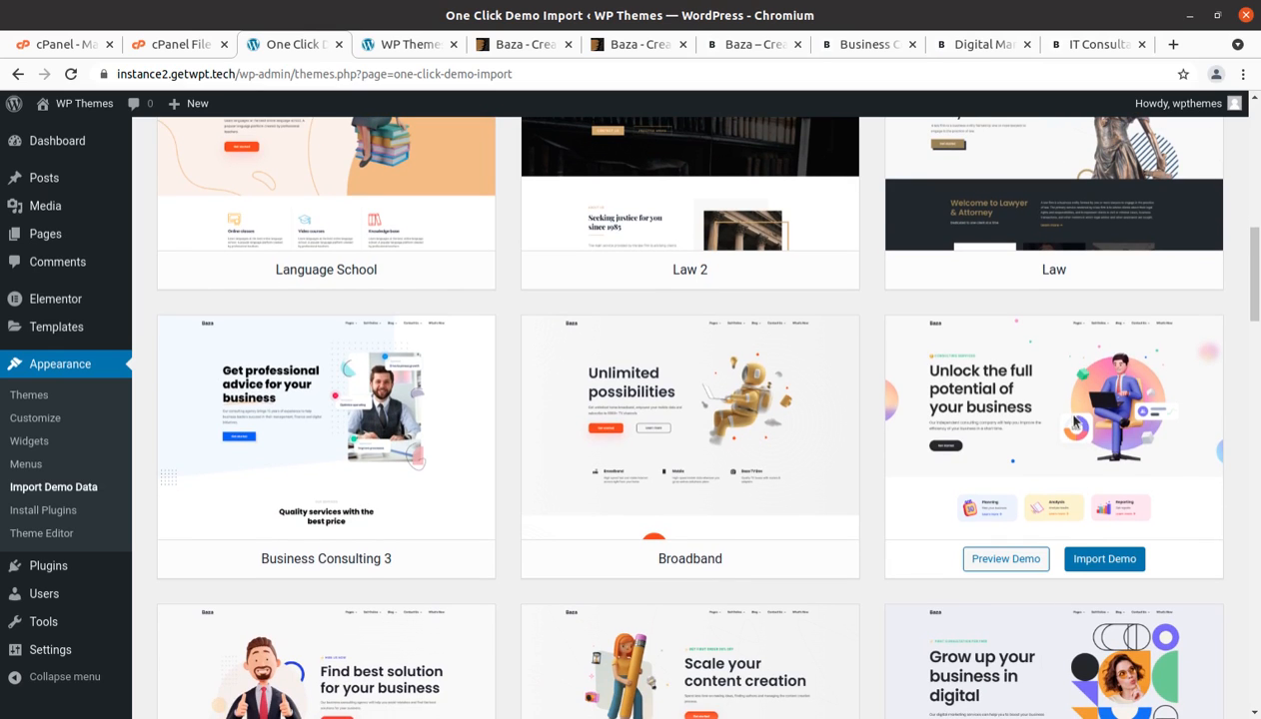
scroll(1061, 491, down, 5)
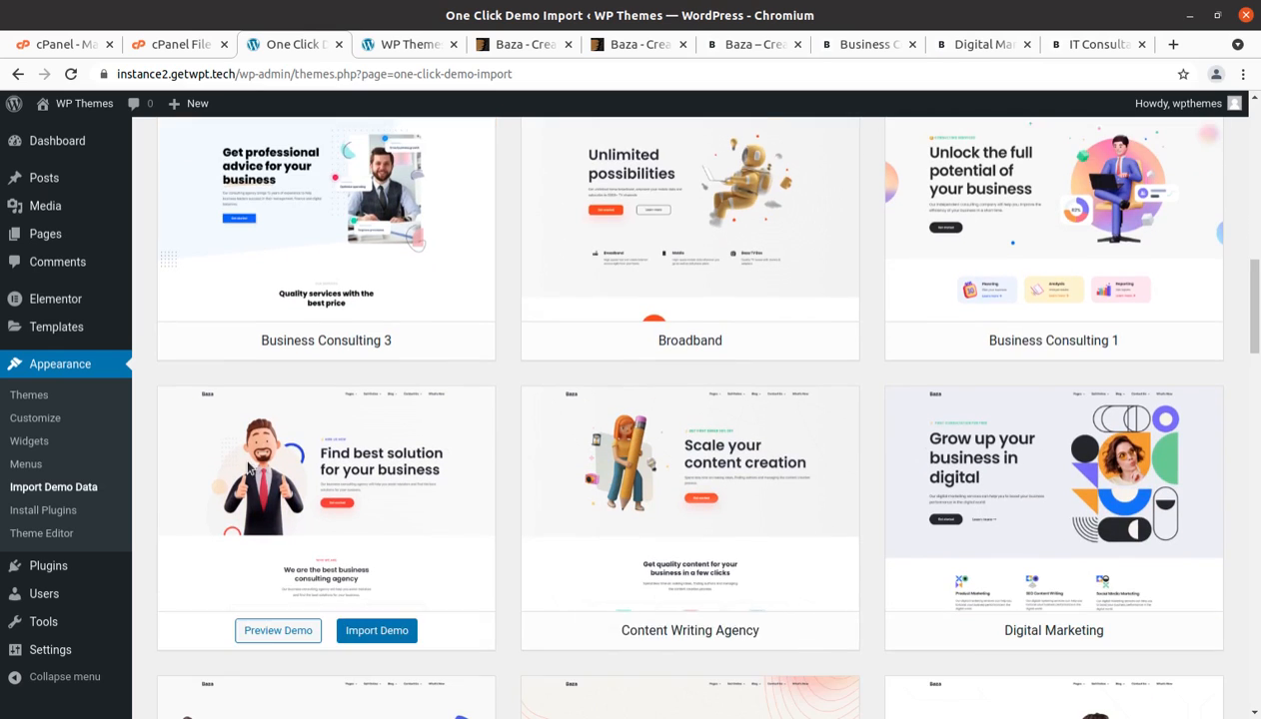
scroll(929, 393, up, 4)
scroll(931, 396, down, 3)
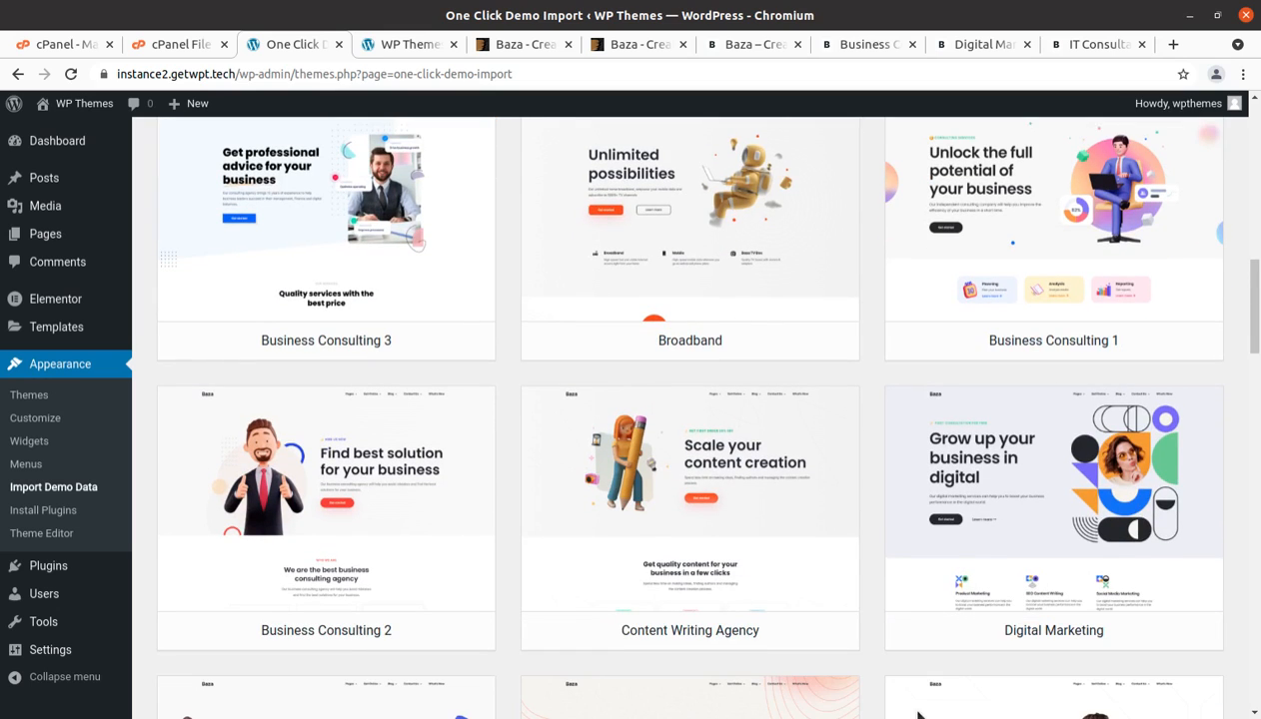
mouse_move(1063, 569)
scroll(1109, 492, down, 1)
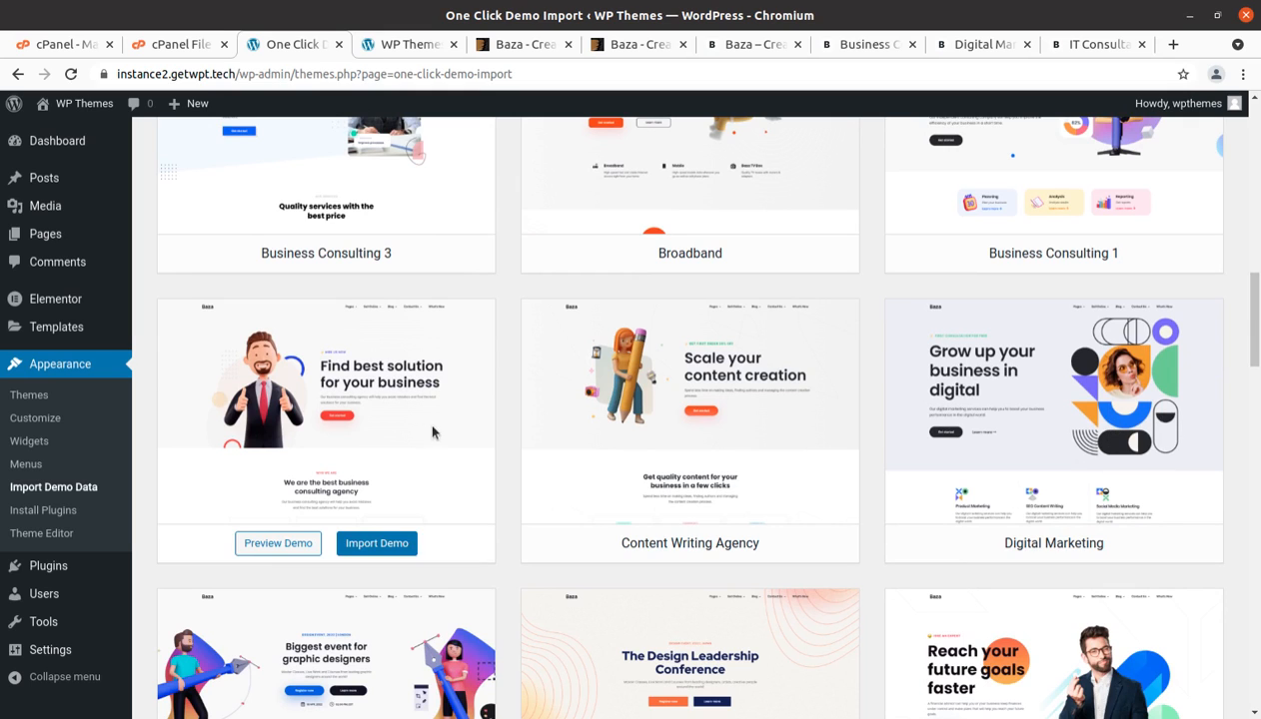
scroll(1086, 433, down, 1)
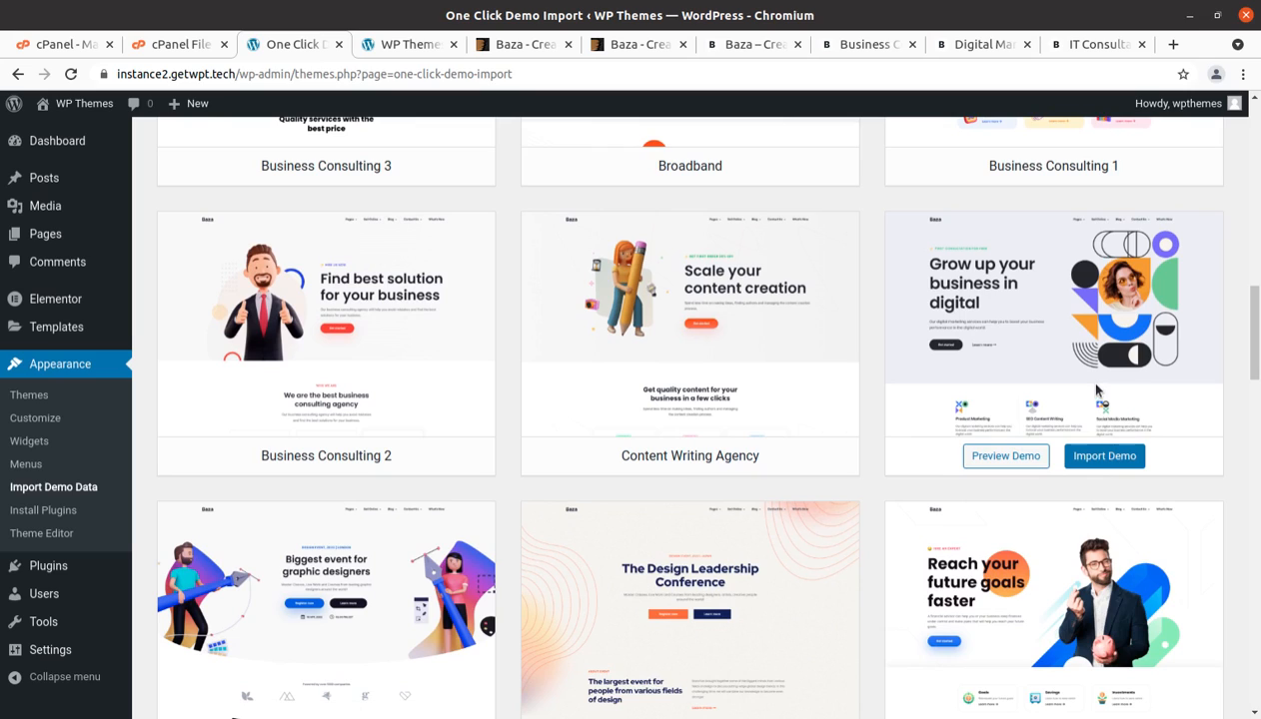
Import the Digital Marketing demo without selecting the recommended WPForms, All in One SEO and MonsterInsights plugins
click(1086, 462)
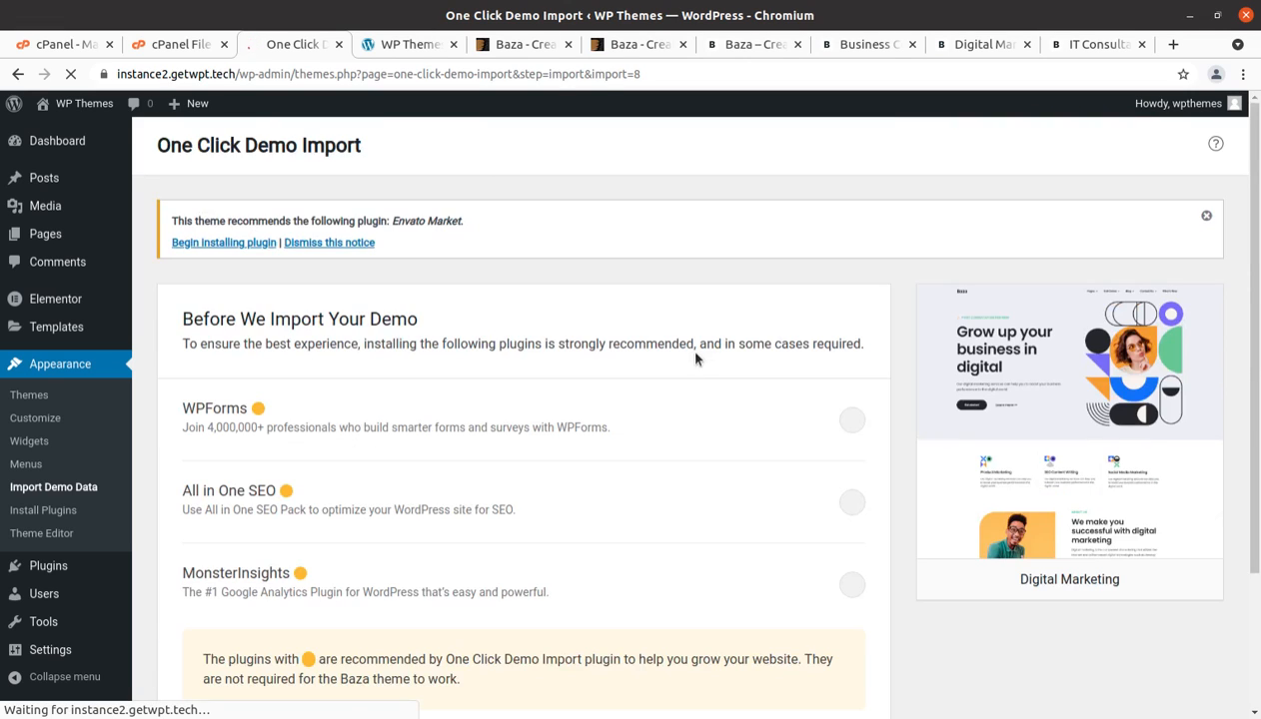
scroll(625, 386, down, 3)
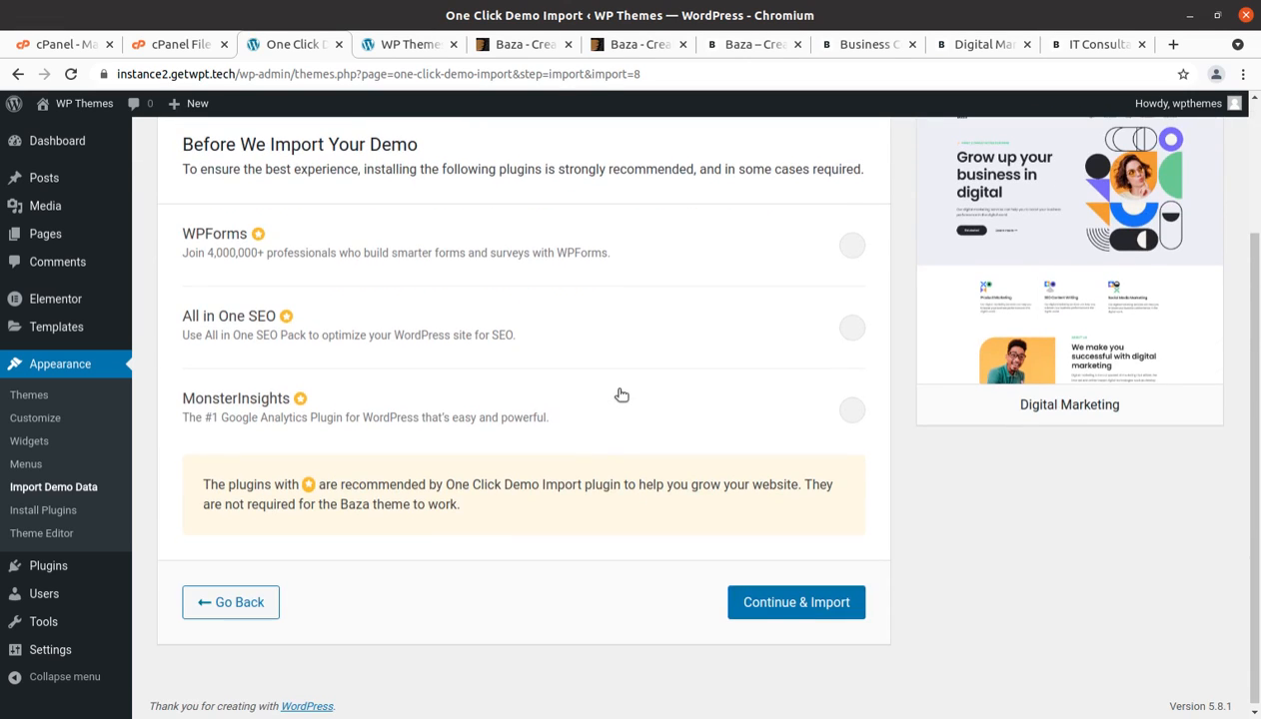
scroll(622, 396, up, 1)
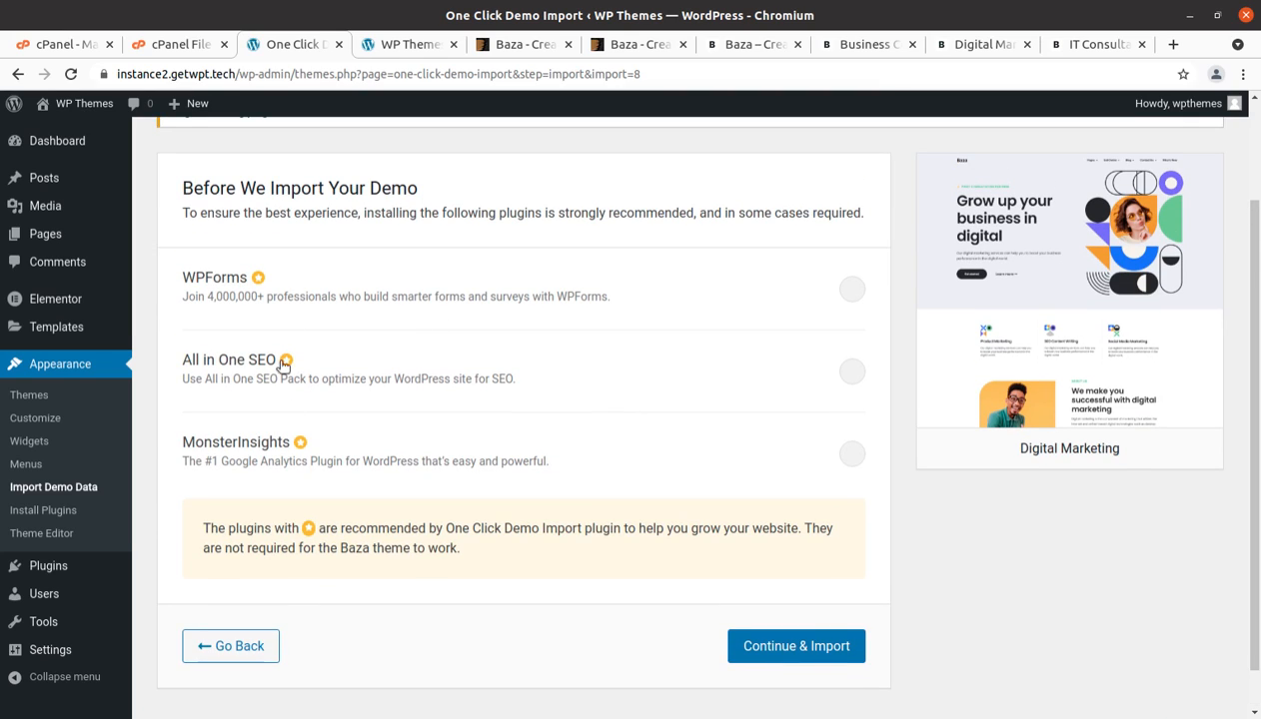
click(804, 659)
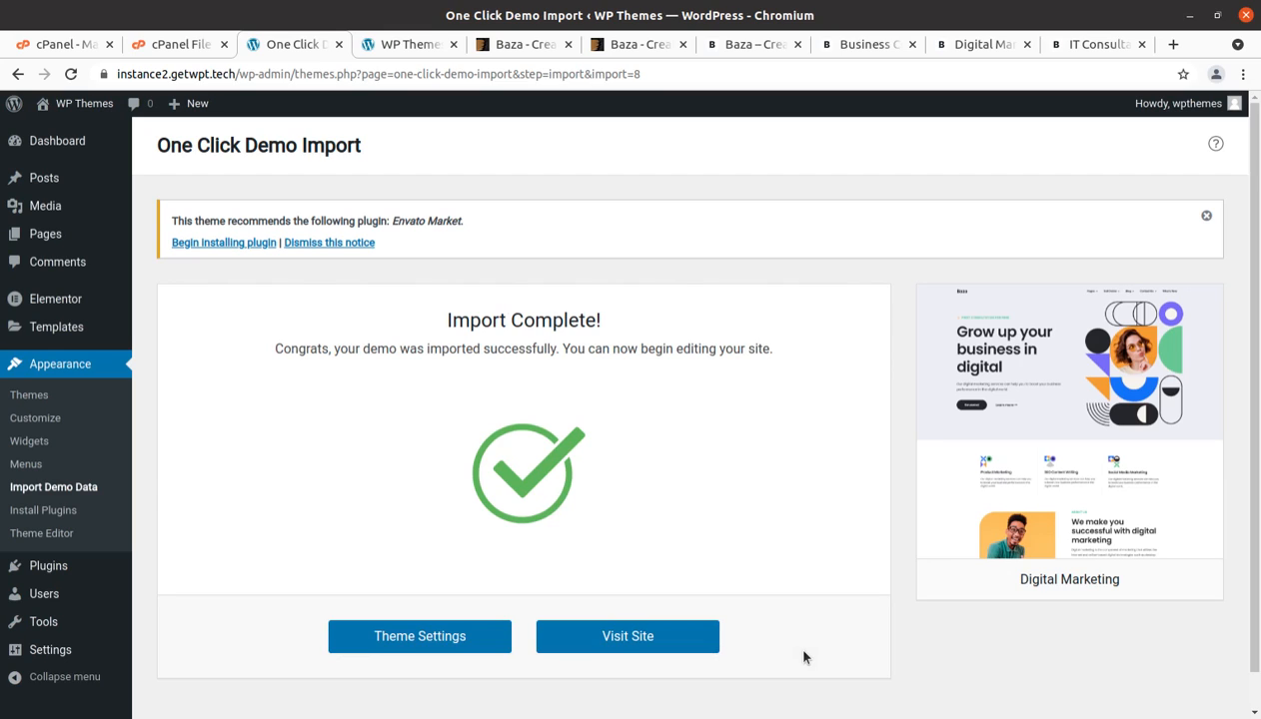
Open the WordPress dashboard in the site's browser tab and check the imported images in the Media Library in a separate tab
click(398, 46)
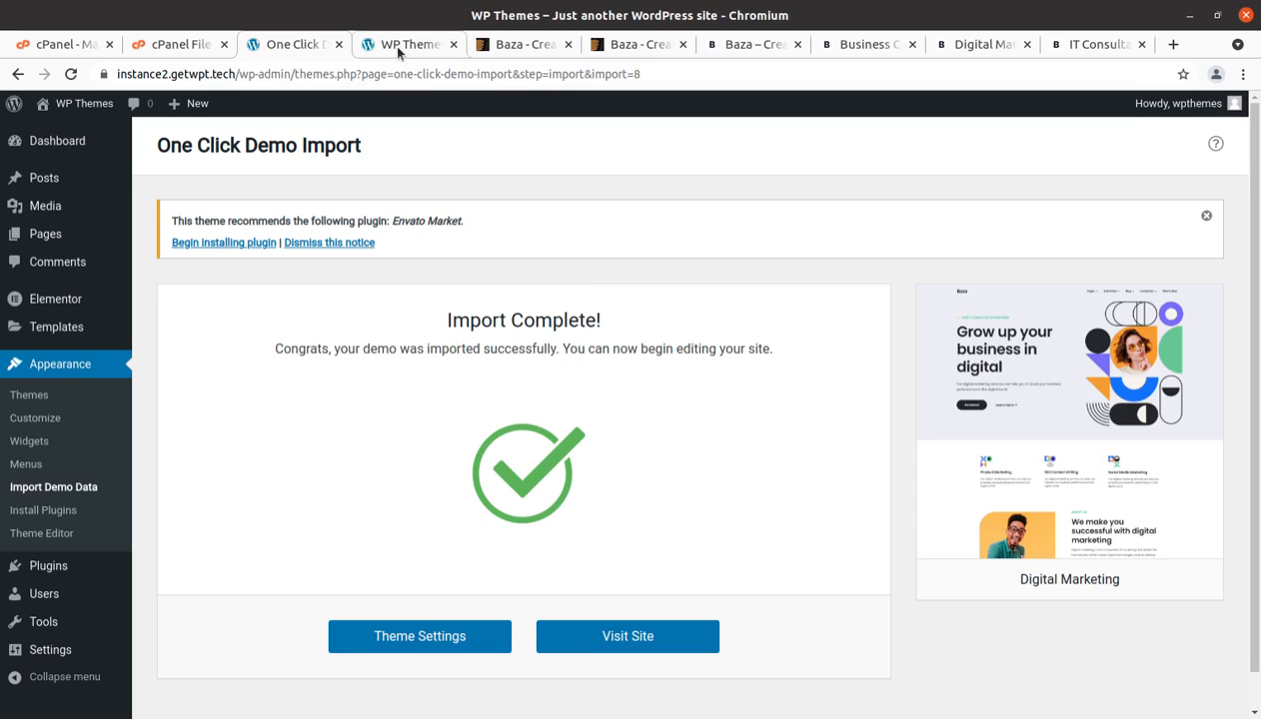
mouse_move(79, 105)
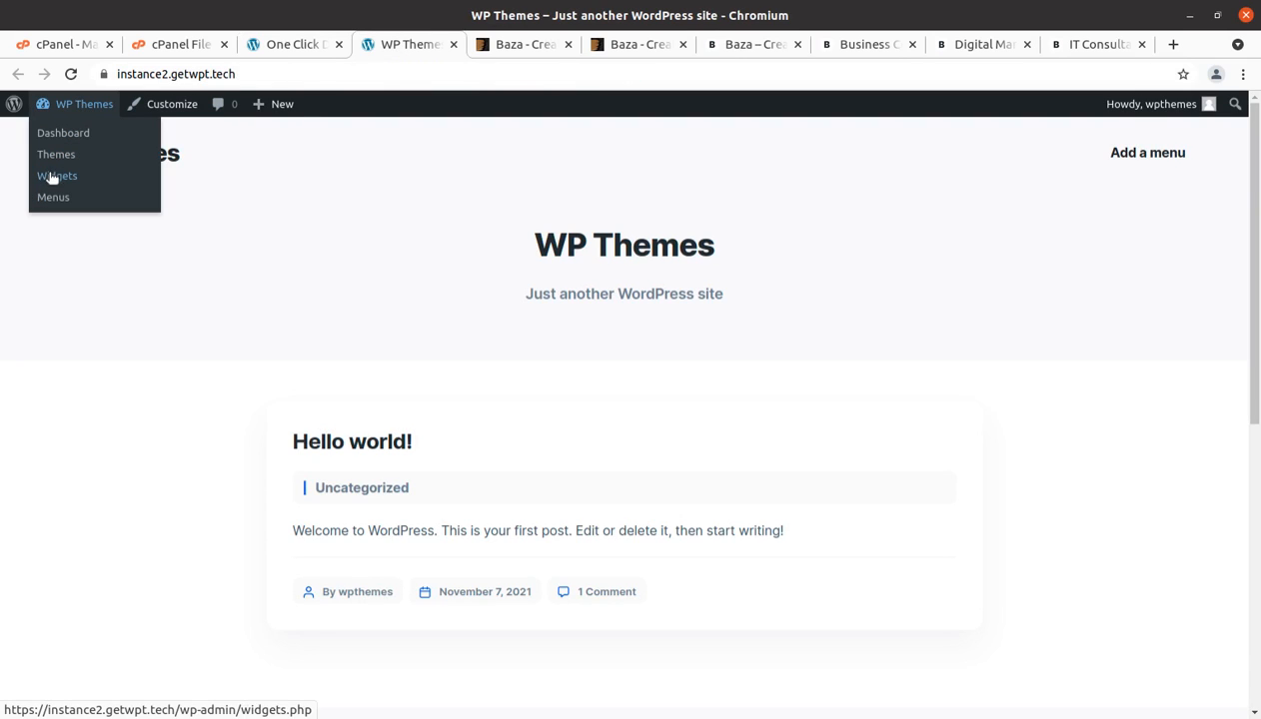
click(54, 140)
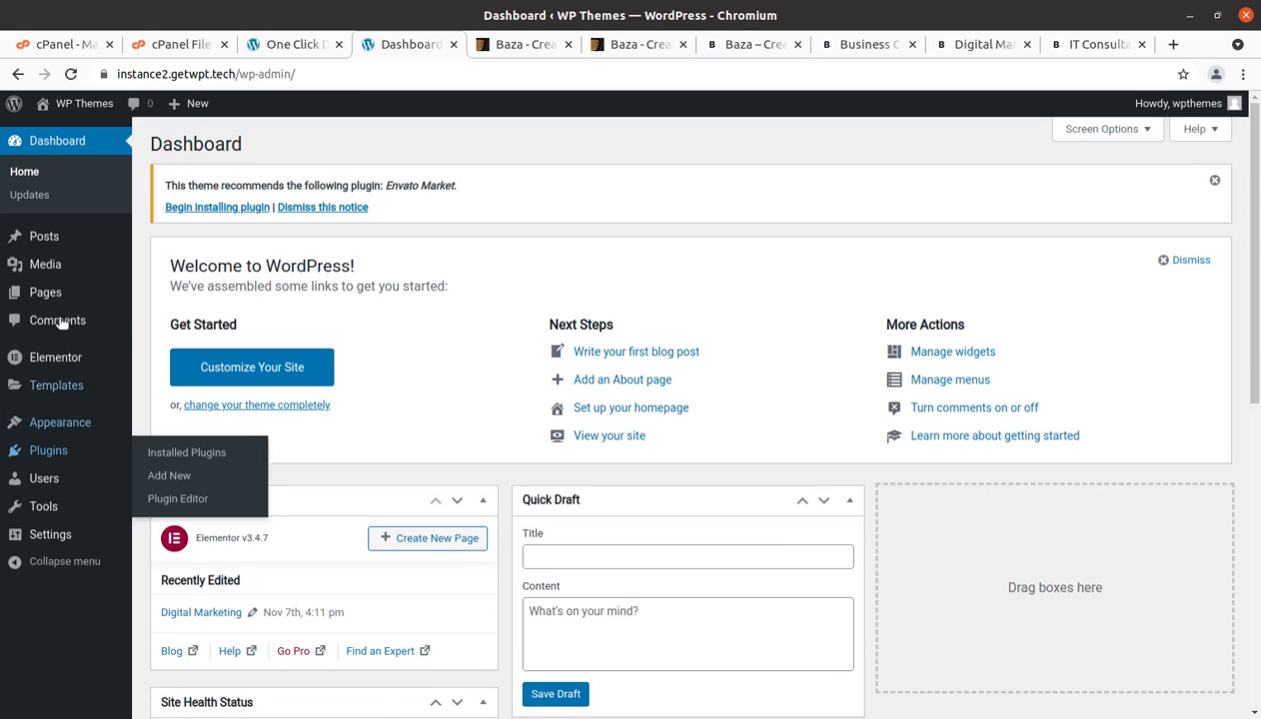
mouse_move(48, 296)
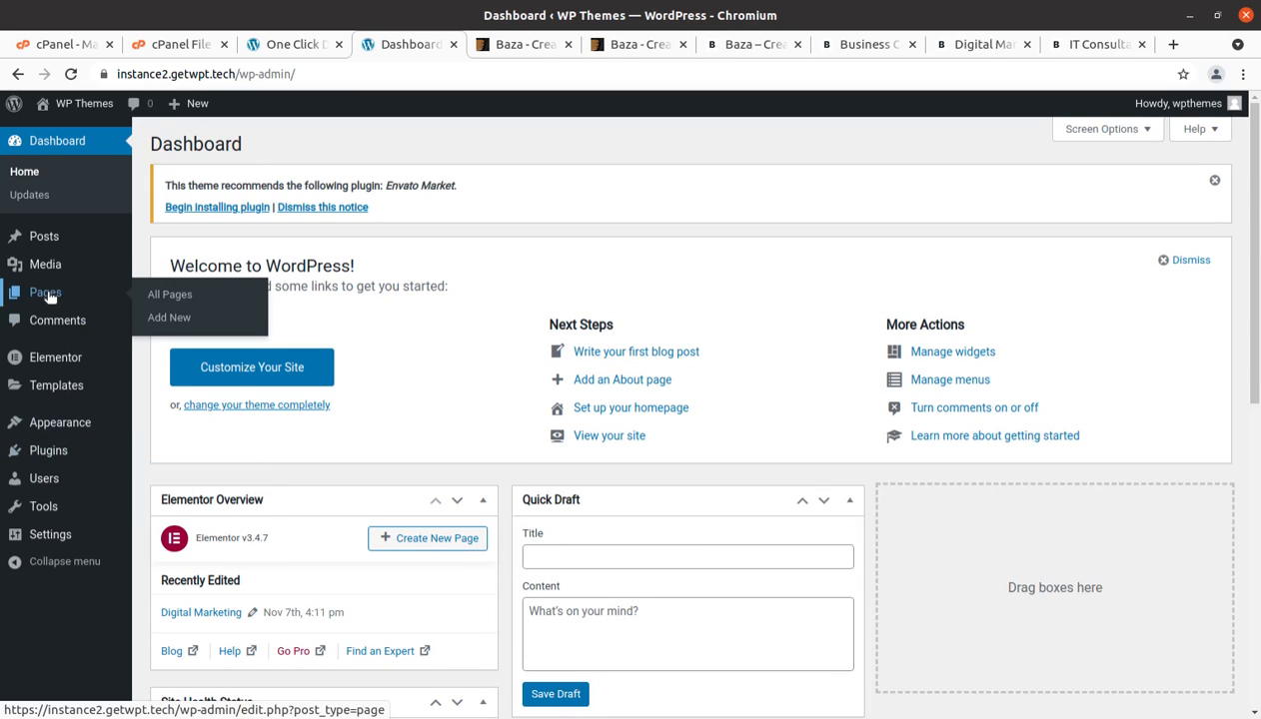
mouse_move(44, 268)
middle_click(171, 266)
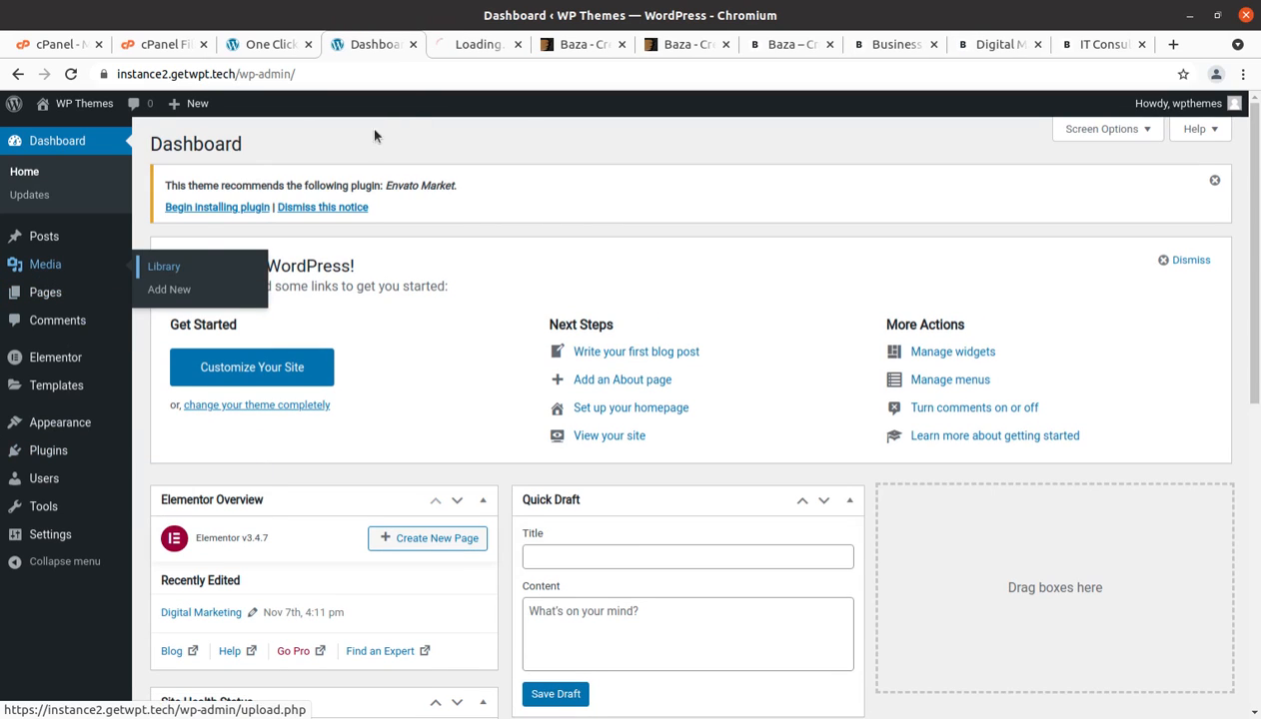
click(463, 51)
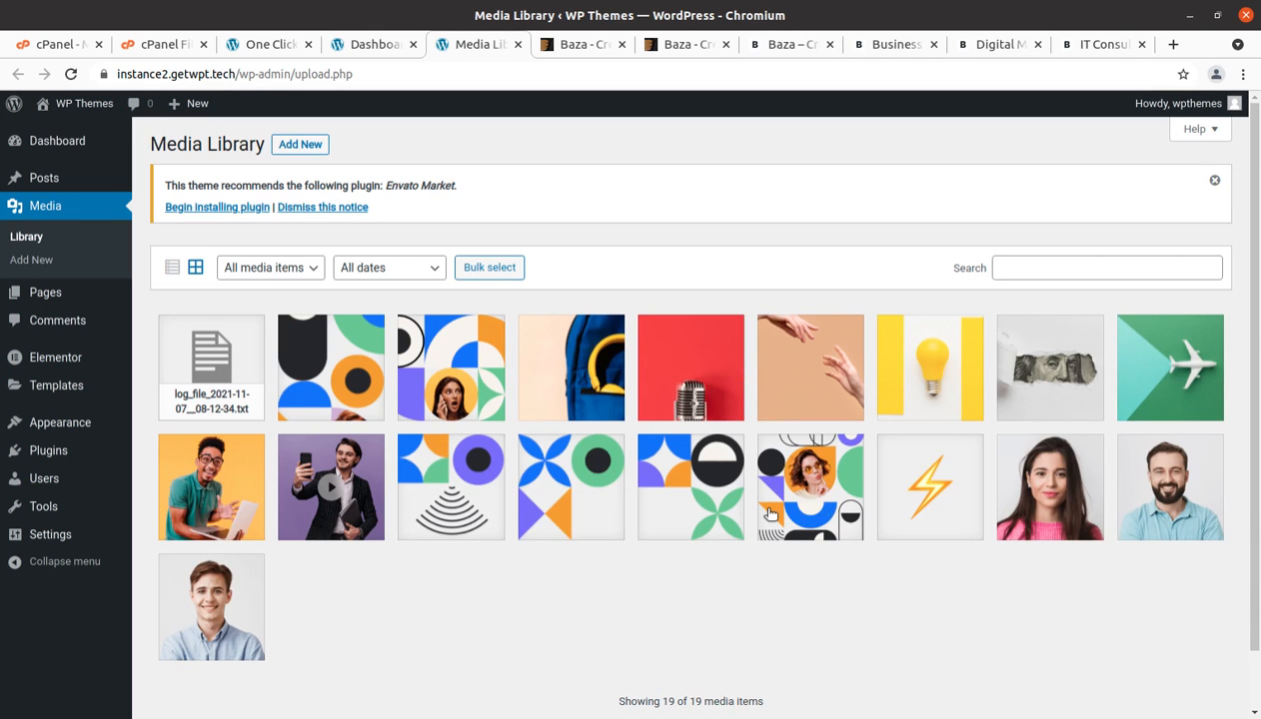
Visit the site from the demo import completion page and reload its home page
click(362, 44)
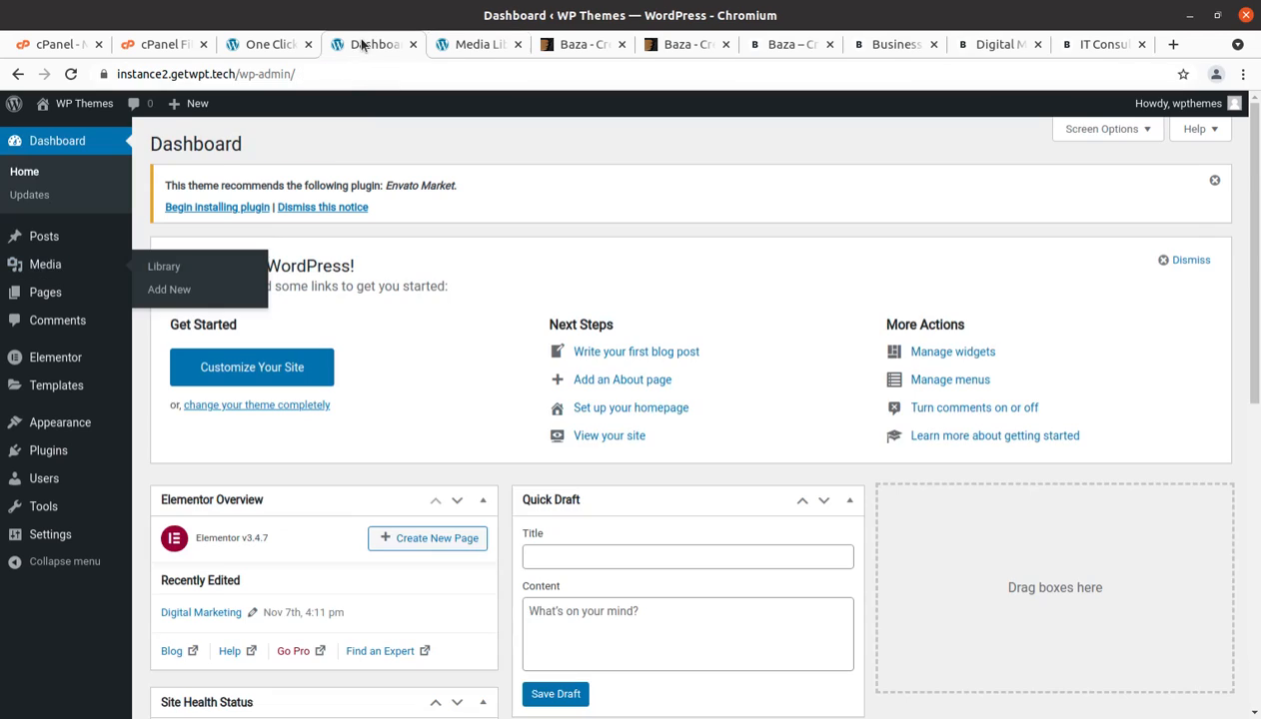
click(254, 47)
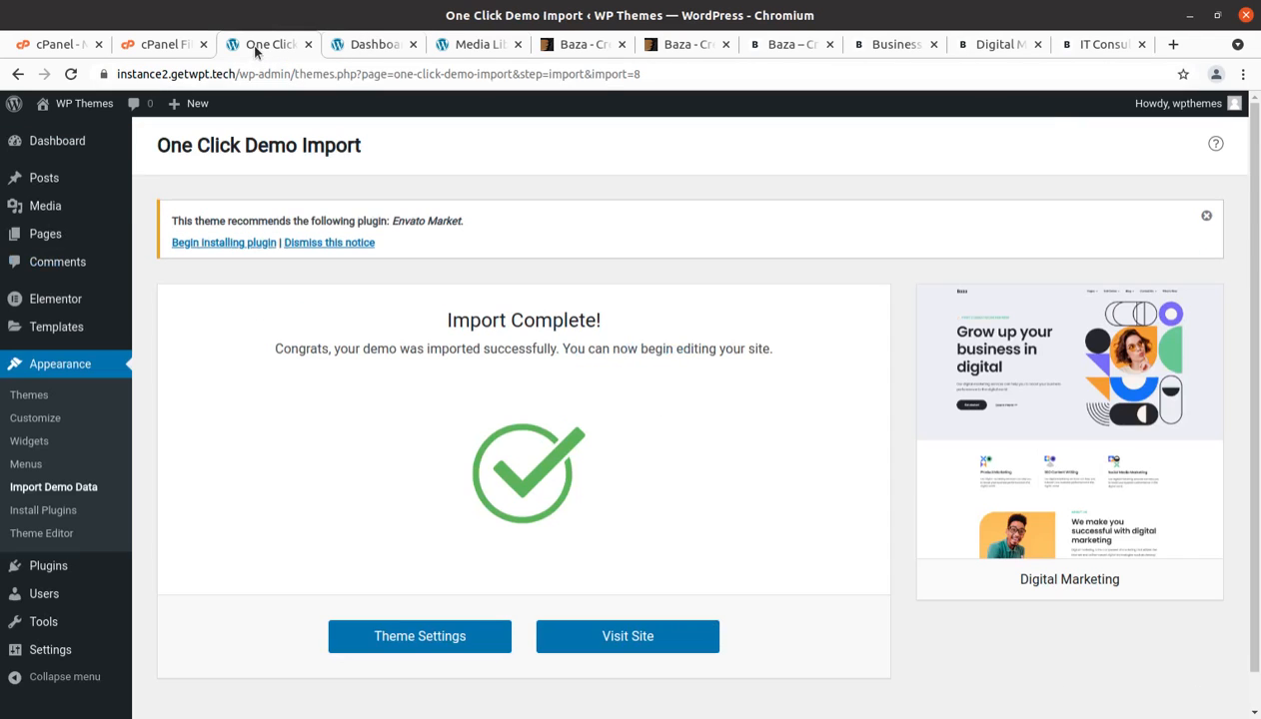
click(607, 638)
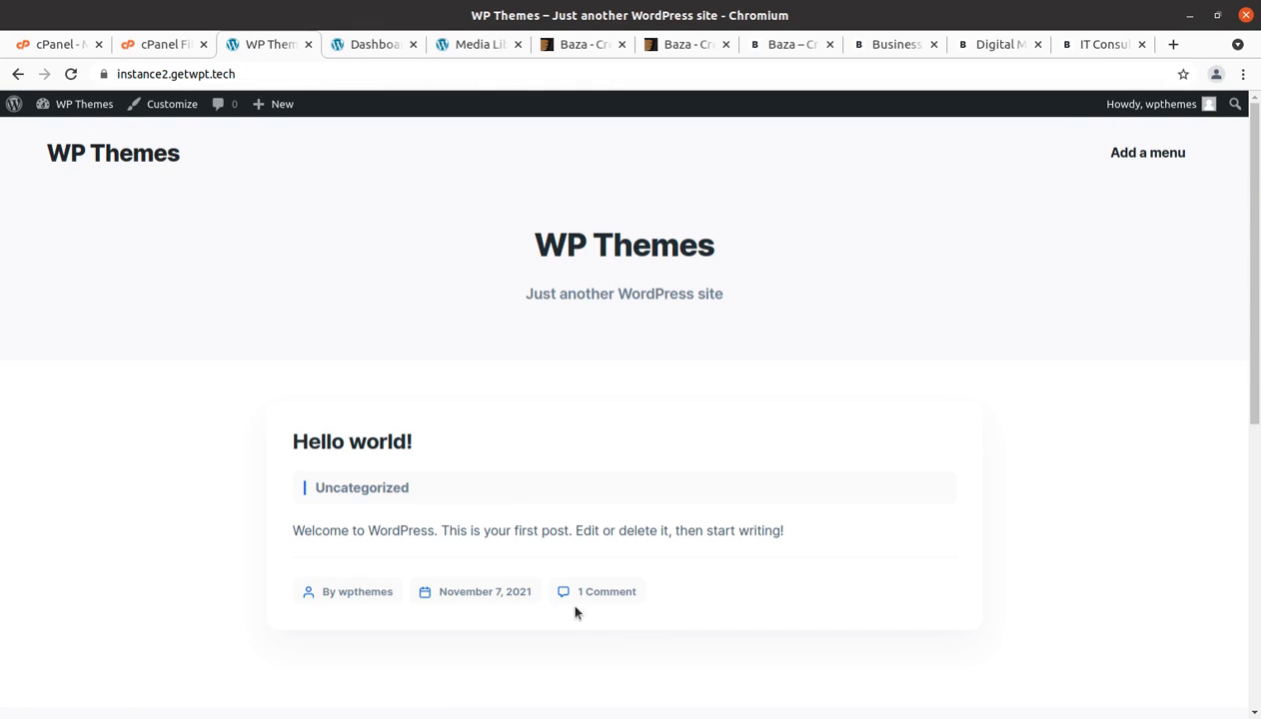
click(70, 73)
List all the site's pages and view the published Digital Marketing page in a new browser tab
click(372, 44)
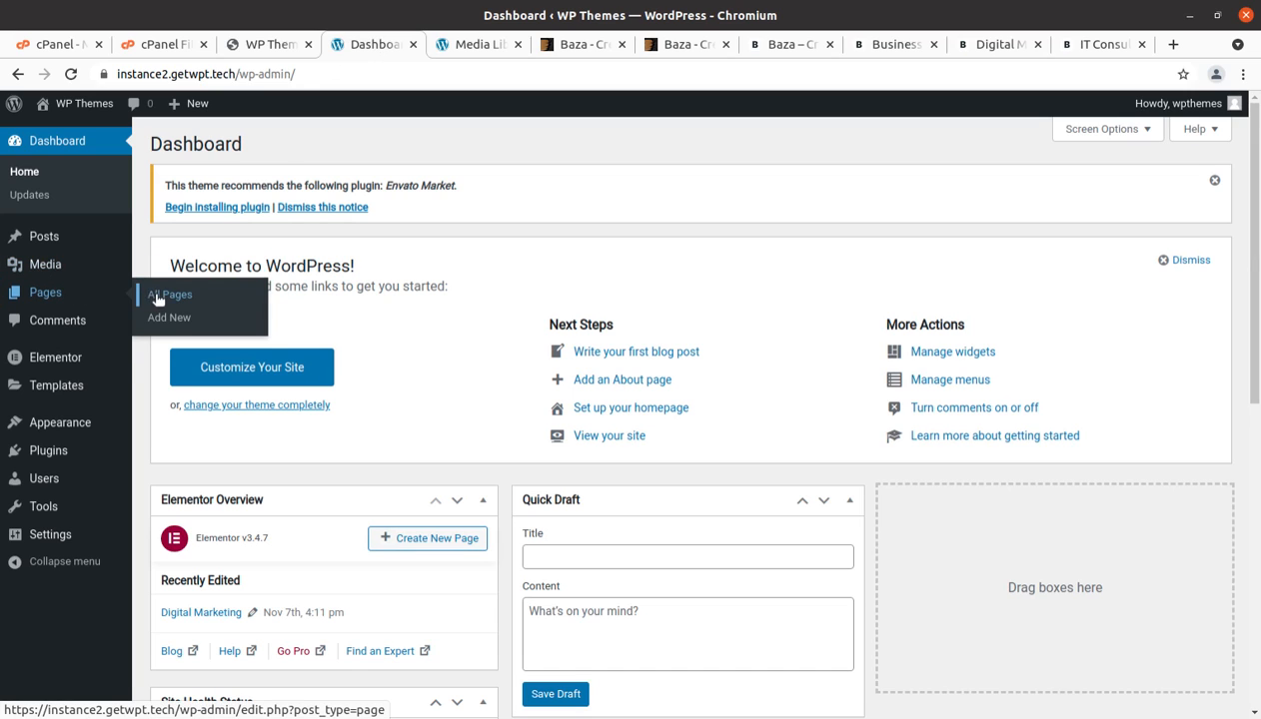
click(157, 297)
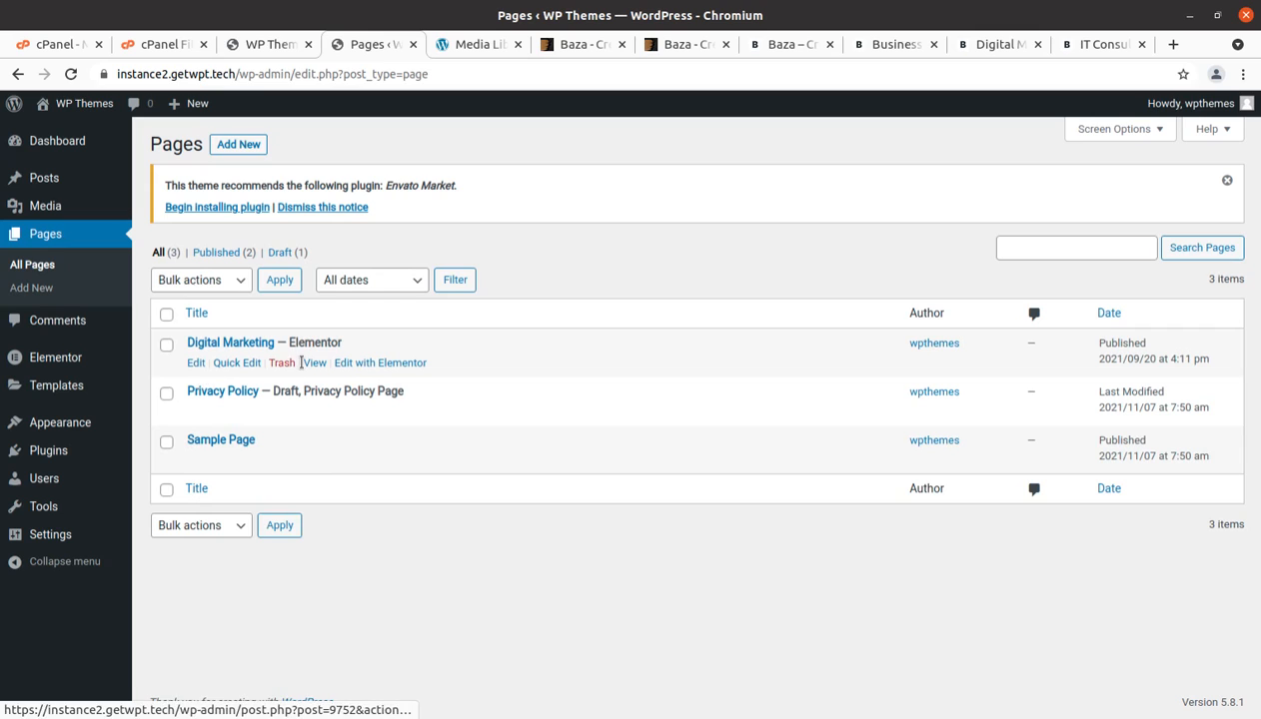
middle_click(315, 363)
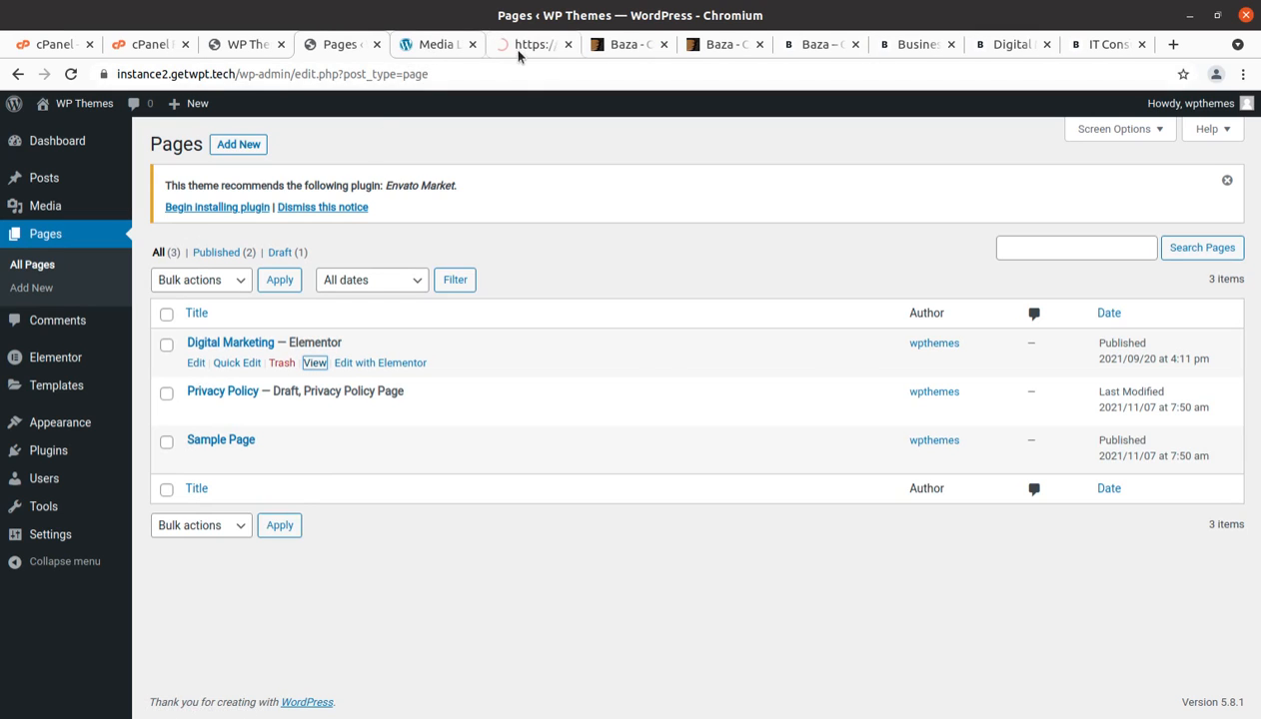
click(526, 44)
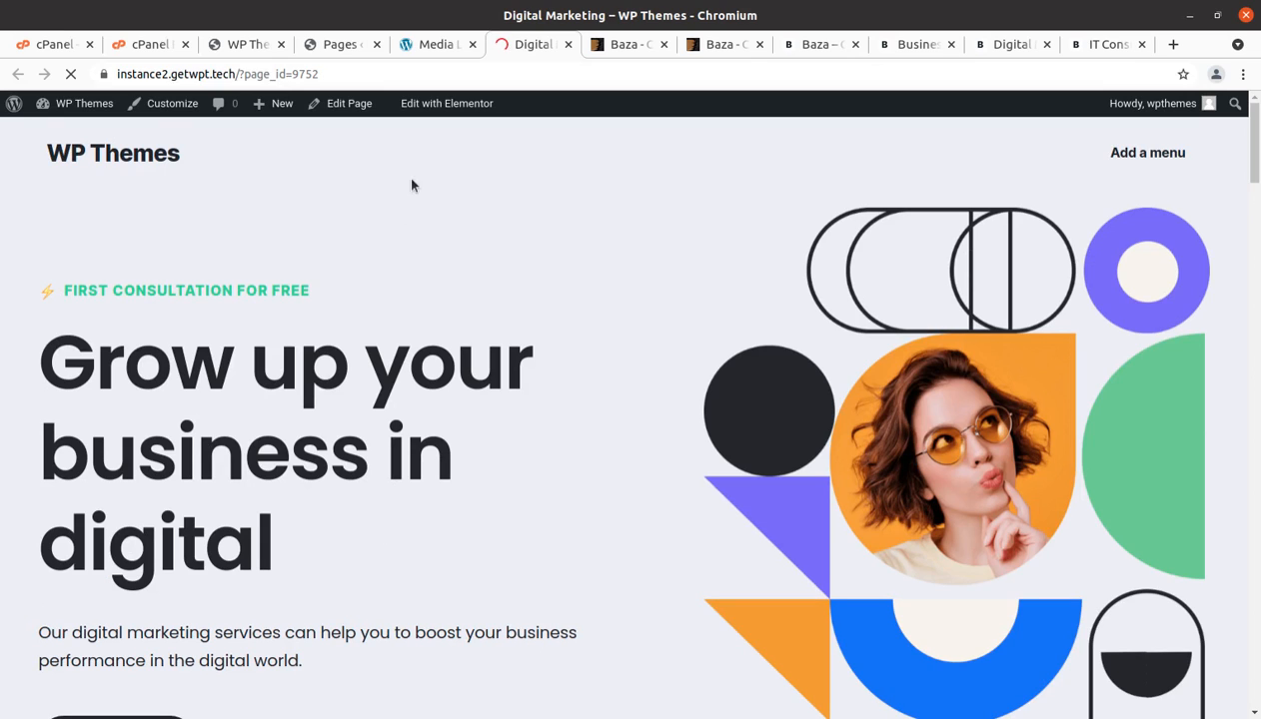
Examine the imported Digital Marketing page from its hero section through the services, team and Why Us sections
mouse_move(416, 118)
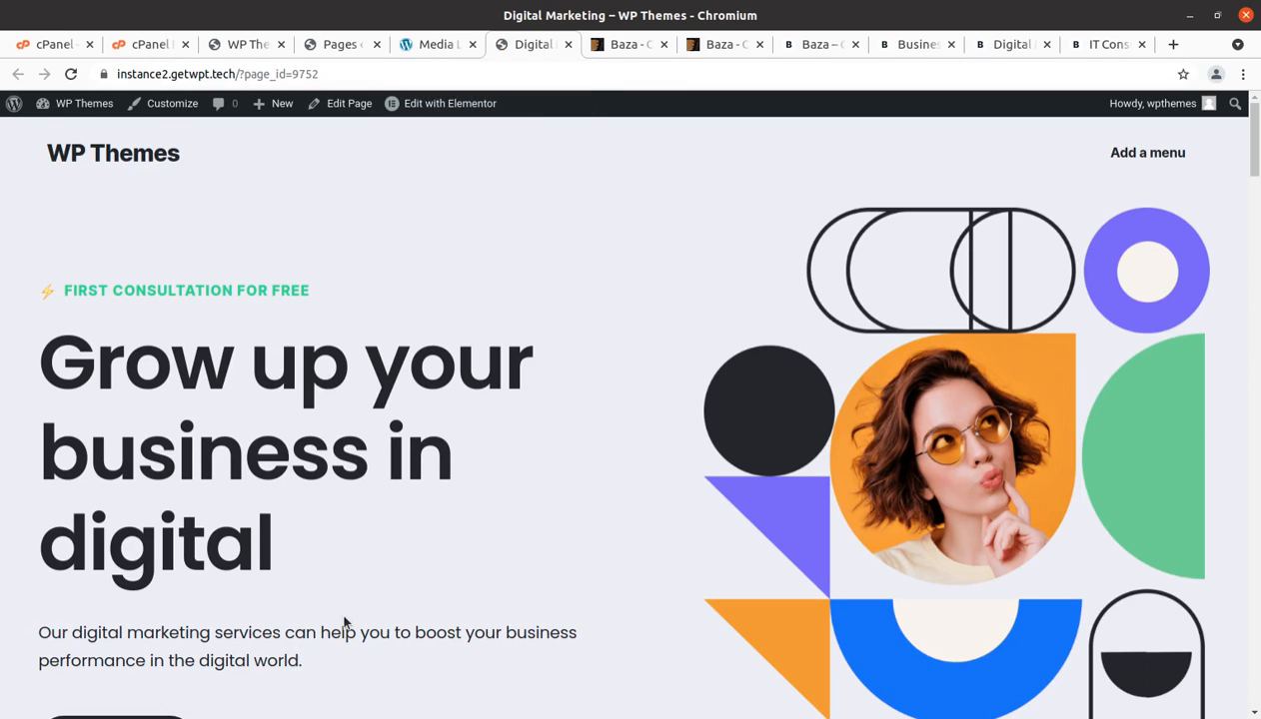
scroll(343, 621, down, 2)
scroll(344, 622, up, 2)
scroll(711, 446, down, 4)
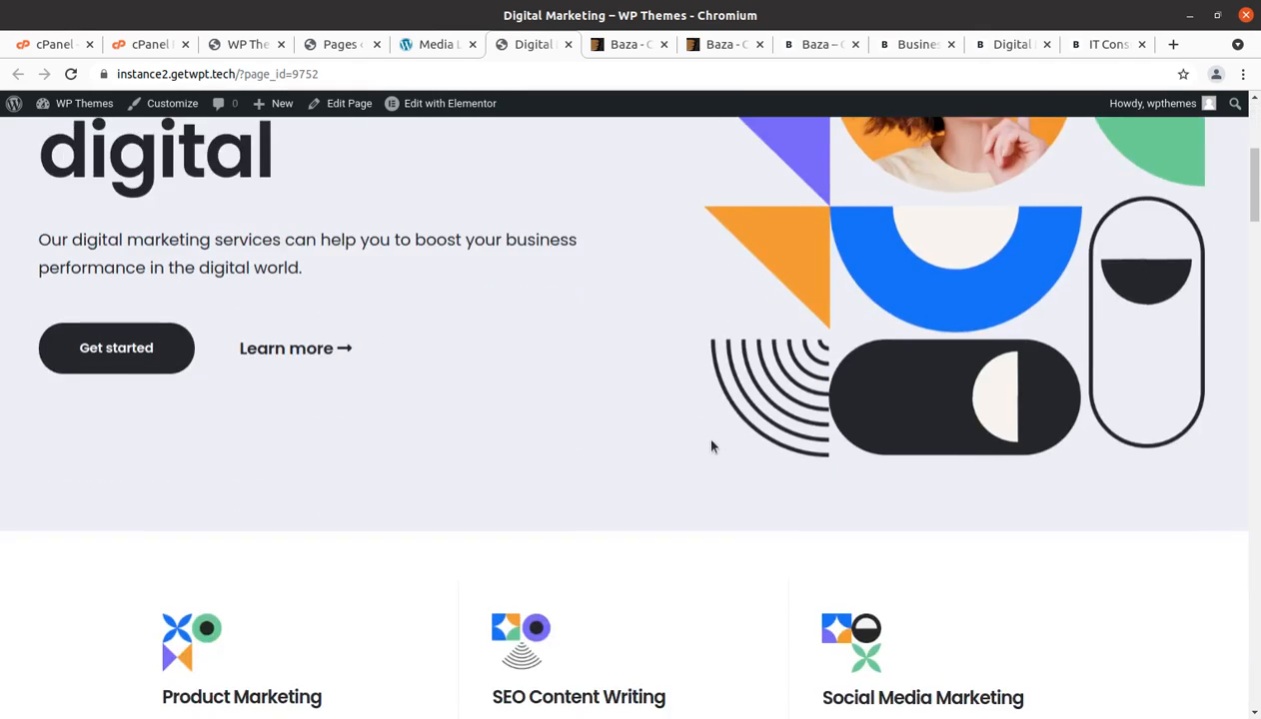
scroll(712, 446, down, 11)
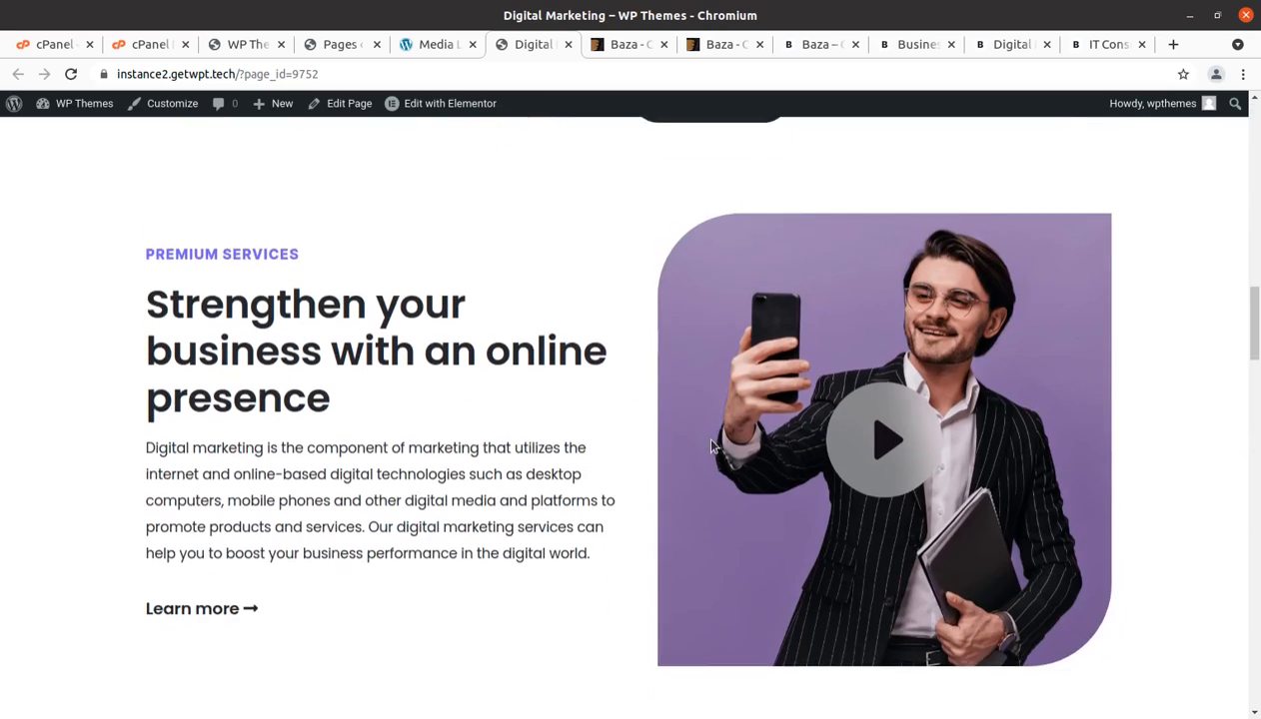
scroll(711, 447, down, 6)
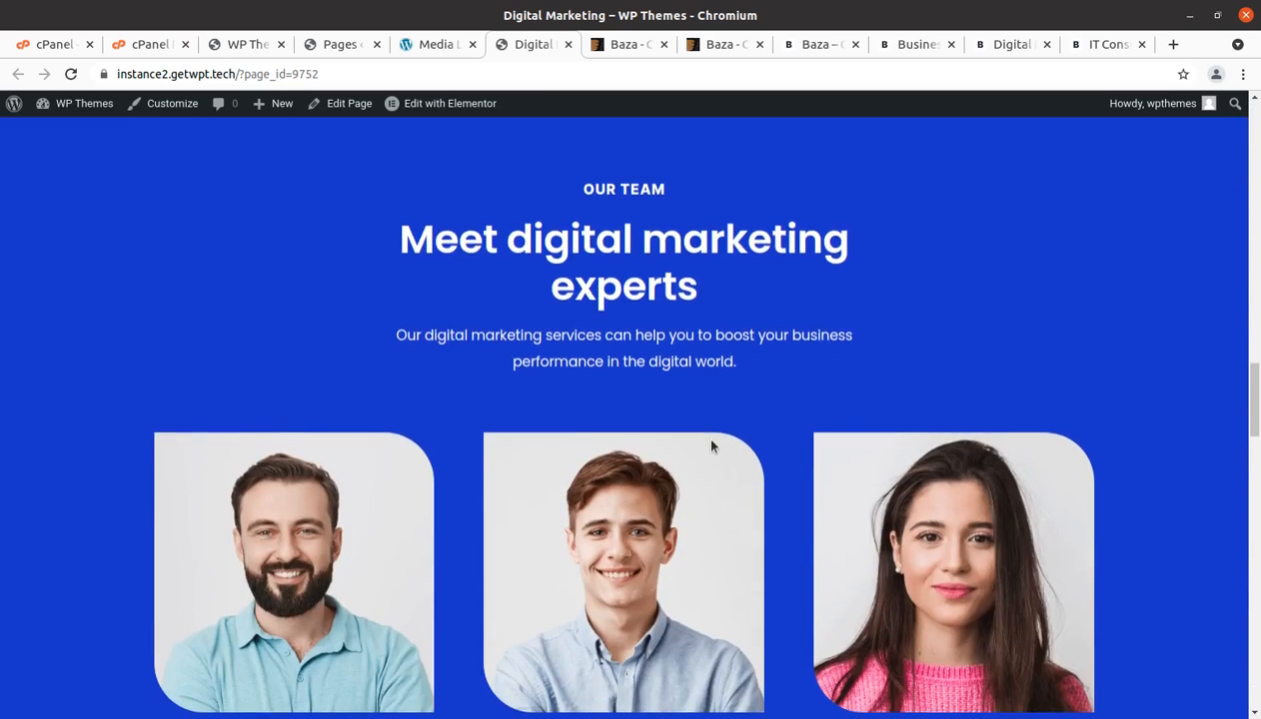
scroll(712, 447, down, 8)
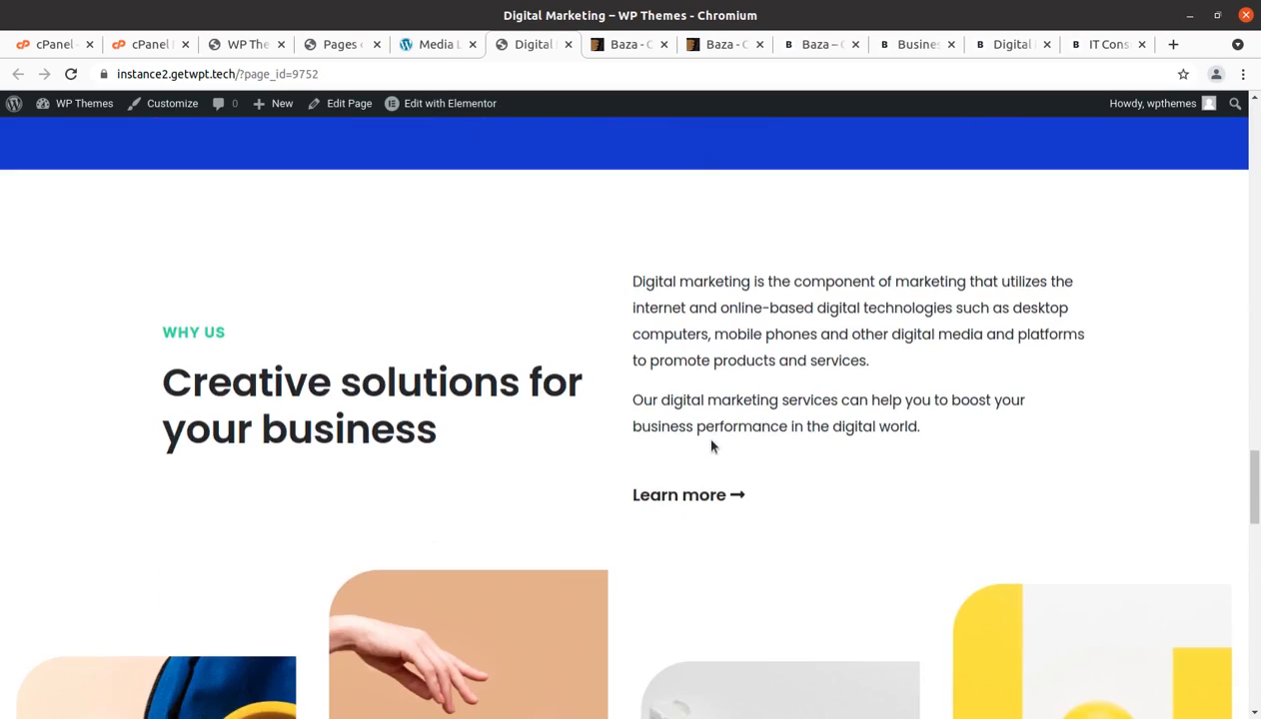
scroll(711, 446, up, 14)
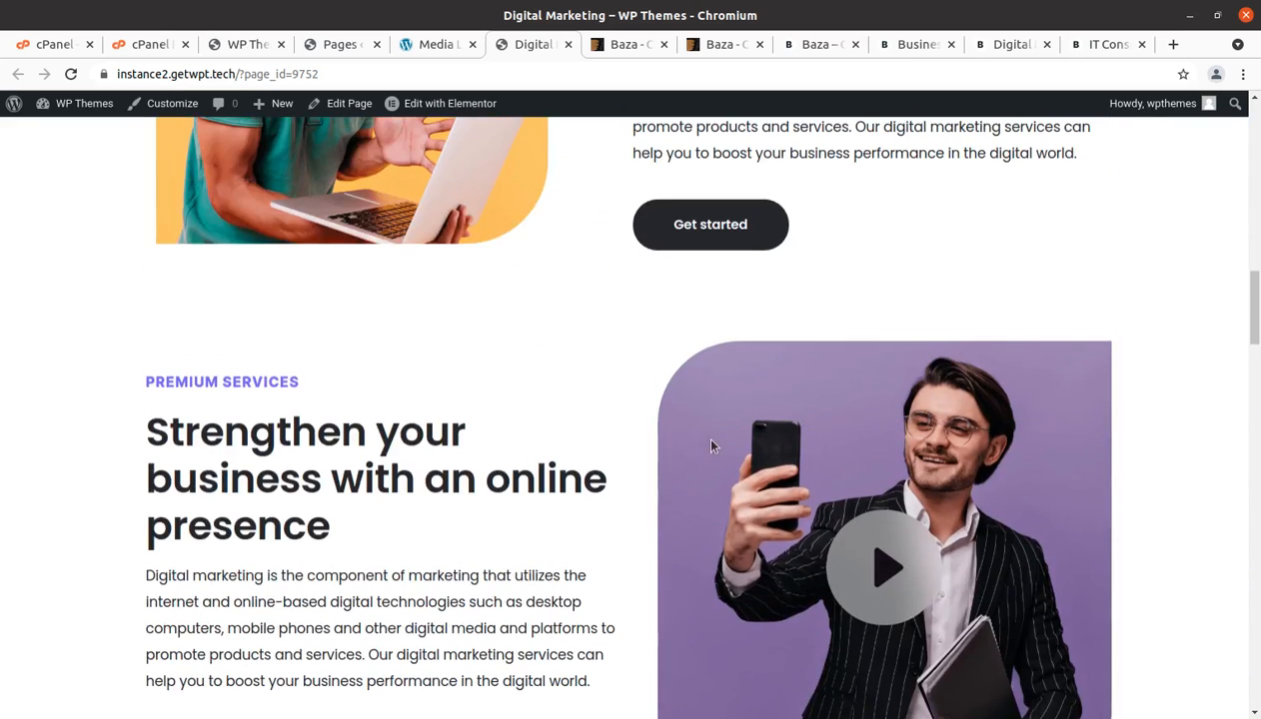
scroll(711, 446, up, 2)
Return to the WordPress pages list and reopen the Import Demo Data page at its list of demos
click(343, 45)
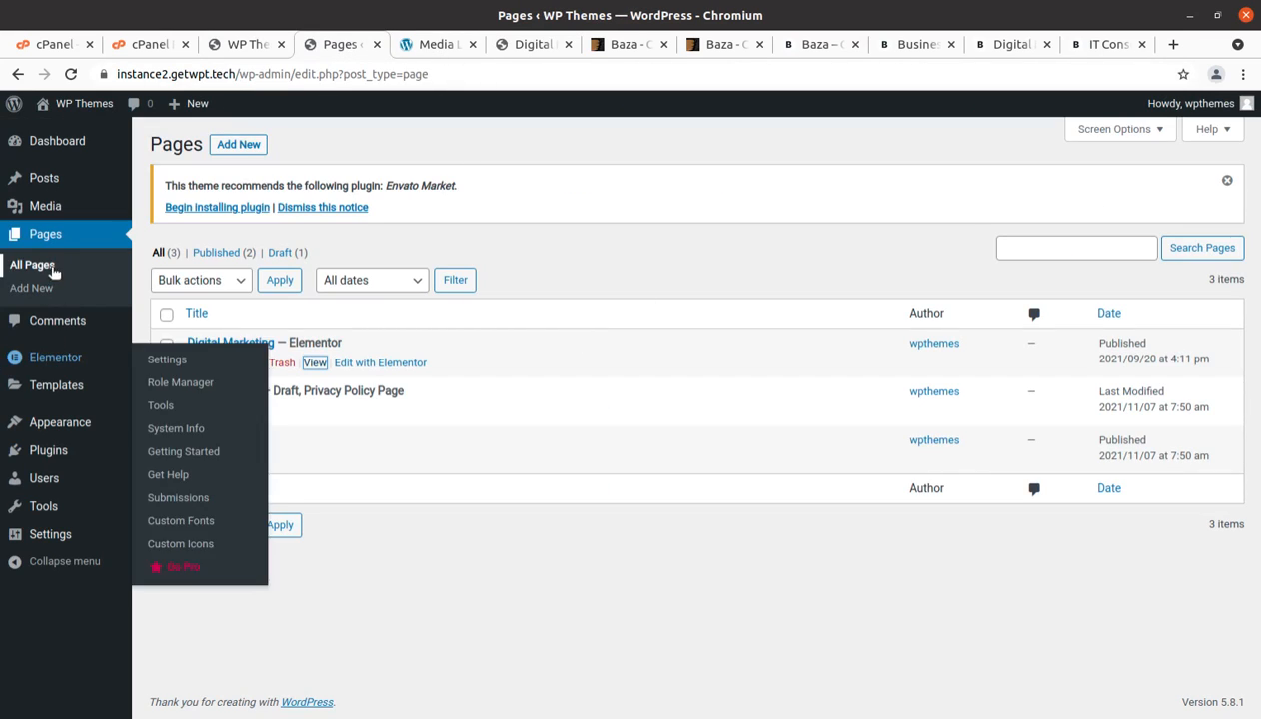
mouse_move(20, 419)
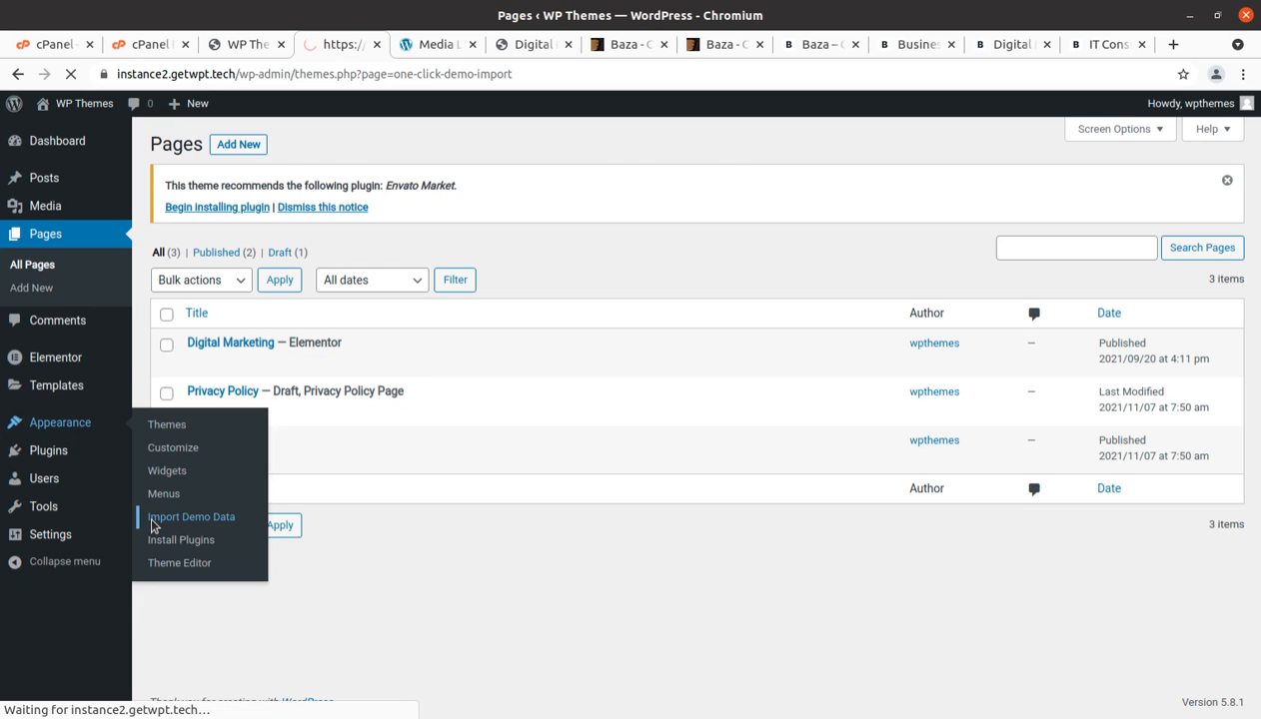
scroll(297, 282, down, 6)
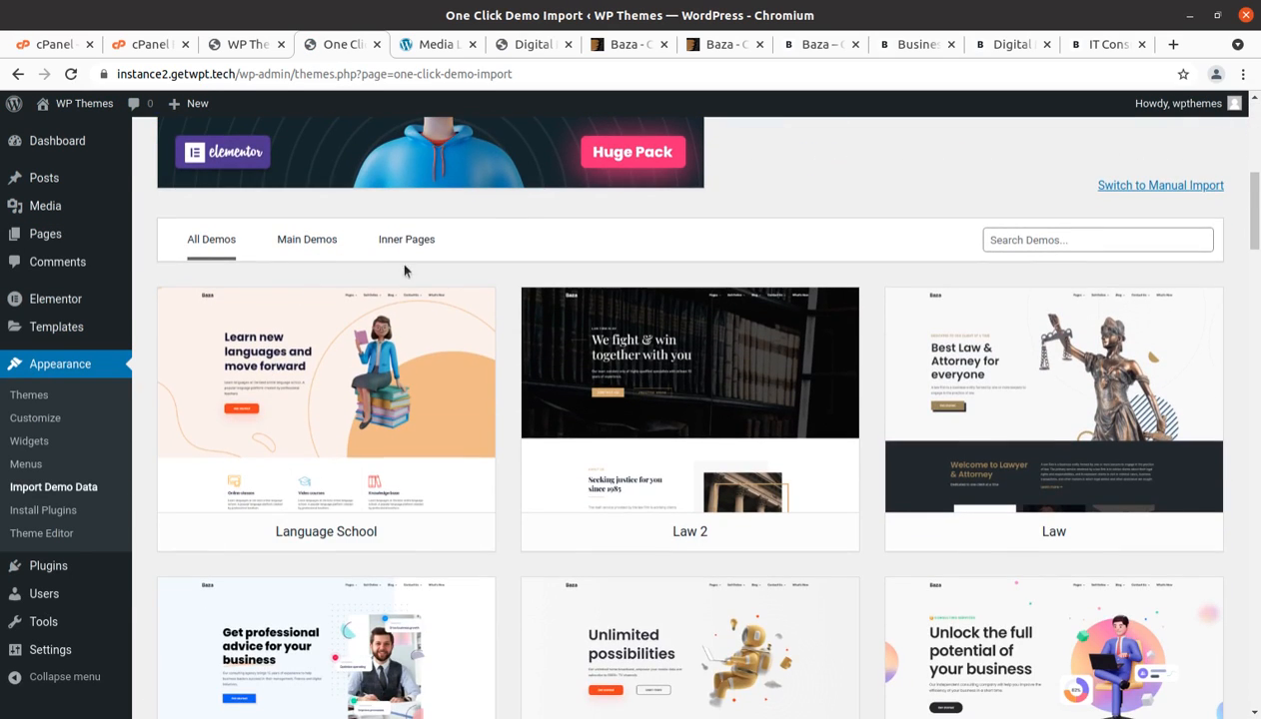
Browse the full list of Baza demos, from Language School and Law through the consulting, NFT and event designs
scroll(495, 401, down, 3)
scroll(629, 405, down, 7)
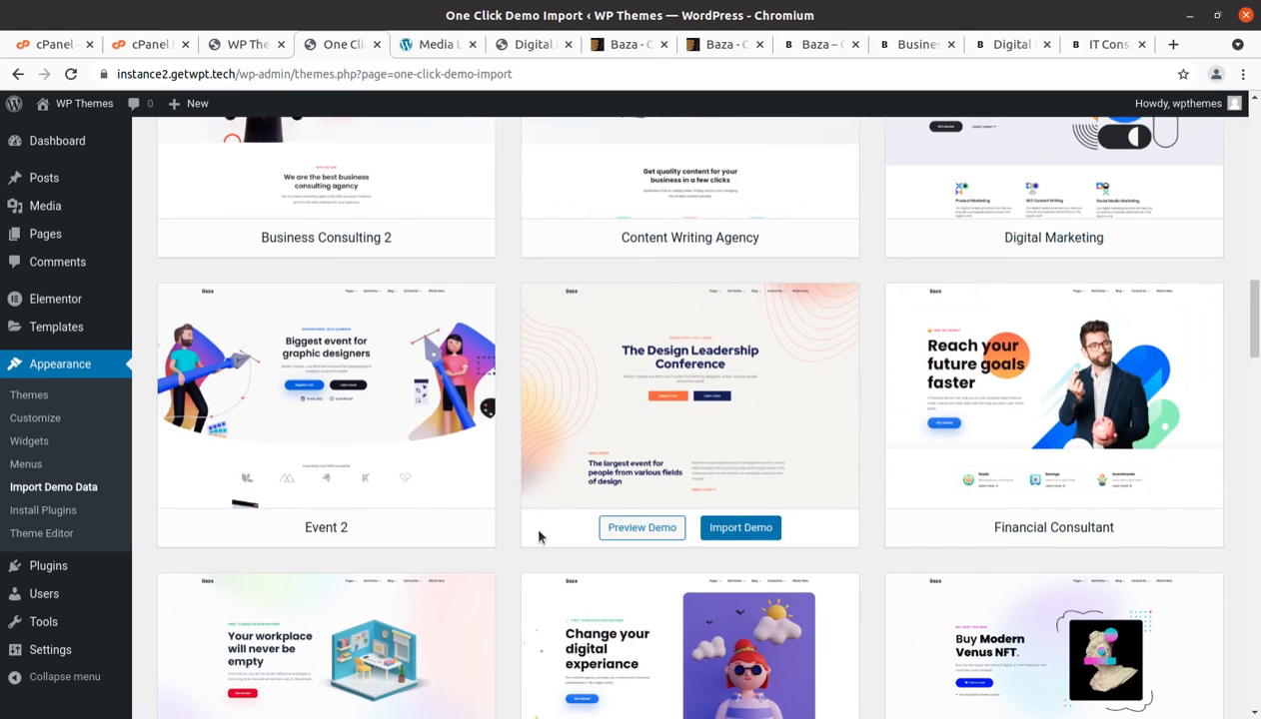
scroll(416, 530, down, 3)
scroll(420, 540, down, 1)
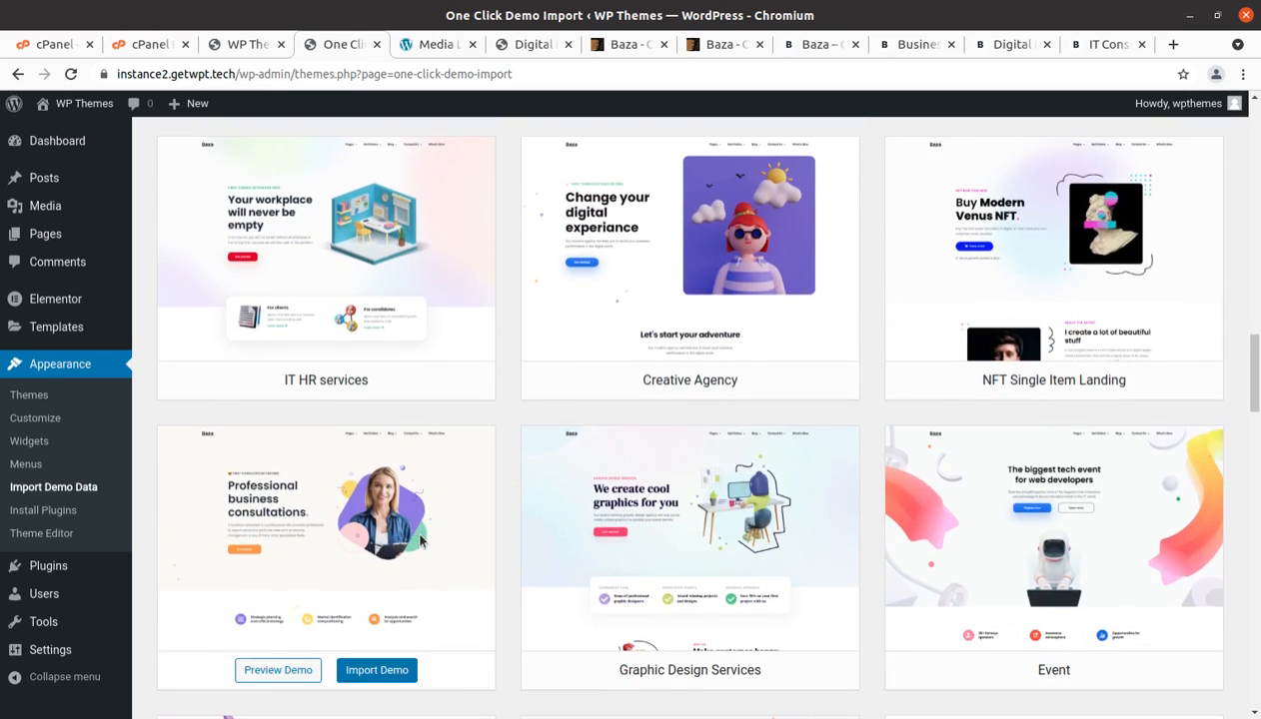
scroll(419, 540, down, 3)
scroll(420, 540, up, 14)
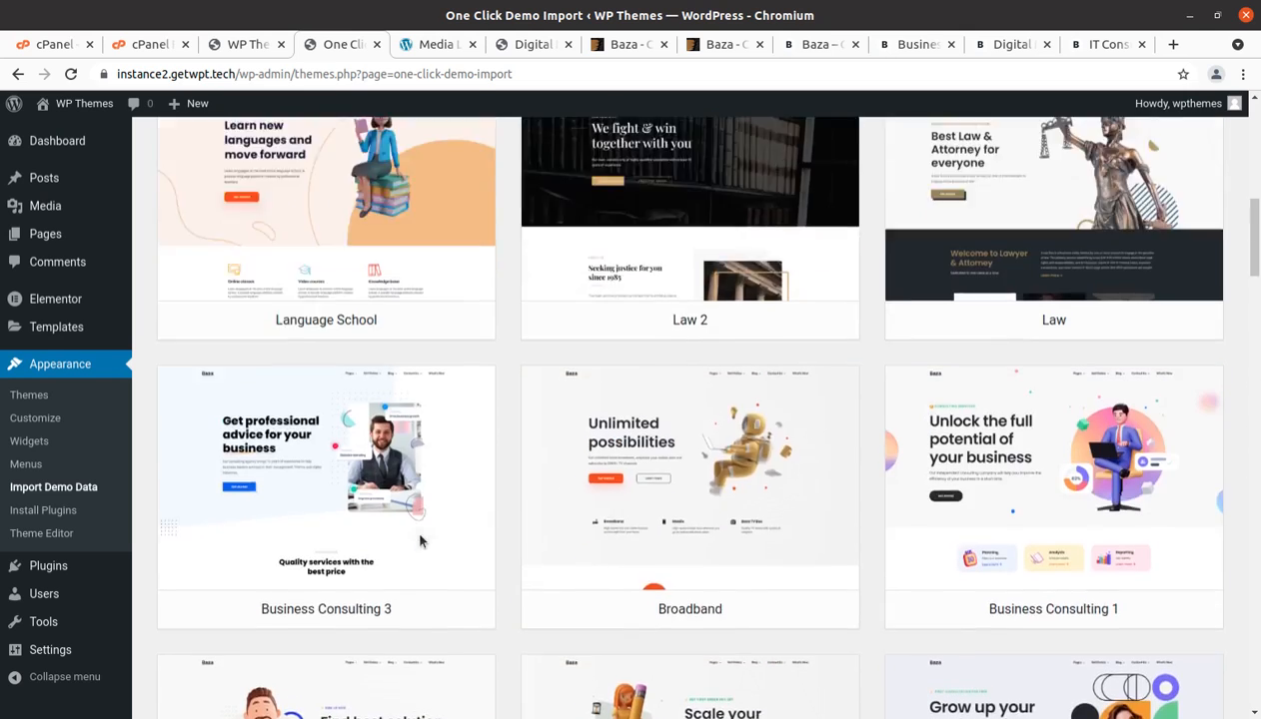
scroll(417, 530, up, 5)
Filter the demo list to Inner Pages and examine the Contact Us and Blog layouts
click(408, 505)
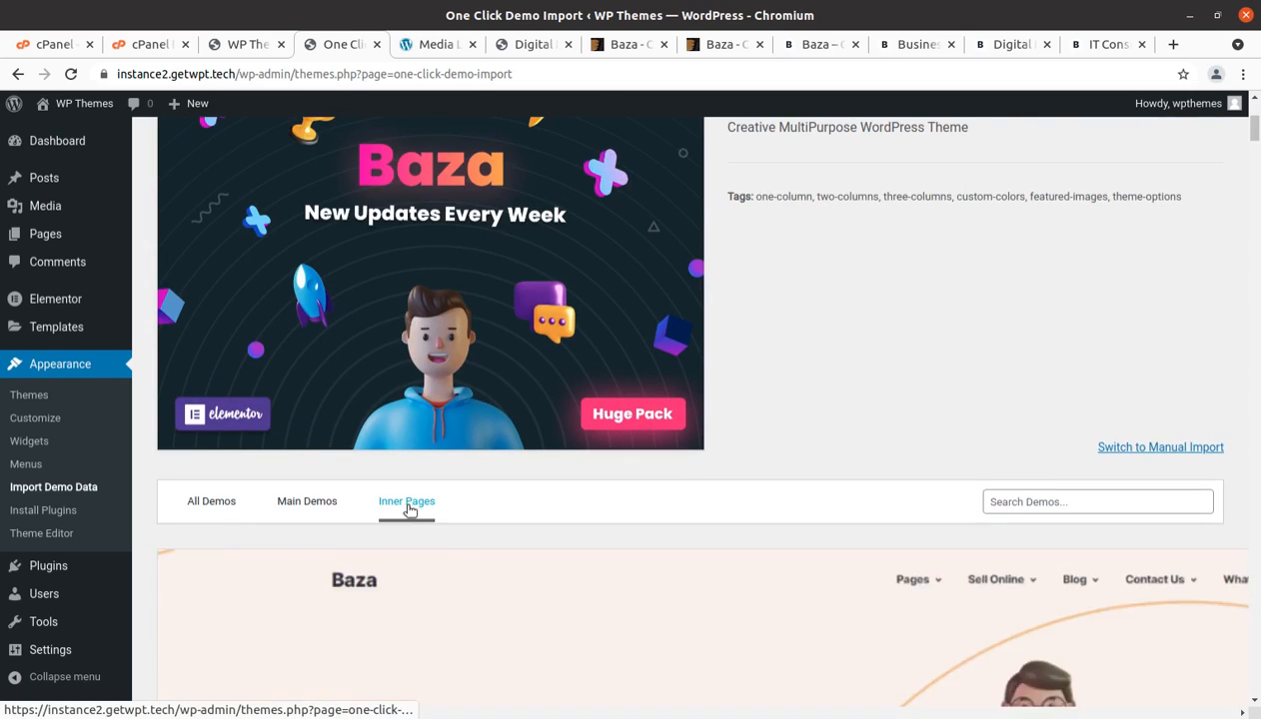
scroll(408, 509, down, 2)
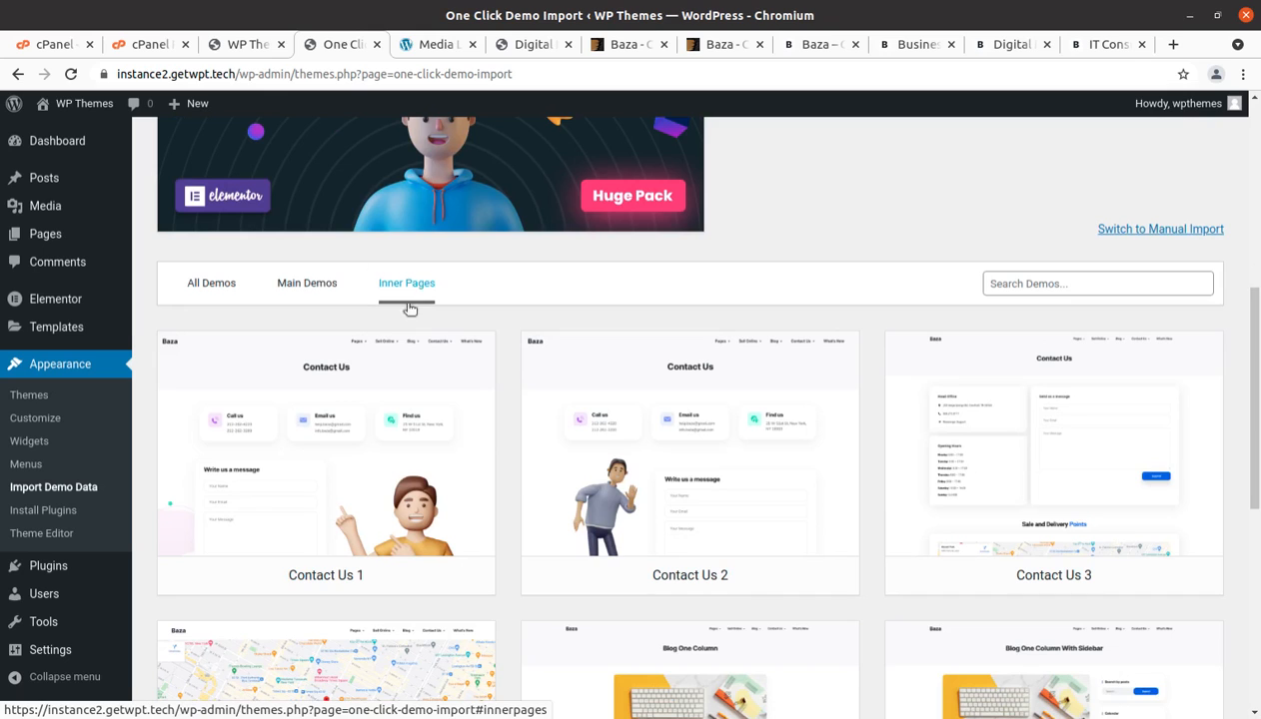
scroll(687, 456, down, 1)
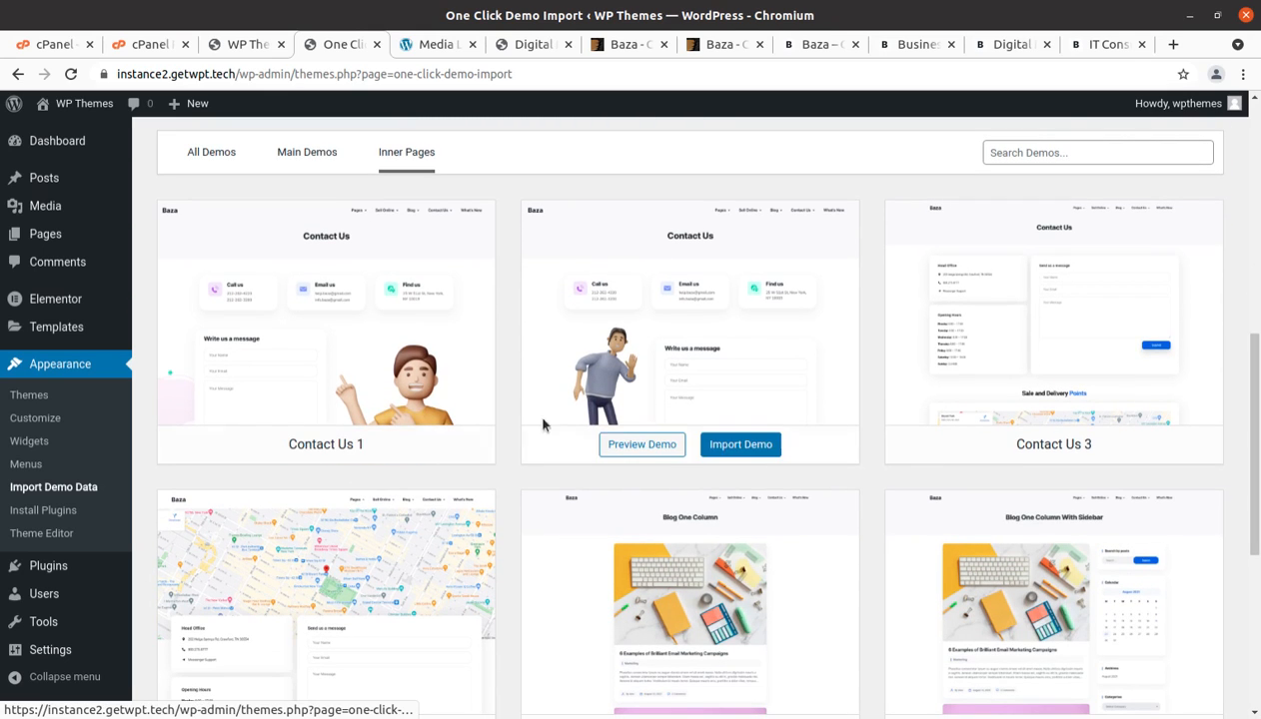
scroll(953, 429, down, 2)
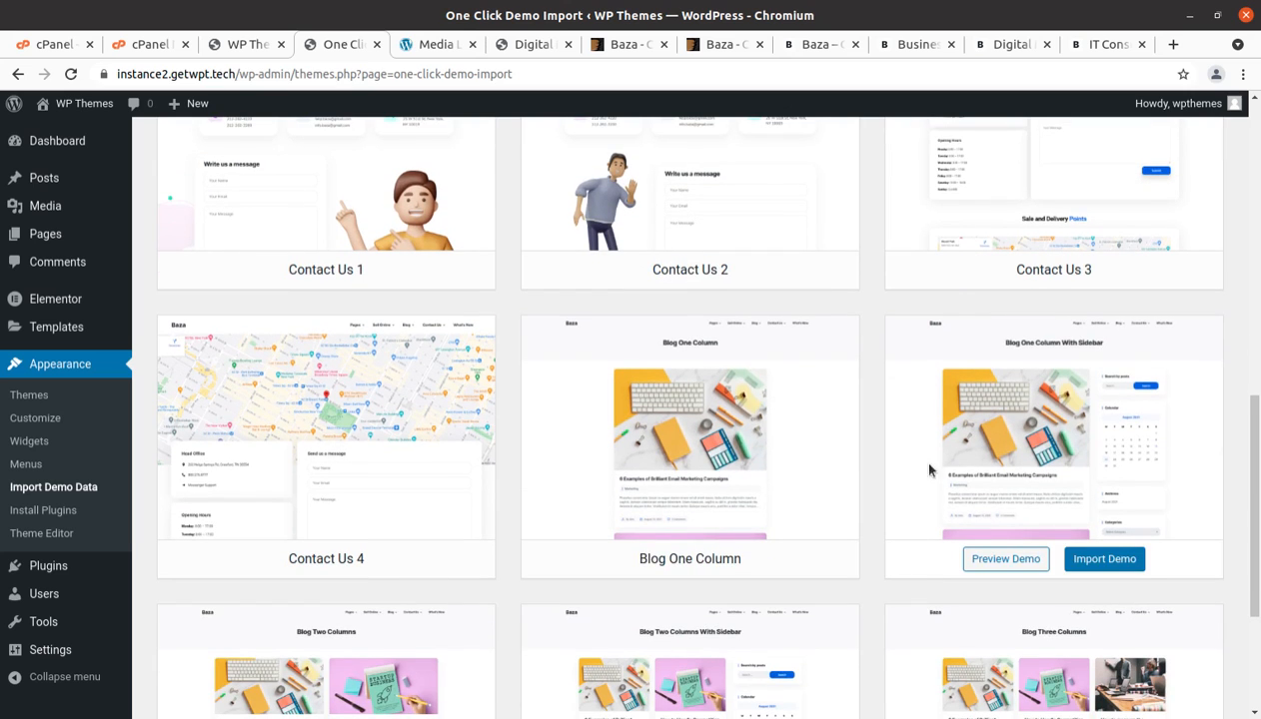
scroll(440, 474, down, 3)
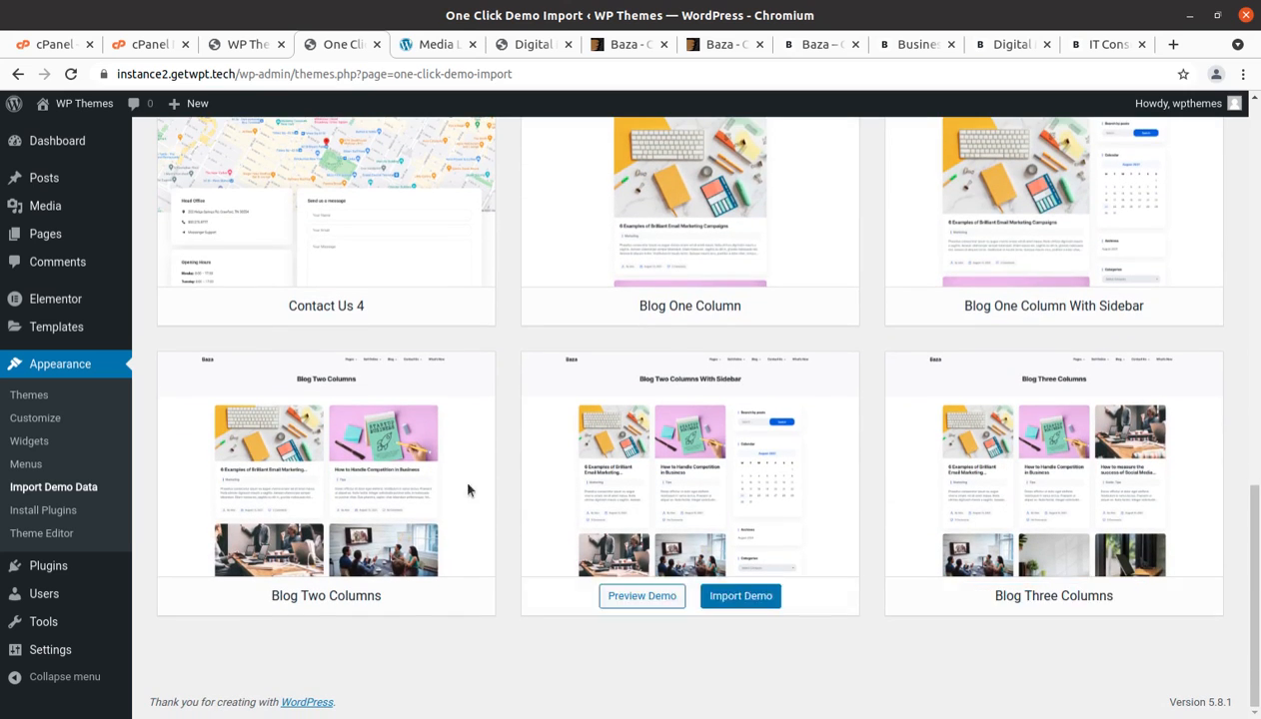
scroll(402, 479, up, 8)
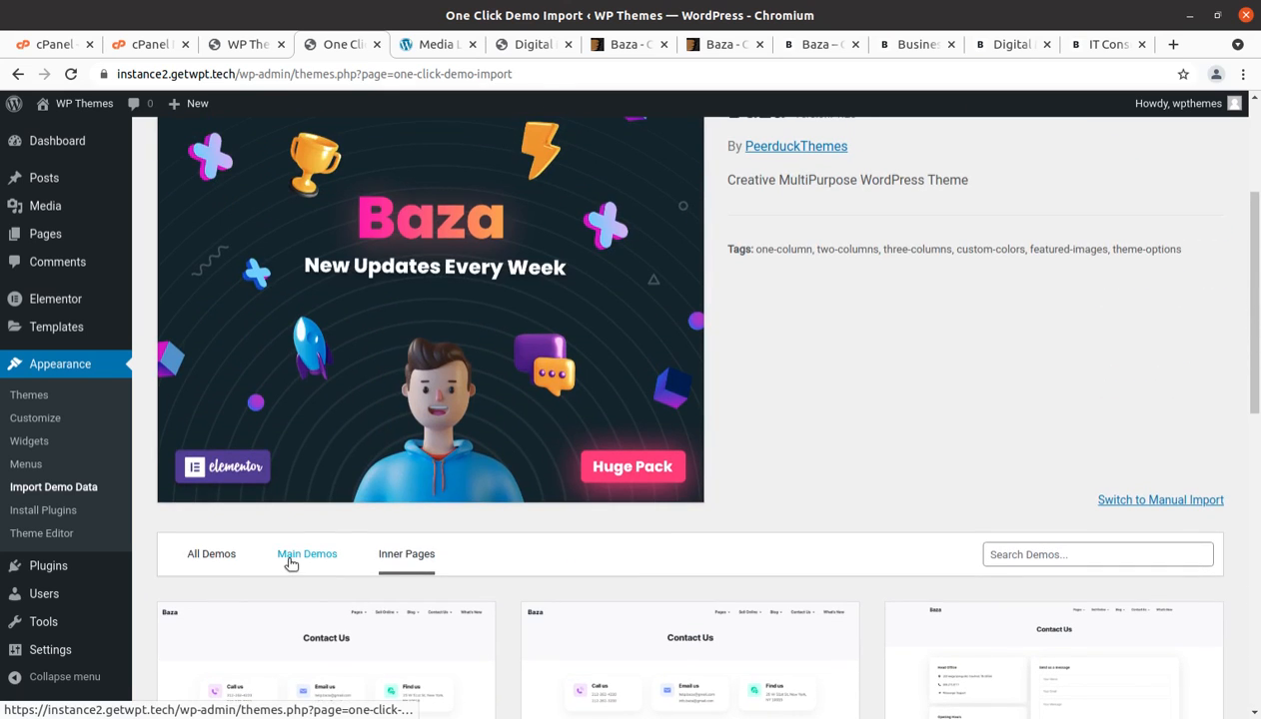
Switch the demo list back to All Demos and review the Baza theme details above it
click(213, 559)
scroll(212, 559, down, 3)
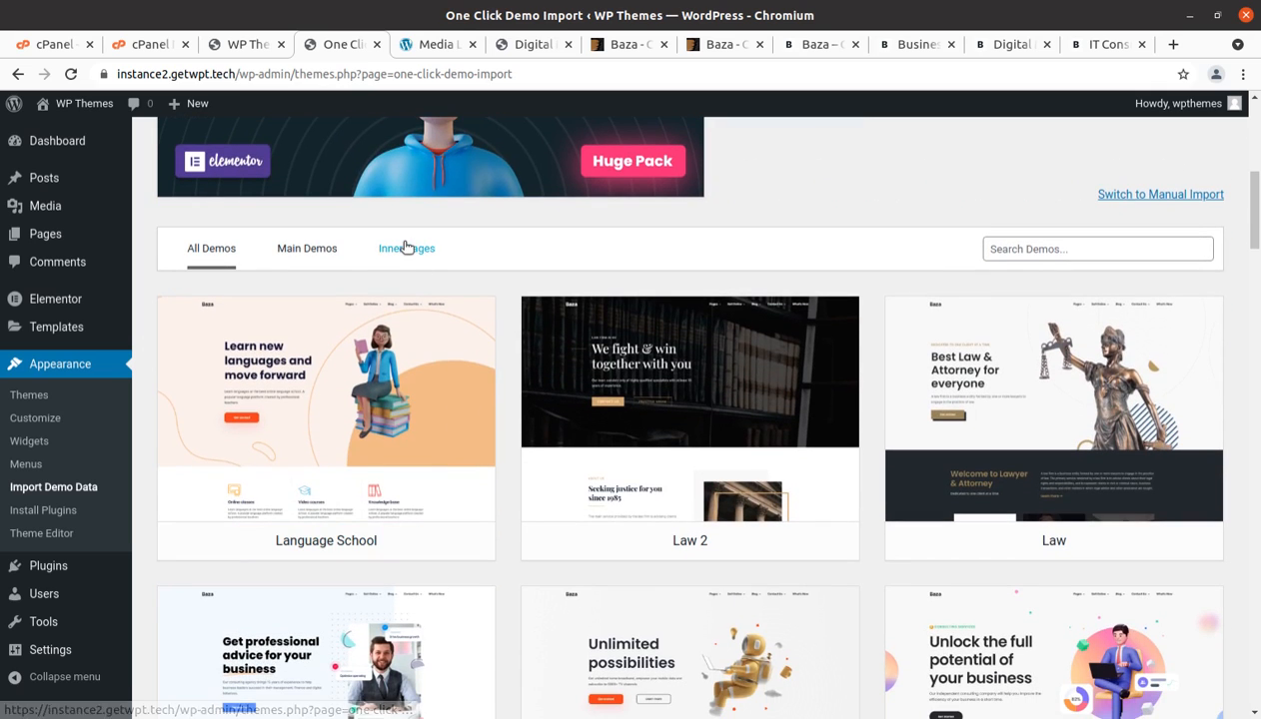
scroll(403, 248, up, 2)
scroll(404, 248, up, 3)
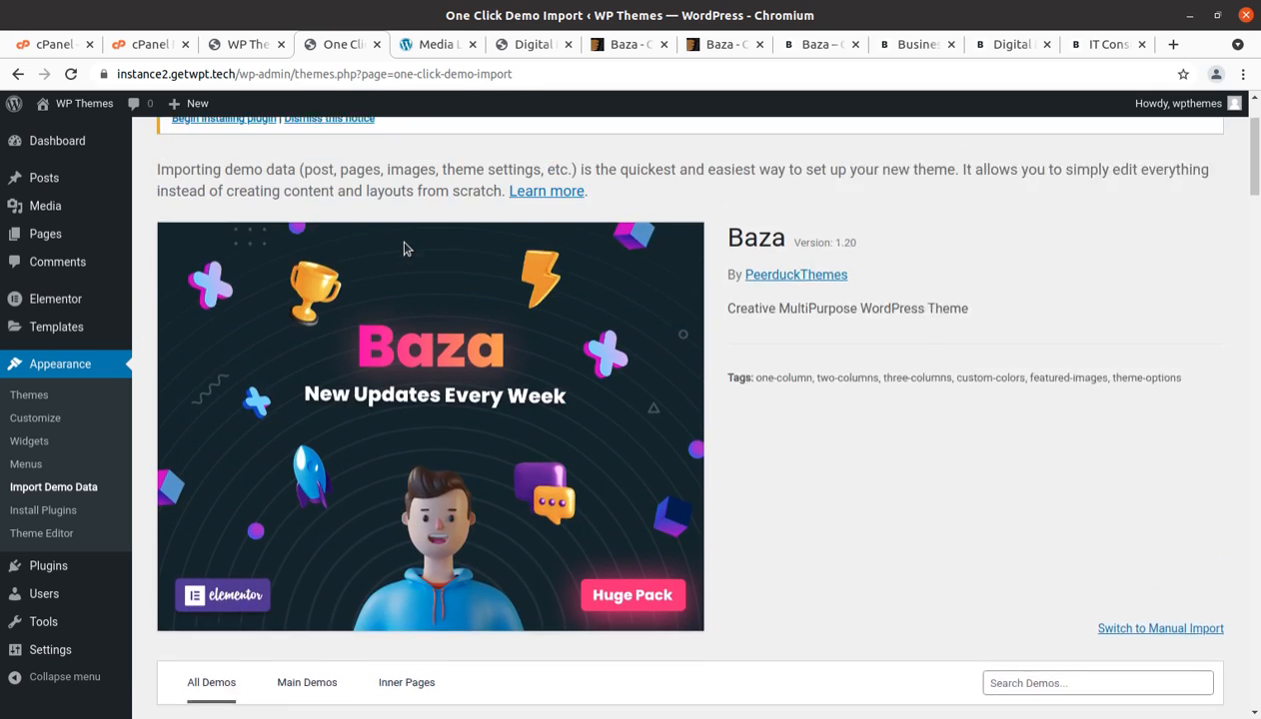
scroll(363, 443, down, 2)
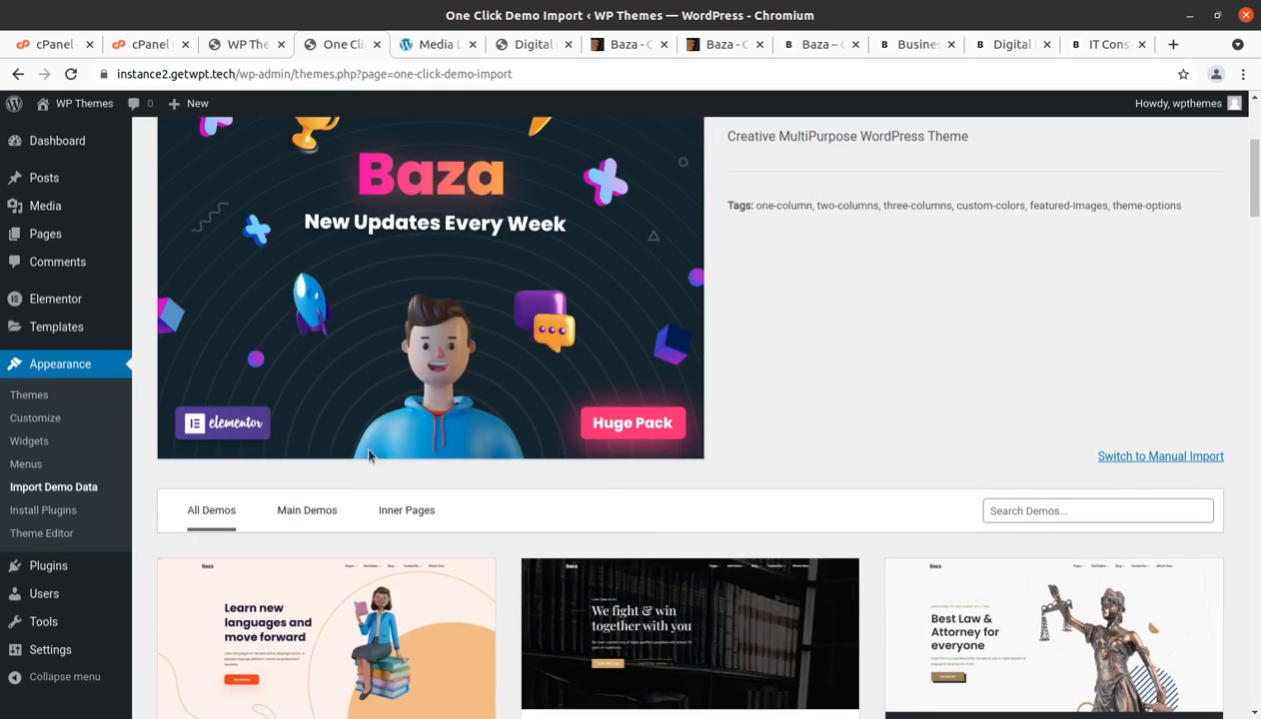
Show only the Inner Pages demos again and look over the Contact Us designs
click(404, 511)
scroll(644, 465, down, 1)
mouse_move(644, 466)
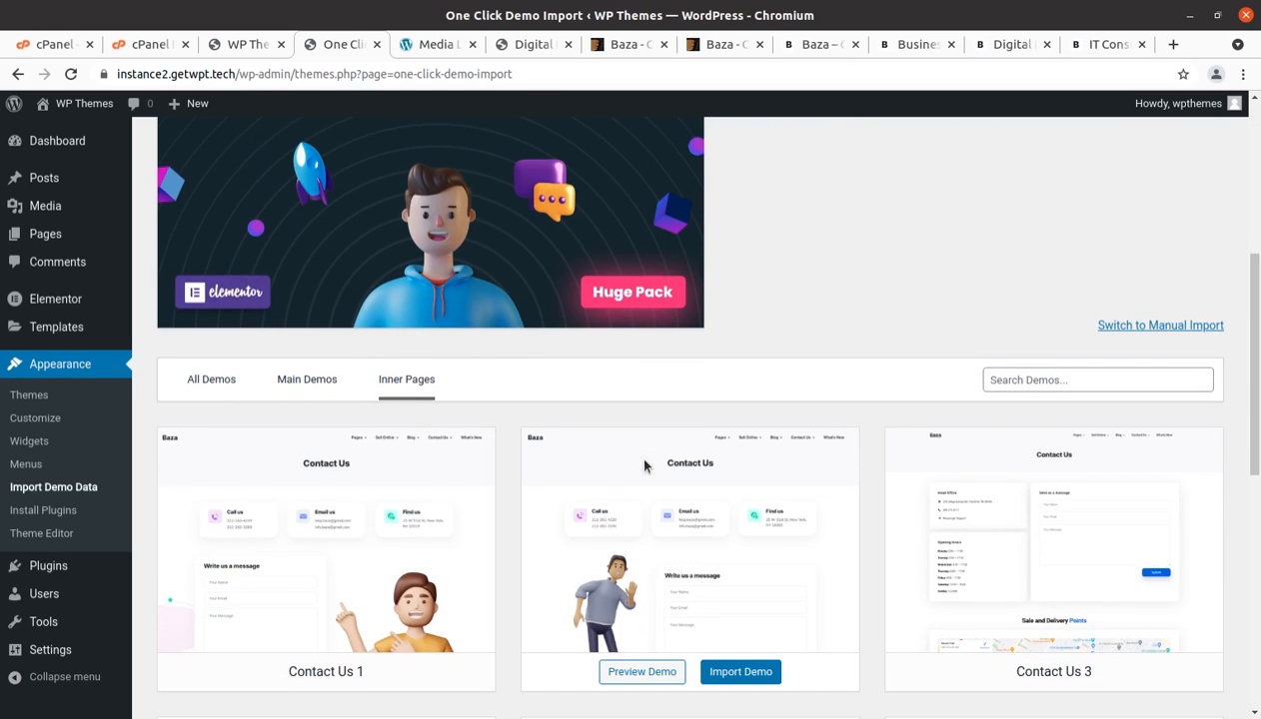
scroll(506, 439, down, 2)
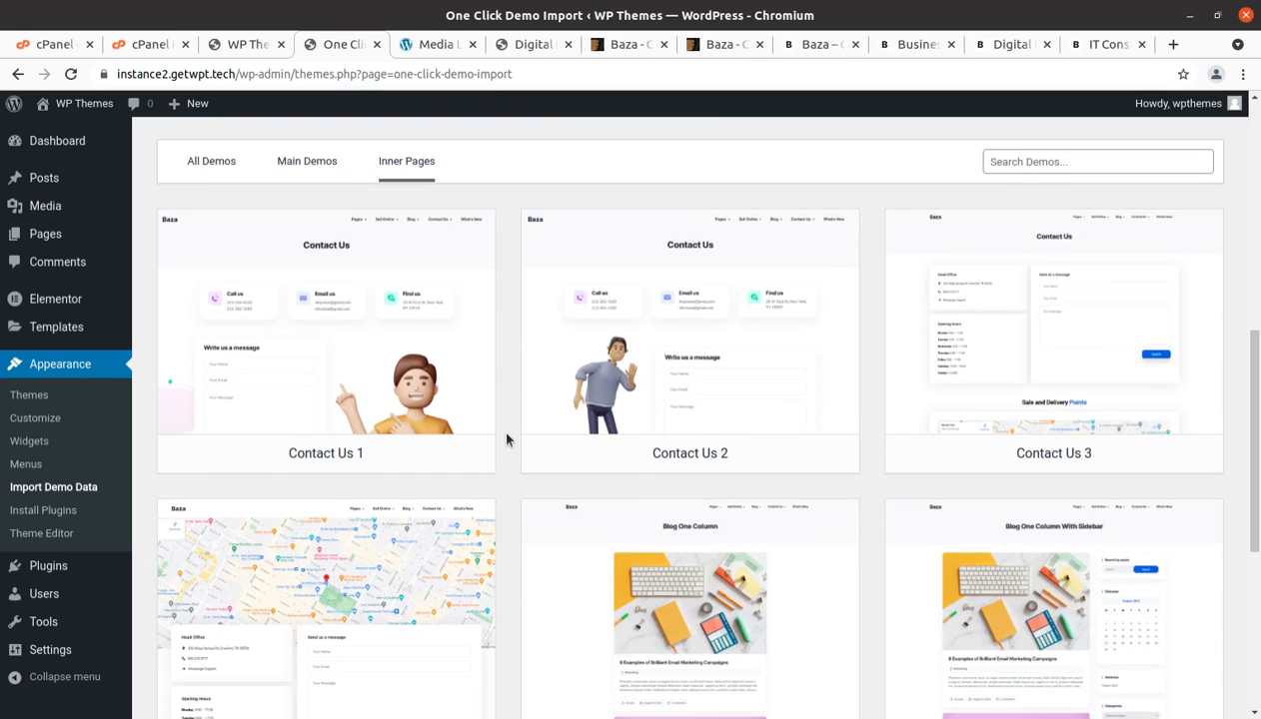
scroll(509, 300, down, 1)
View the Media Library, and return to the hero section of the imported Digital Marketing page
click(434, 46)
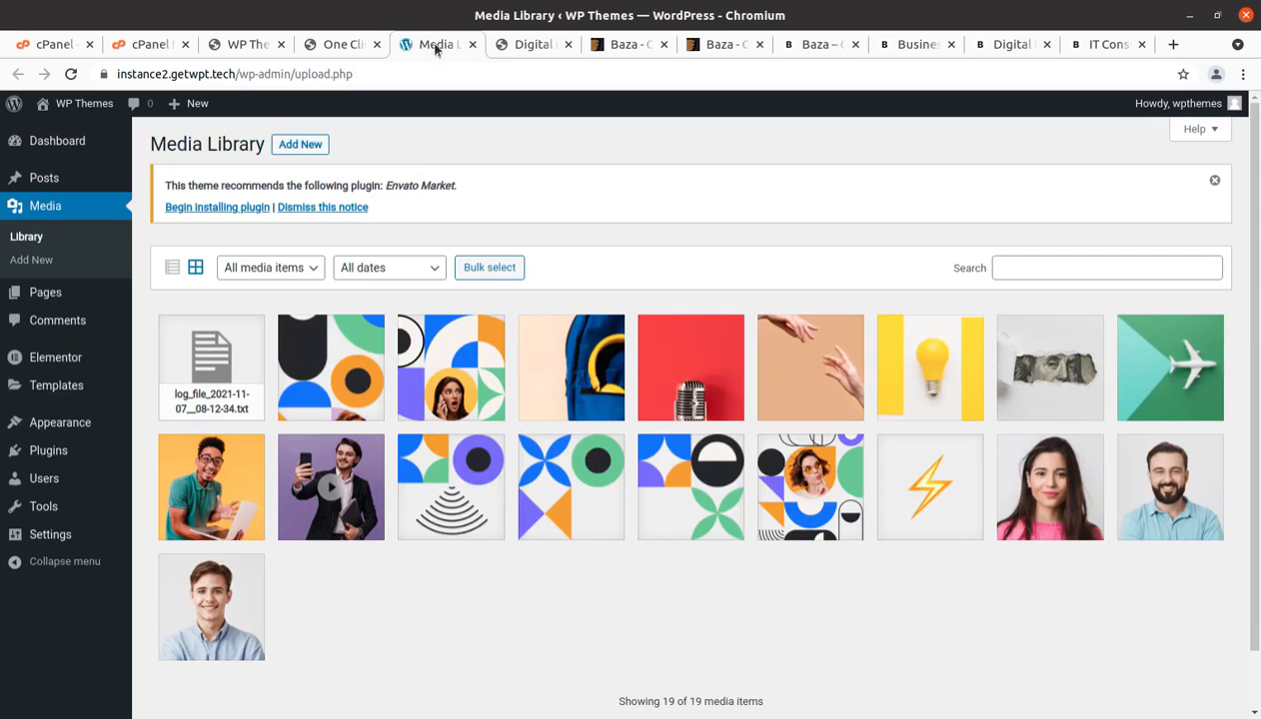
click(507, 47)
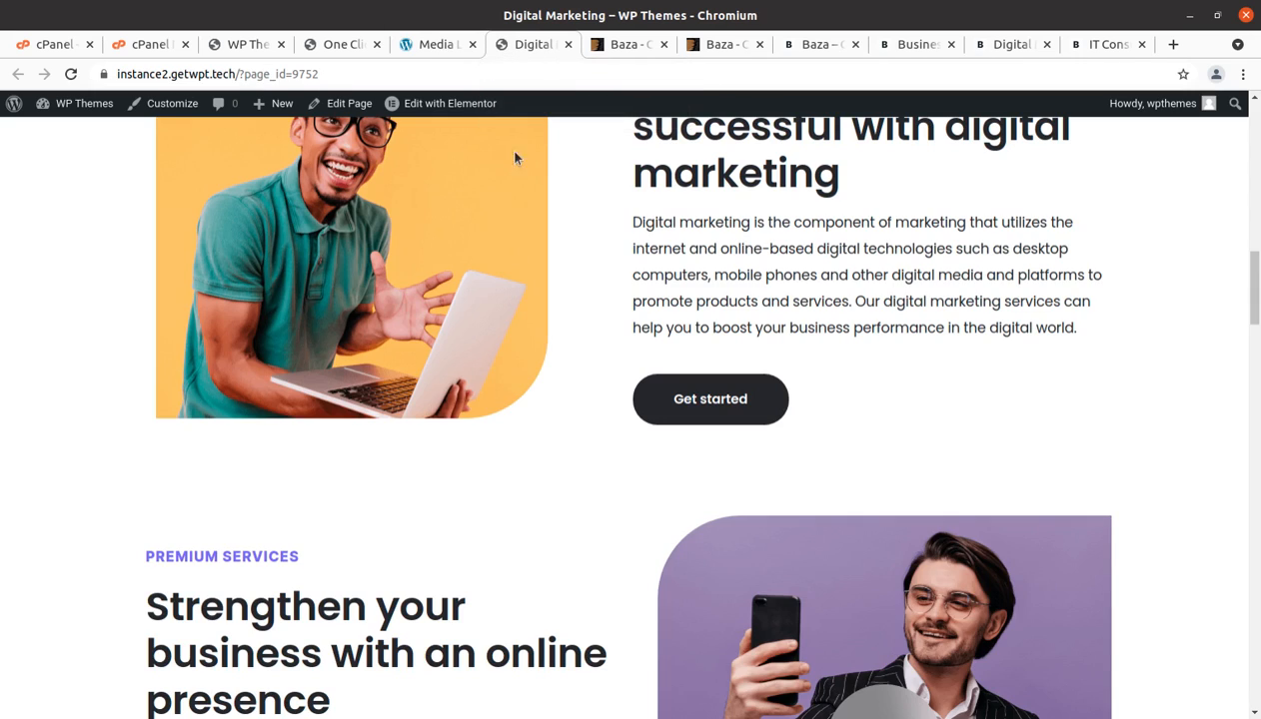
scroll(515, 299, up, 2)
scroll(536, 446, up, 10)
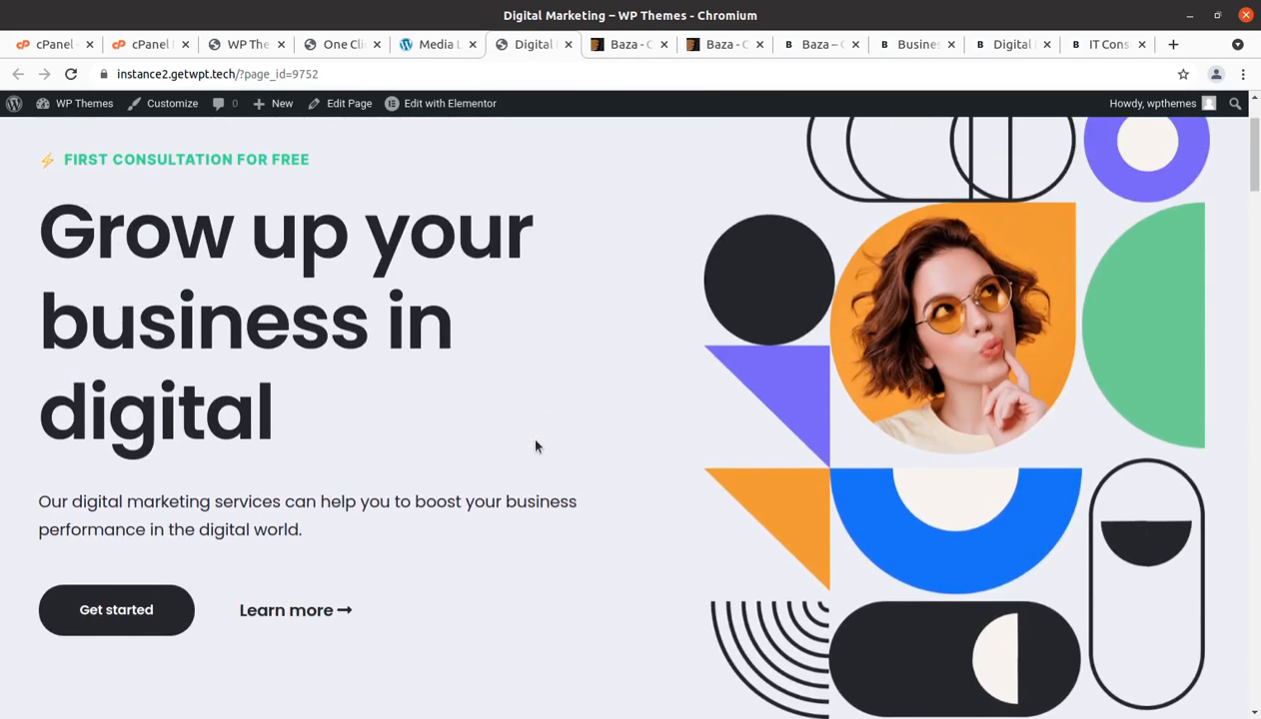
scroll(536, 446, up, 2)
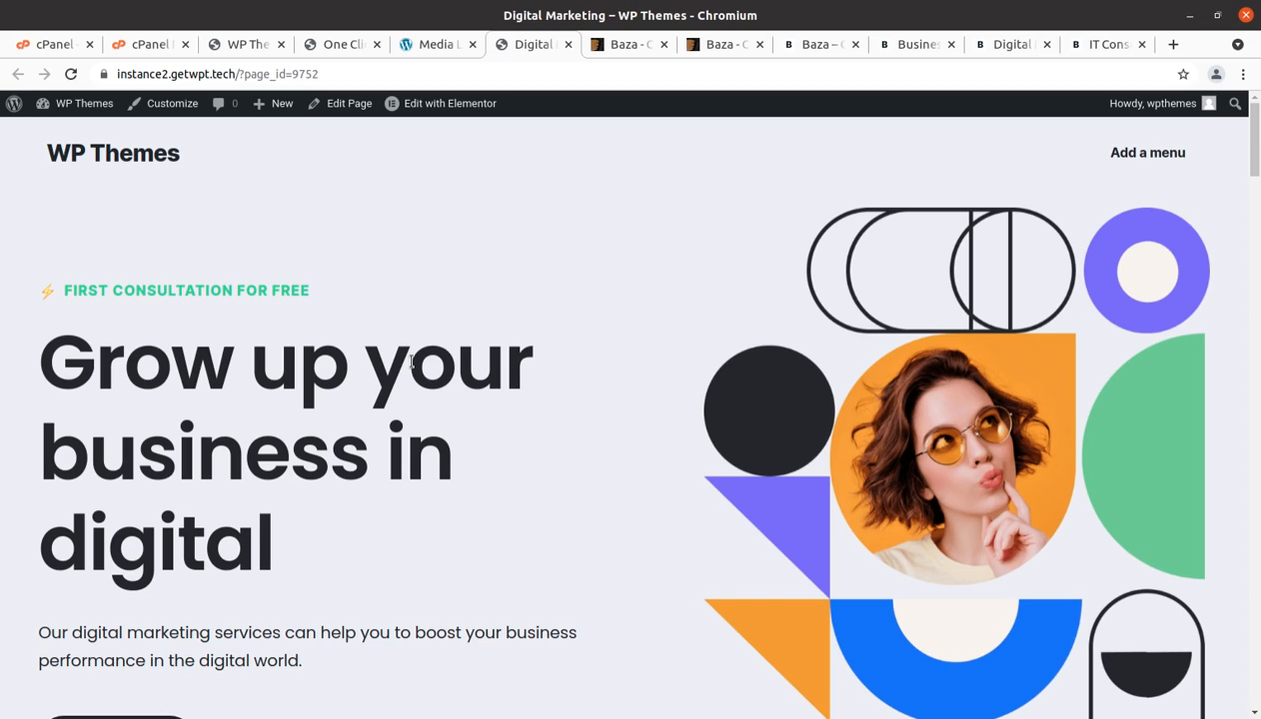
Examine the Digital Marketing page from its hero section through the services, team and image gallery to the footer widgets
scroll(543, 427, down, 7)
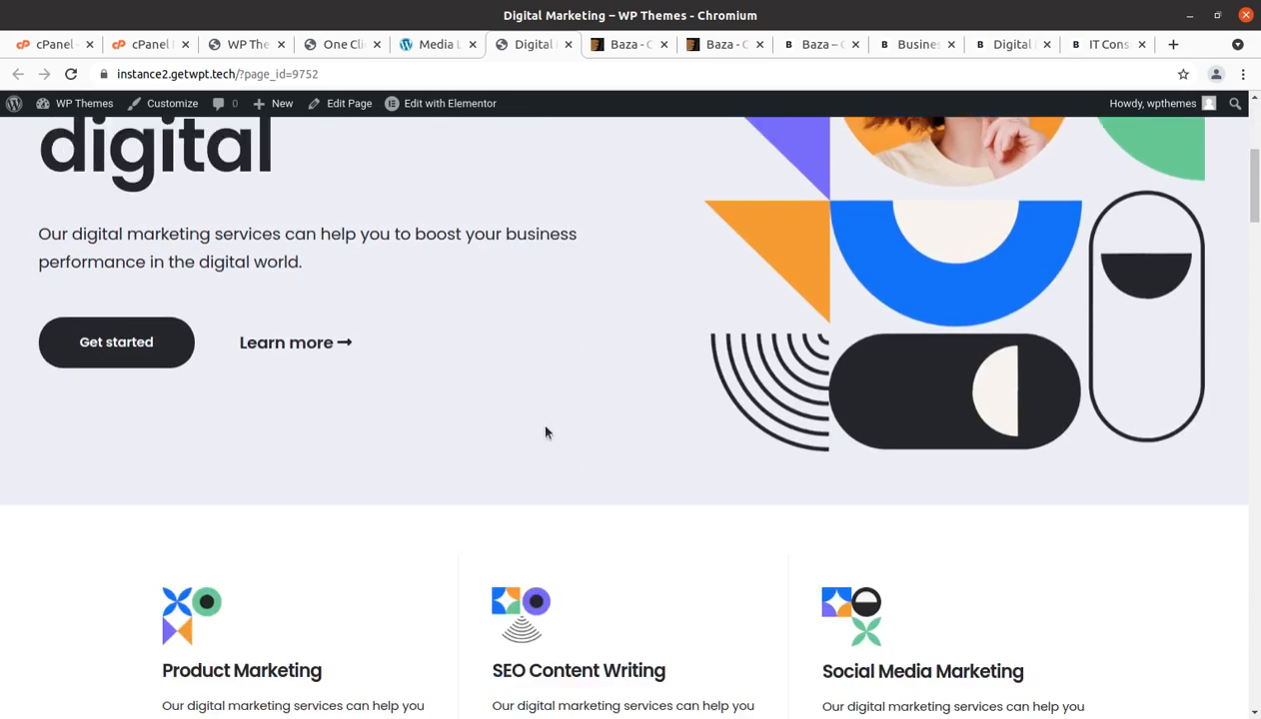
scroll(545, 428, down, 6)
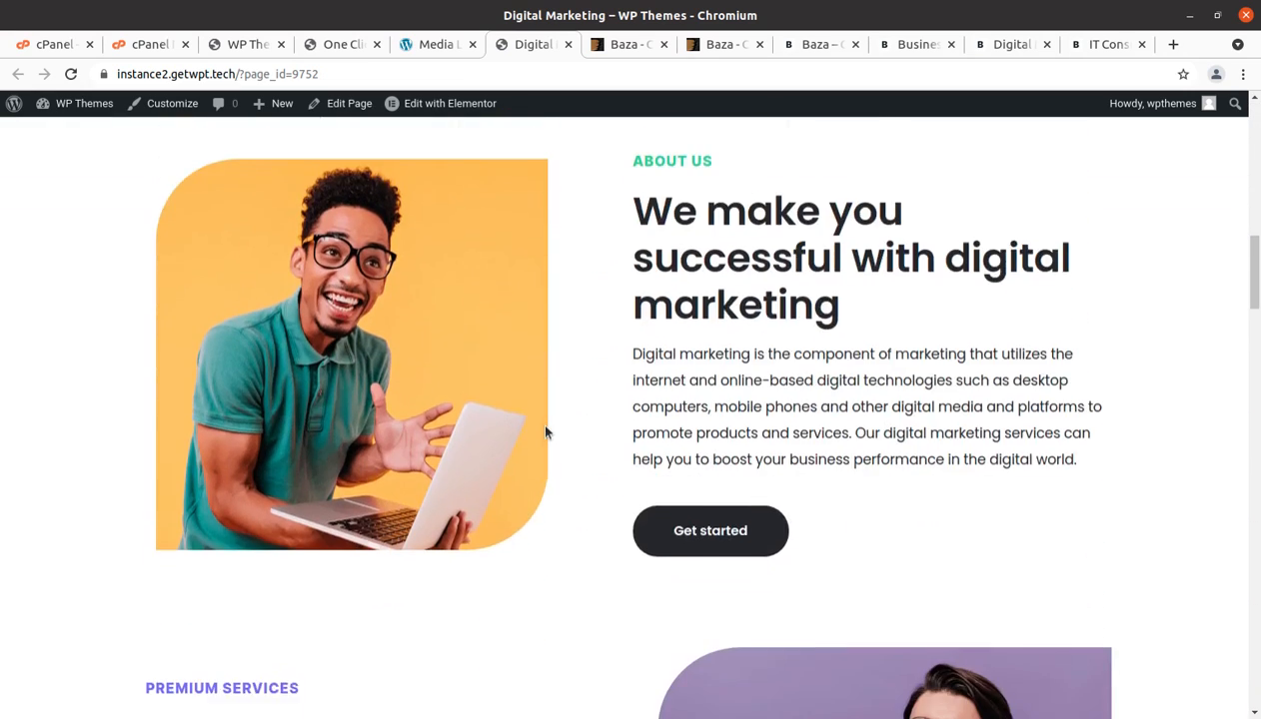
scroll(545, 430, down, 8)
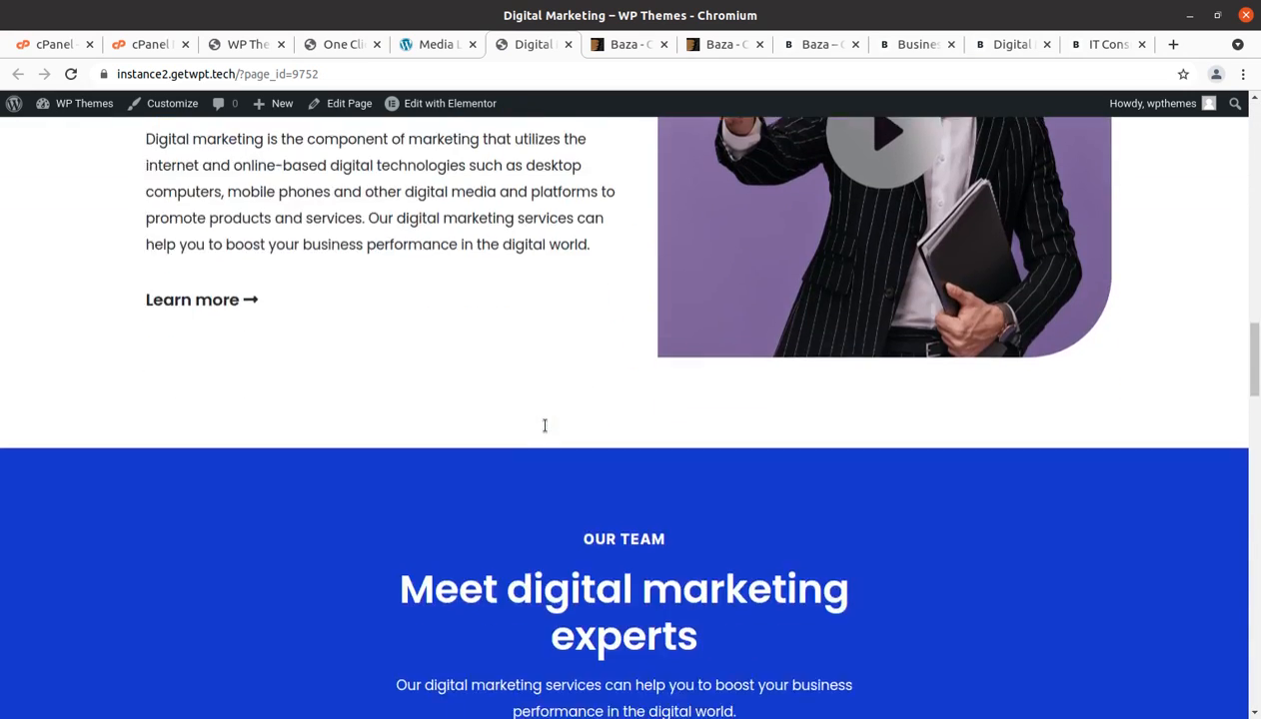
scroll(544, 426, down, 6)
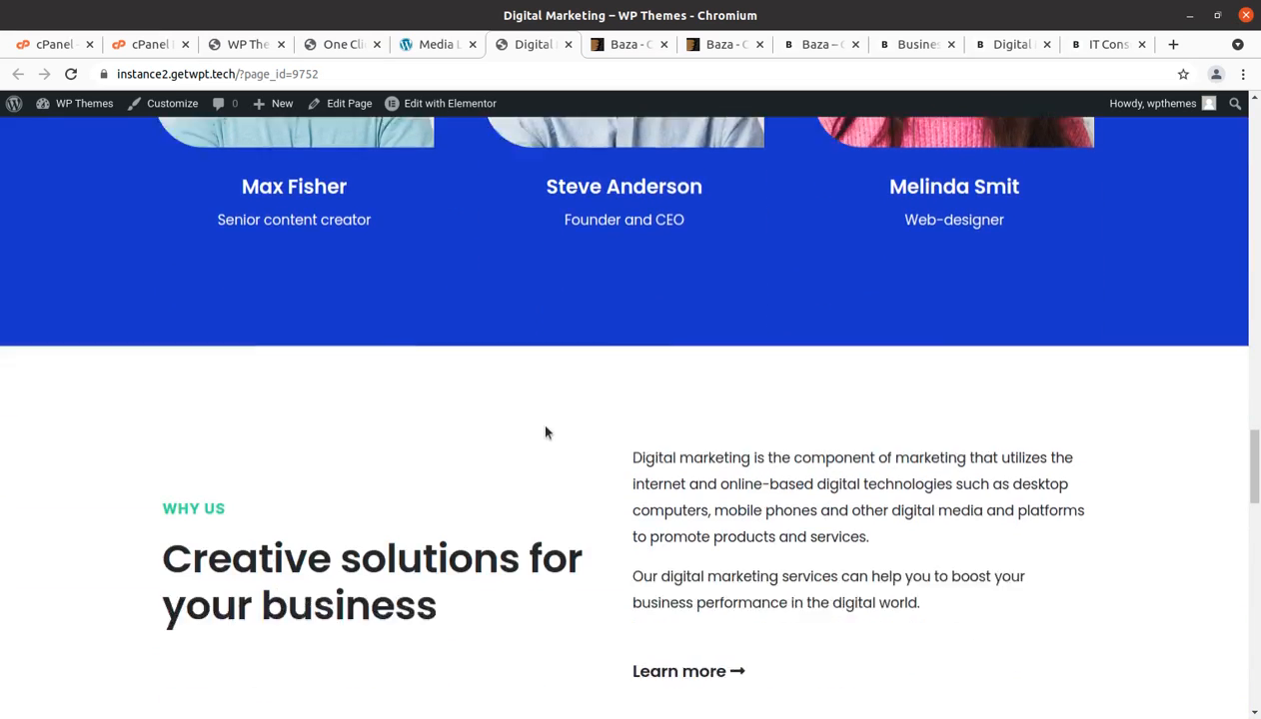
scroll(546, 433, down, 5)
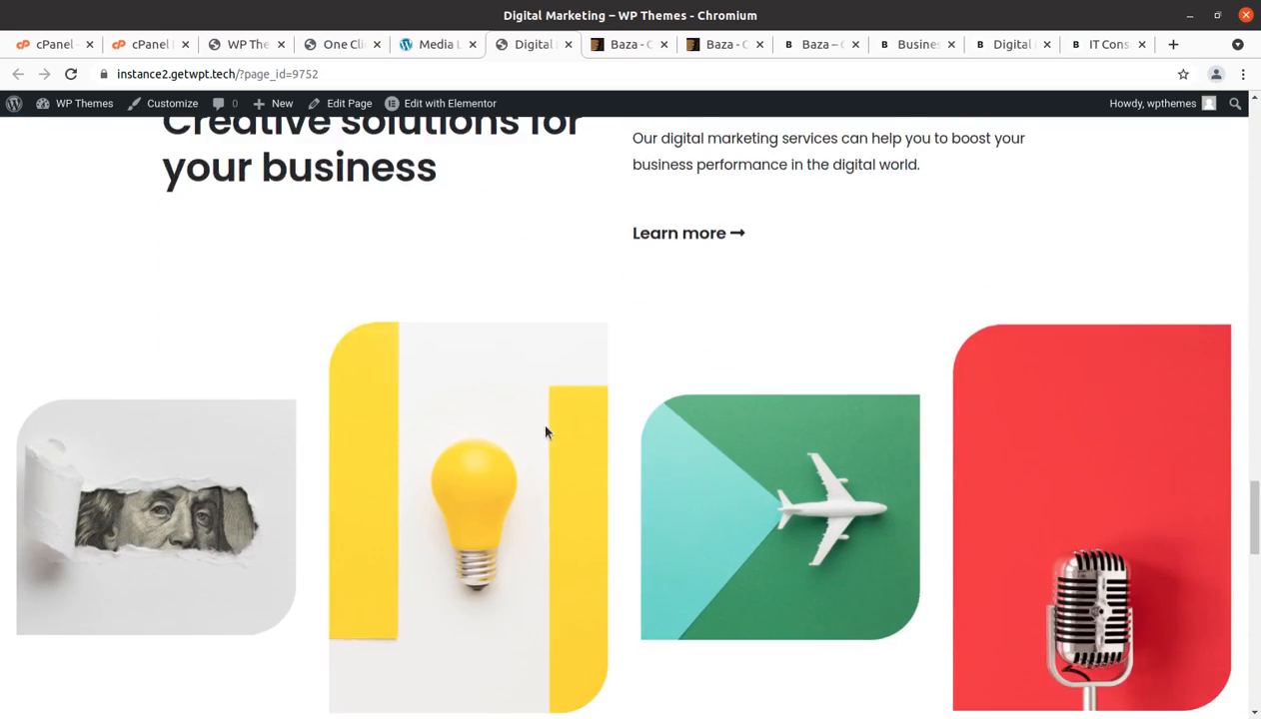
scroll(733, 417, down, 10)
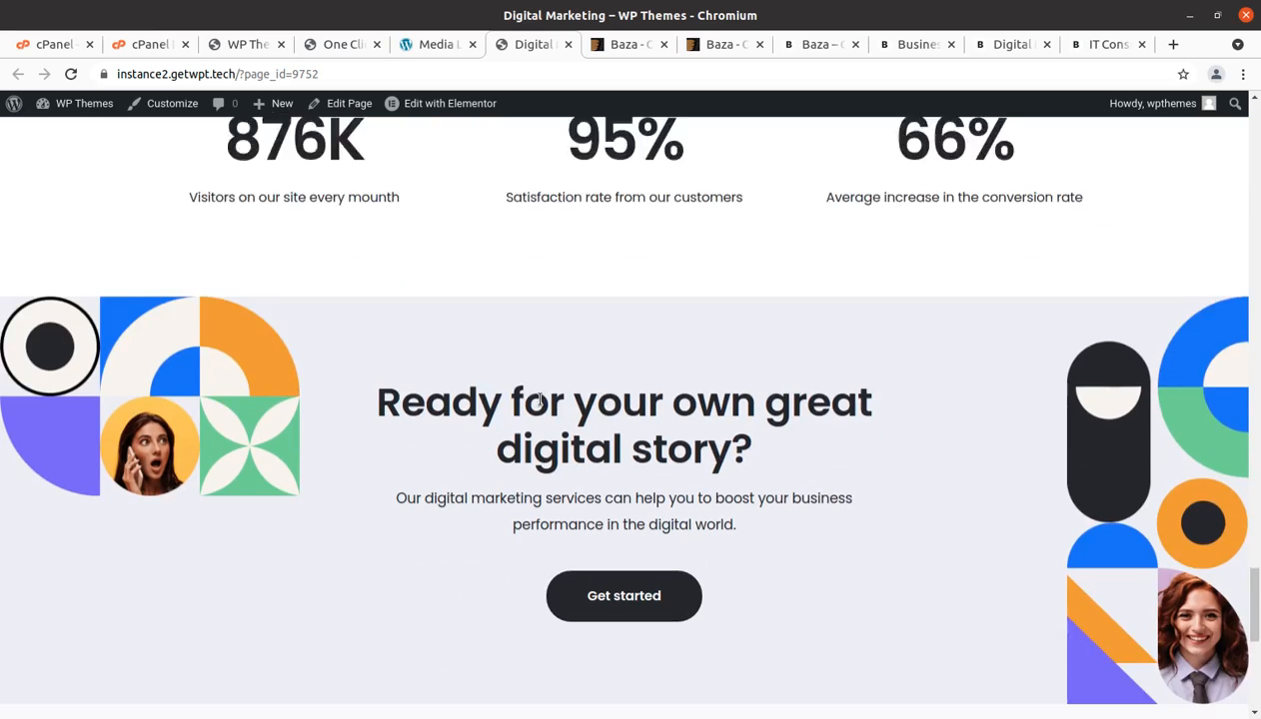
scroll(388, 448, down, 2)
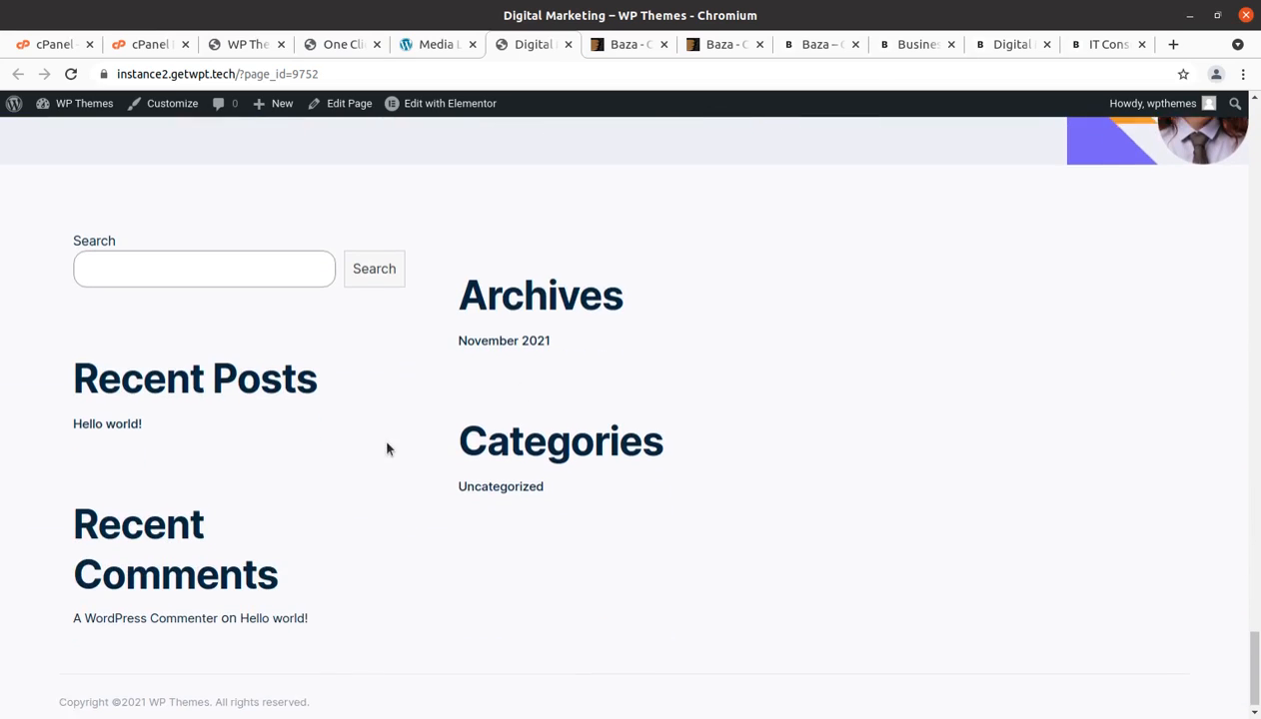
scroll(289, 448, up, 2)
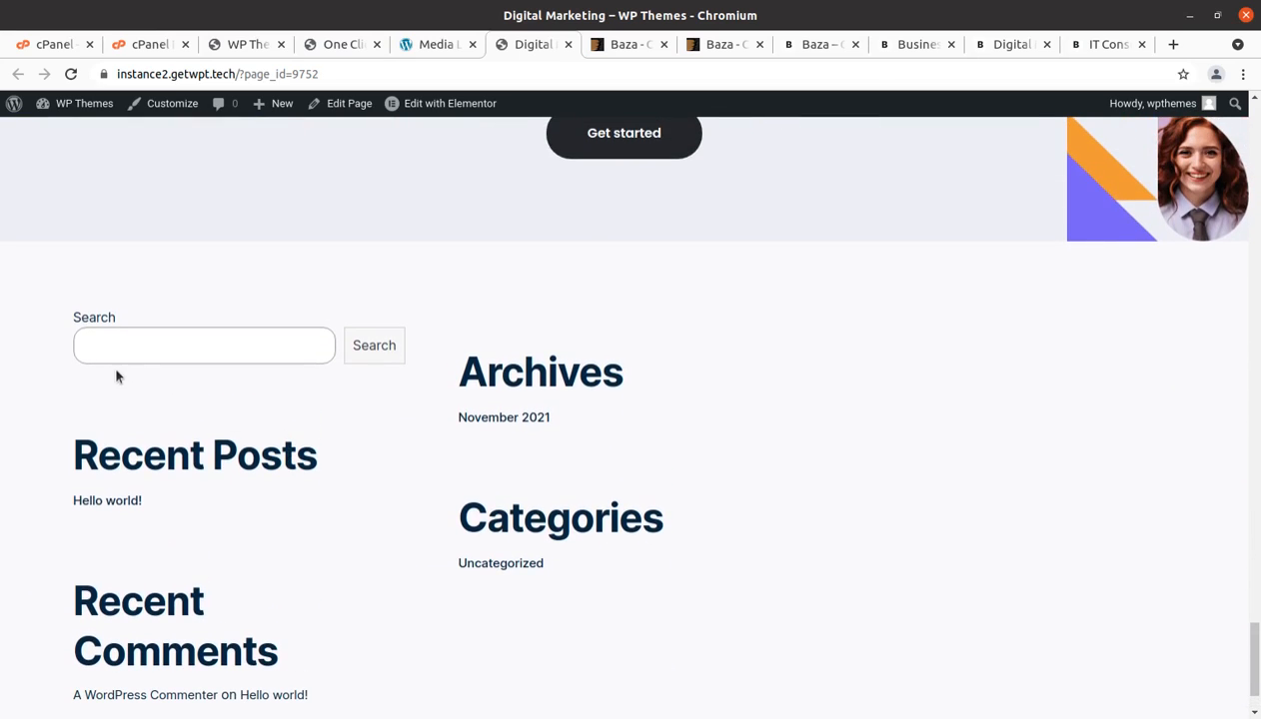
scroll(210, 407, down, 1)
Open the Digital Marketing page for editing with Elementor
scroll(209, 406, up, 8)
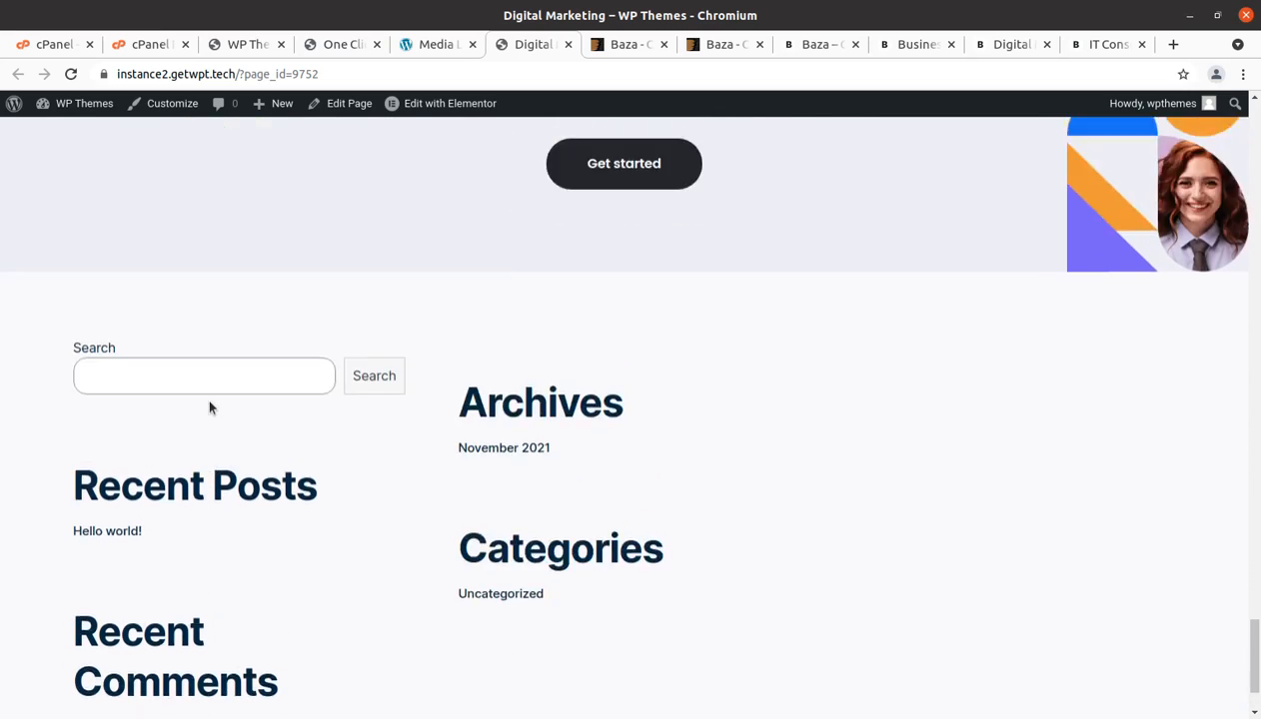
scroll(210, 407, up, 10)
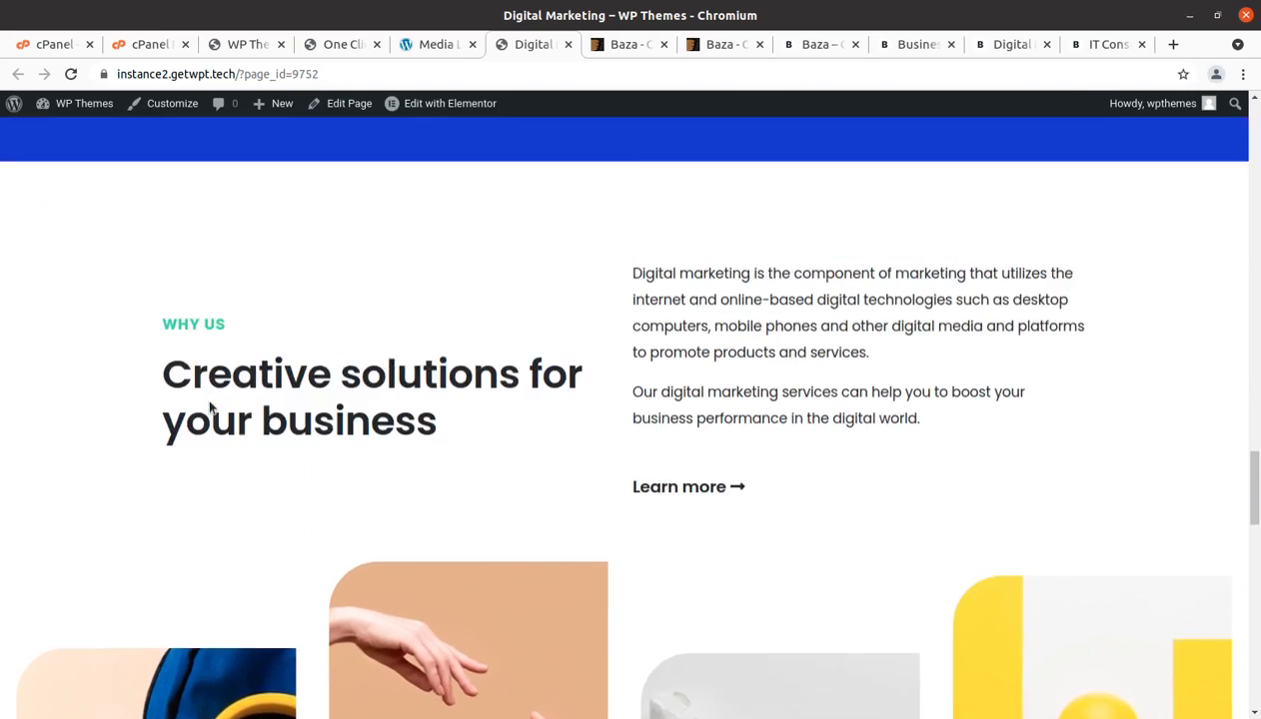
scroll(210, 406, up, 10)
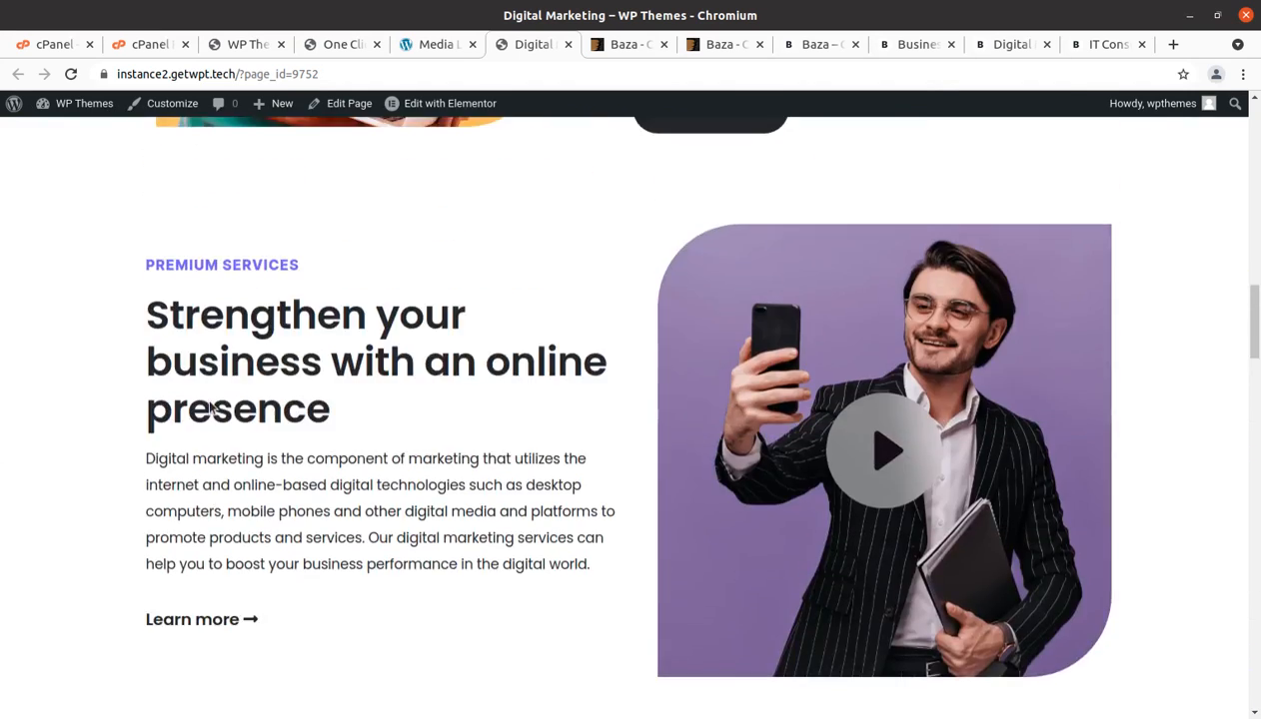
scroll(490, 318, up, 5)
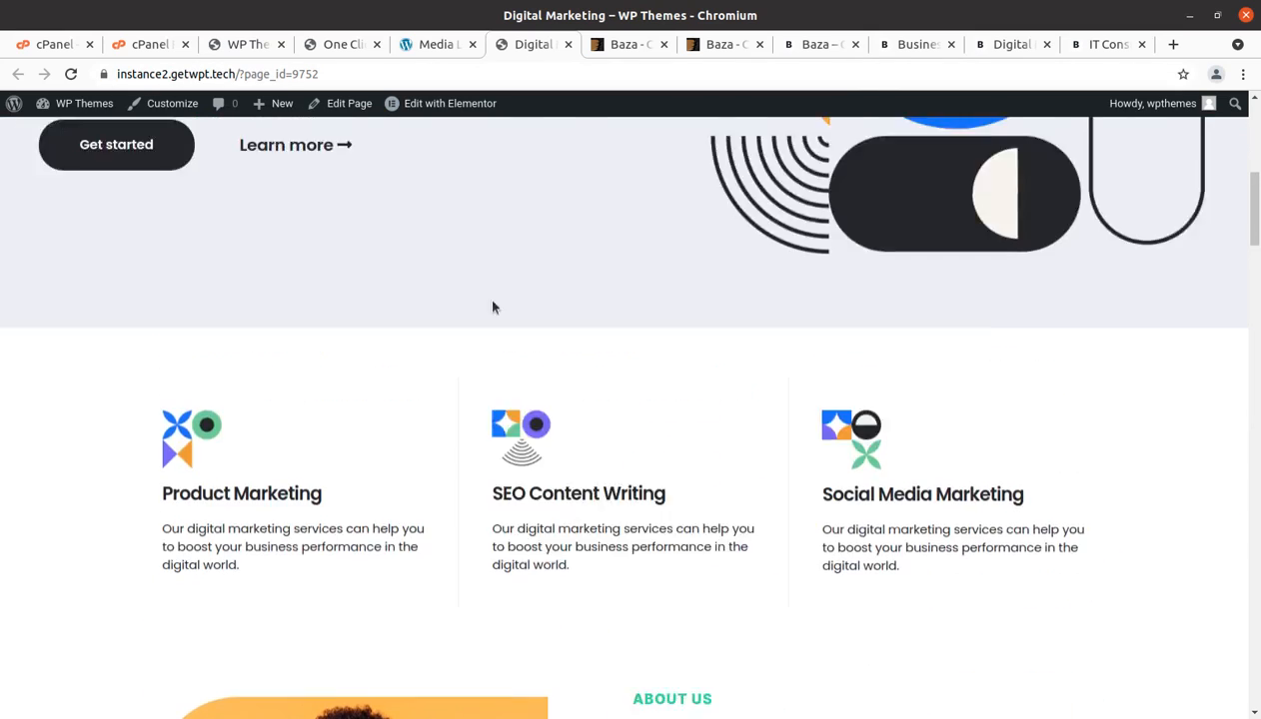
mouse_move(434, 105)
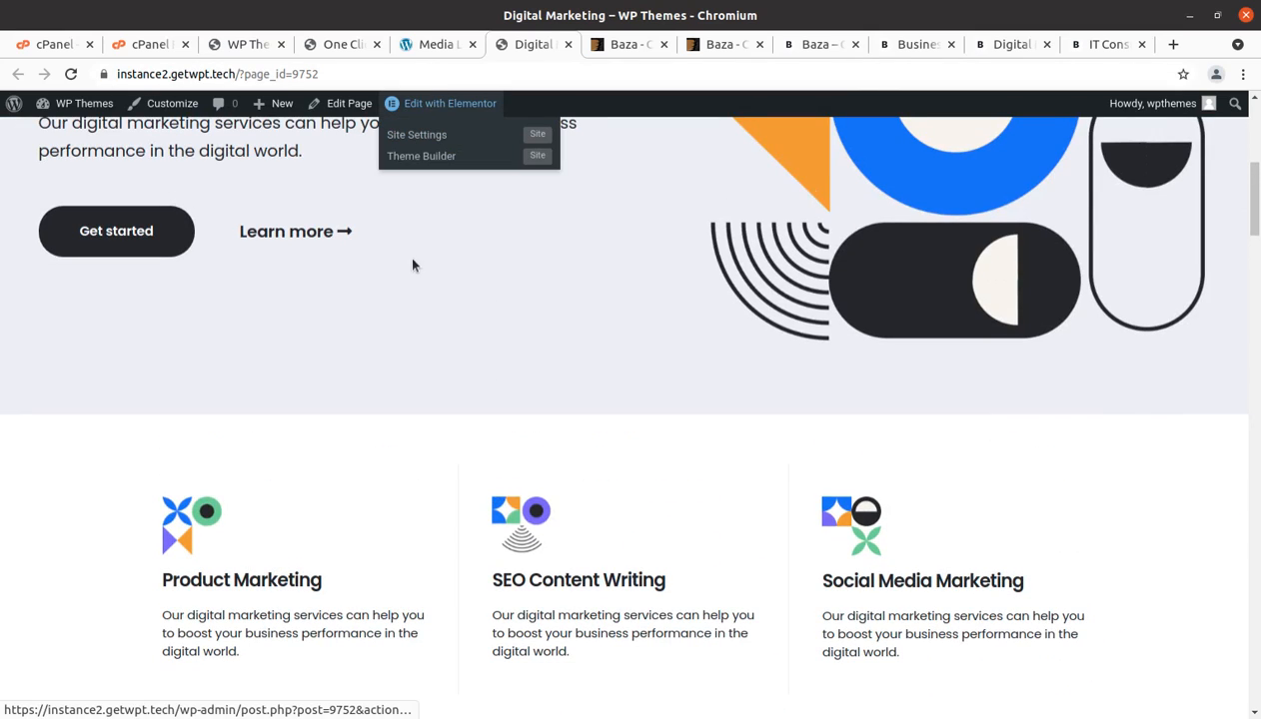
click(428, 105)
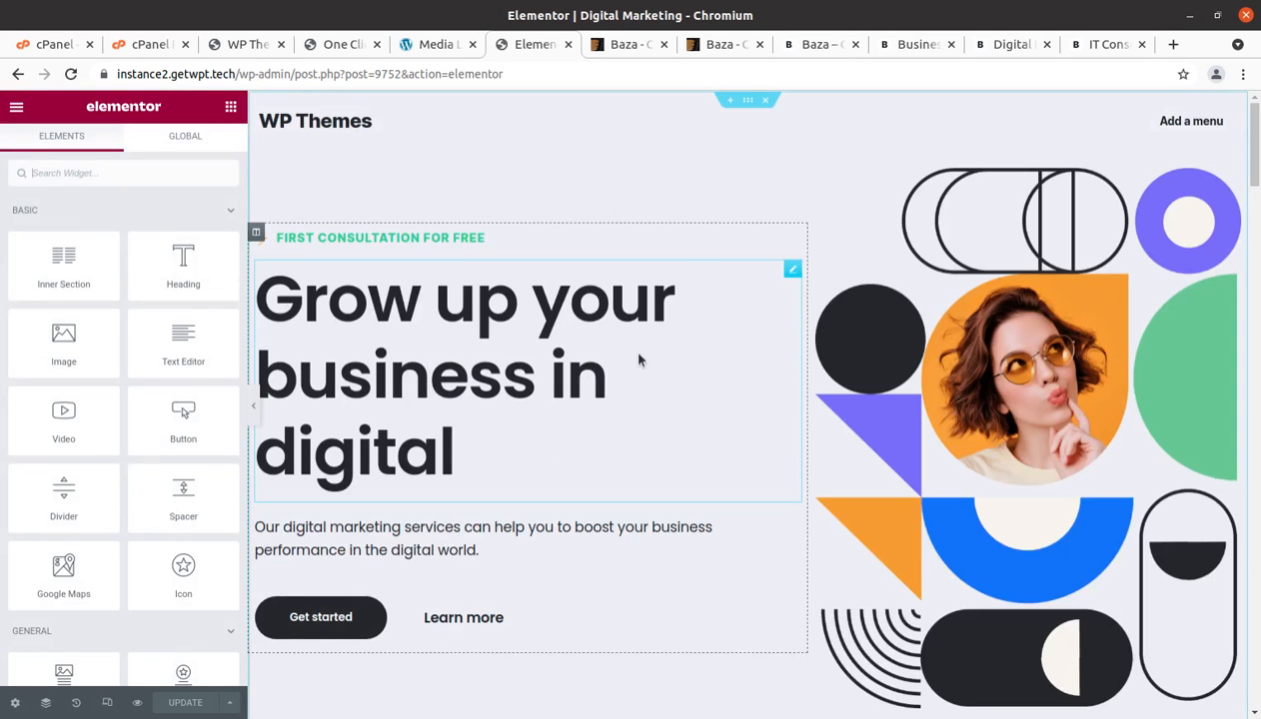
Inspect the hero image and heading settings in Elementor, and look through the services, about, team and Why Us sections
click(1051, 390)
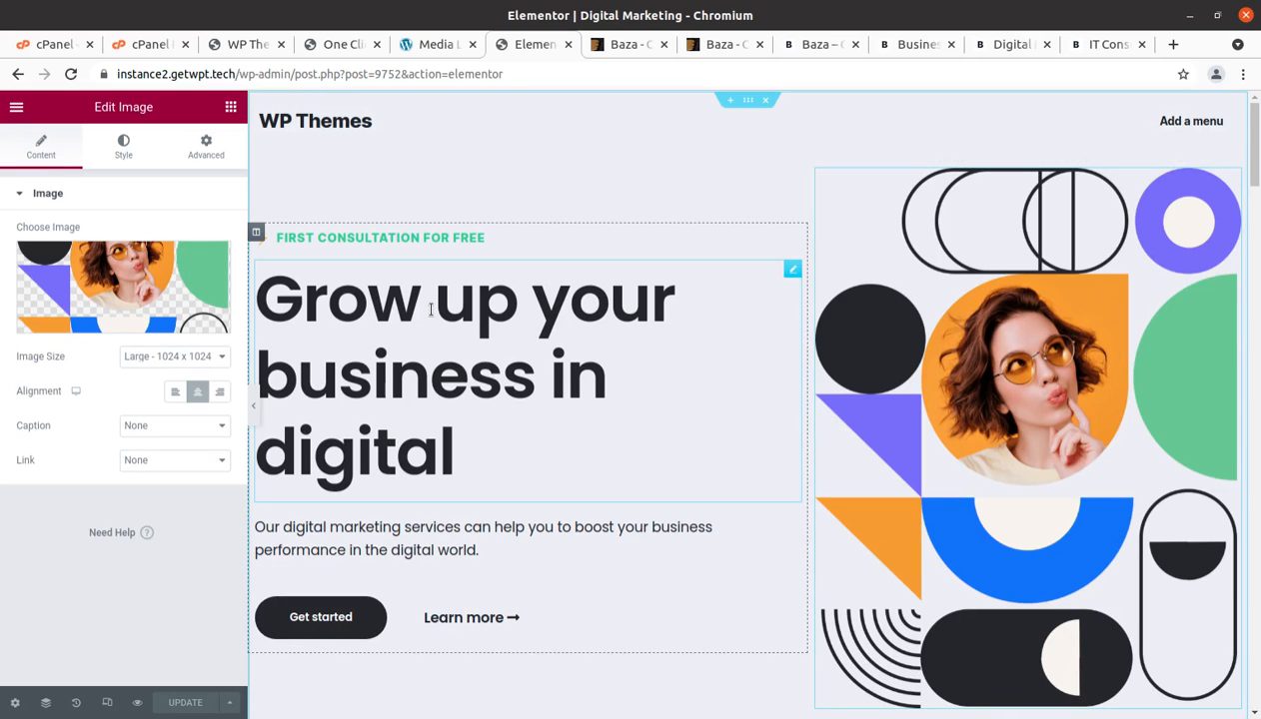
click(556, 316)
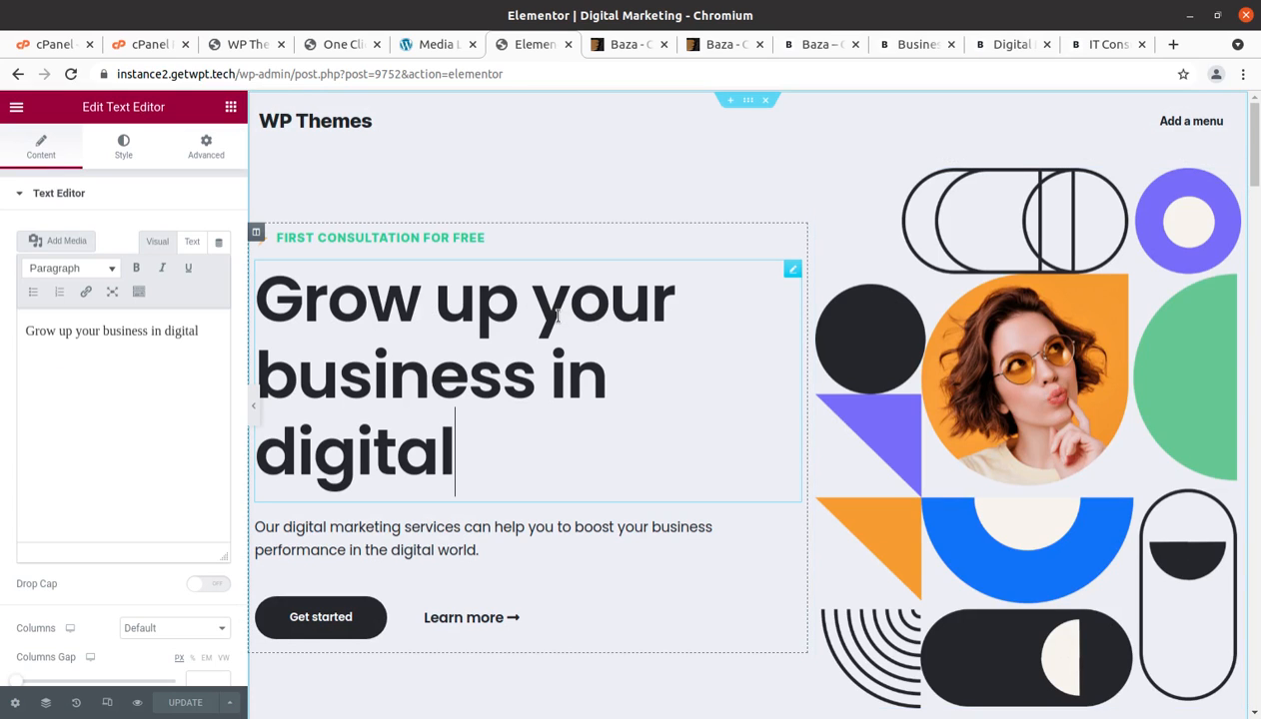
scroll(548, 428, down, 5)
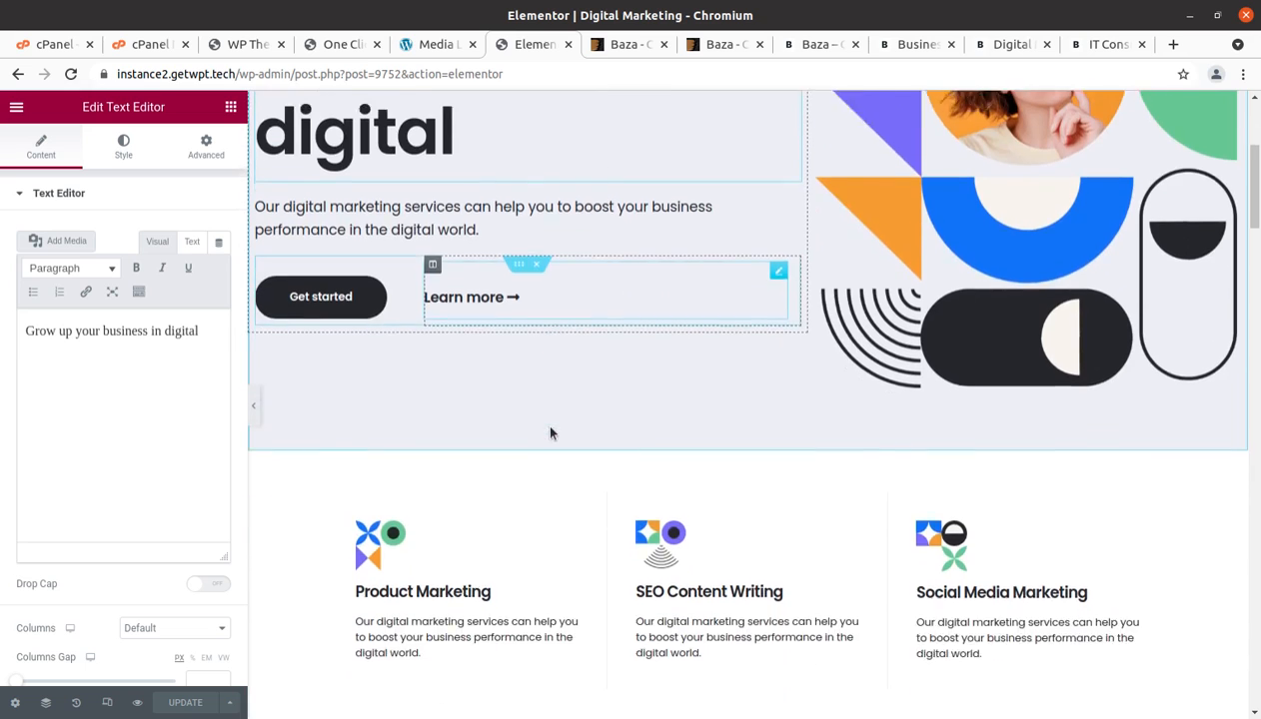
scroll(549, 431, down, 1)
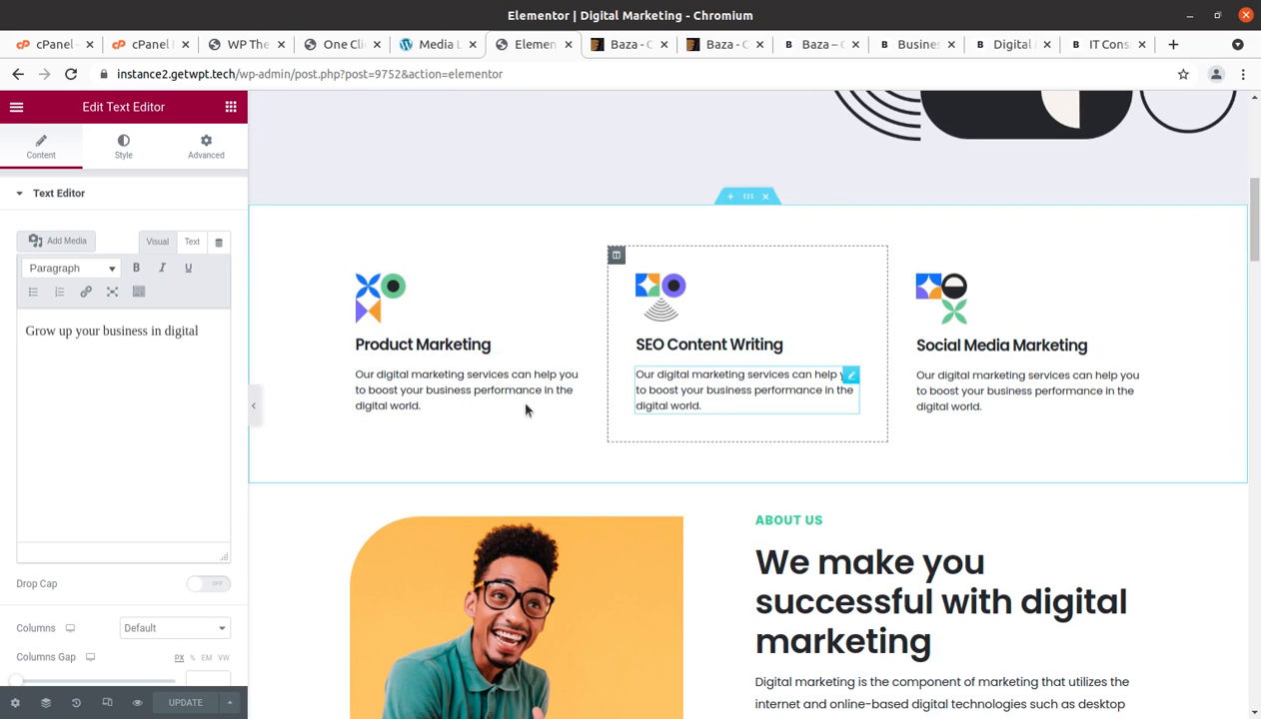
scroll(739, 497, down, 8)
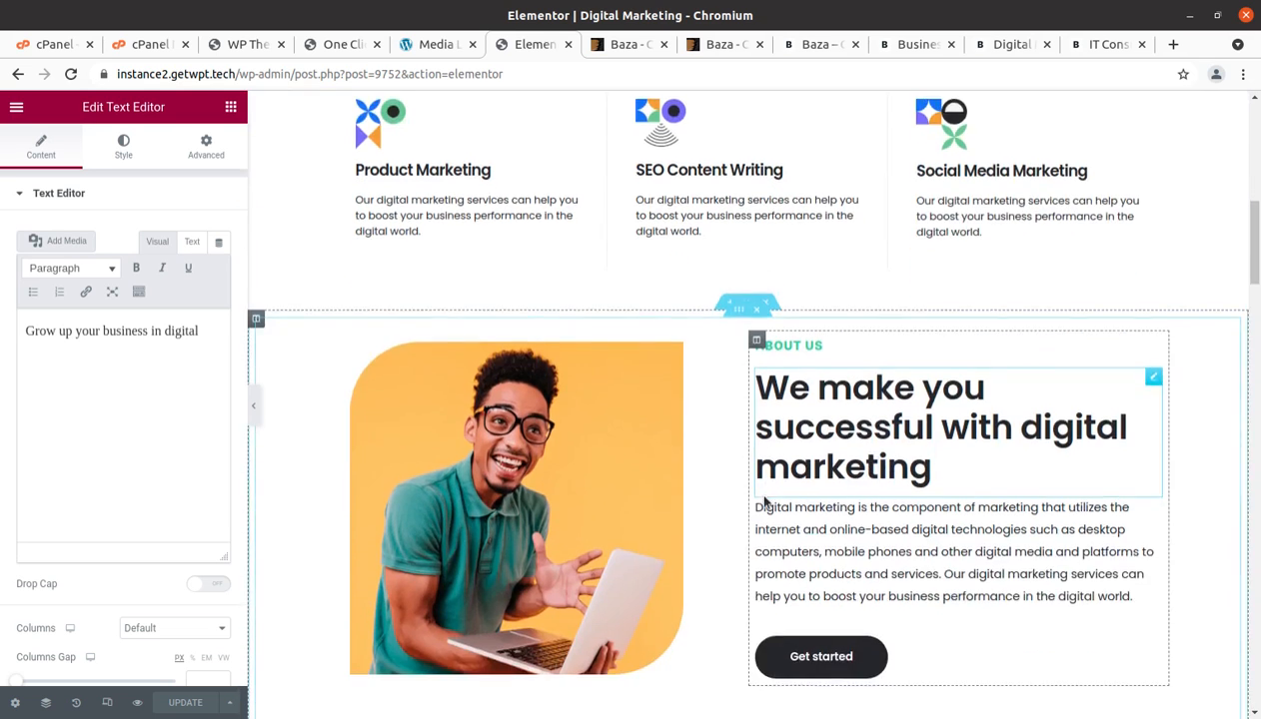
scroll(763, 502, down, 15)
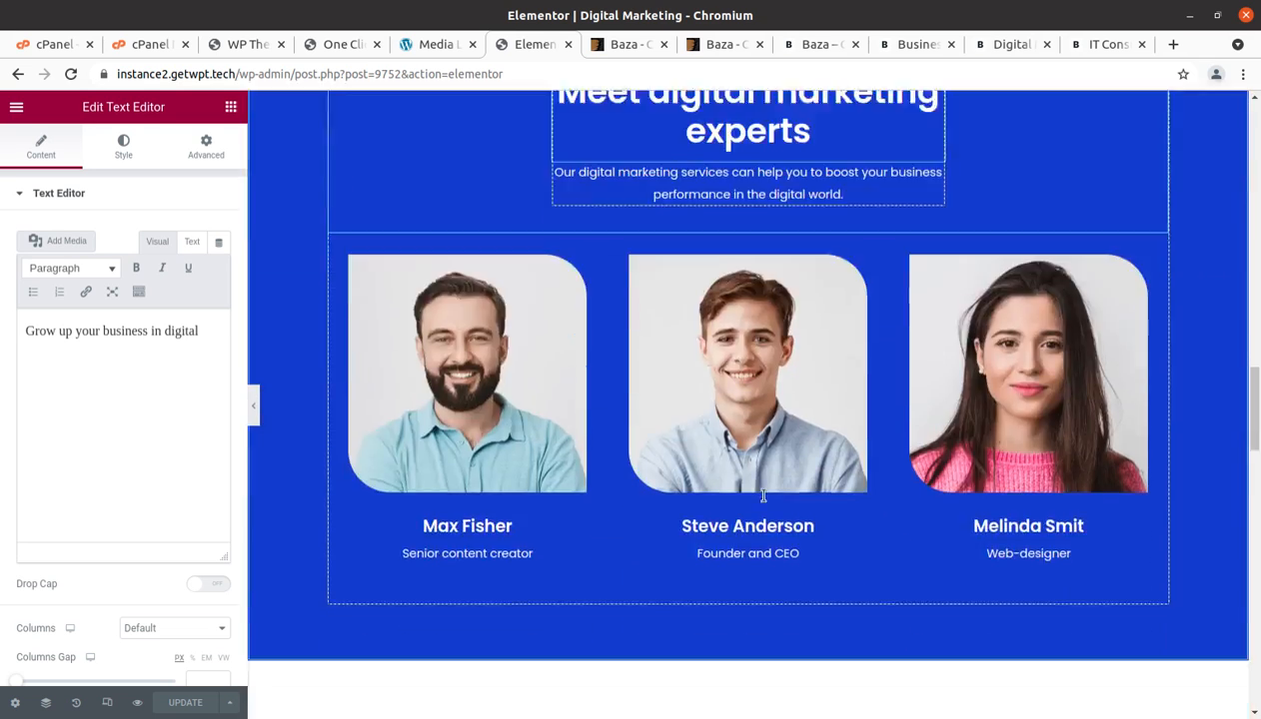
scroll(767, 500, up, 12)
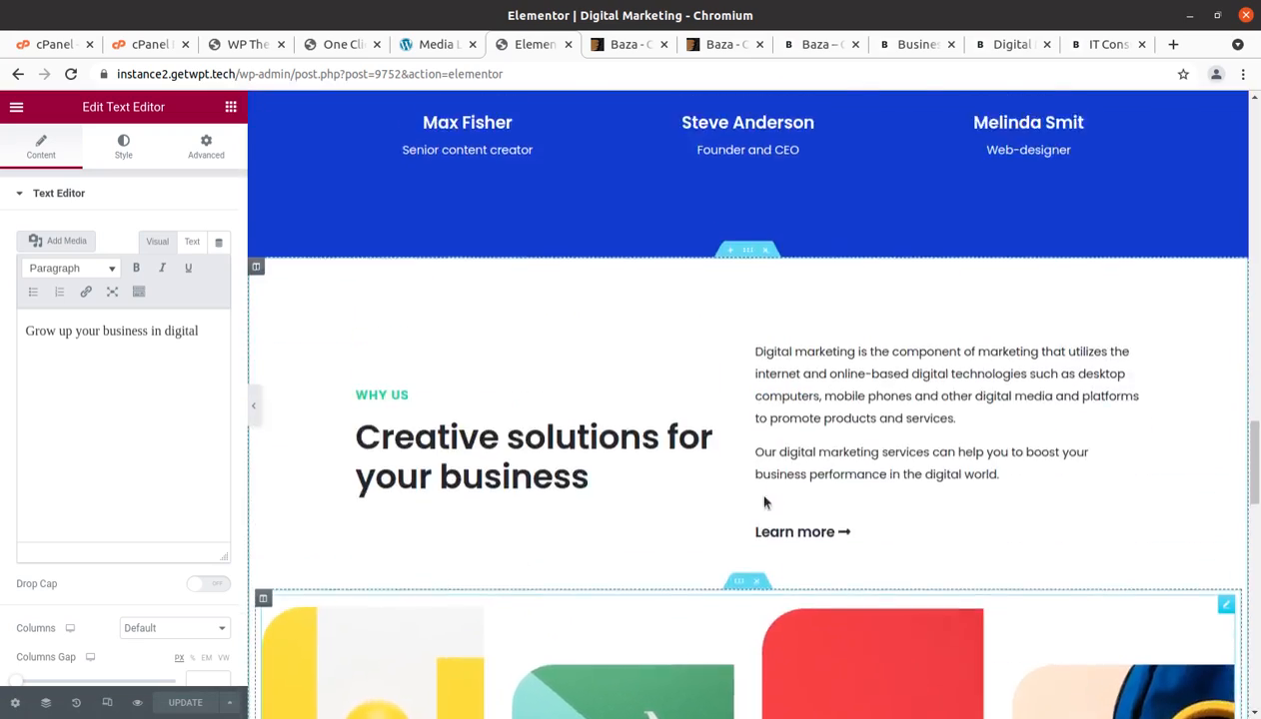
scroll(764, 502, up, 13)
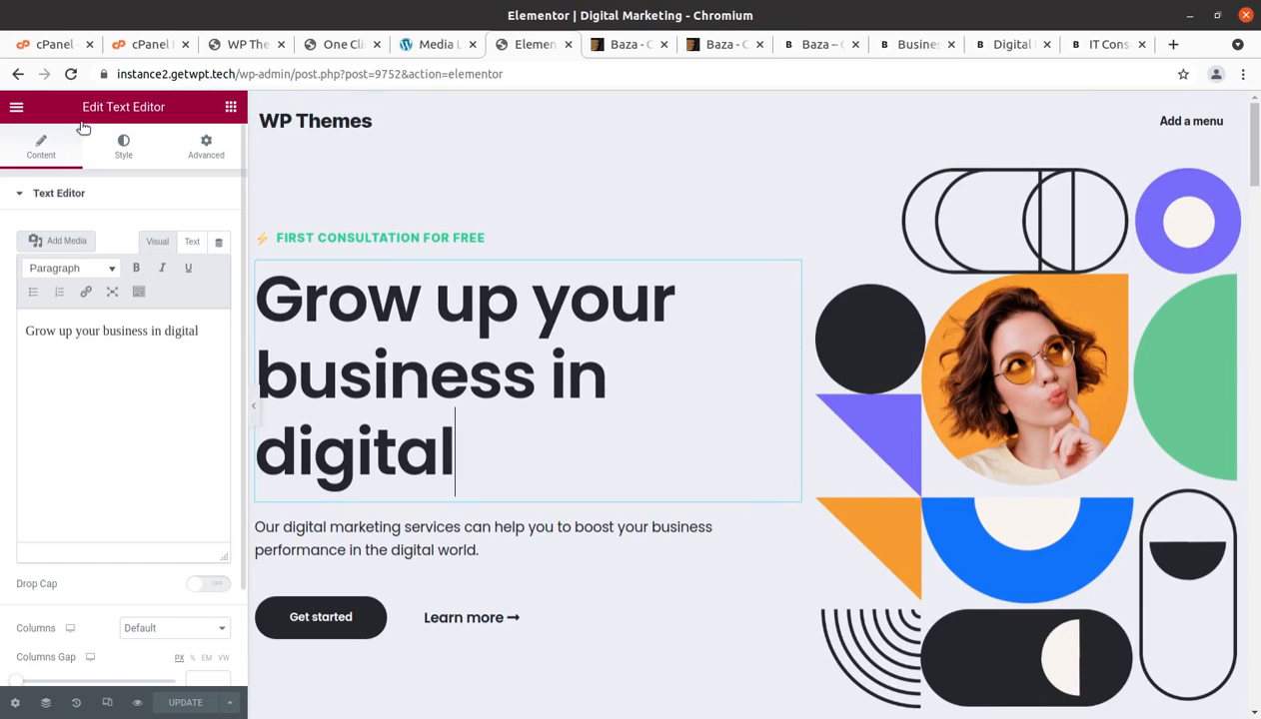
Leave the Elementor editor for the WordPress dashboard and close the demo import tab
click(18, 75)
scroll(399, 403, up, 5)
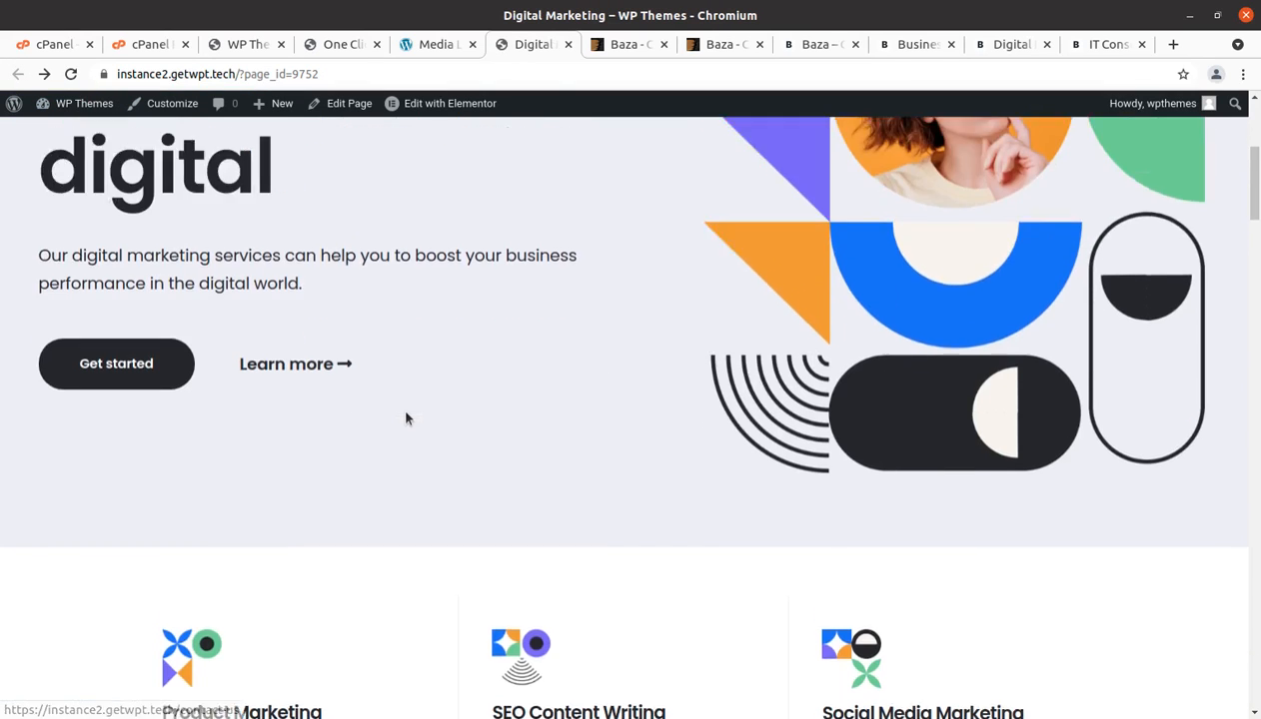
click(424, 47)
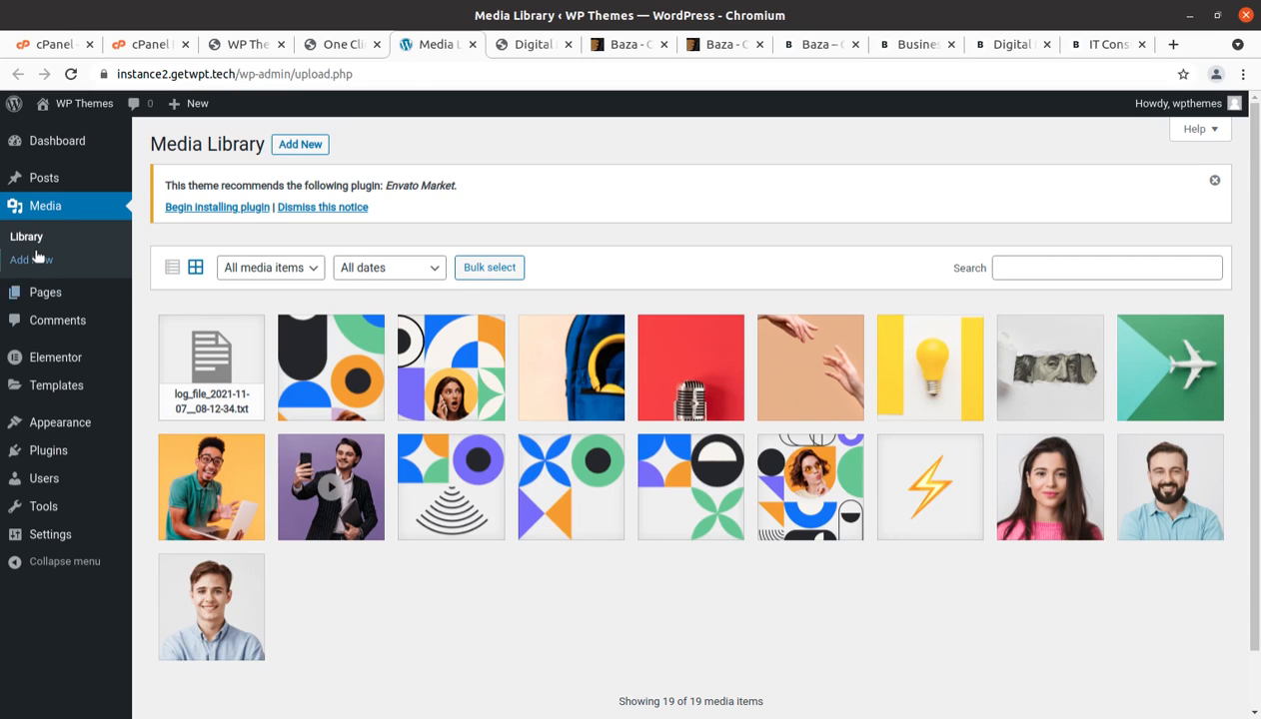
click(44, 150)
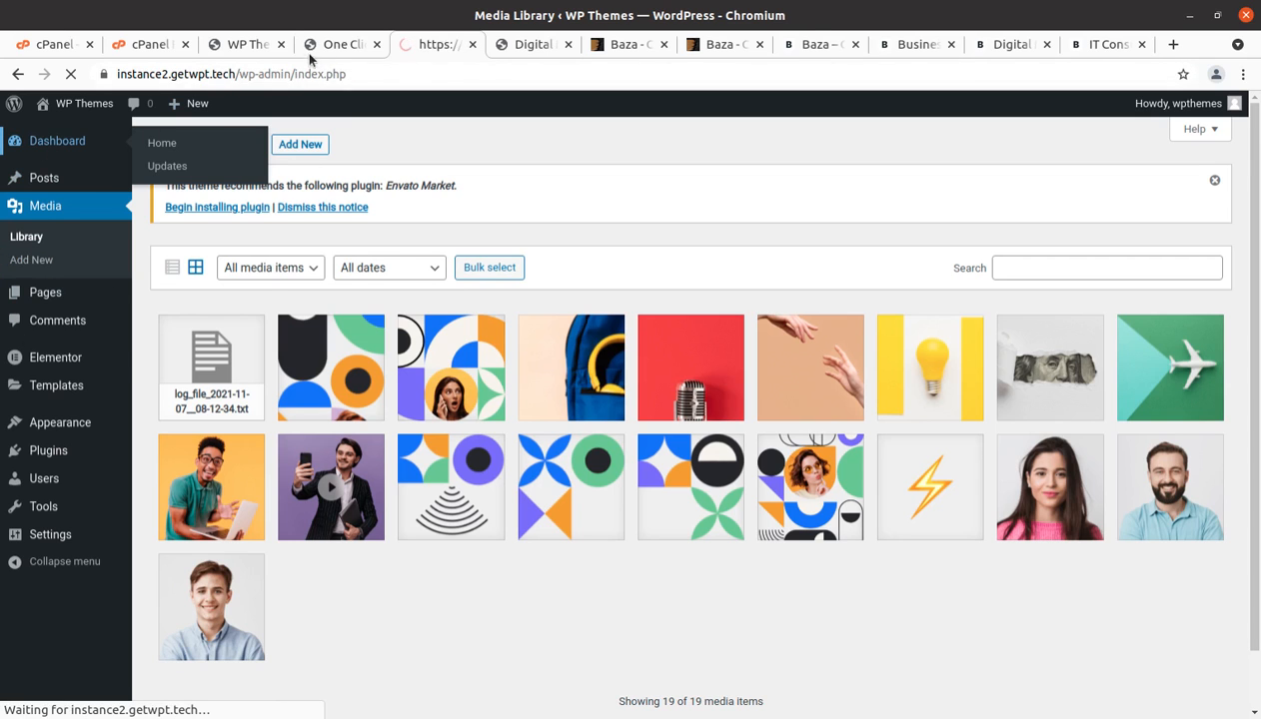
click(318, 47)
click(377, 44)
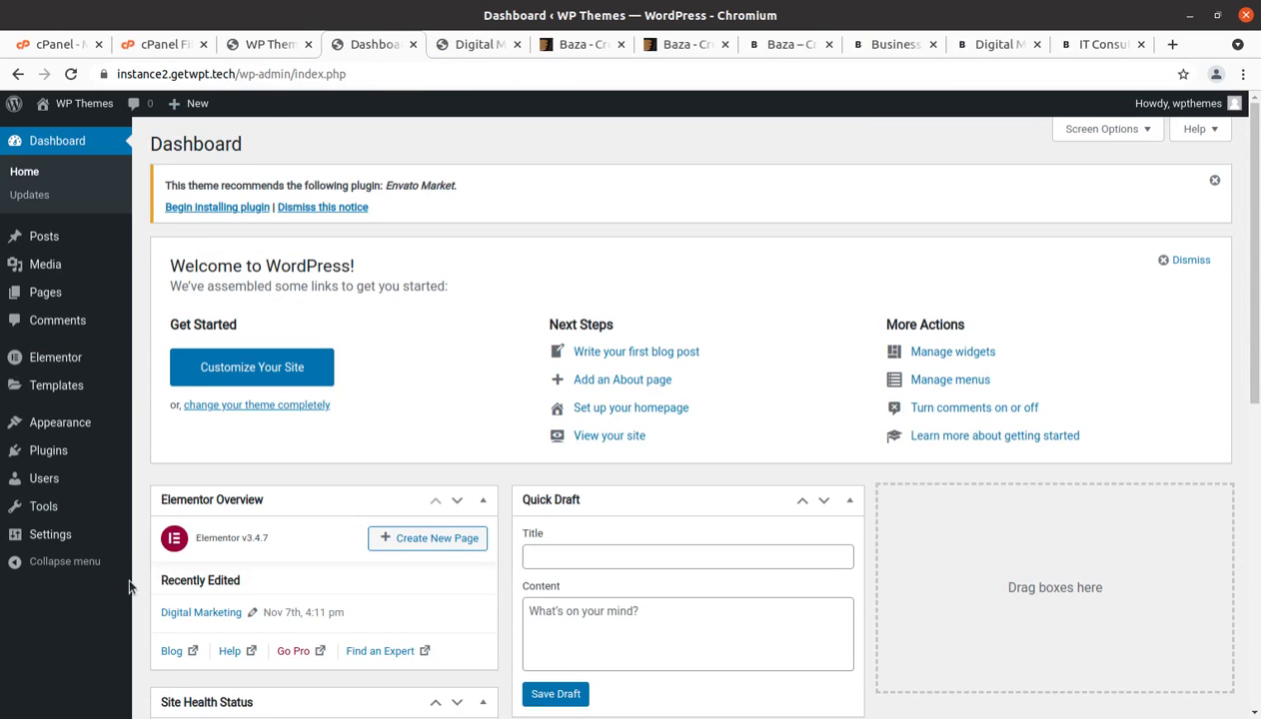
Open the theme customizer and review the Site Identity, Colors and Menus settings
mouse_move(72, 375)
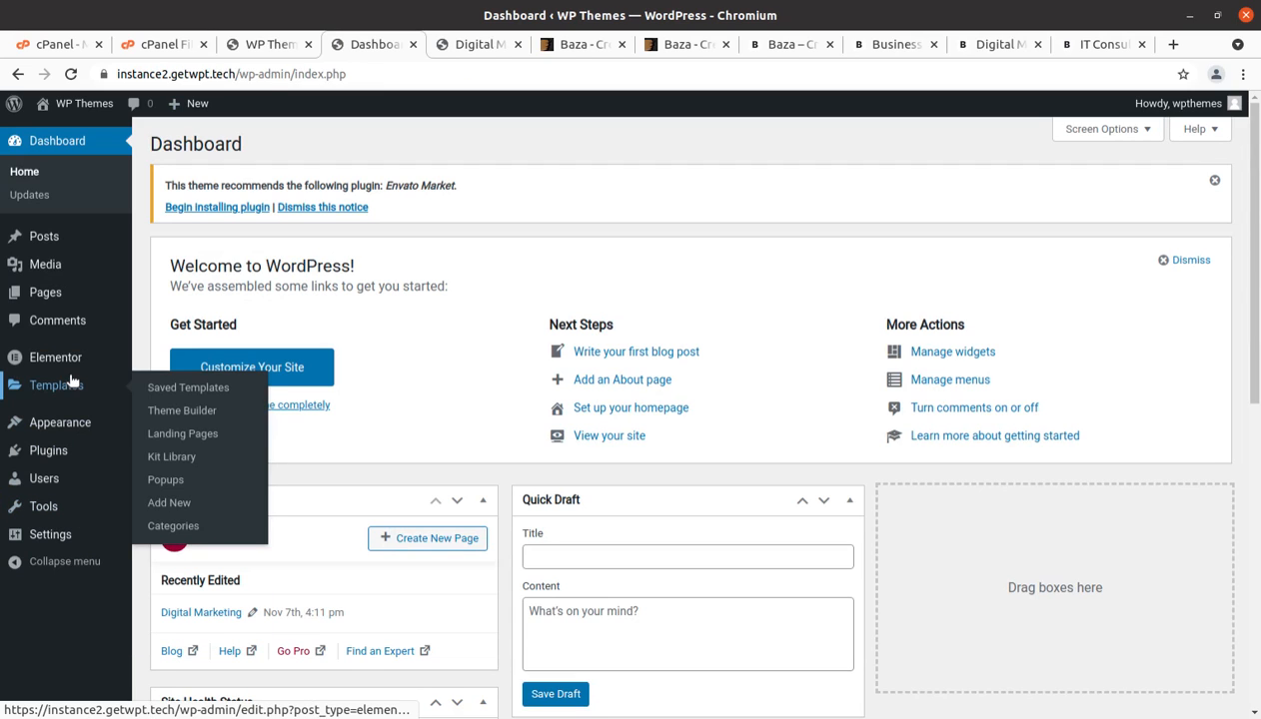
mouse_move(63, 432)
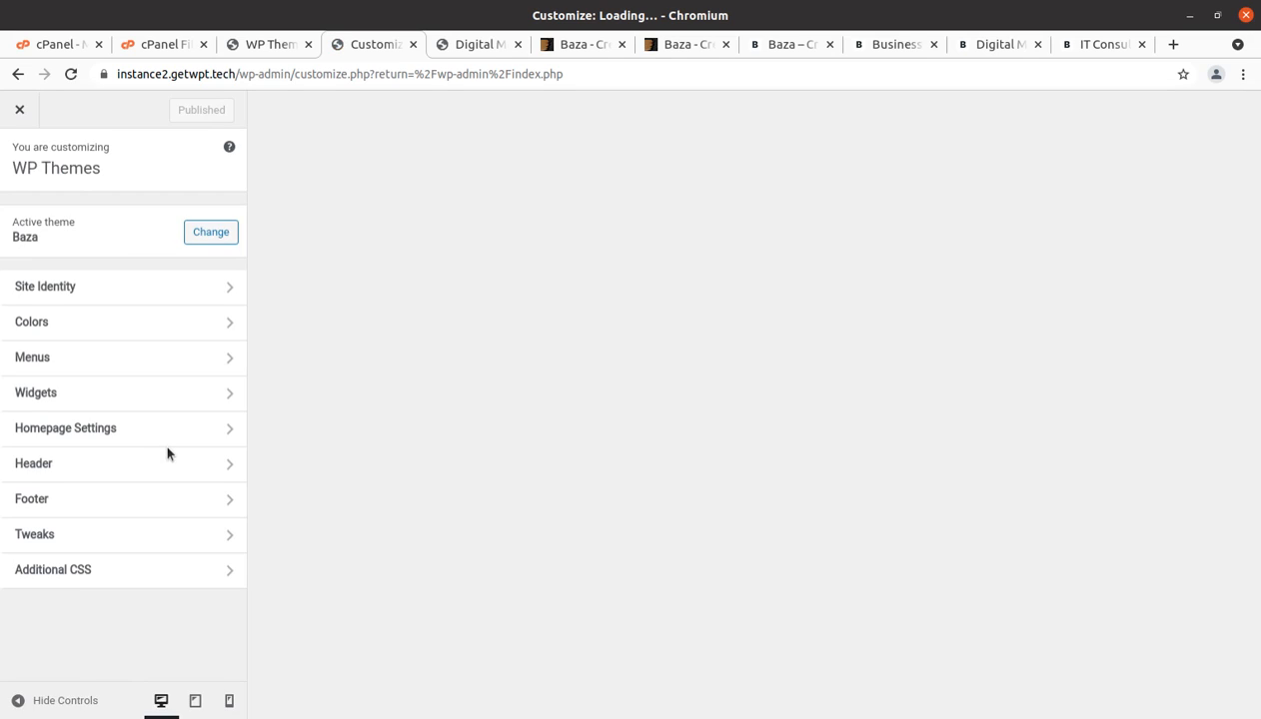
click(93, 293)
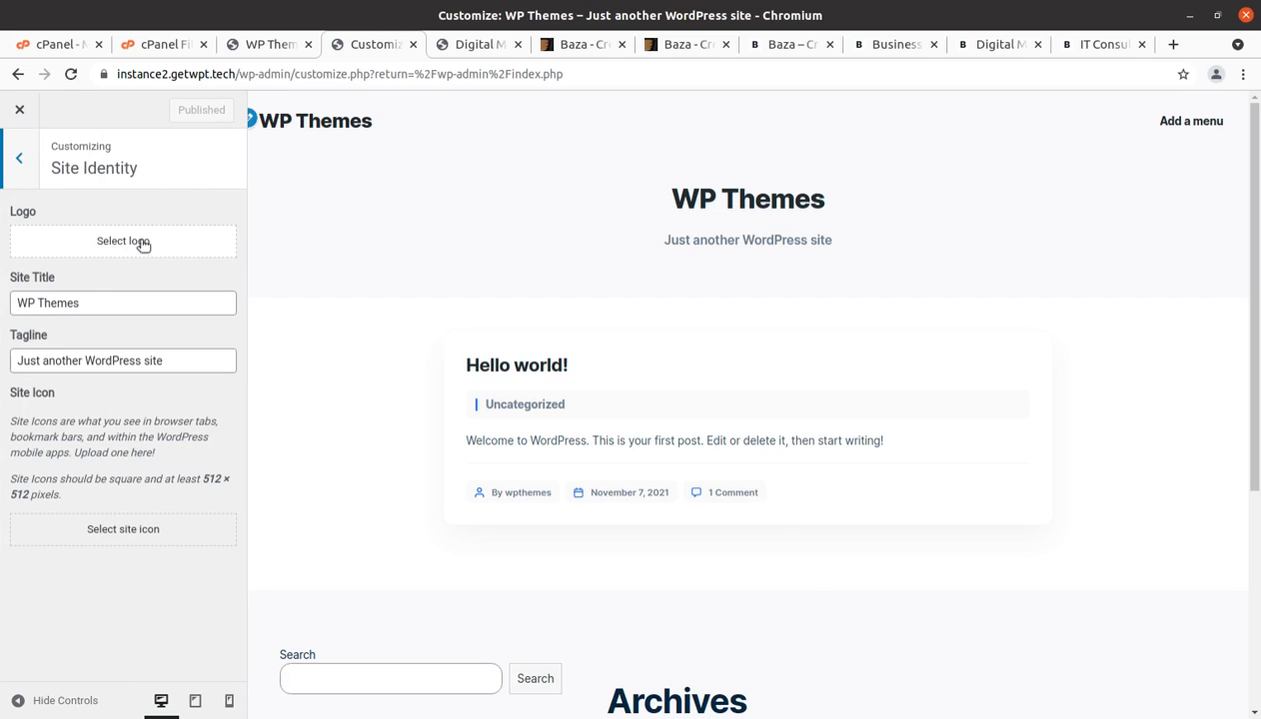
click(22, 162)
click(113, 321)
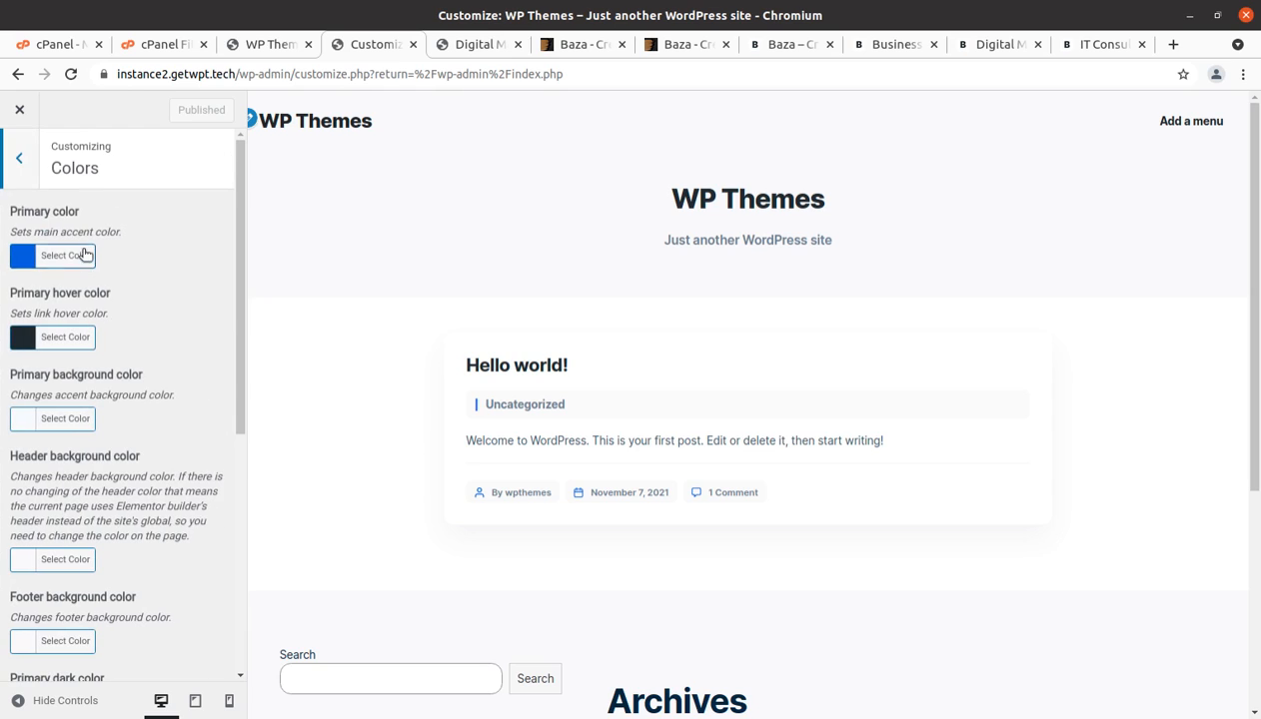
click(20, 180)
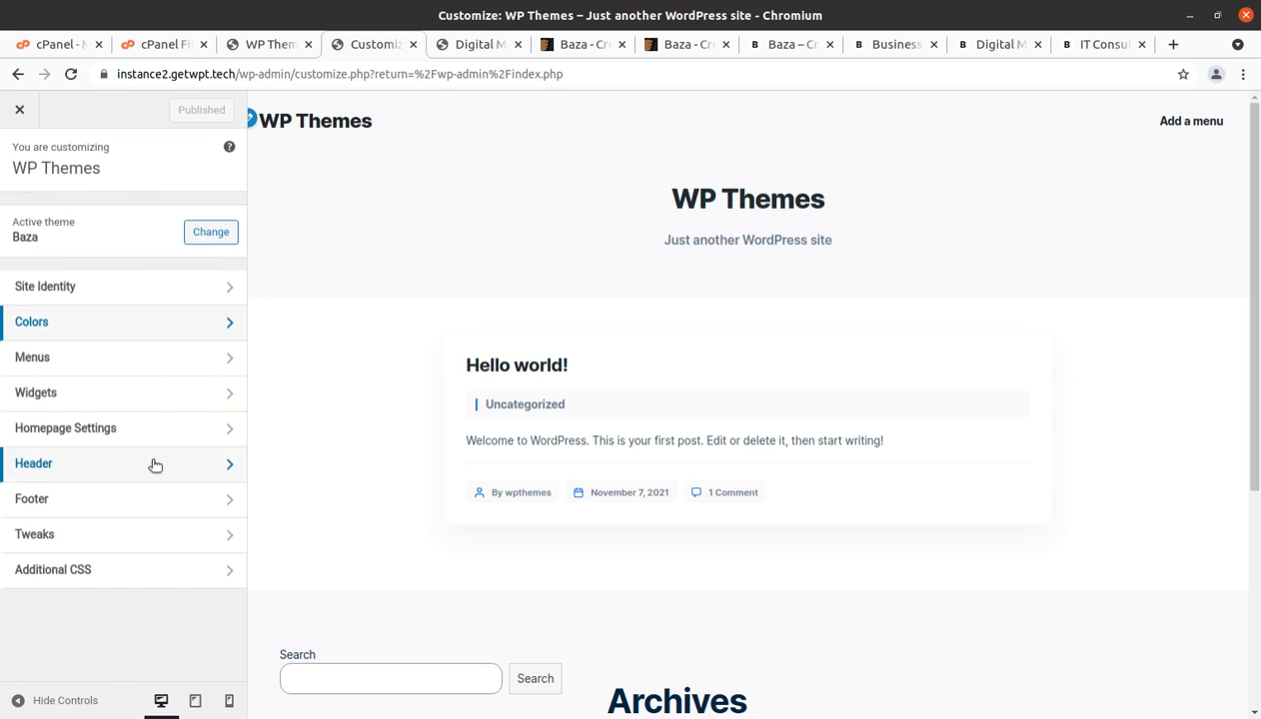
click(163, 370)
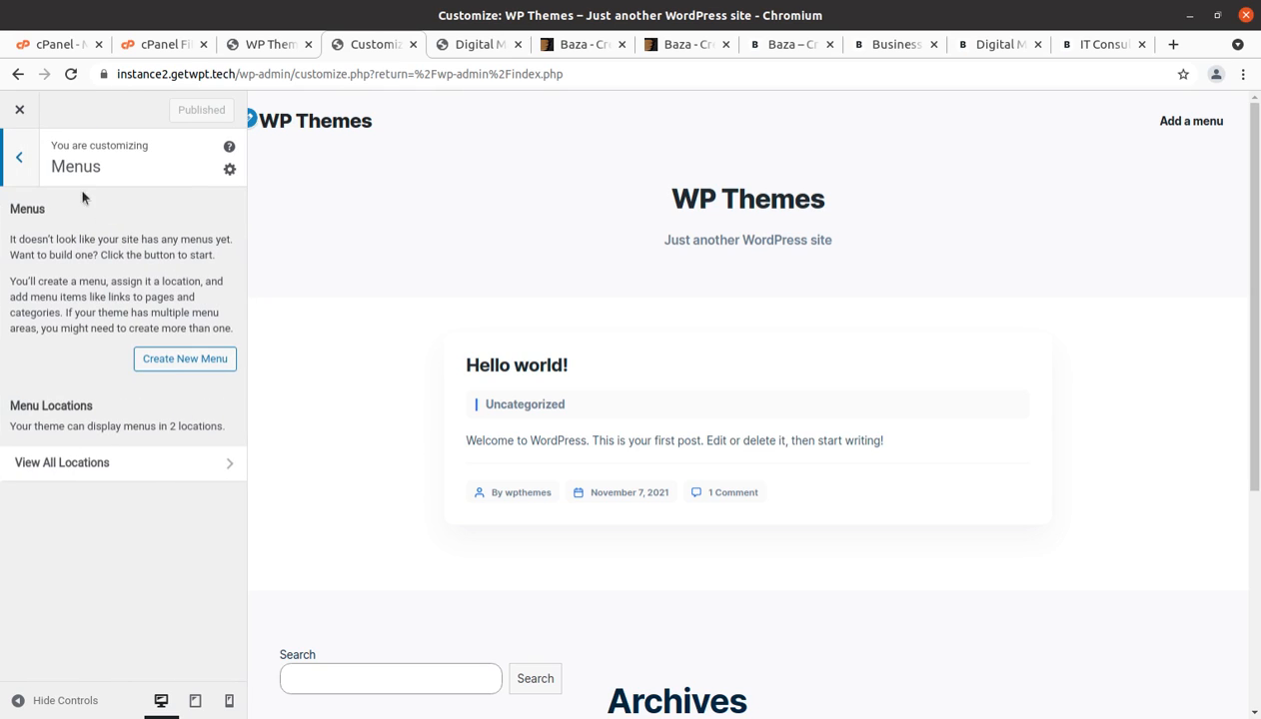
click(25, 157)
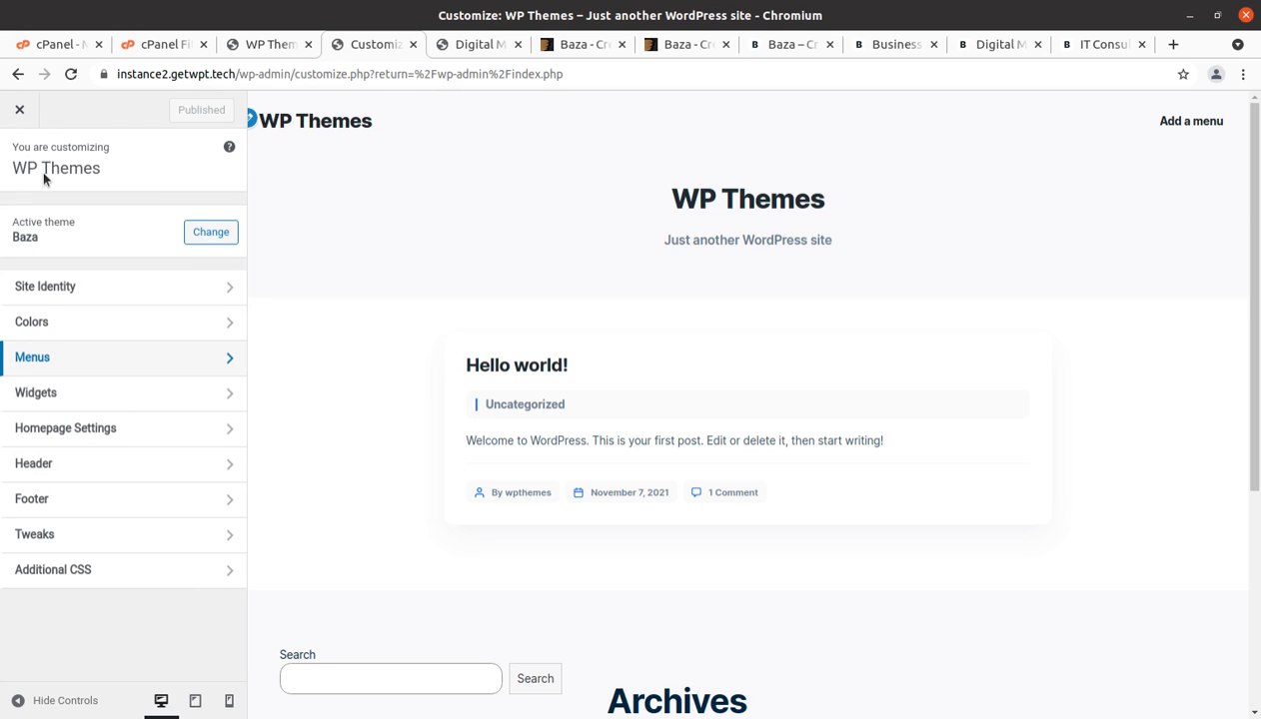
Enable the CTA button in the header settings and publish the change
click(127, 474)
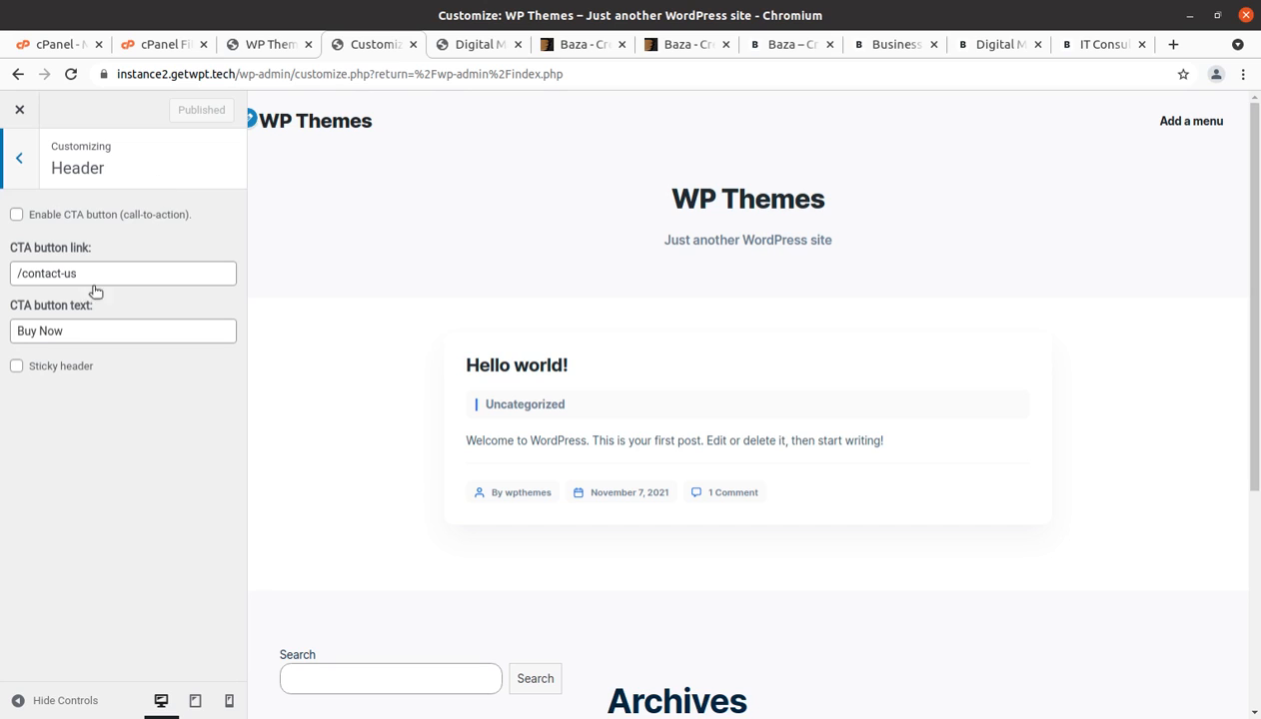
click(16, 215)
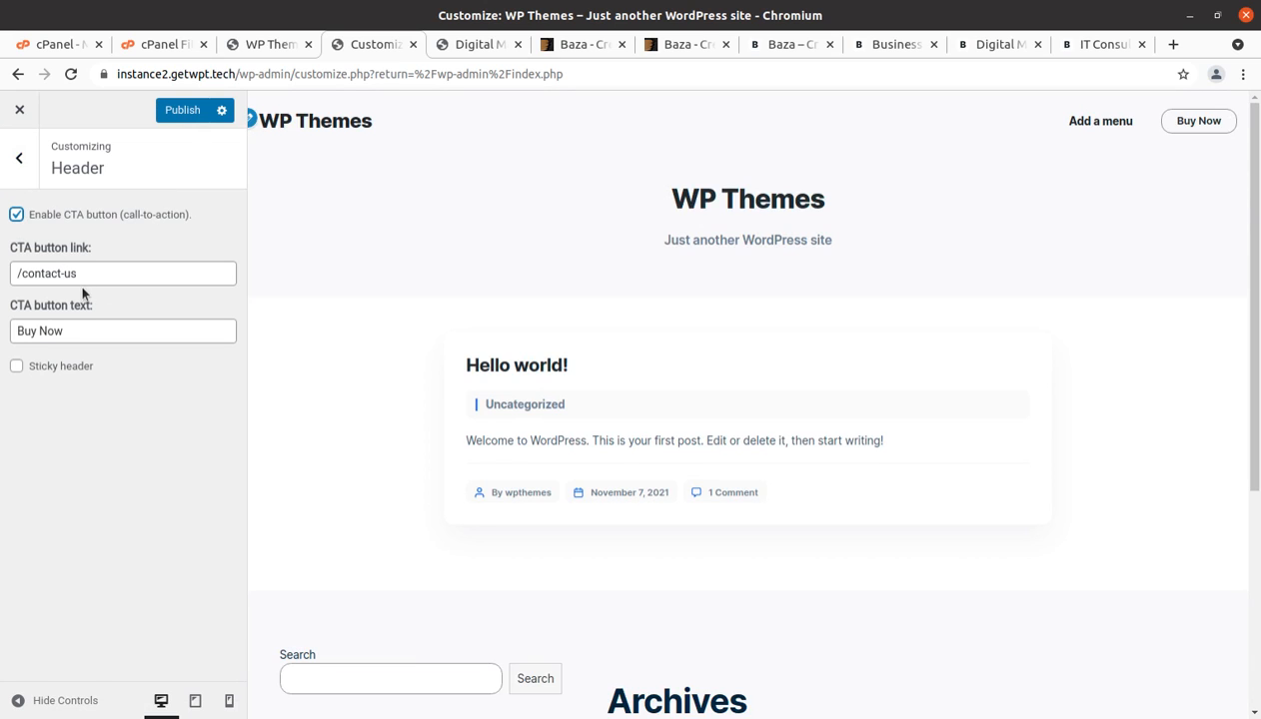
click(167, 117)
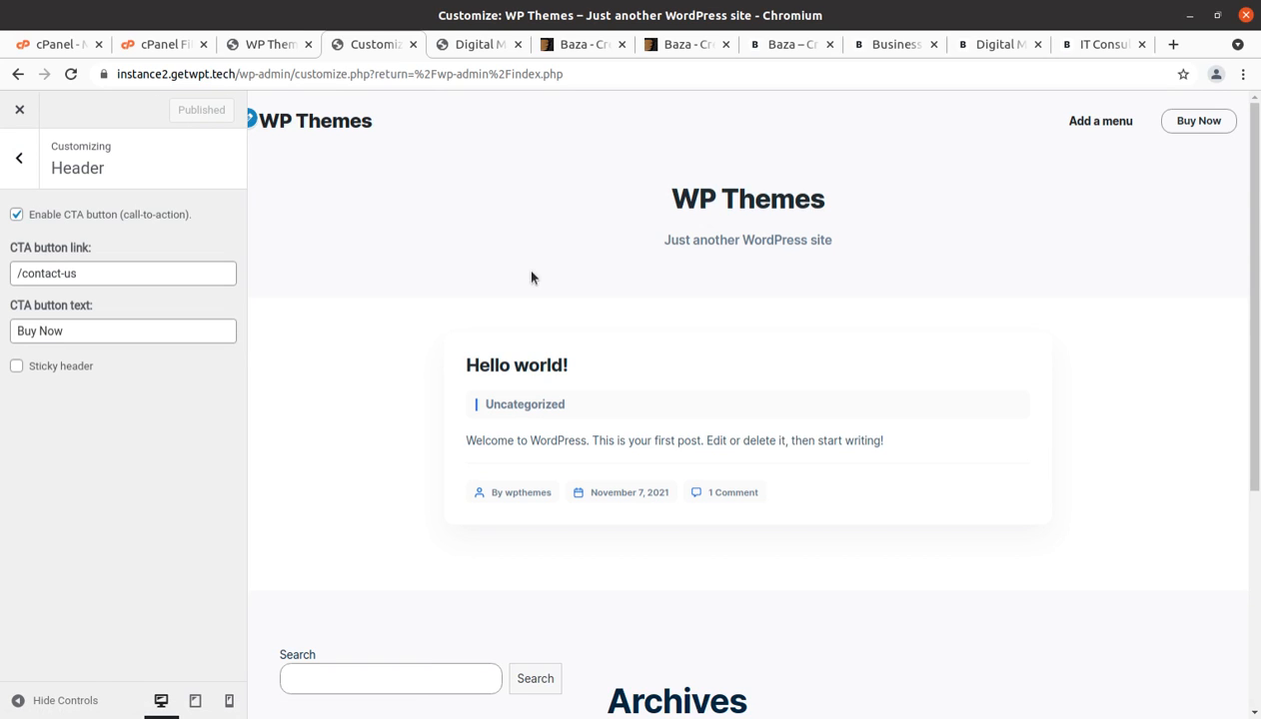
click(19, 162)
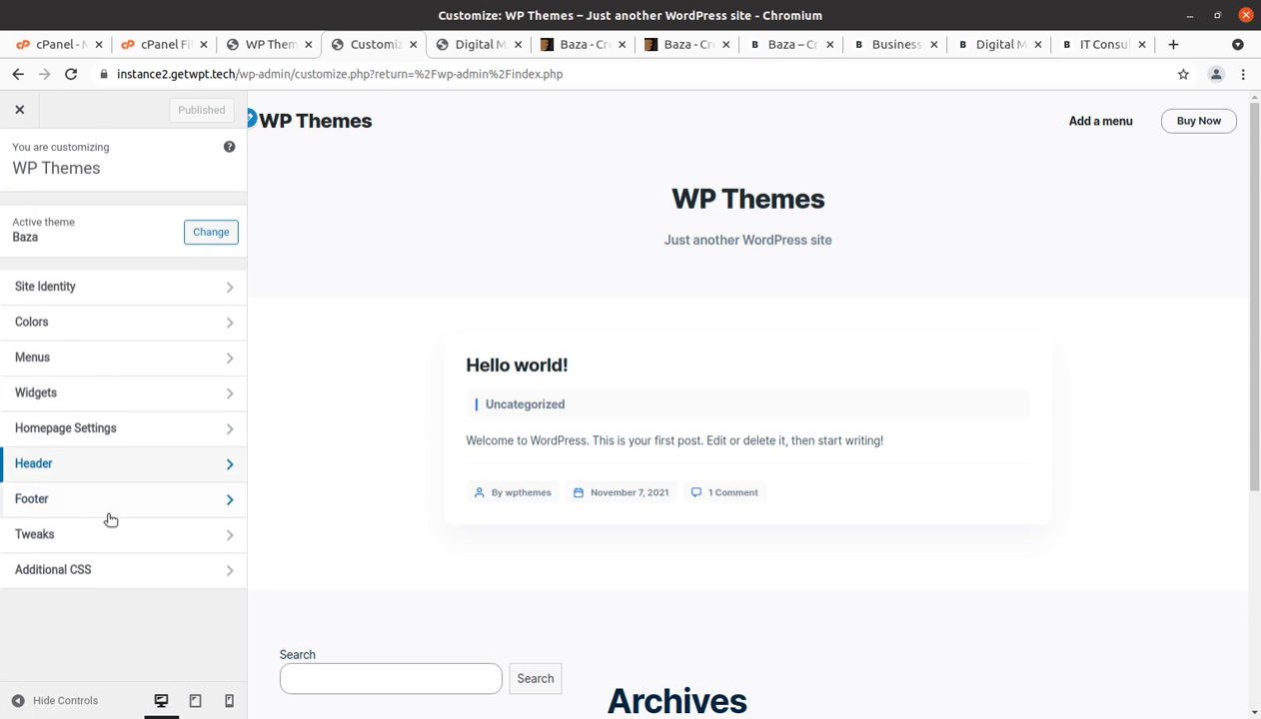
Set the homepage to the static page Digital Marketing, publish it and close the customizer
click(161, 428)
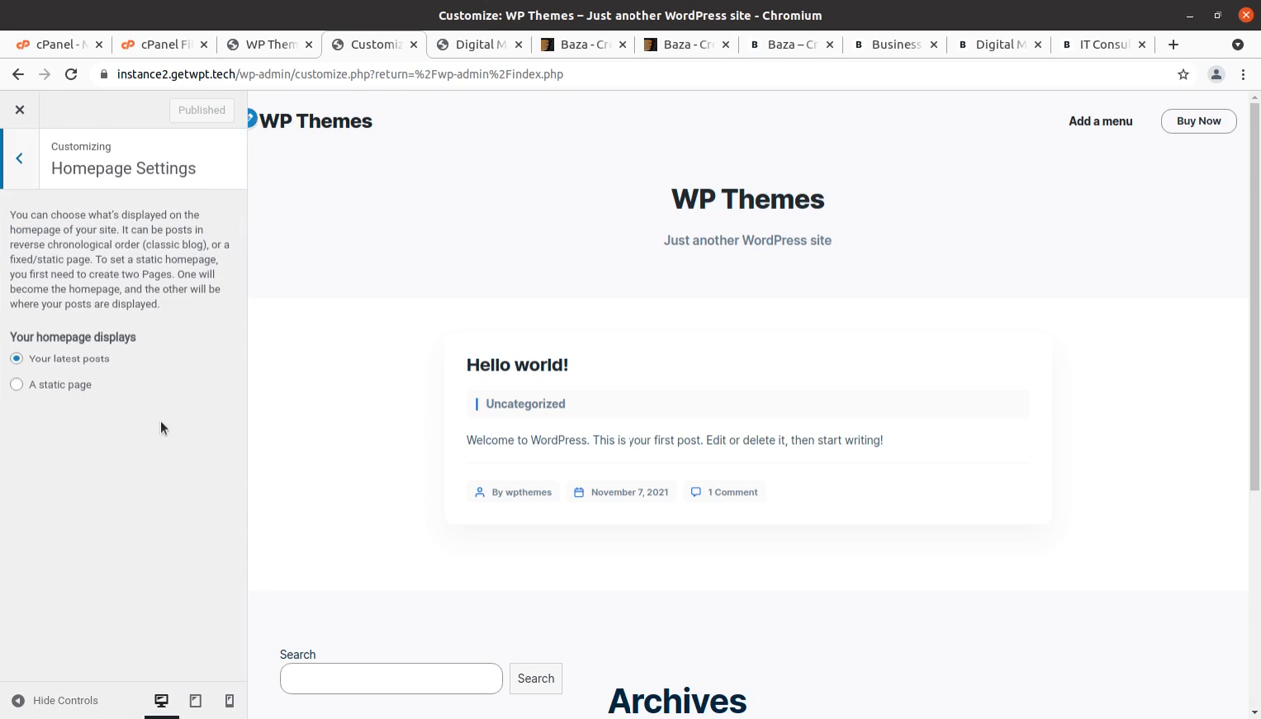
click(24, 385)
click(150, 454)
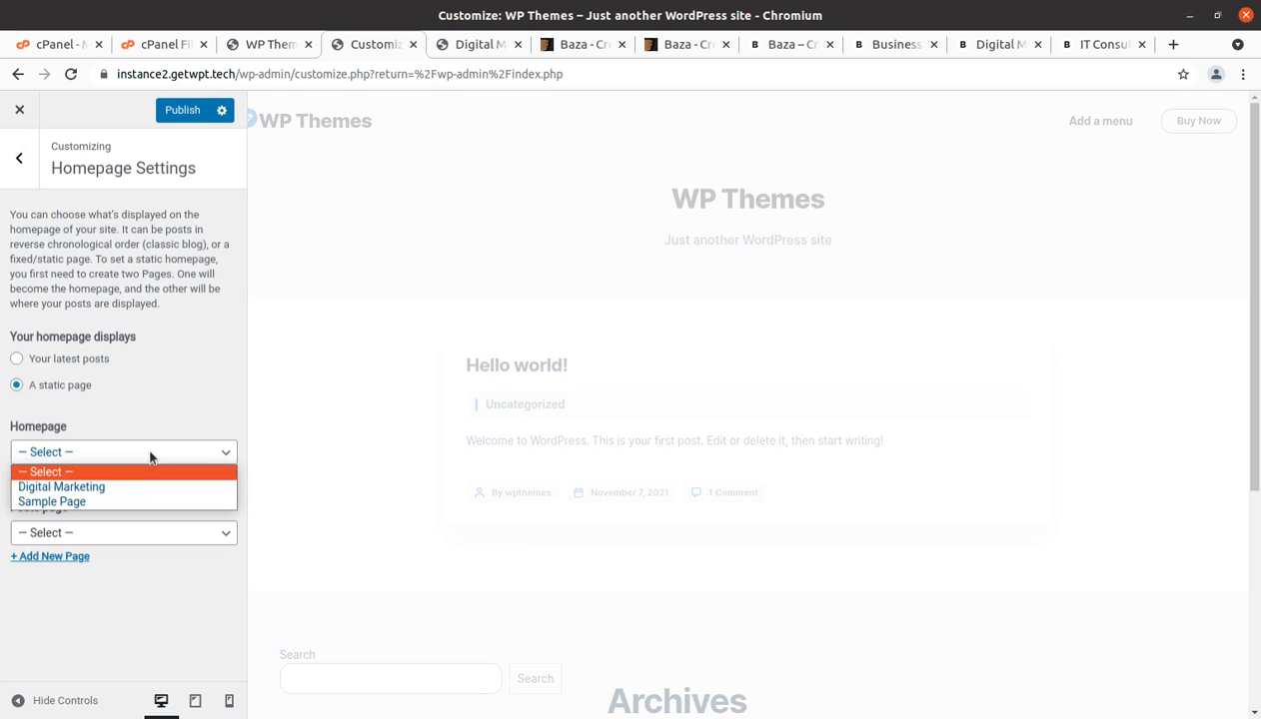
click(122, 487)
click(163, 110)
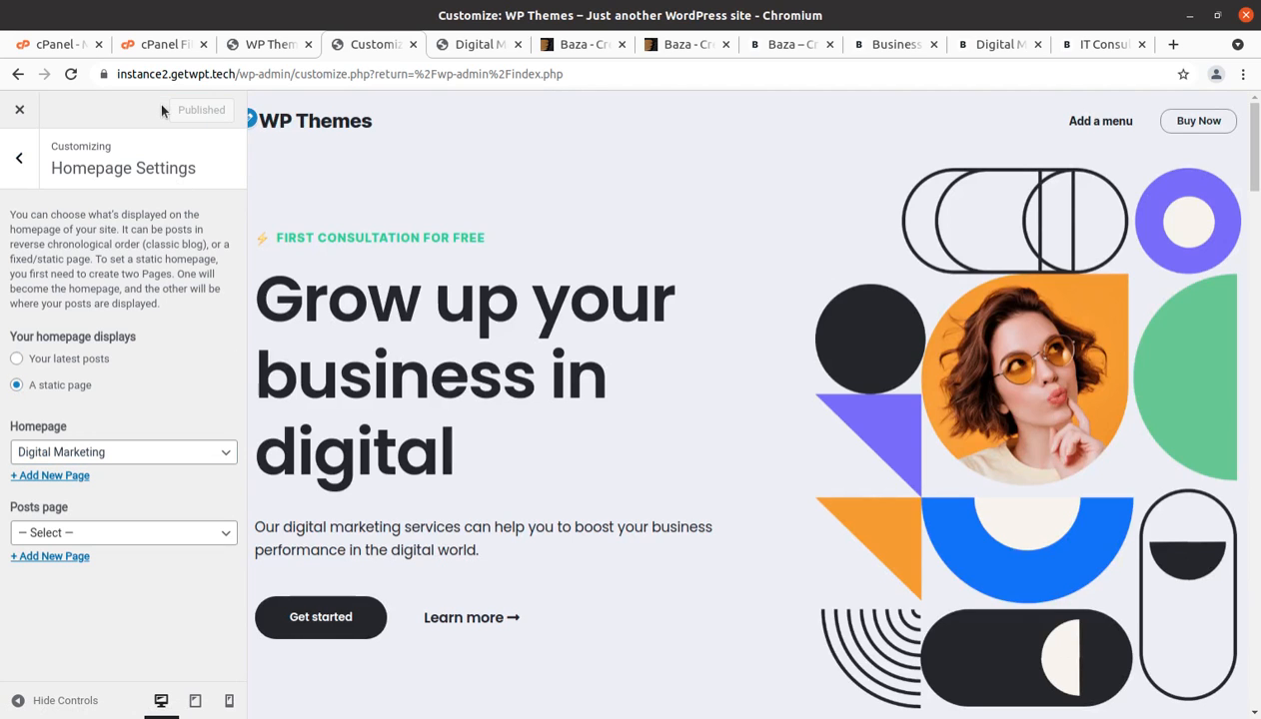
click(20, 114)
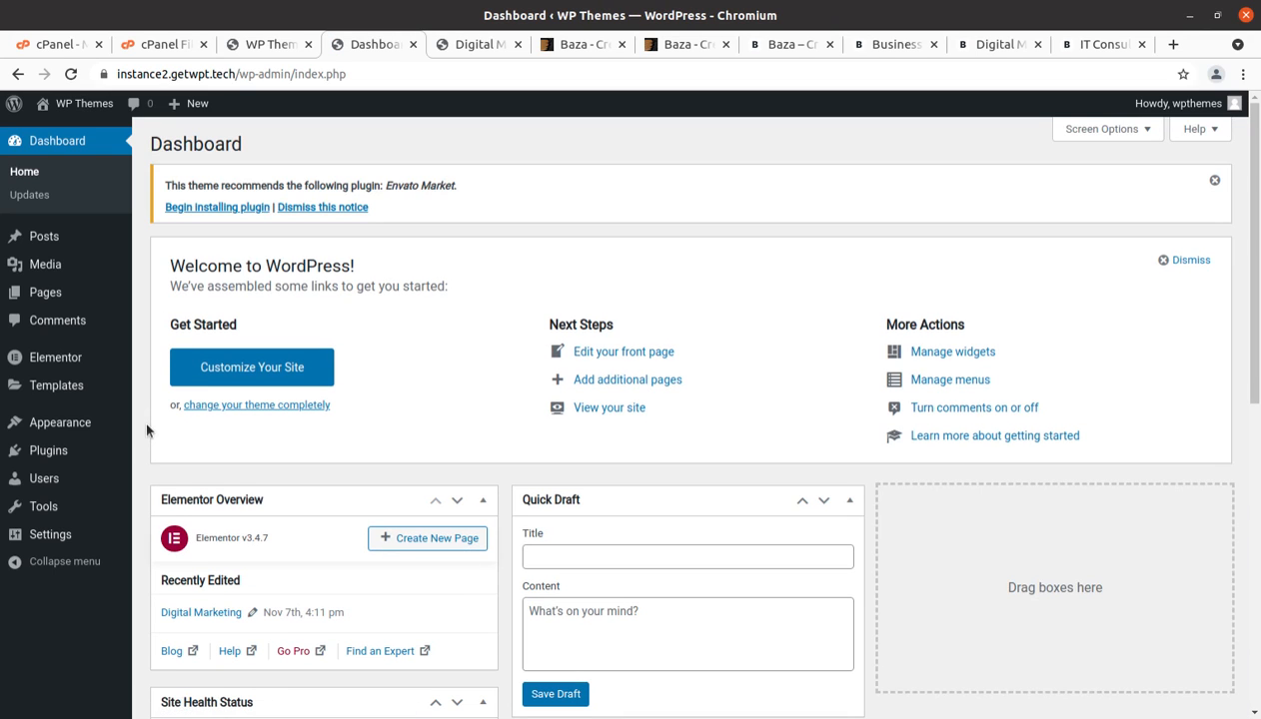
Open the live site from the dashboard in a new browser tab
mouse_move(96, 424)
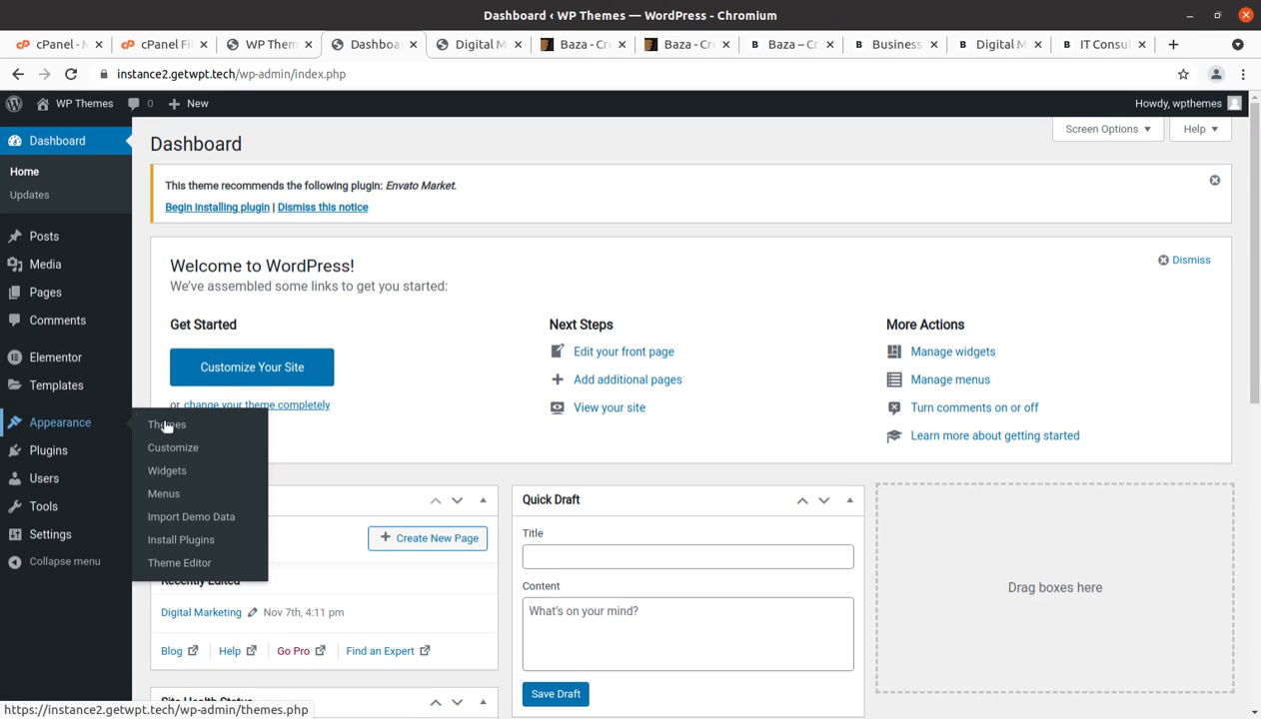
mouse_move(75, 104)
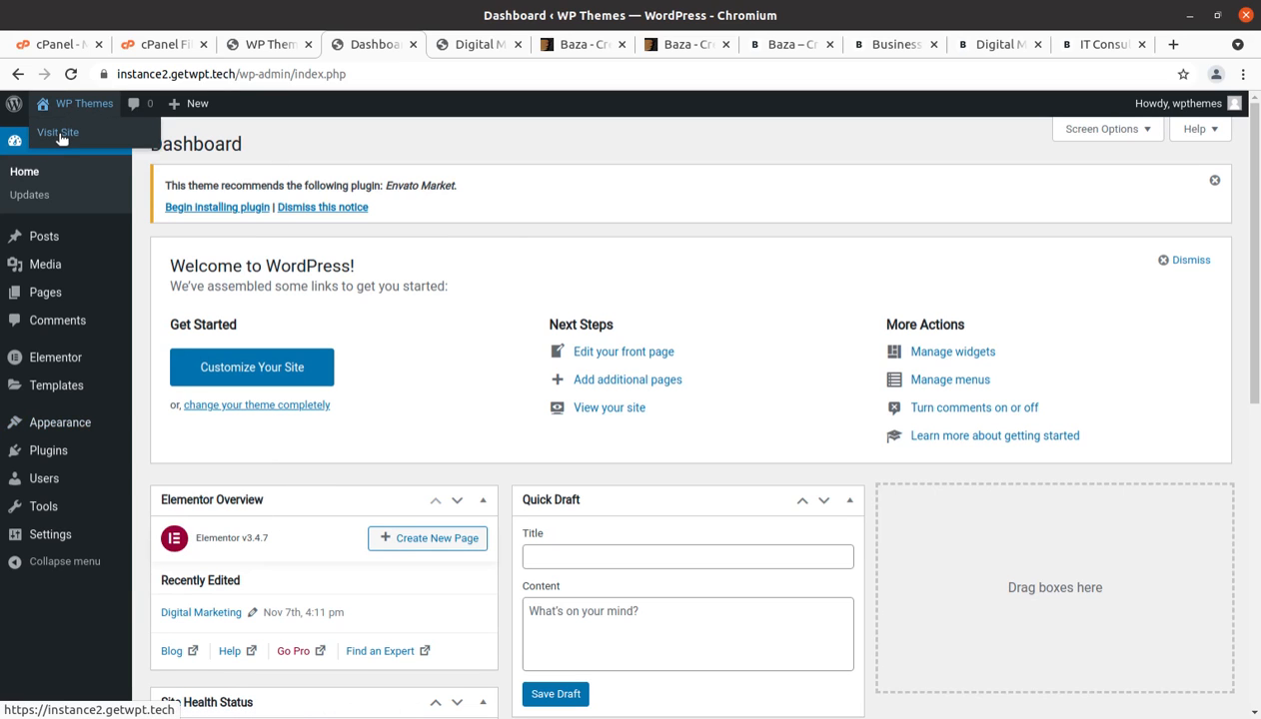
middle_click(60, 133)
click(414, 42)
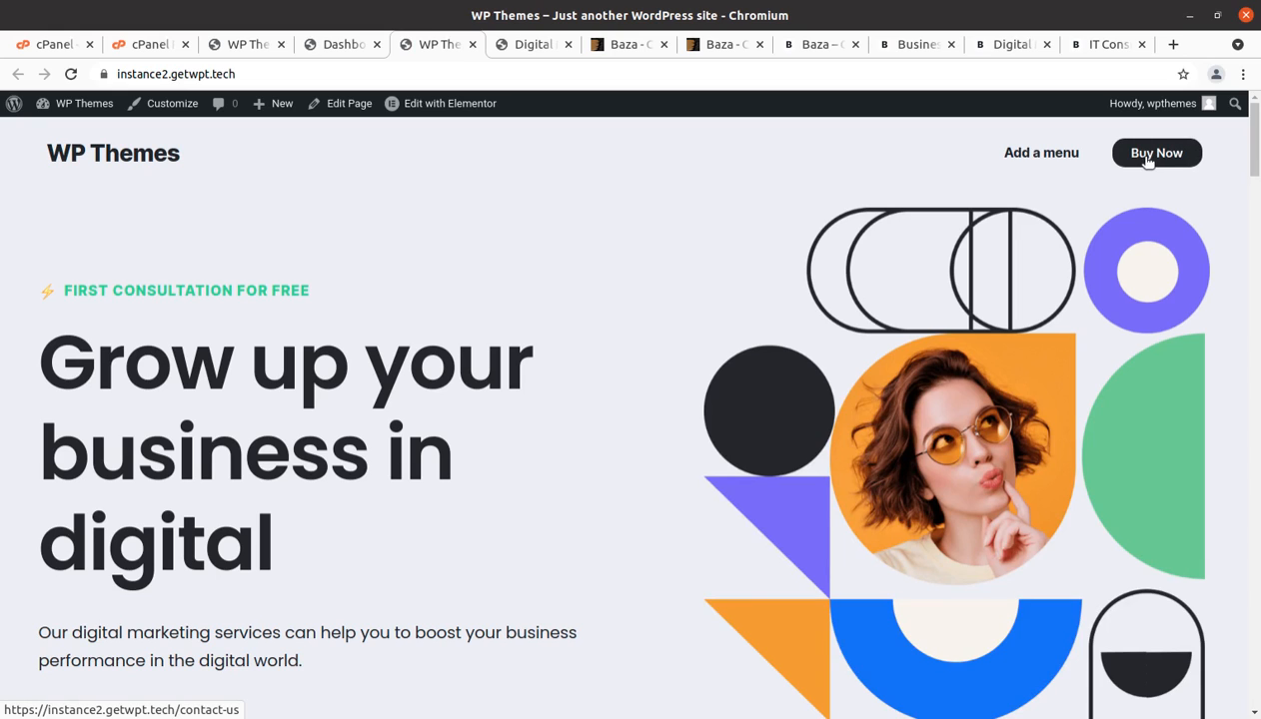
Test the header's Buy Now link twice, closing the contact page each time, and look over the homepage down to About Us
click(1138, 155)
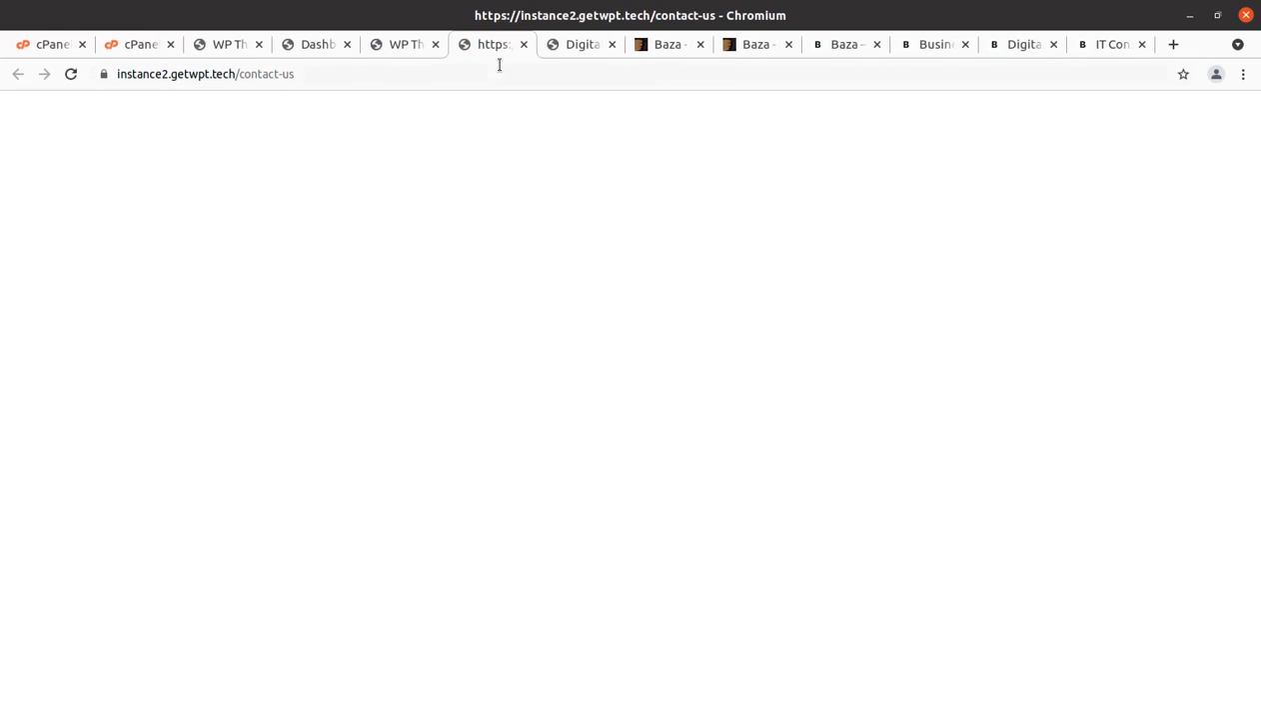
click(523, 45)
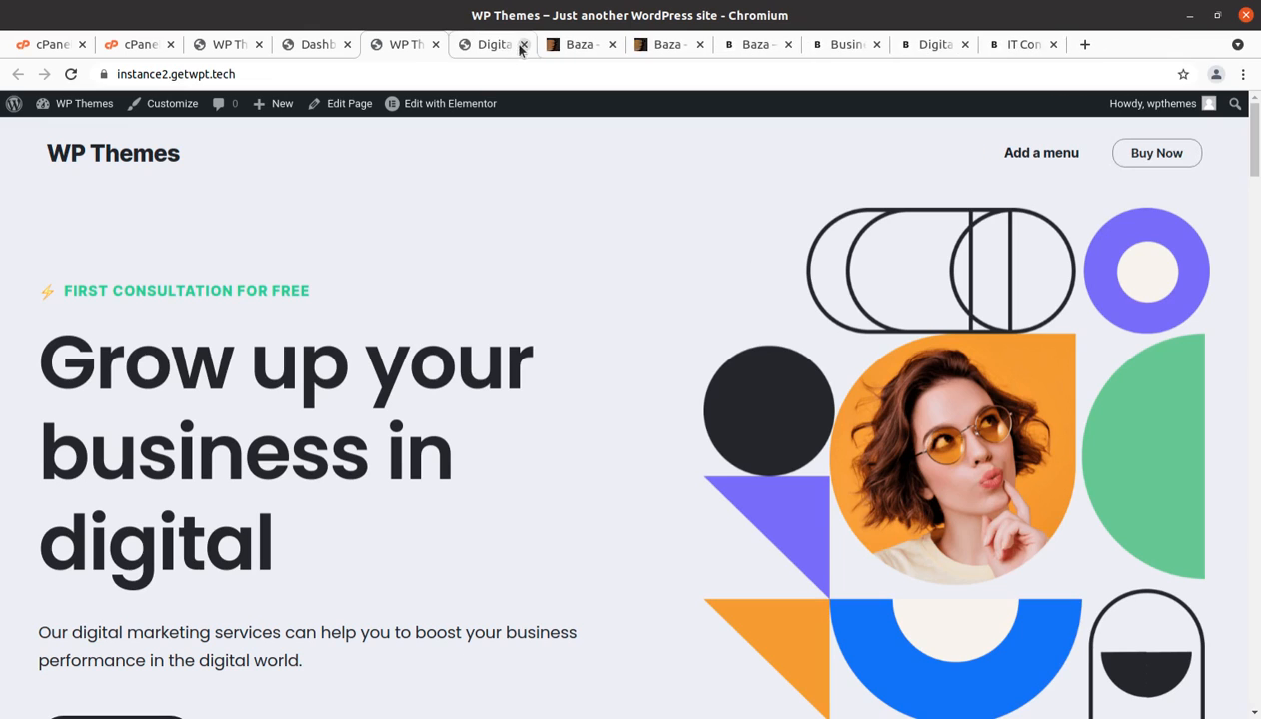
click(1137, 153)
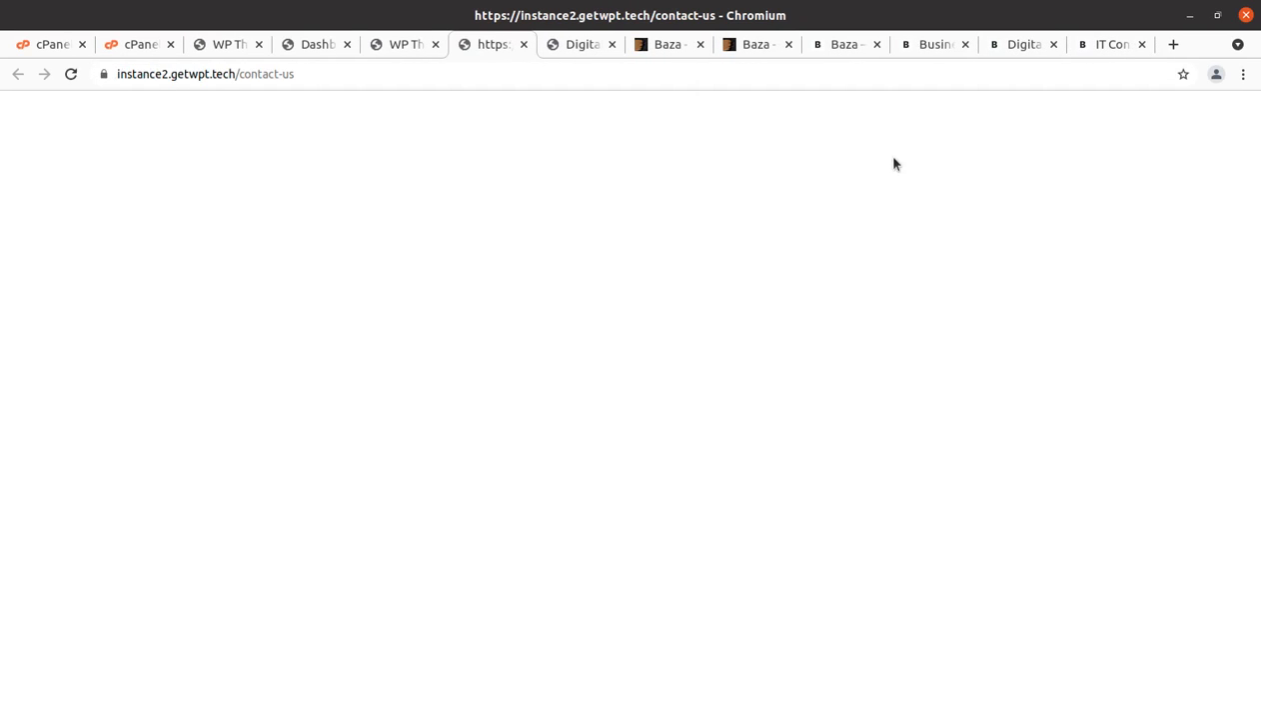
click(523, 45)
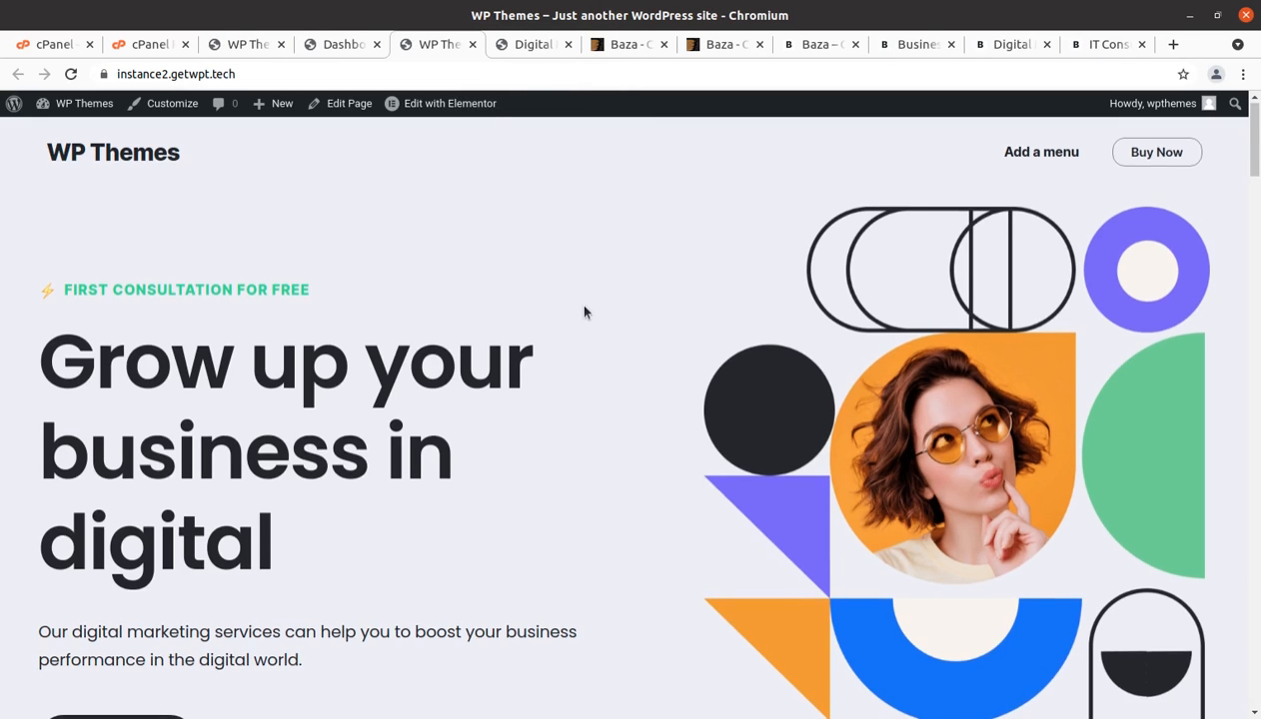
scroll(584, 313, down, 10)
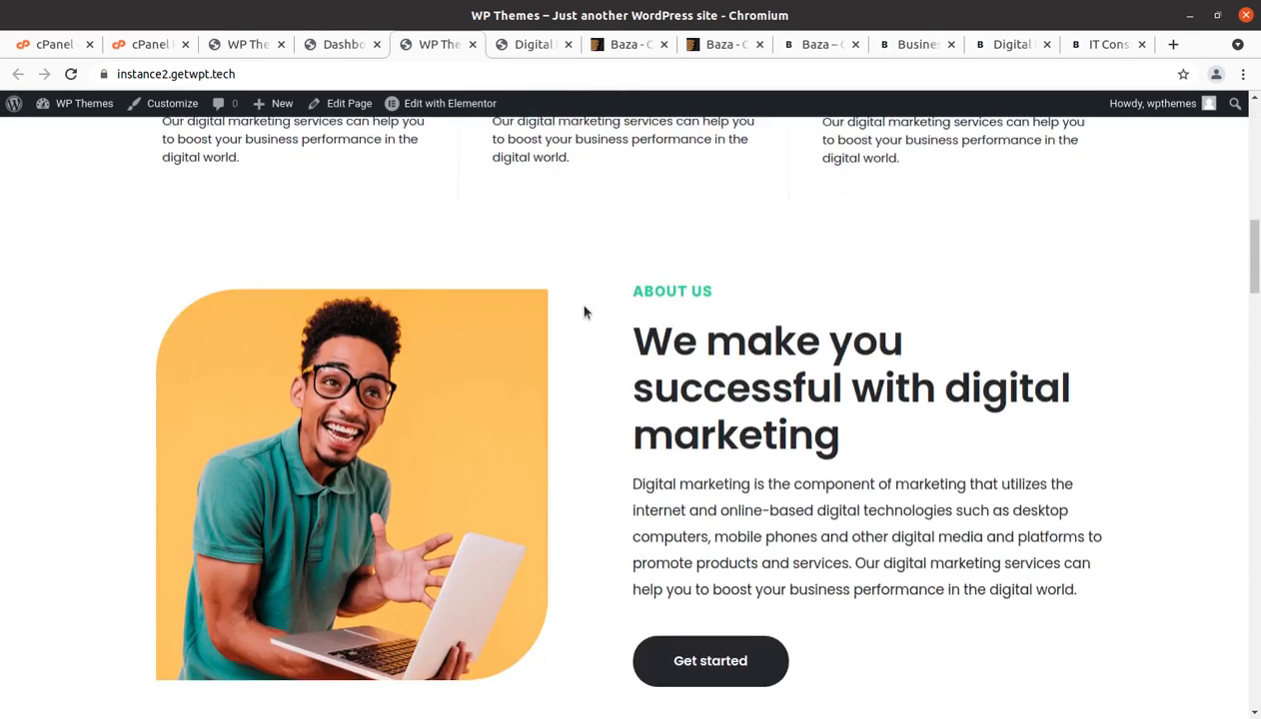
Review the live homepage from the hero banner through About Us, Premium Services, Our Team and Why Us, then return to the hero
scroll(584, 313, up, 8)
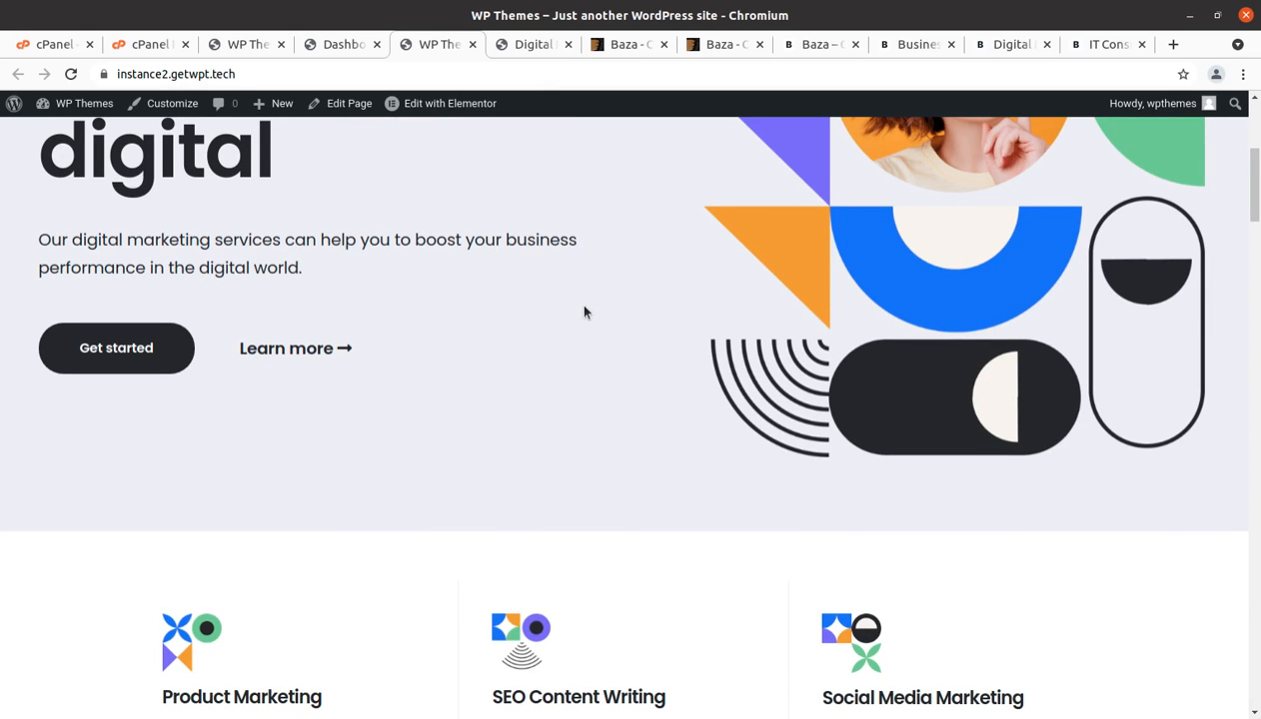
scroll(584, 313, up, 4)
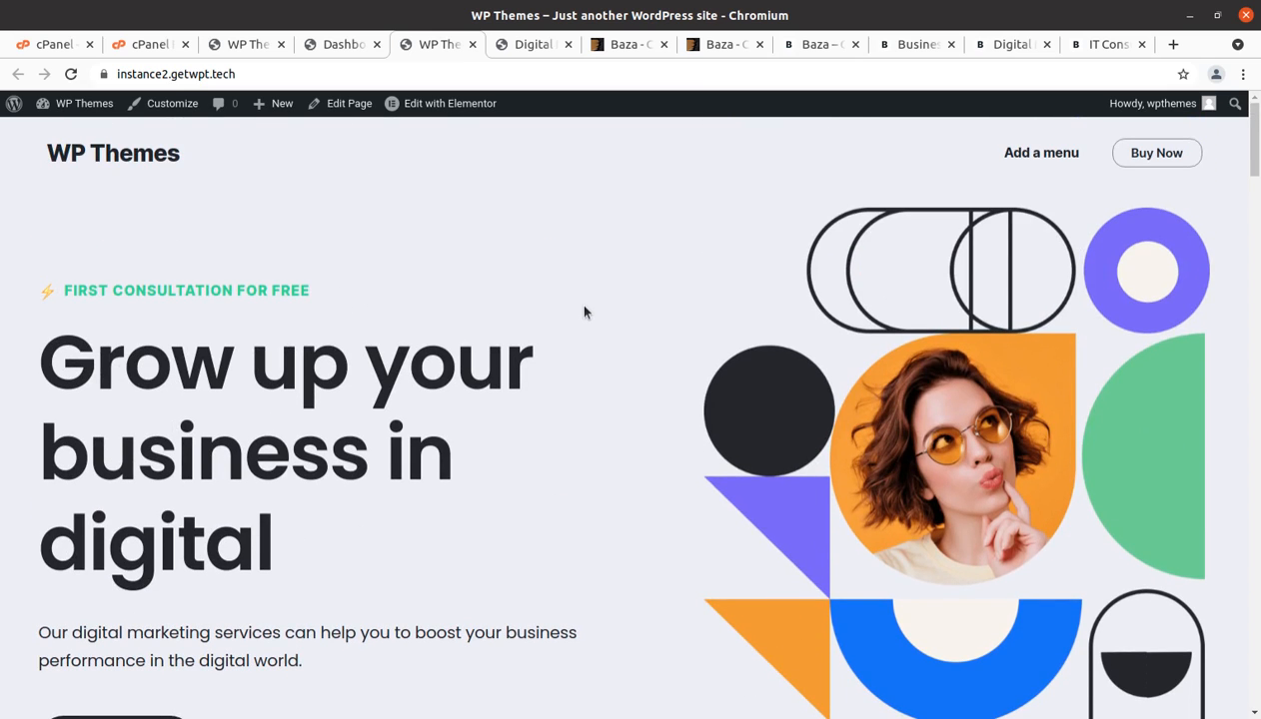
scroll(400, 340, down, 5)
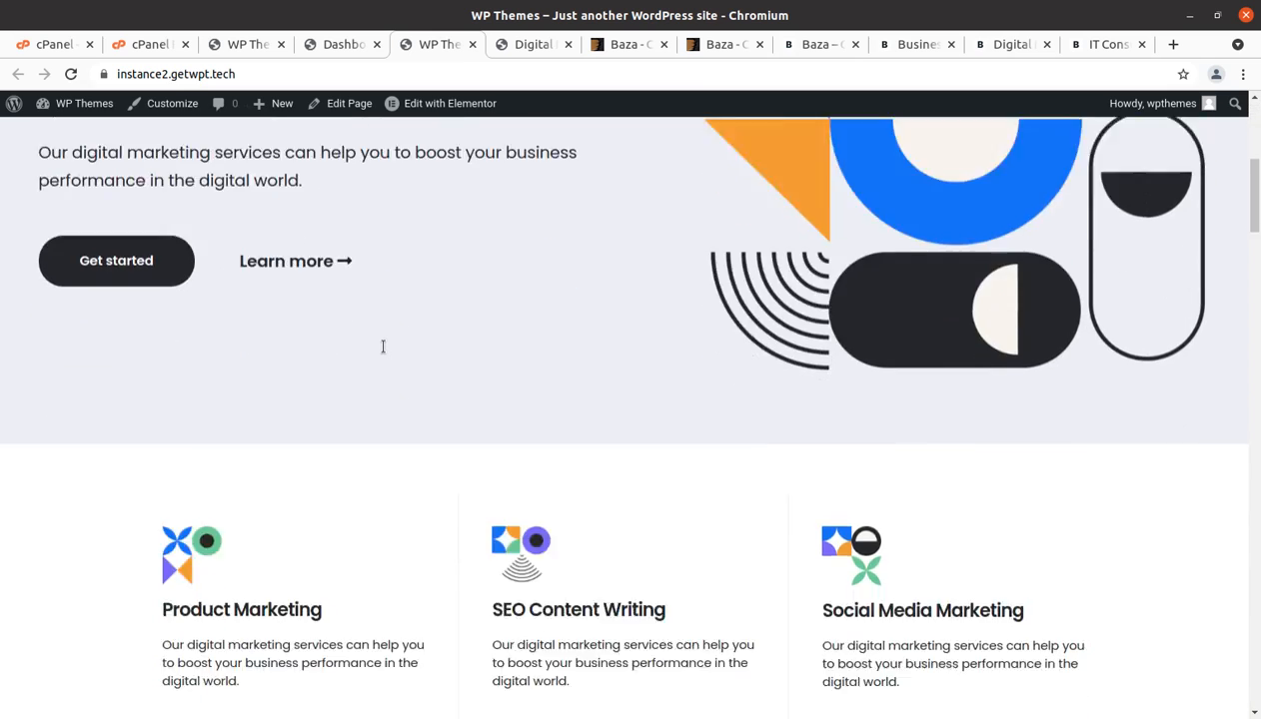
scroll(383, 347, down, 6)
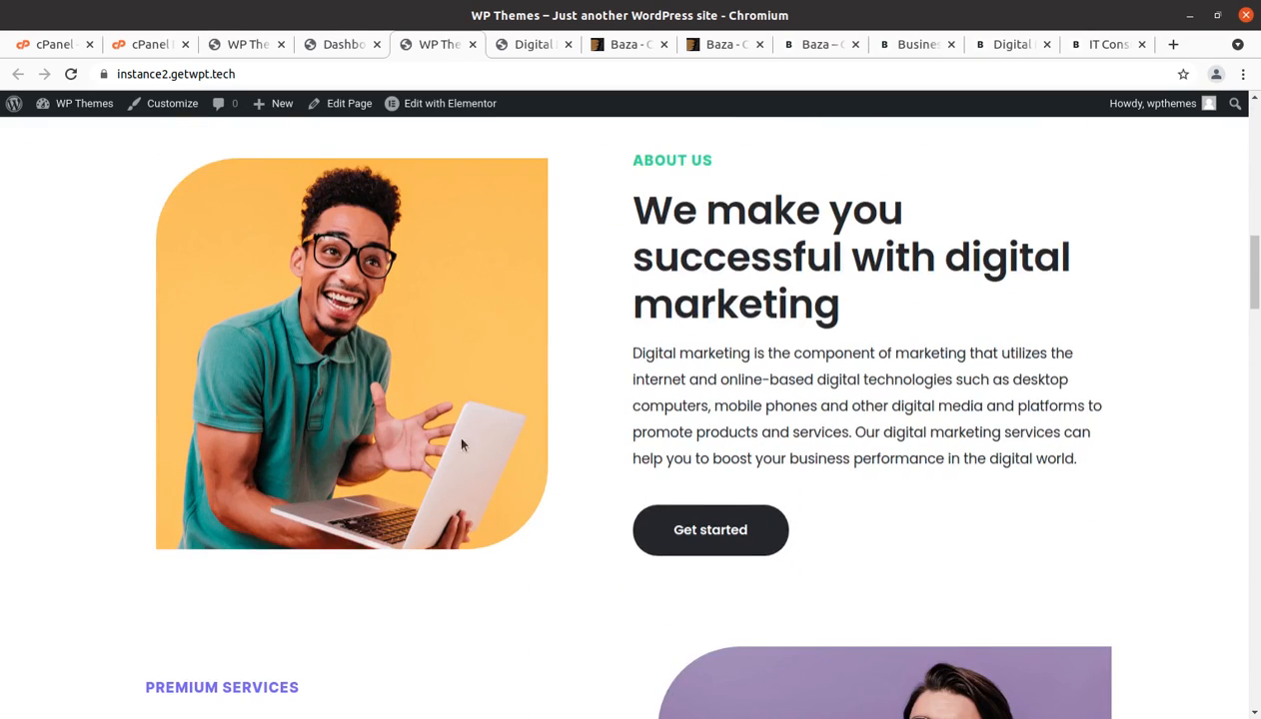
scroll(406, 514, down, 3)
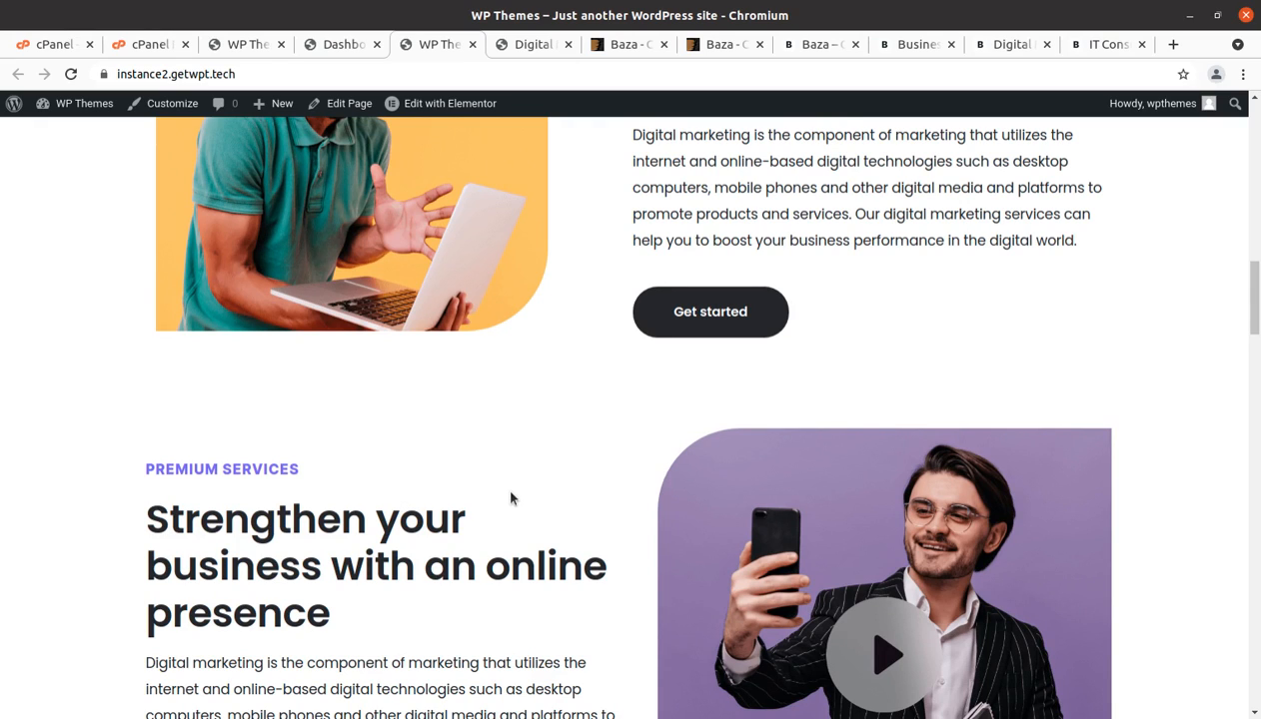
scroll(225, 421, down, 10)
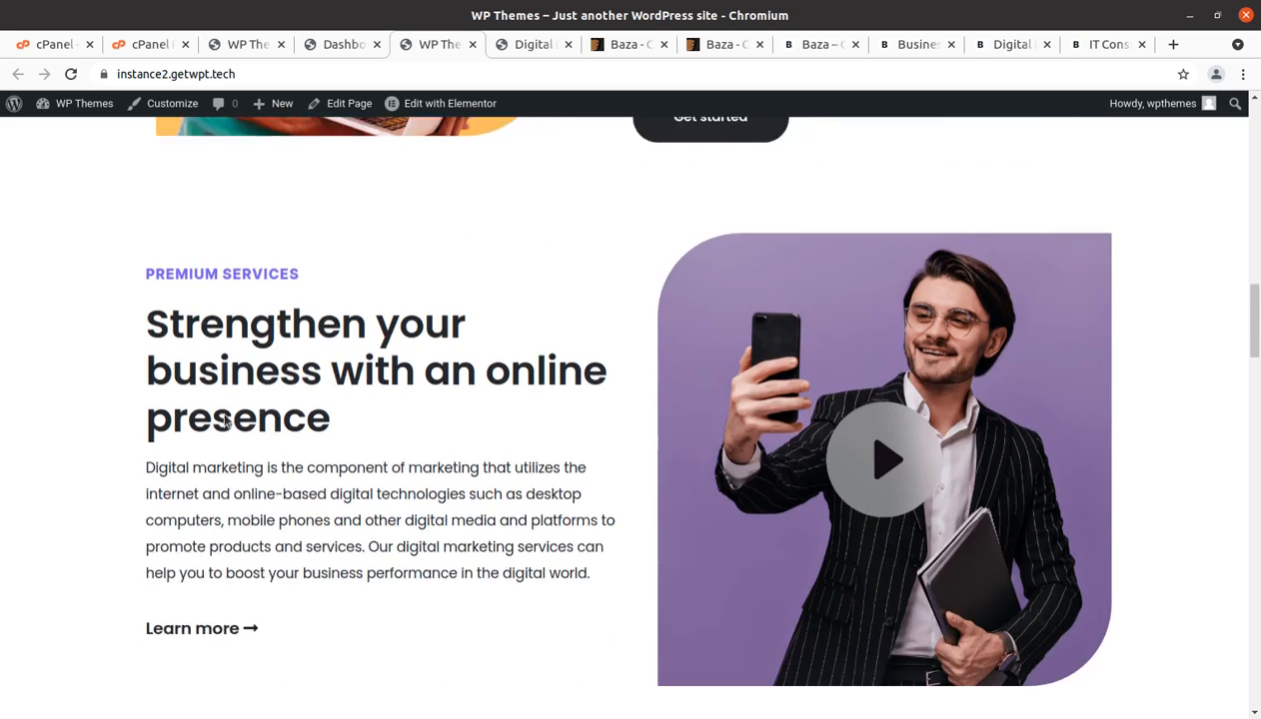
scroll(224, 420, down, 5)
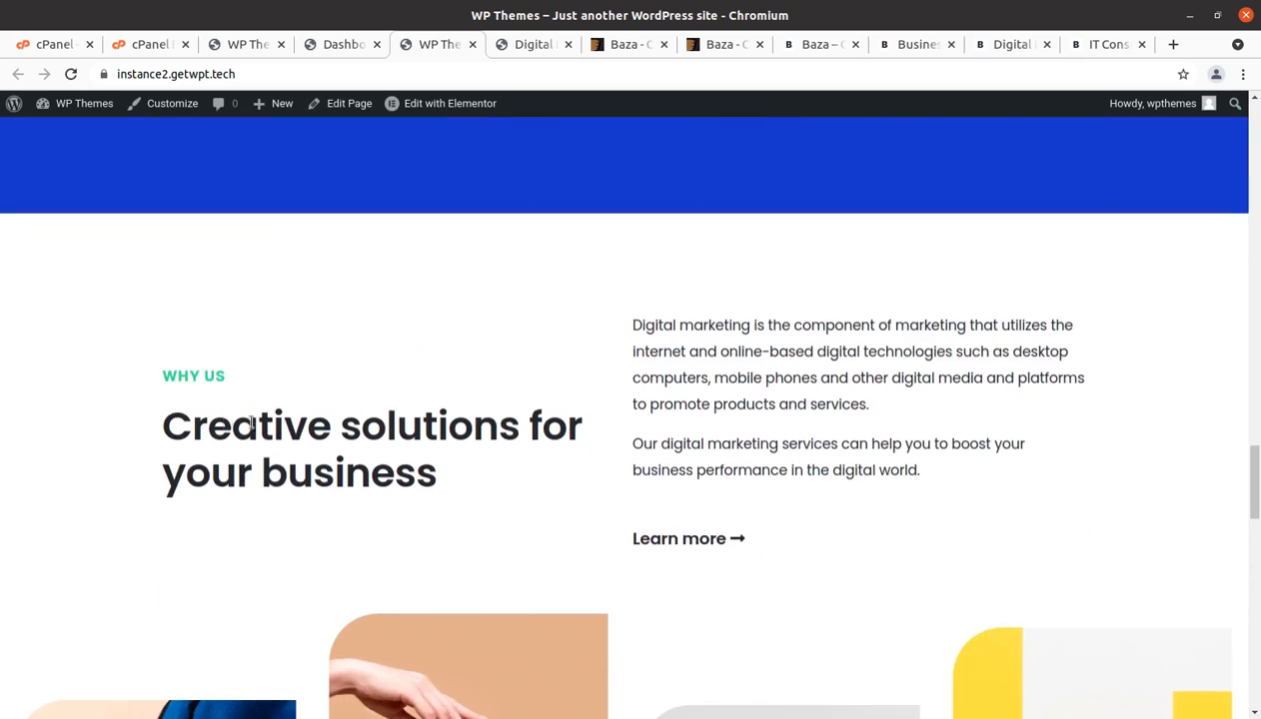
scroll(225, 421, down, 3)
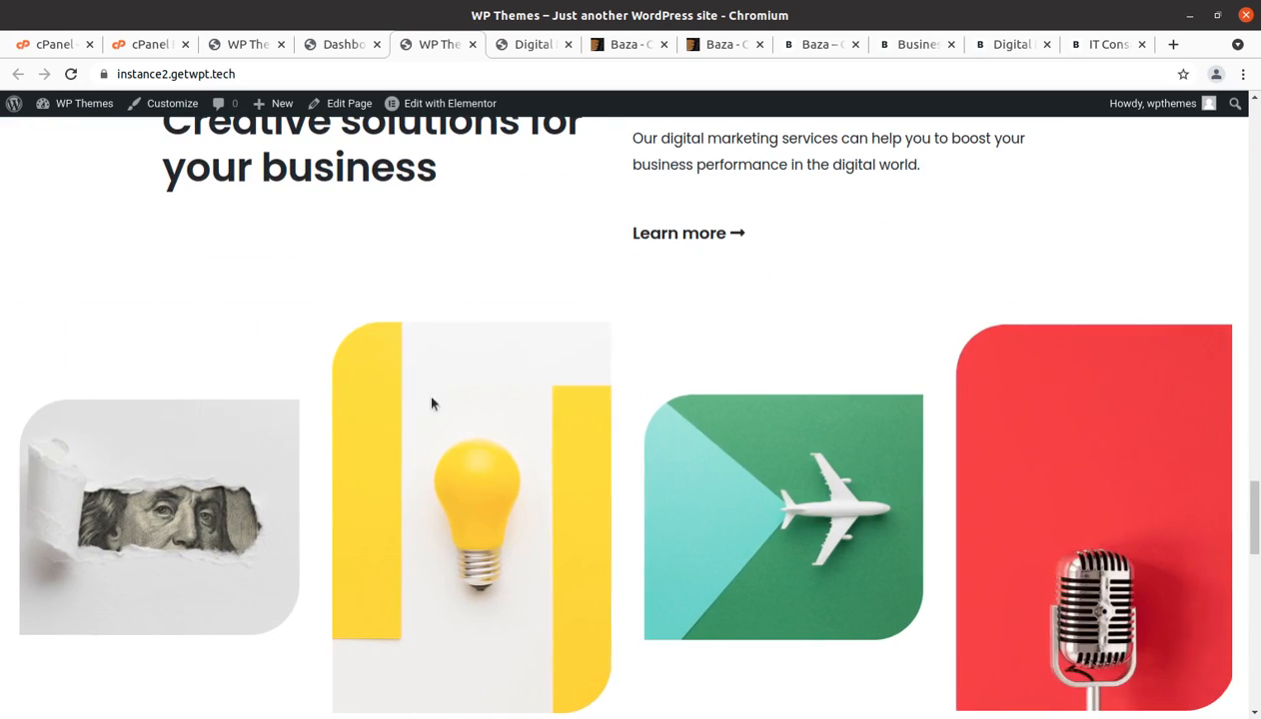
scroll(420, 395, up, 2)
scroll(404, 388, up, 1)
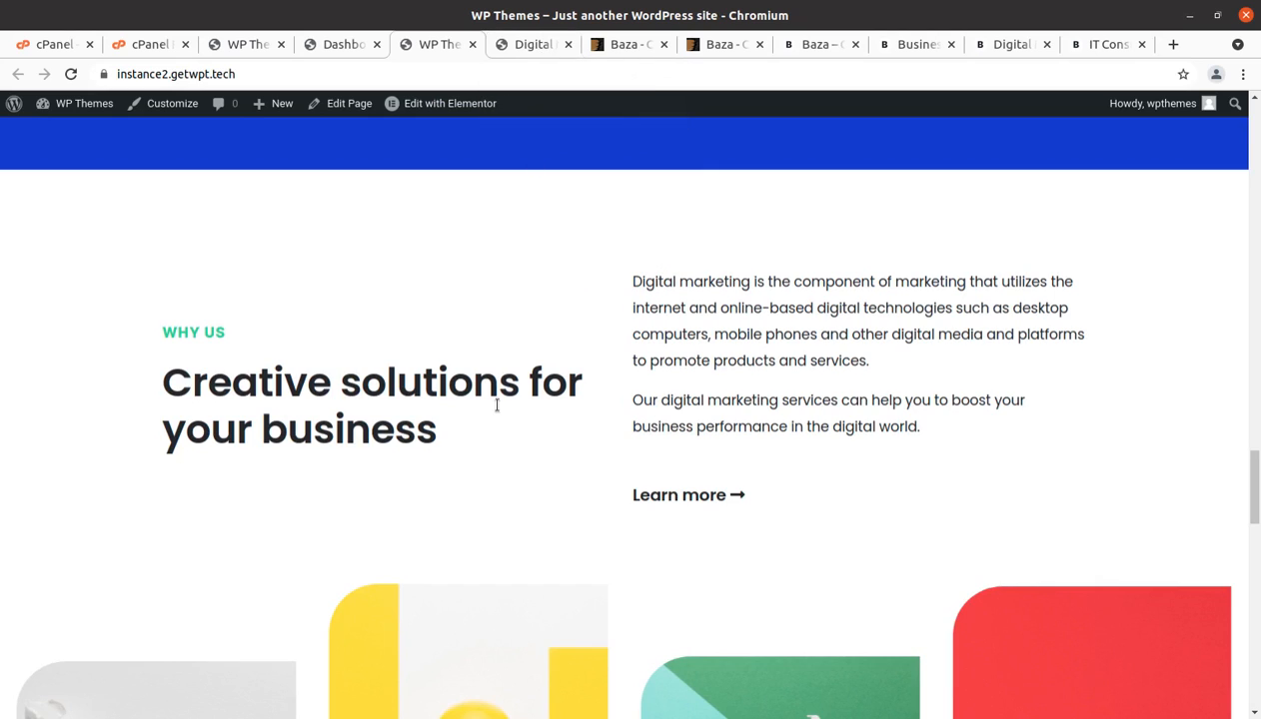
scroll(497, 405, up, 6)
scroll(497, 412, up, 11)
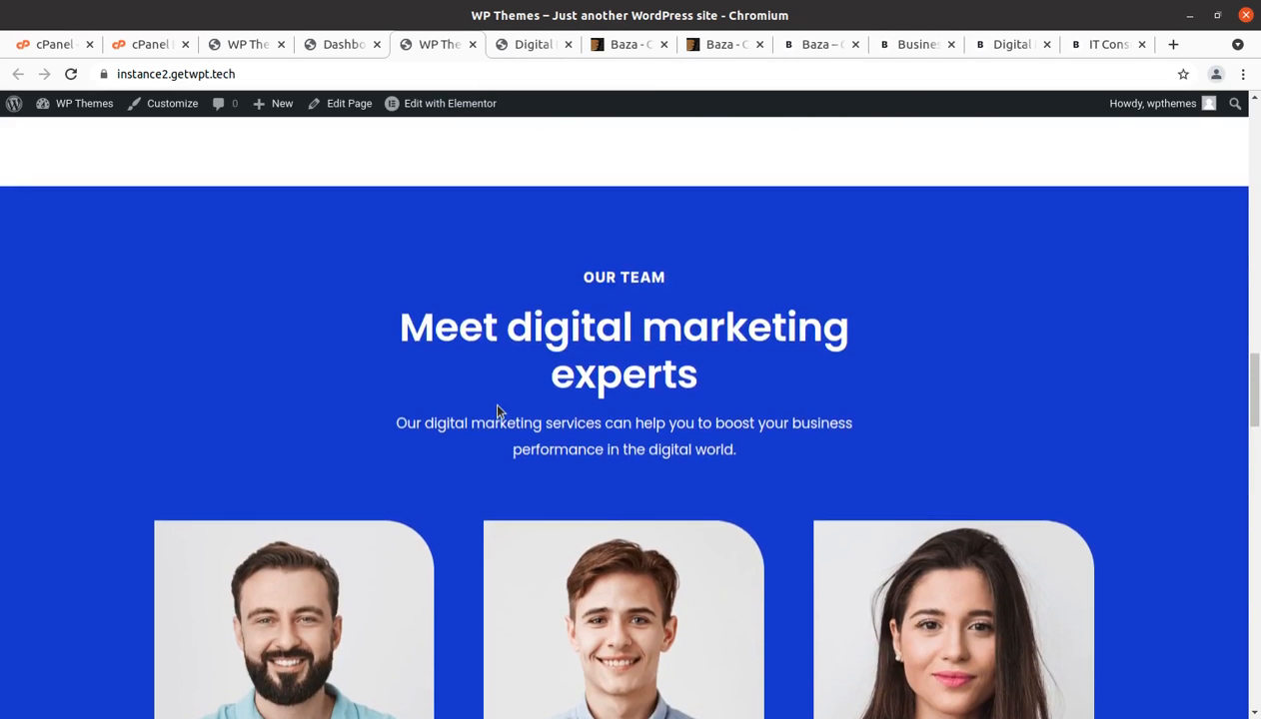
scroll(497, 412, up, 10)
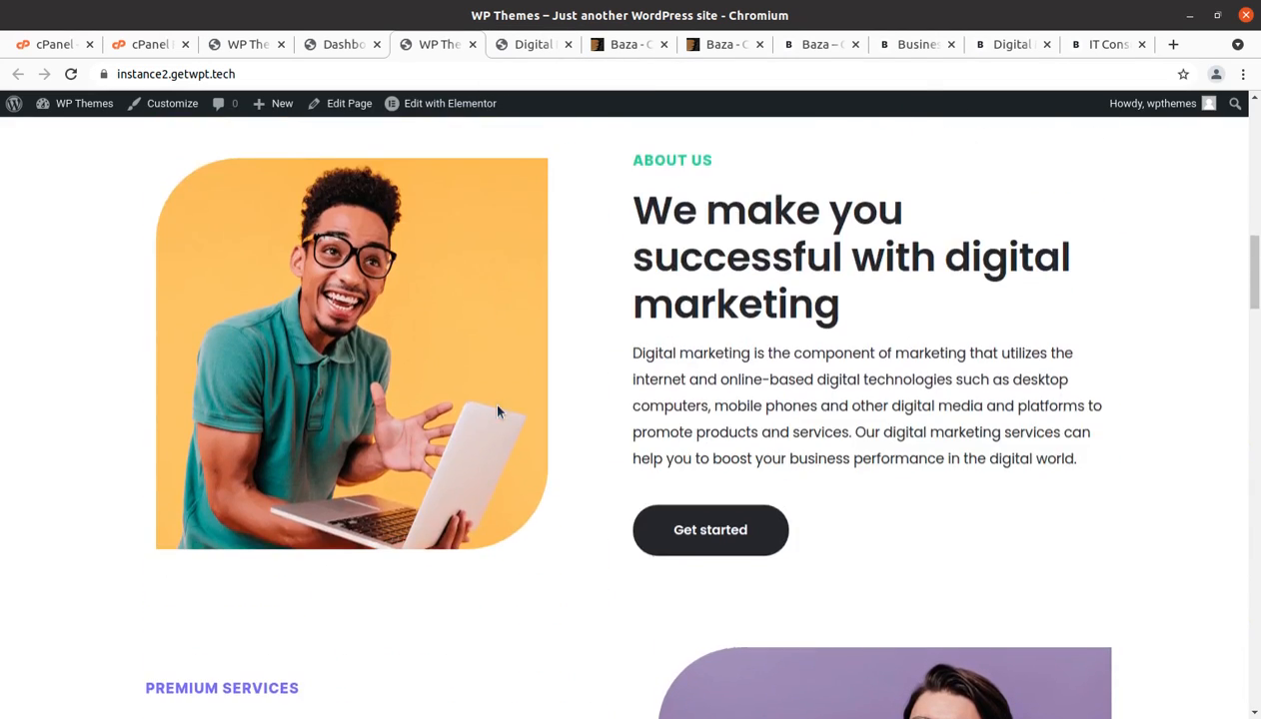
scroll(497, 412, up, 4)
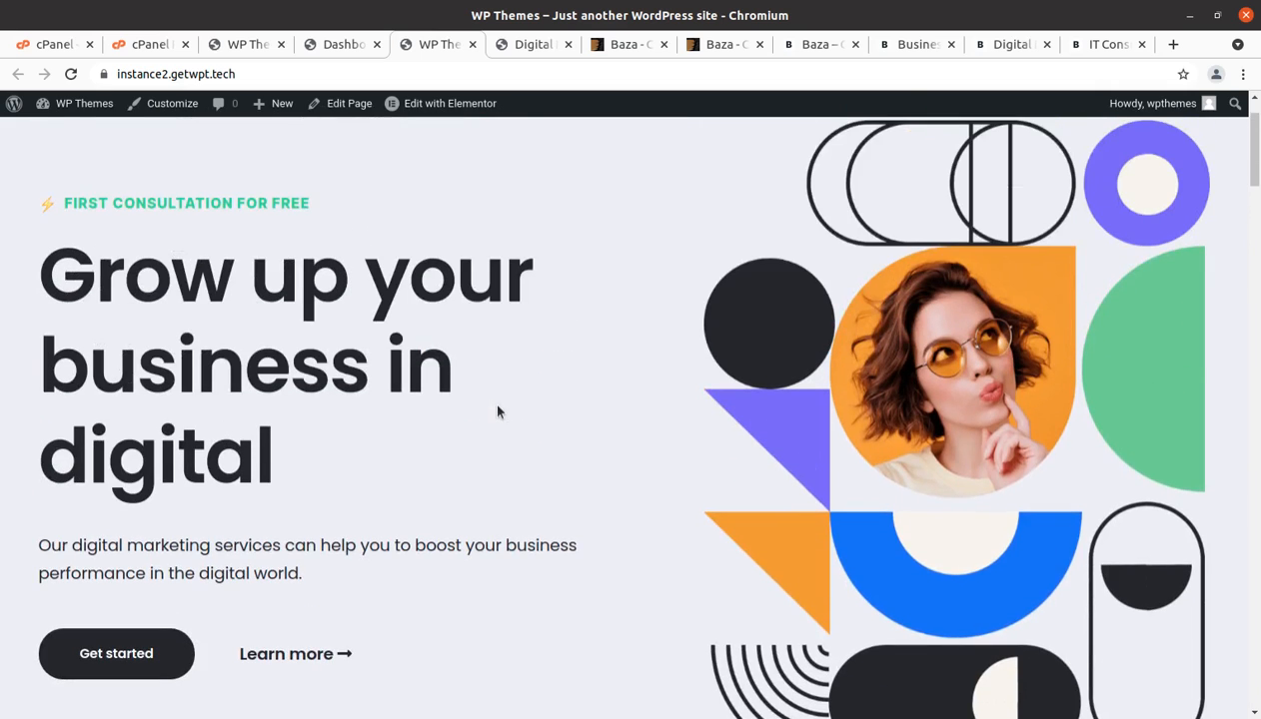